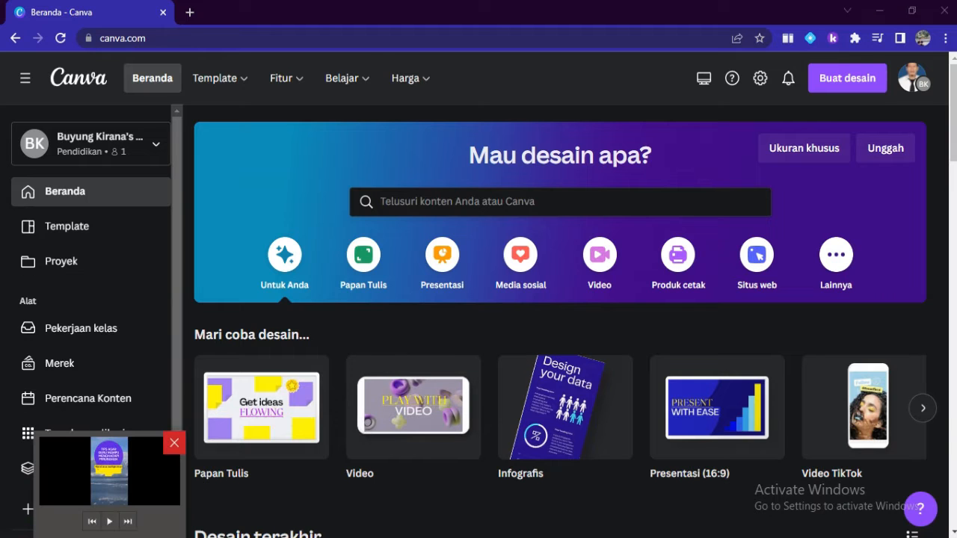
Play the WhatsApp example video in VLC and check its opening title and the "Melaksanakan Kurikulum" tip
{"action": "left_click", "coordinate": [109, 471]}
{"action": "left_click", "coordinate": [13, 526]}
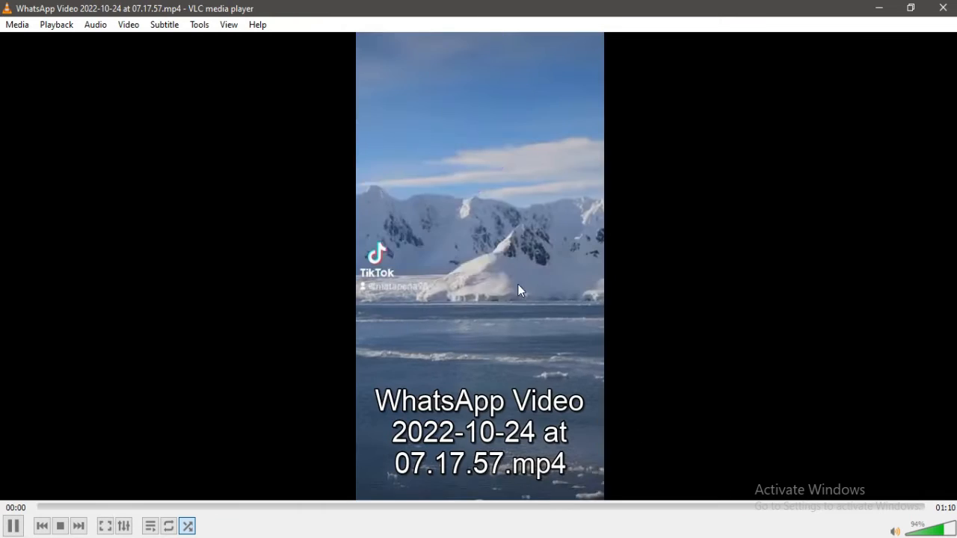
{"action": "left_click", "coordinate": [13, 526]}
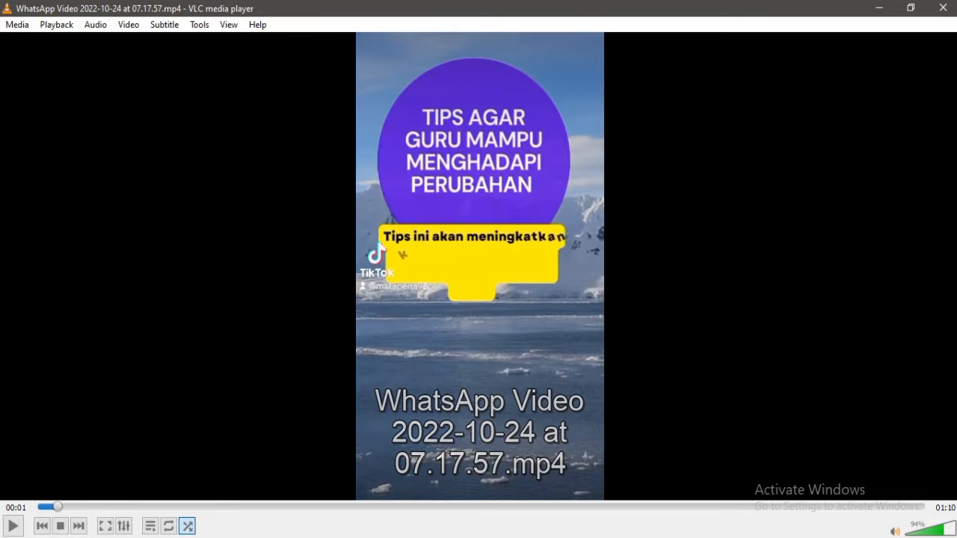
{"action": "left_click", "coordinate": [284, 507]}
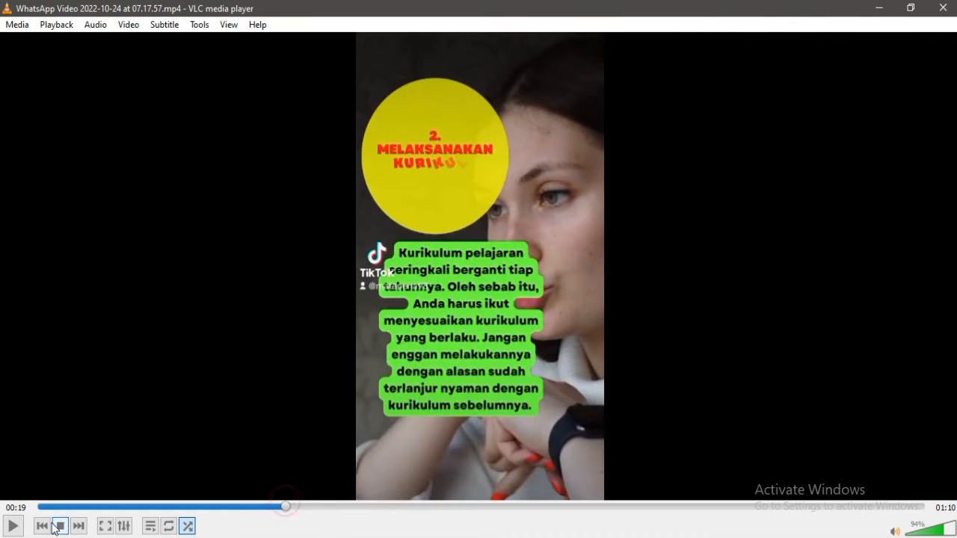
{"action": "left_click", "coordinate": [11, 526]}
{"action": "left_click", "coordinate": [11, 526]}
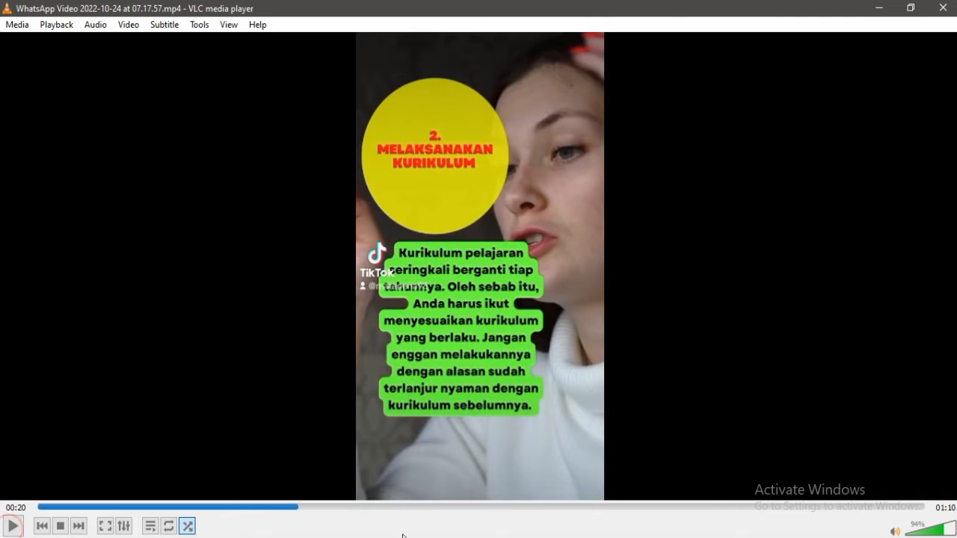
Skip ahead to the "Memiliki Karakter" and "Percaya Diri" tips of the example video, pause it, and return to Canva
{"action": "left_click", "coordinate": [521, 507]}
{"action": "left_click", "coordinate": [622, 508]}
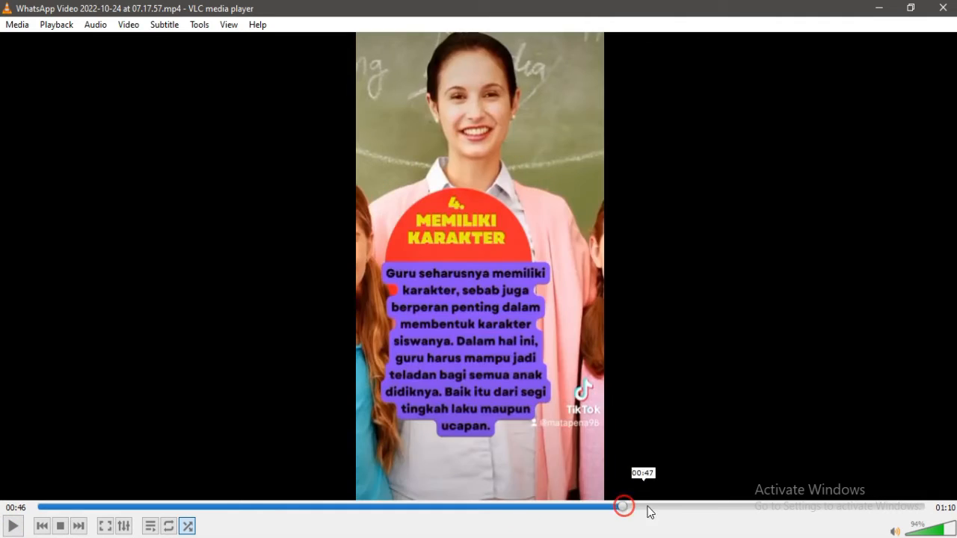
{"action": "left_click", "coordinate": [692, 508]}
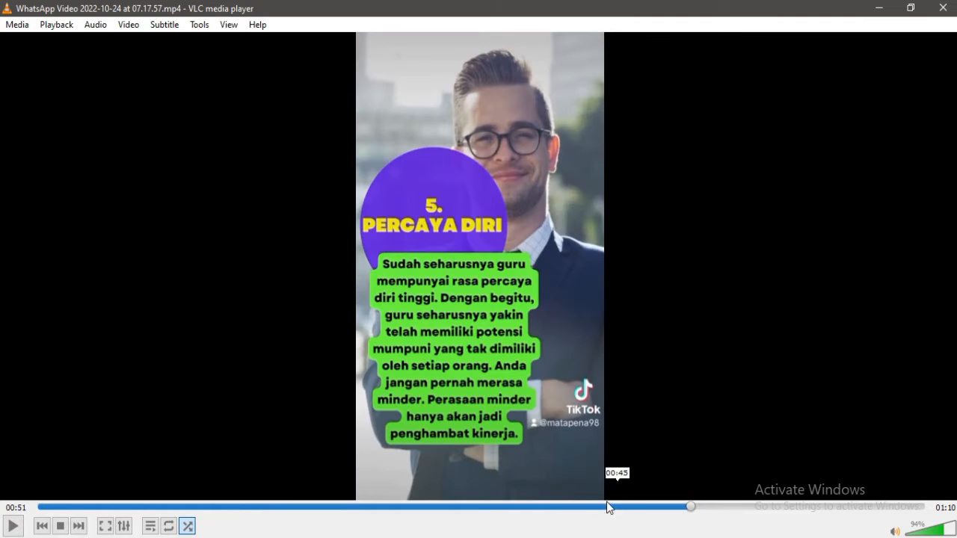
{"action": "left_click", "coordinate": [681, 507]}
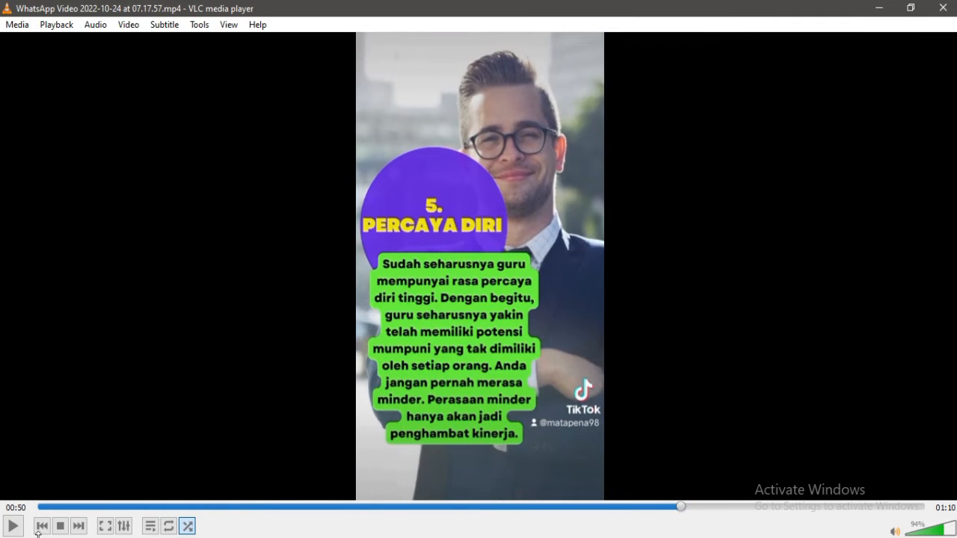
{"action": "left_click", "coordinate": [14, 527]}
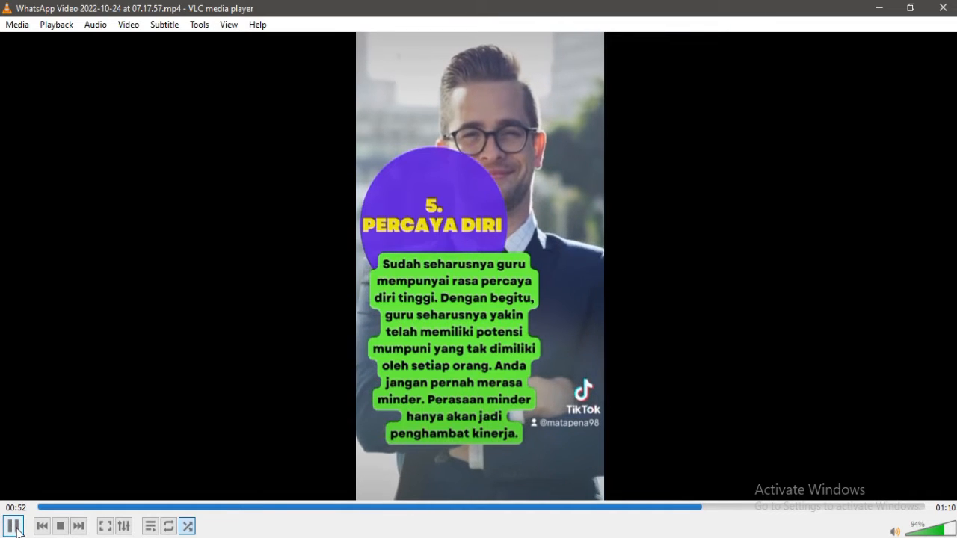
{"action": "left_click", "coordinate": [15, 526]}
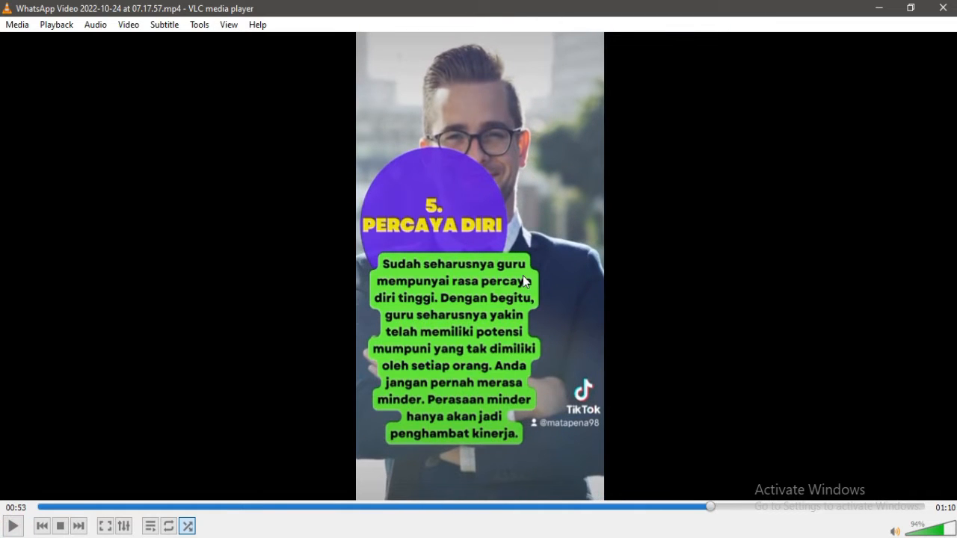
{"action": "left_click", "coordinate": [879, 9]}
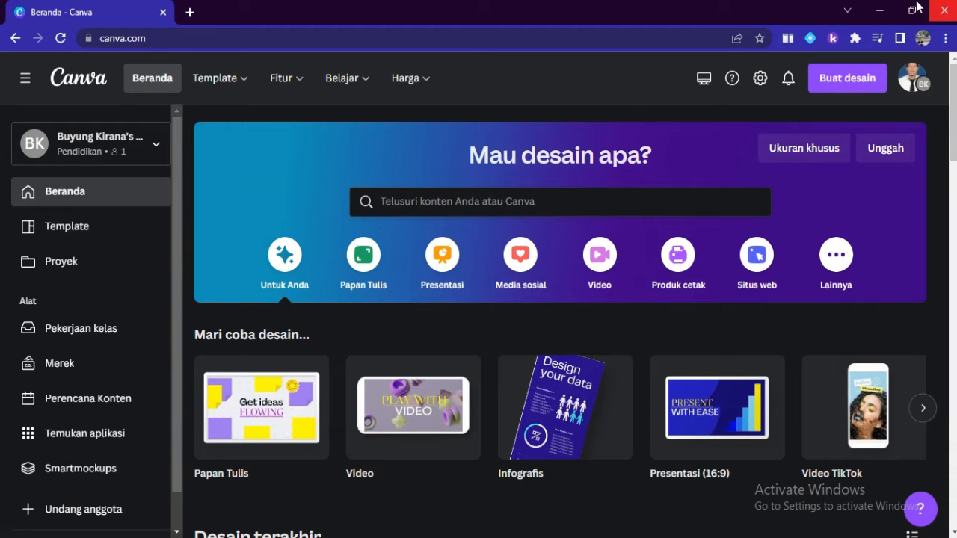
{"action": "left_click", "coordinate": [881, 17]}
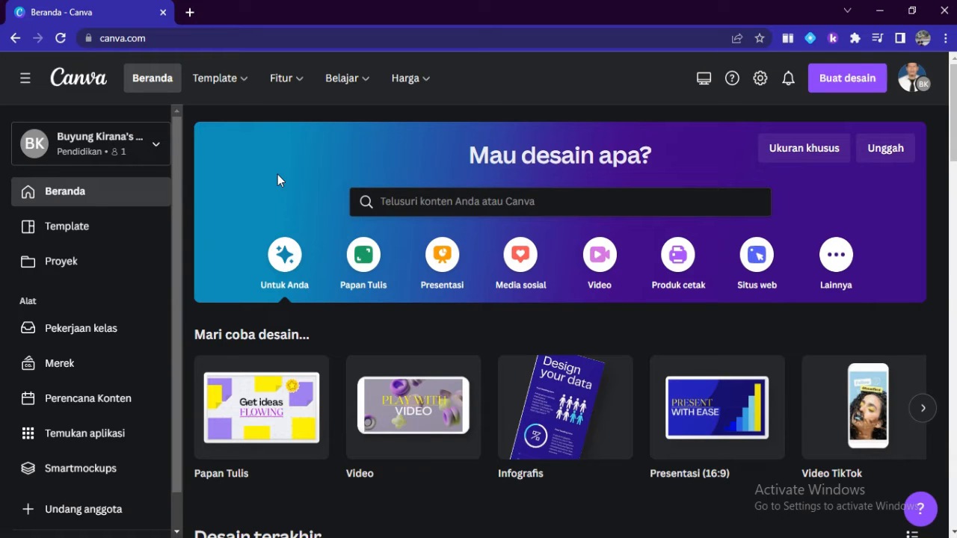
Open canva.com in a new browser tab and close that duplicate tab again
{"action": "left_click", "coordinate": [190, 12]}
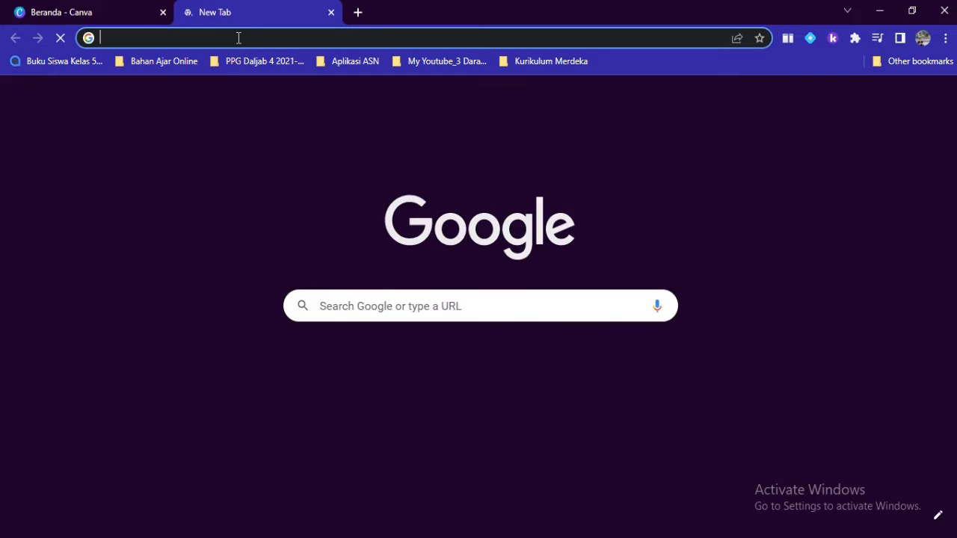
{"action": "type", "text": "canva.com"}
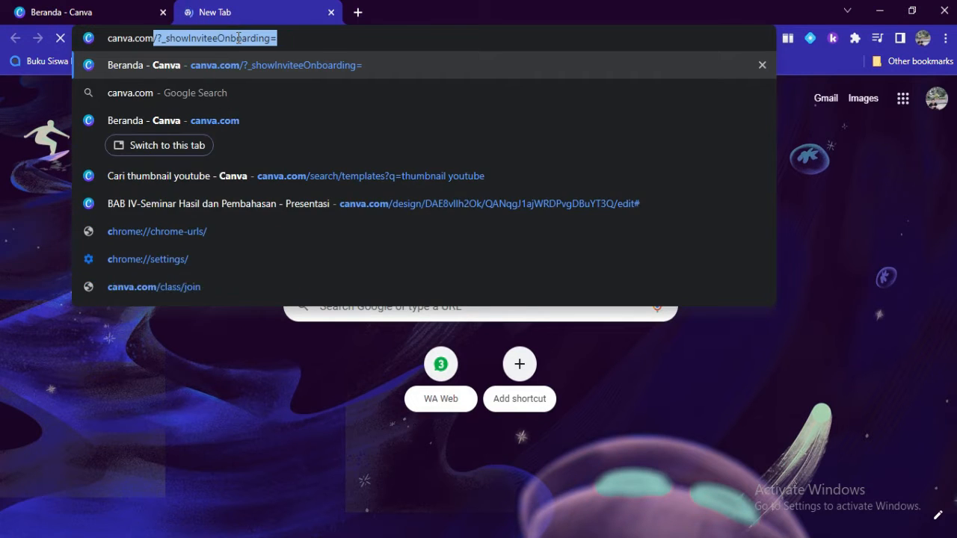
{"action": "key", "text": "Return"}
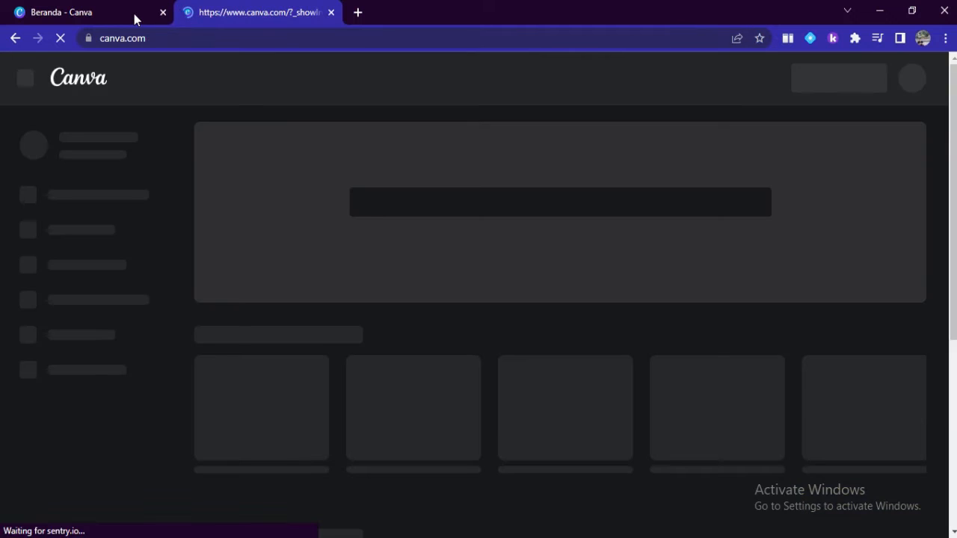
{"action": "mouse_move", "coordinate": [134, 14]}
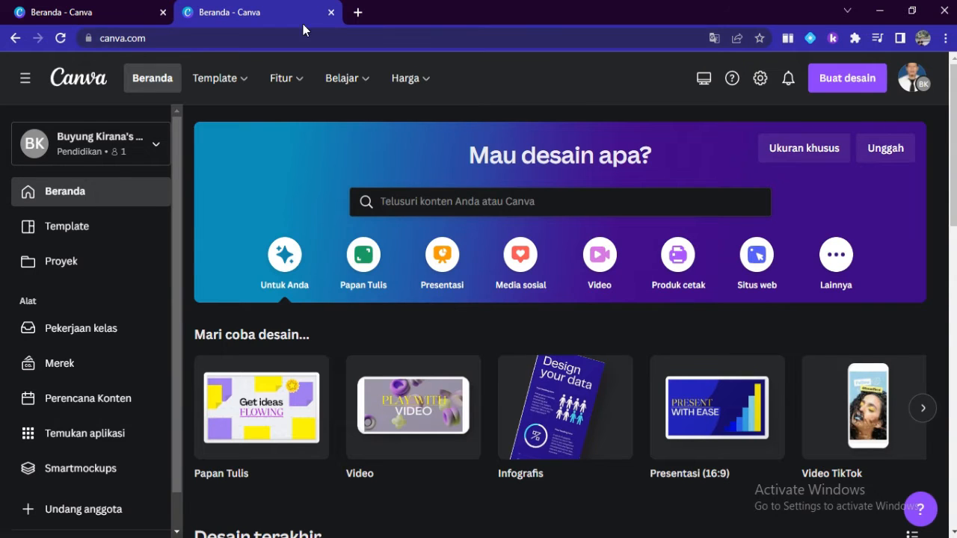
{"action": "left_click", "coordinate": [331, 12]}
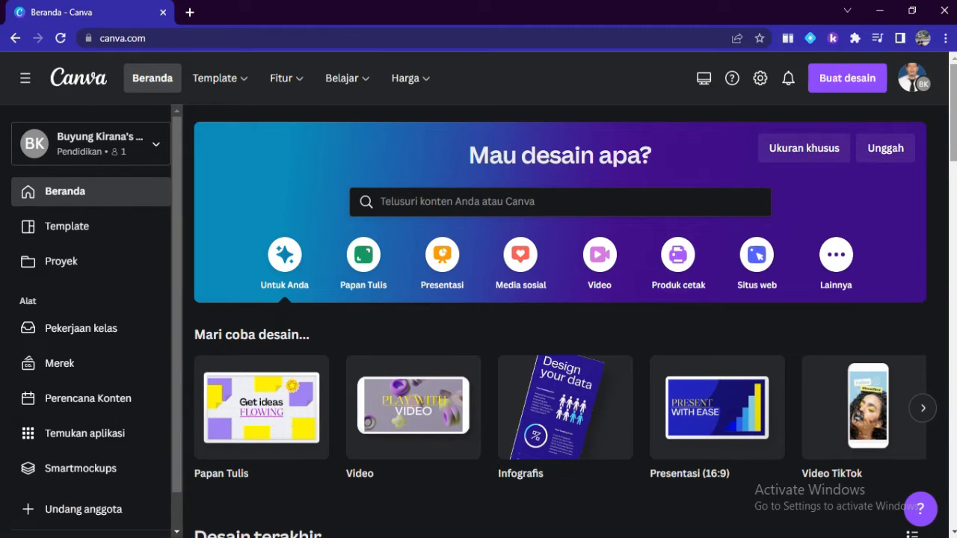
{"action": "left_click", "coordinate": [951, 76]}
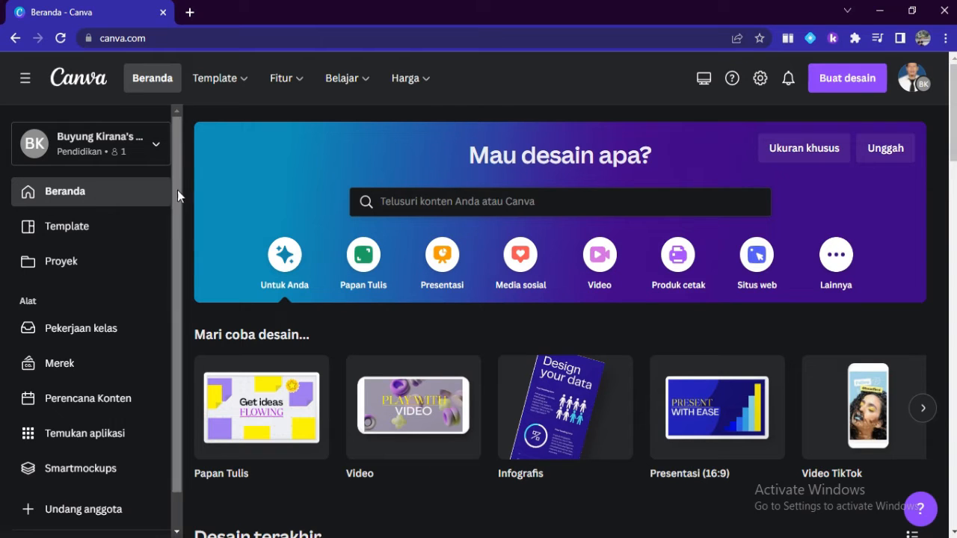
{"action": "mouse_move", "coordinate": [177, 131]}
{"action": "left_mouse_down"}
{"action": "mouse_move", "coordinate": [177, 237]}
{"action": "mouse_move", "coordinate": [178, 138]}
{"action": "left_mouse_up"}
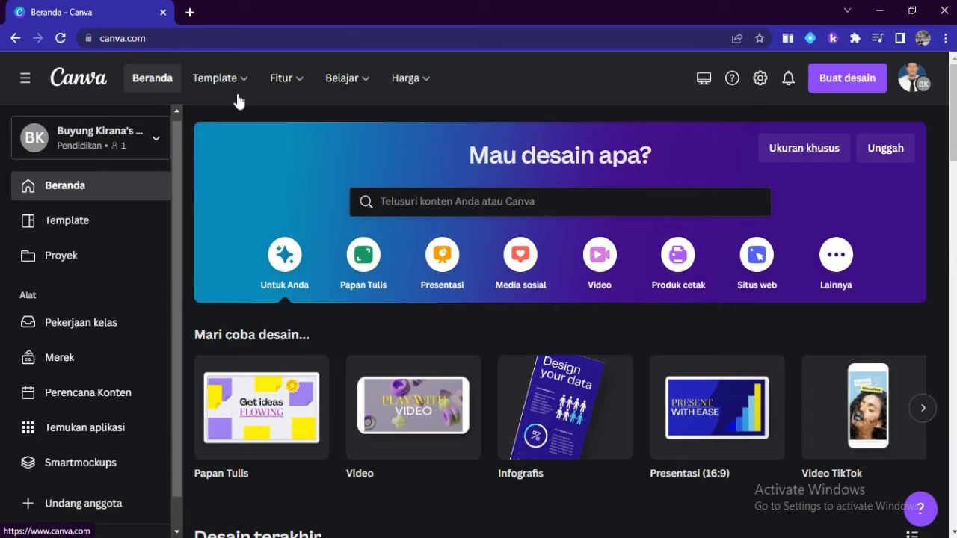
{"action": "scroll", "coordinate": [431, 157], "scroll_direction": "down", "scroll_amount": 8}
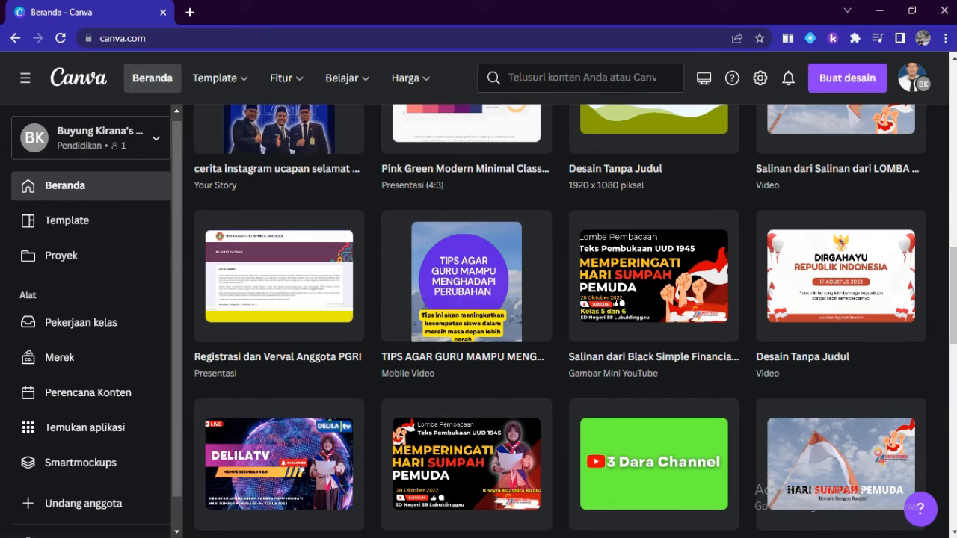
{"action": "left_click_drag", "start_coordinate": [951, 256], "coordinate": [934, 48]}
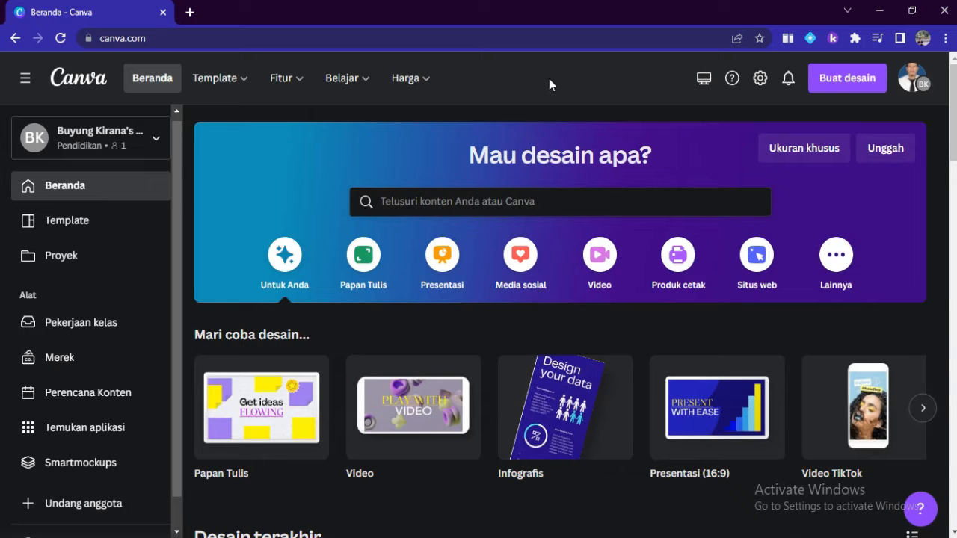
Switch to the Word document Naskah Konten TikTok and examine the teacher tips script on its first page
{"action": "left_click", "coordinate": [361, 489]}
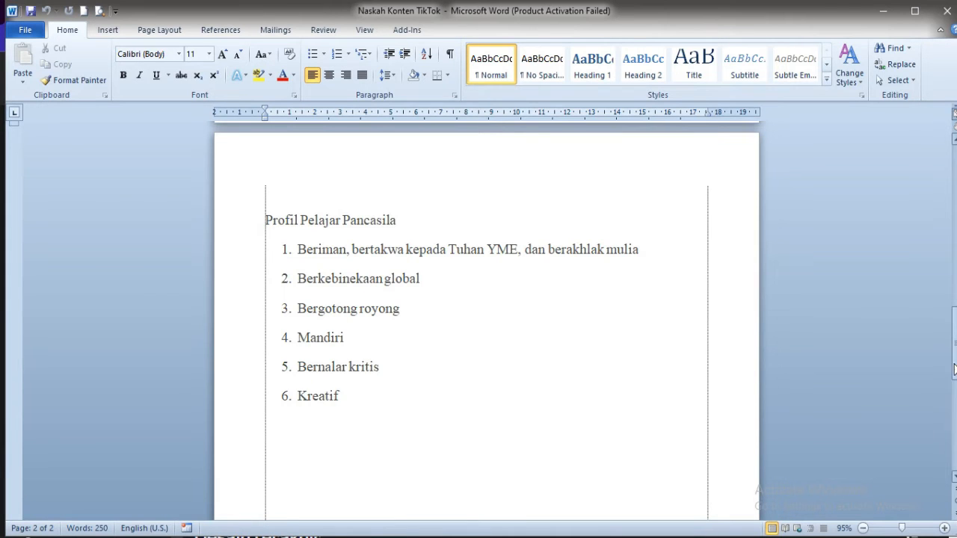
{"action": "left_click_drag", "start_coordinate": [955, 344], "coordinate": [954, 180]}
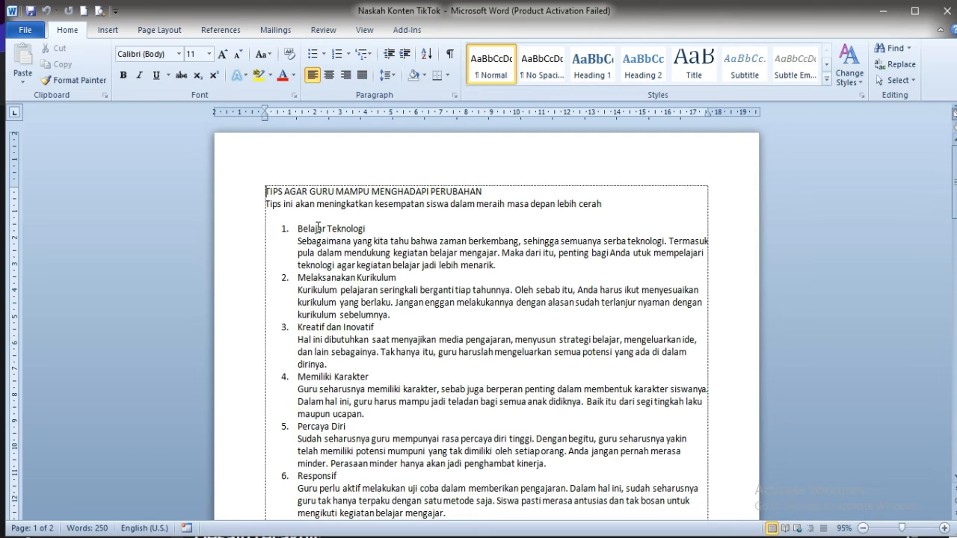
{"action": "left_click_drag", "start_coordinate": [298, 243], "coordinate": [508, 268]}
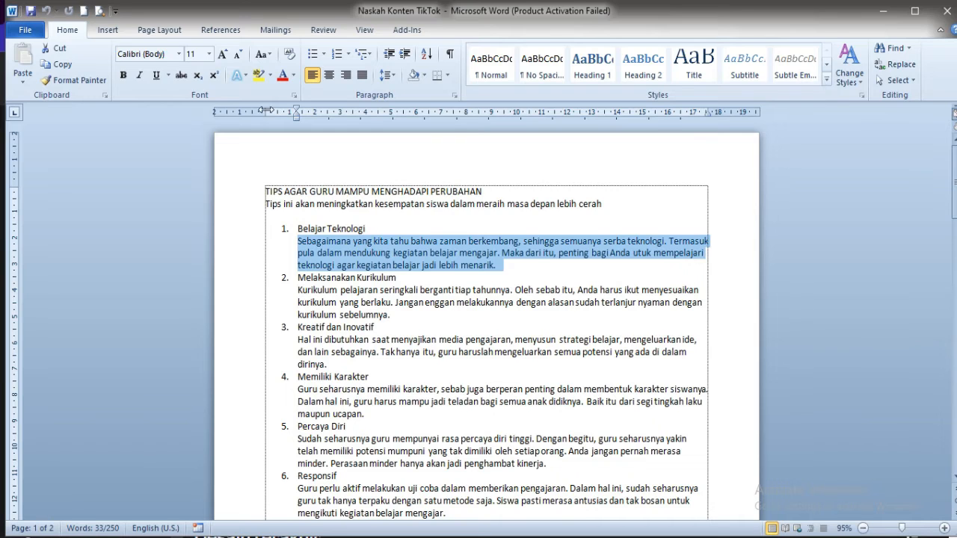
{"action": "left_click", "coordinate": [293, 75]}
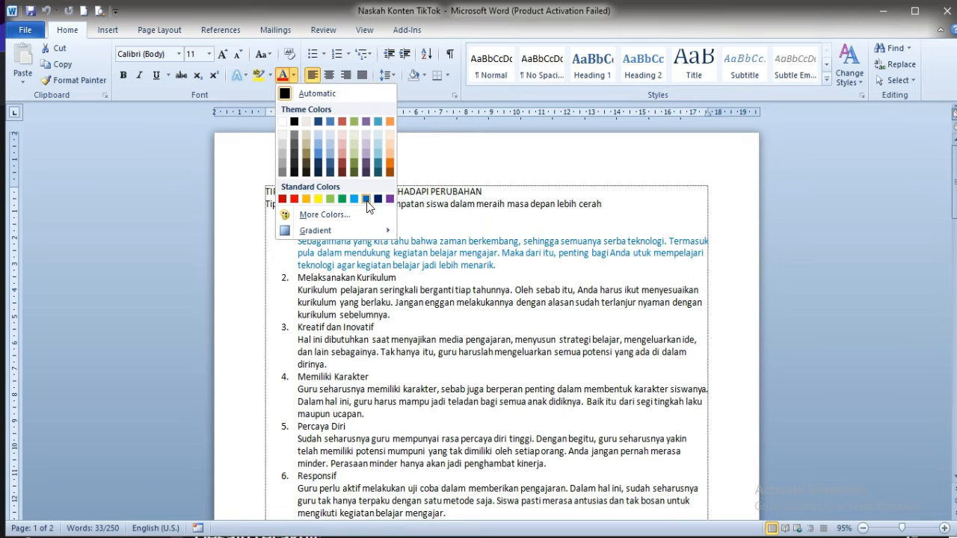
{"action": "left_click", "coordinate": [535, 261]}
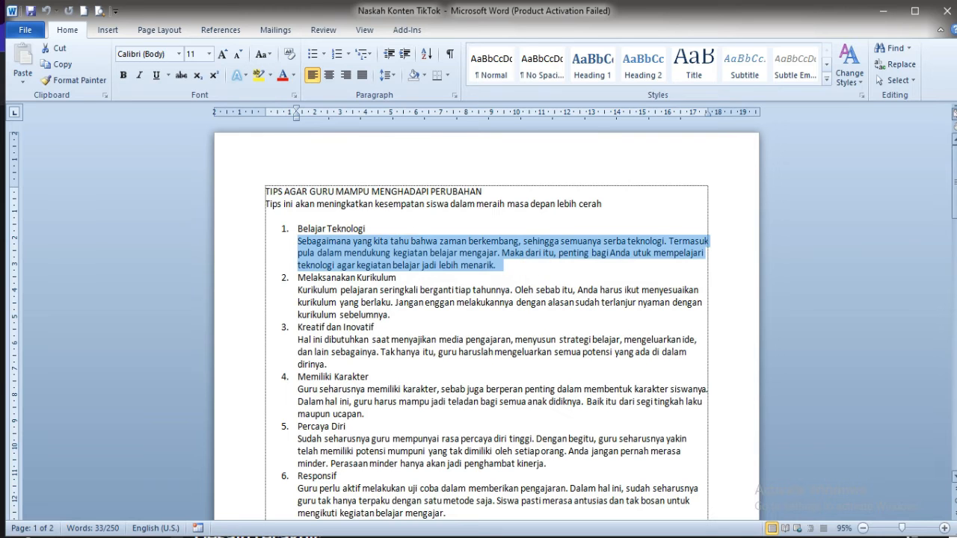
Review the "Profil Pelajar Pancasila" list on the document's second page and switch back to Canva
{"action": "left_click_drag", "start_coordinate": [955, 183], "coordinate": [953, 352]}
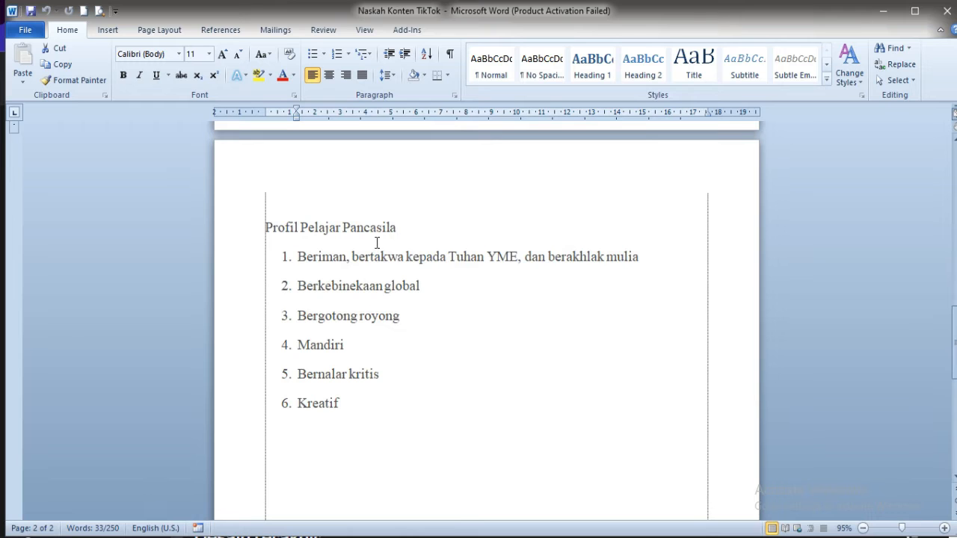
{"action": "mouse_move", "coordinate": [249, 535]}
{"action": "left_click", "coordinate": [245, 497]}
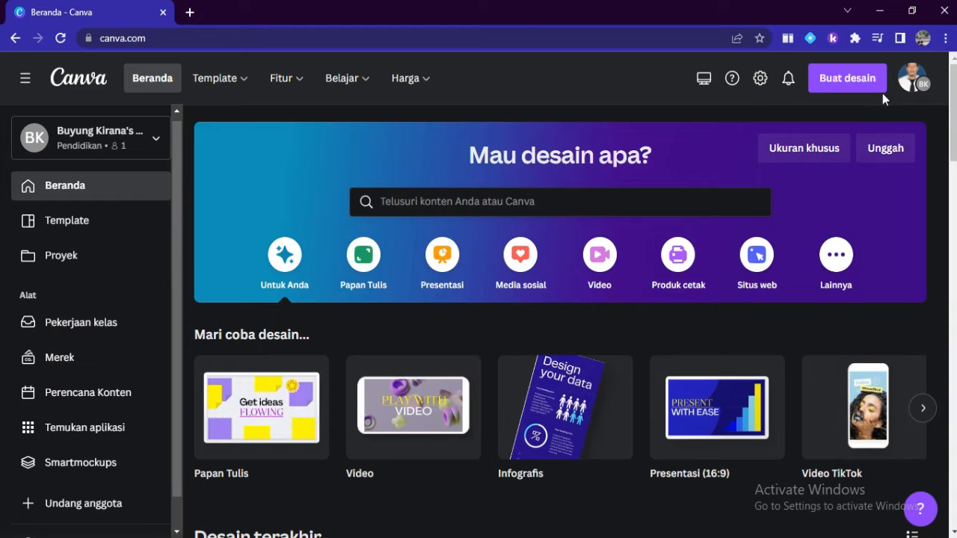
Search the design types for "video tik" and create a blank Video TikTok design of 1080 × 1920 pixels
{"action": "left_click", "coordinate": [851, 80]}
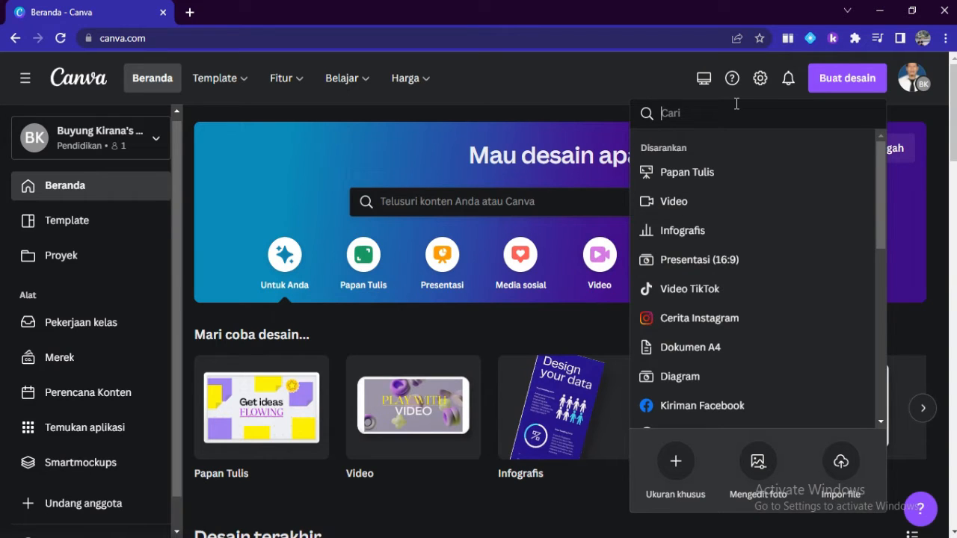
{"action": "type", "text": "vi"}
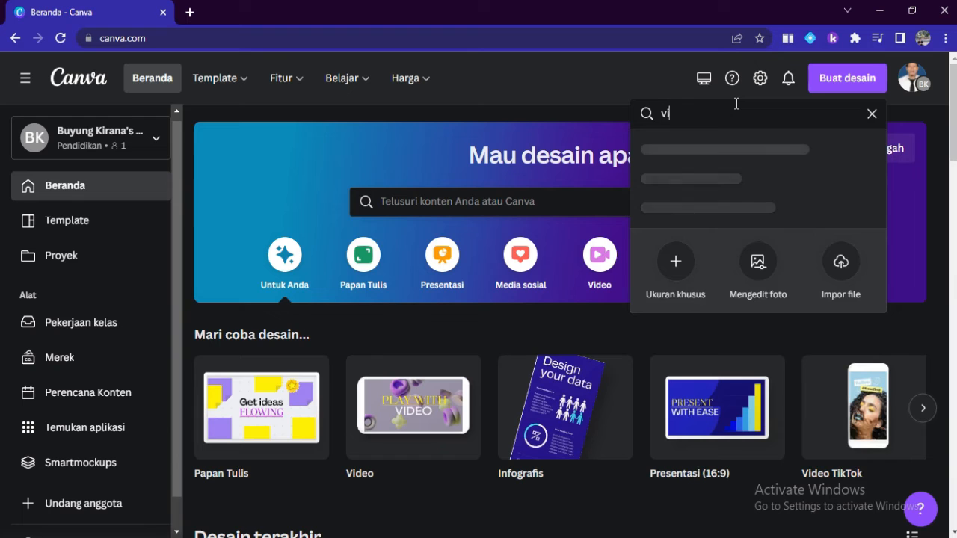
{"action": "type", "text": "deo tik"}
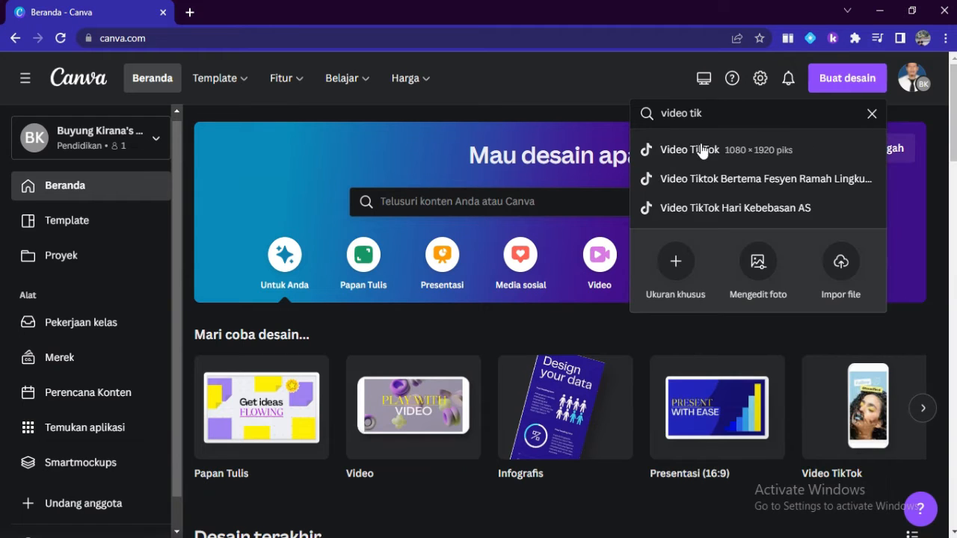
{"action": "left_click", "coordinate": [703, 152]}
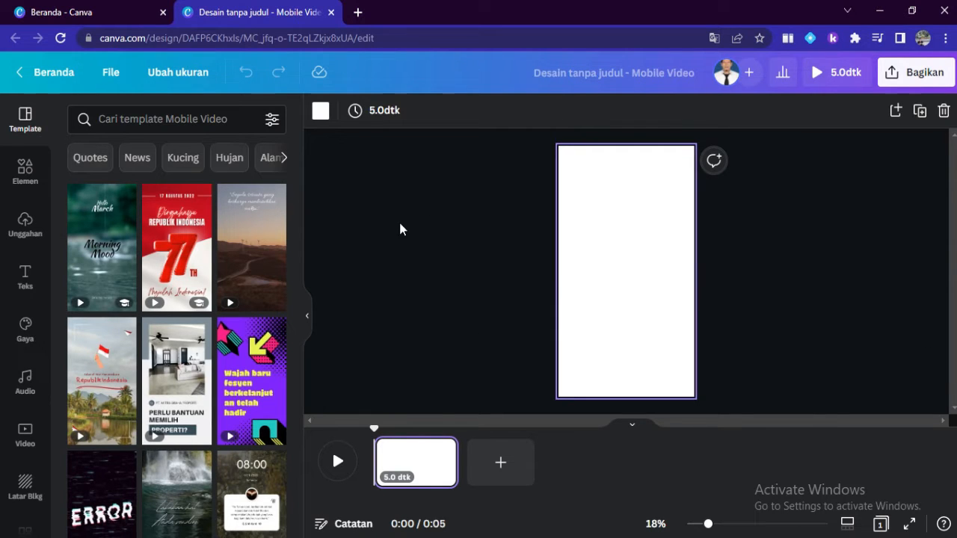
Rename the untitled design as "Profil Pelajar Pancasila"
{"action": "mouse_move", "coordinate": [433, 453]}
{"action": "left_click", "coordinate": [632, 76]}
{"action": "key", "text": "BackSpace"}
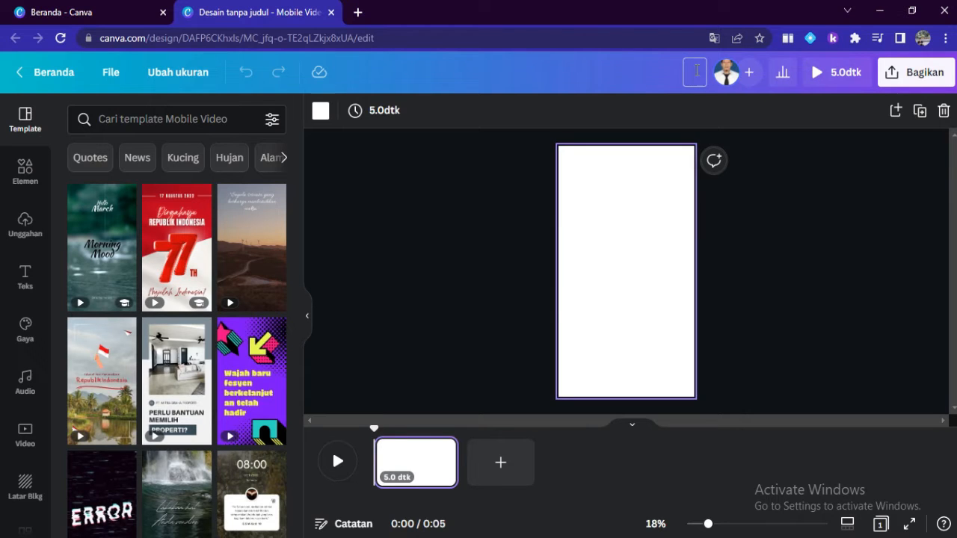
{"action": "type", "text": "Profil"}
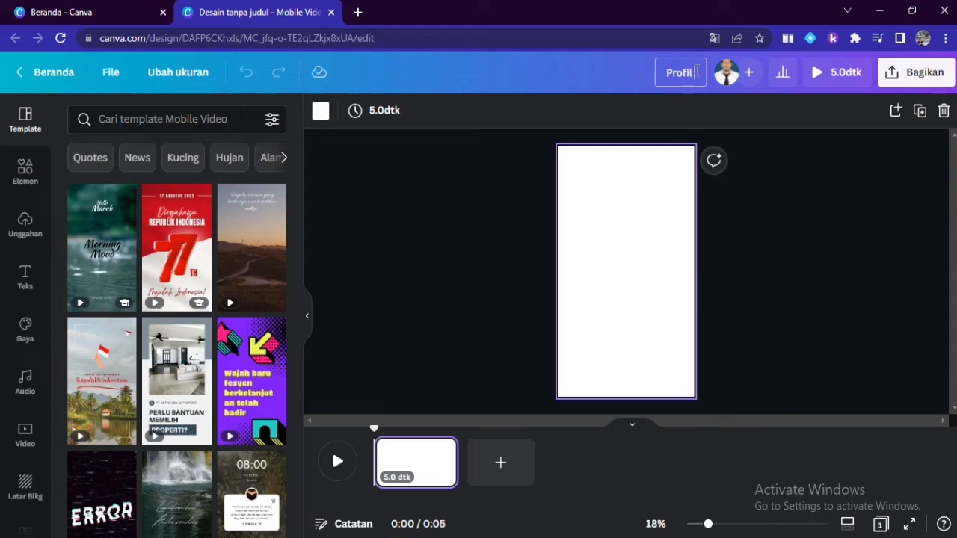
{"action": "type", "text": " Pelajar"}
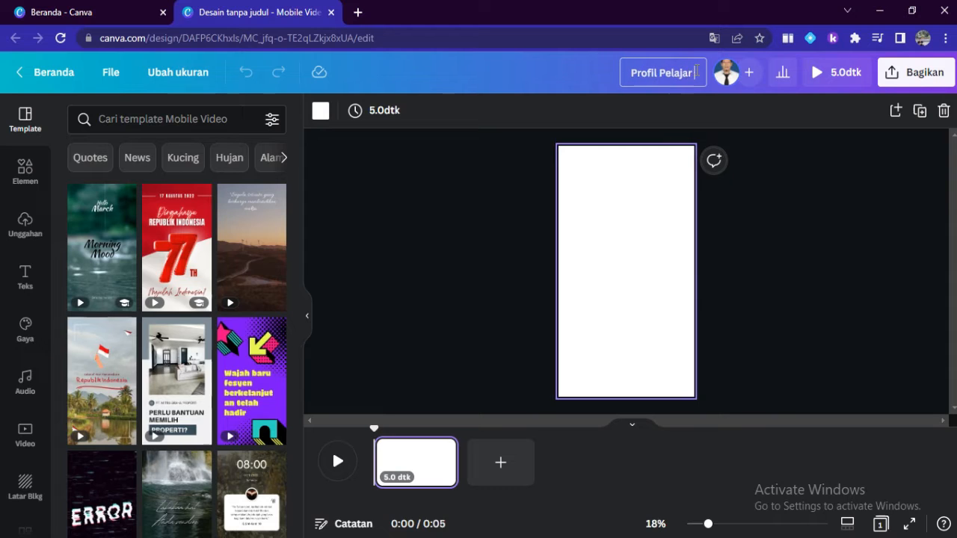
{"action": "type", "text": " Pancasila"}
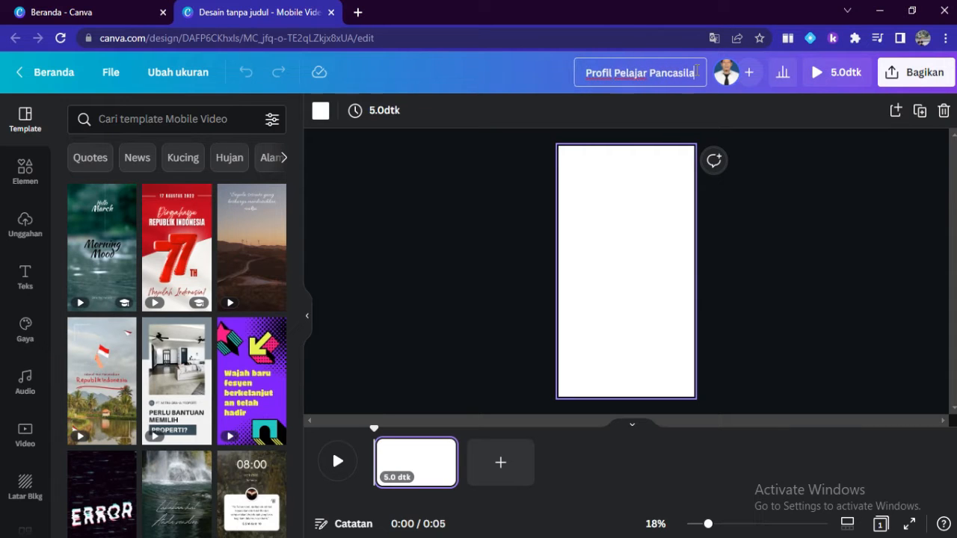
Search the video library for "pancasila" and add the 18-second flag clip with the blue sky to the page
{"action": "left_click", "coordinate": [824, 234]}
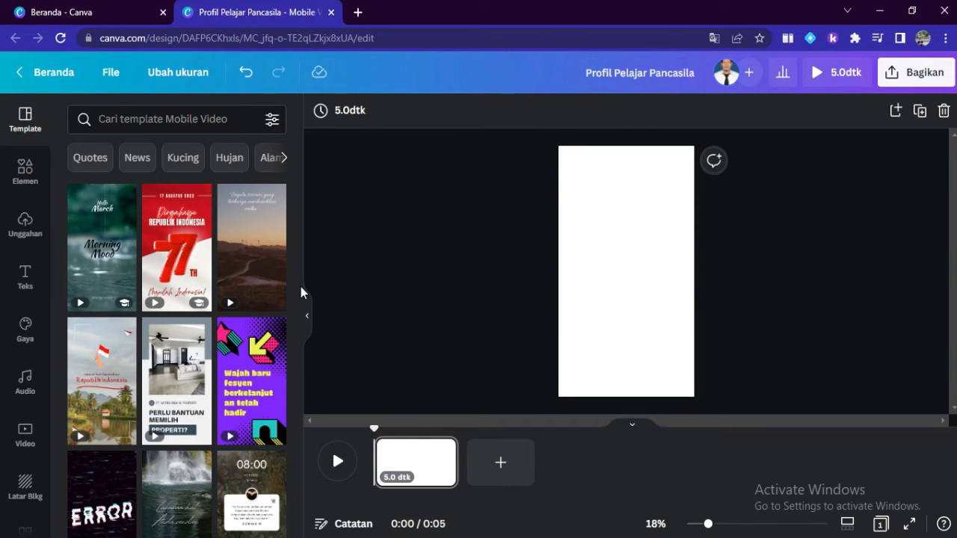
{"action": "left_click_drag", "start_coordinate": [296, 222], "coordinate": [295, 257]}
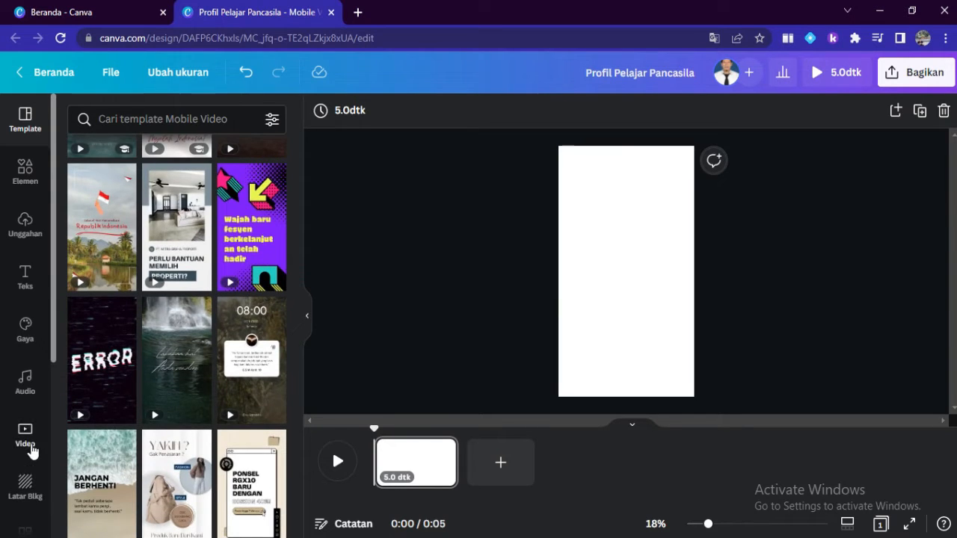
{"action": "left_click", "coordinate": [29, 441]}
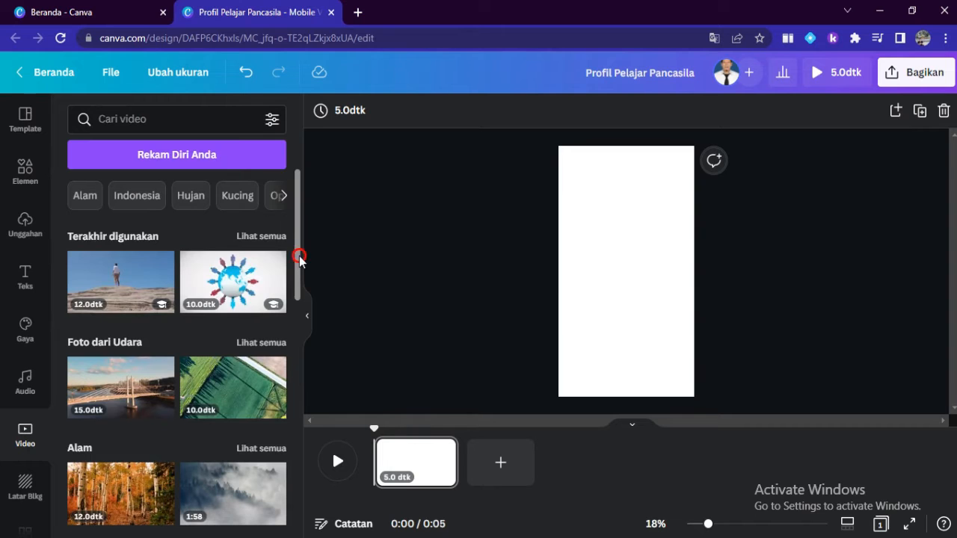
{"action": "left_click_drag", "start_coordinate": [299, 257], "coordinate": [297, 514]}
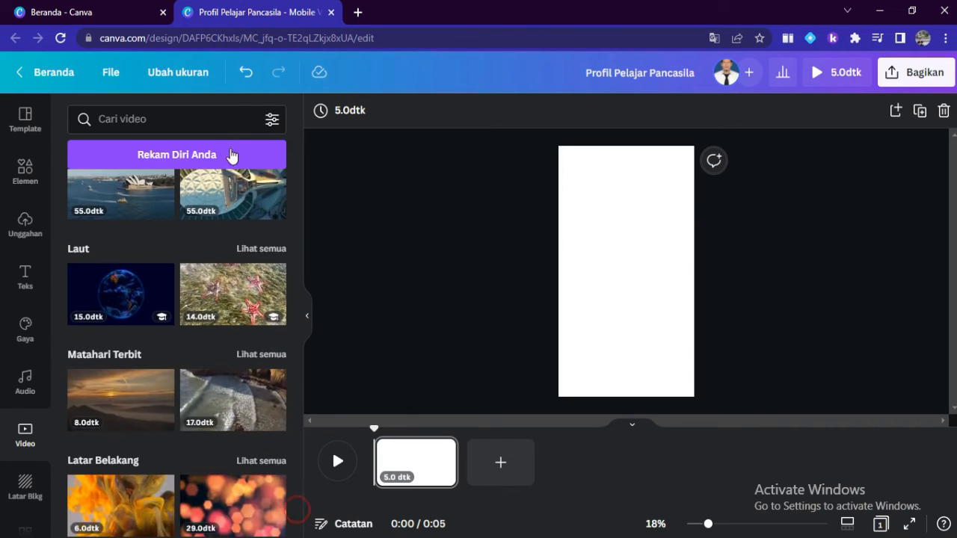
{"action": "left_click", "coordinate": [207, 122]}
{"action": "type", "text": "pancasila"}
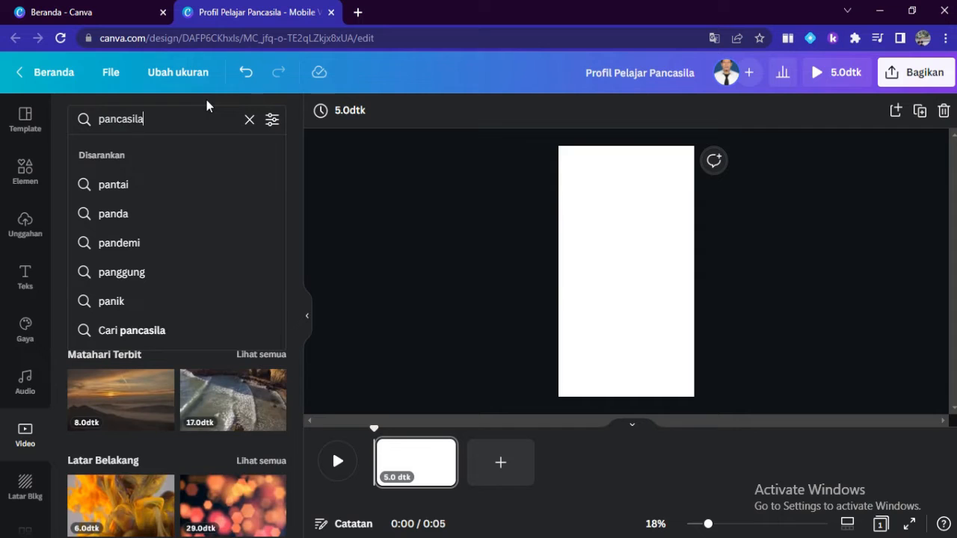
{"action": "key", "text": "Return"}
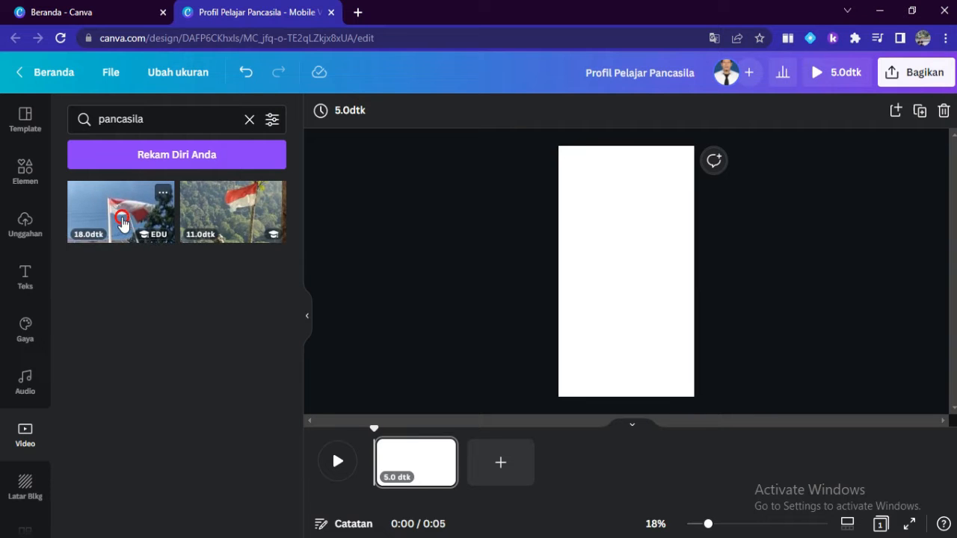
{"action": "left_click", "coordinate": [123, 224]}
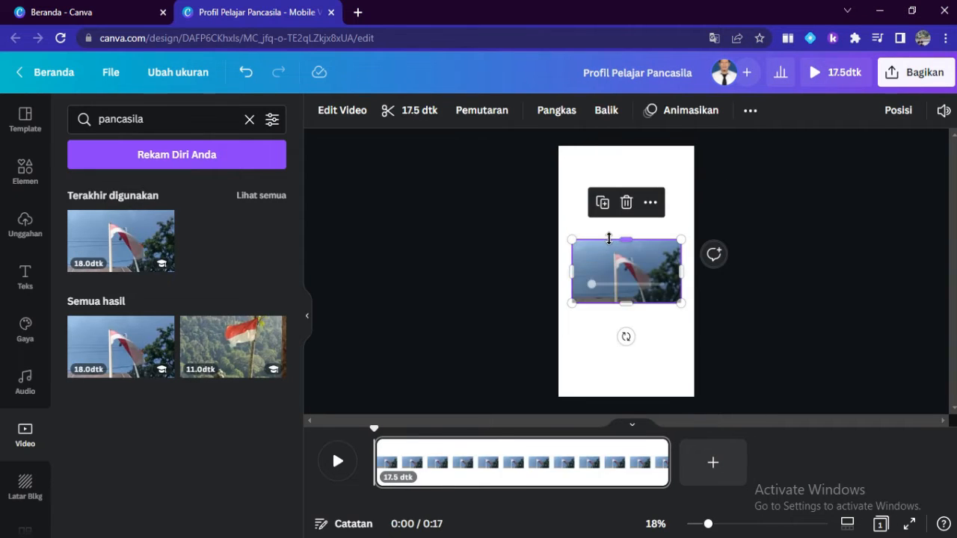
Stretch the flag video to all four page edges so it fills the whole portrait page
{"action": "left_click", "coordinate": [626, 226]}
{"action": "left_click_drag", "start_coordinate": [626, 226], "coordinate": [617, 147]}
{"action": "left_click_drag", "start_coordinate": [566, 228], "coordinate": [559, 228]}
{"action": "left_click_drag", "start_coordinate": [683, 225], "coordinate": [695, 224]}
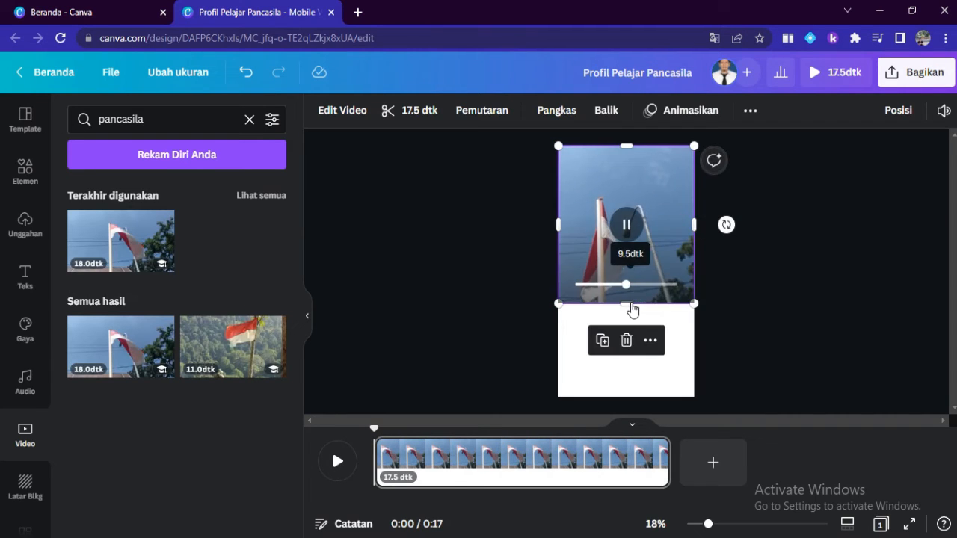
{"action": "left_click_drag", "start_coordinate": [627, 303], "coordinate": [626, 393]}
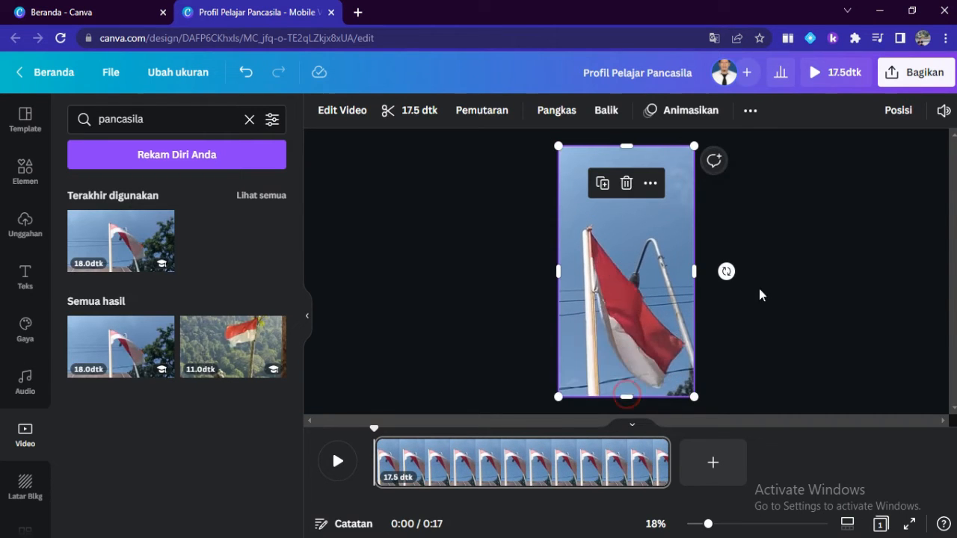
{"action": "left_click", "coordinate": [819, 282]}
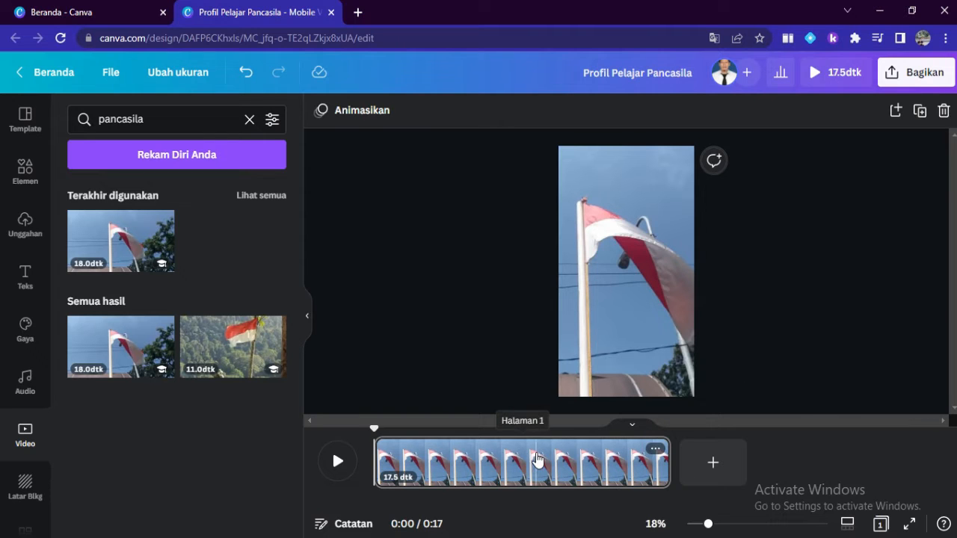
Copy the heading "Profil Pelajar Pancasila" from the Word script and paste it as text onto the Canva video page
{"action": "left_click", "coordinate": [664, 281]}
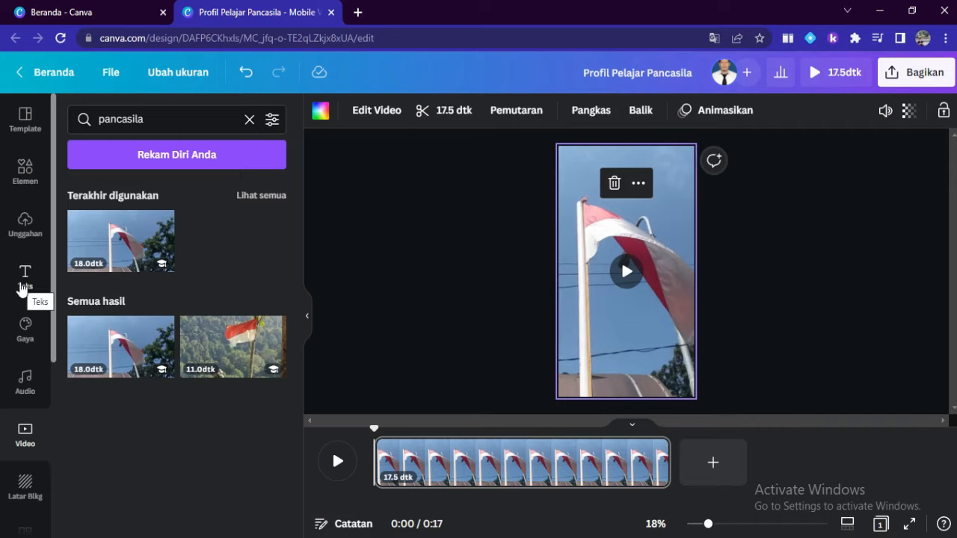
{"action": "mouse_move", "coordinate": [362, 535]}
{"action": "left_click", "coordinate": [362, 492]}
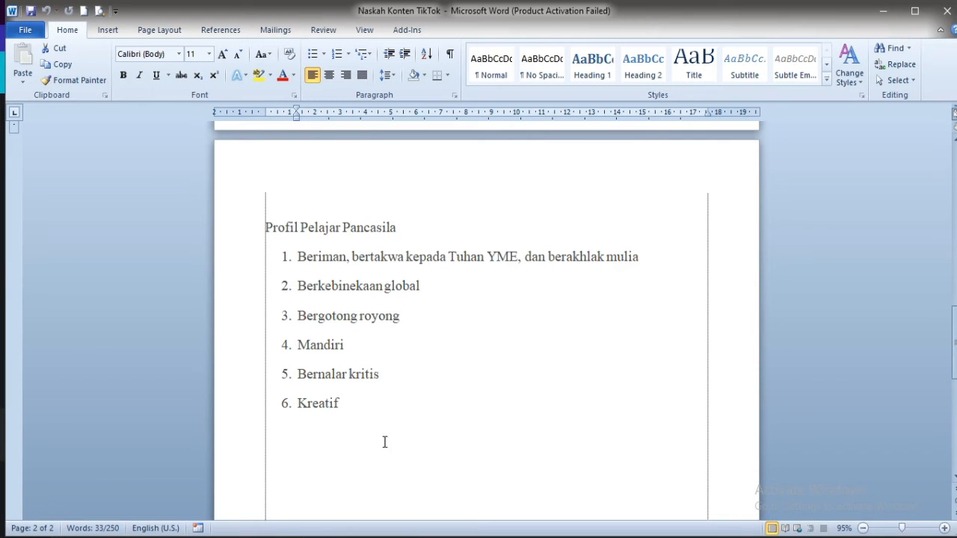
{"action": "left_click_drag", "start_coordinate": [261, 222], "coordinate": [363, 226]}
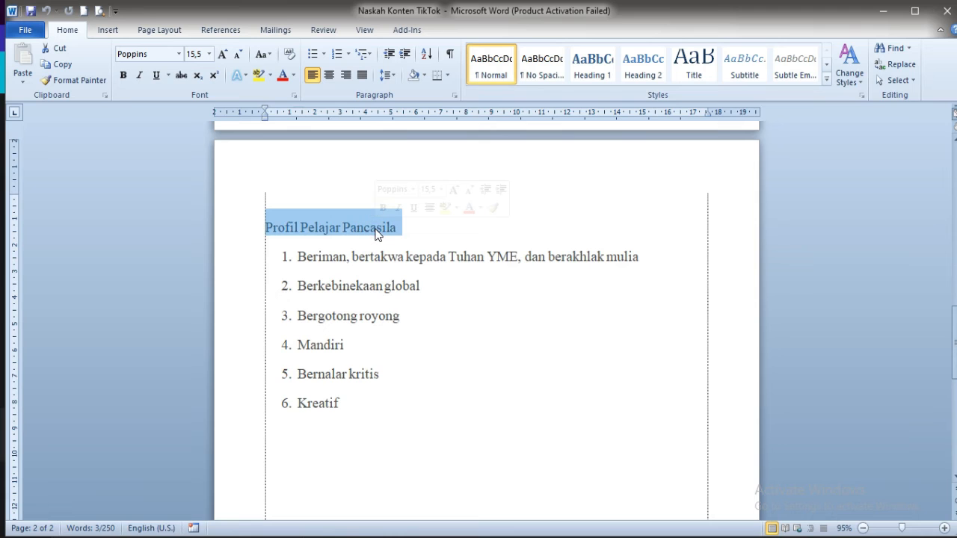
{"action": "key", "text": "ctrl+c"}
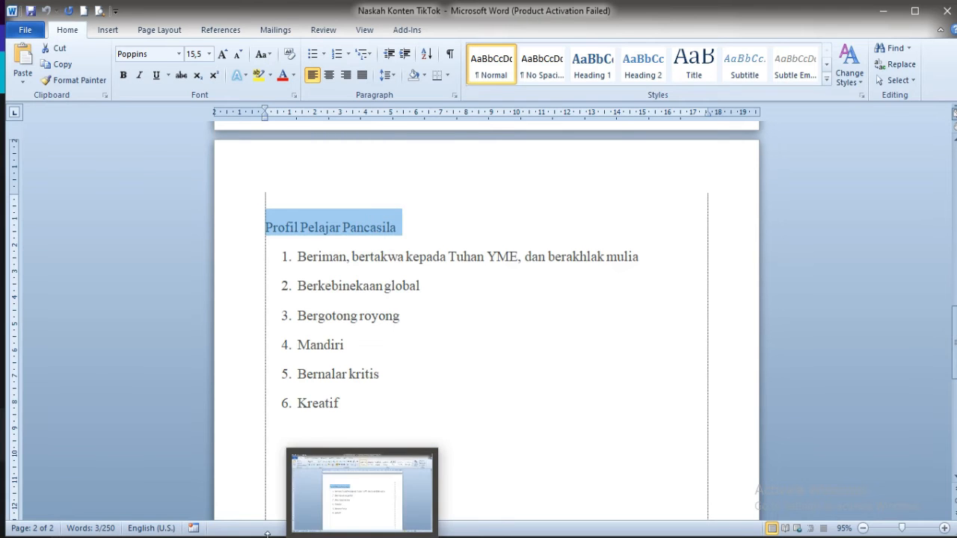
{"action": "left_click", "coordinate": [248, 490]}
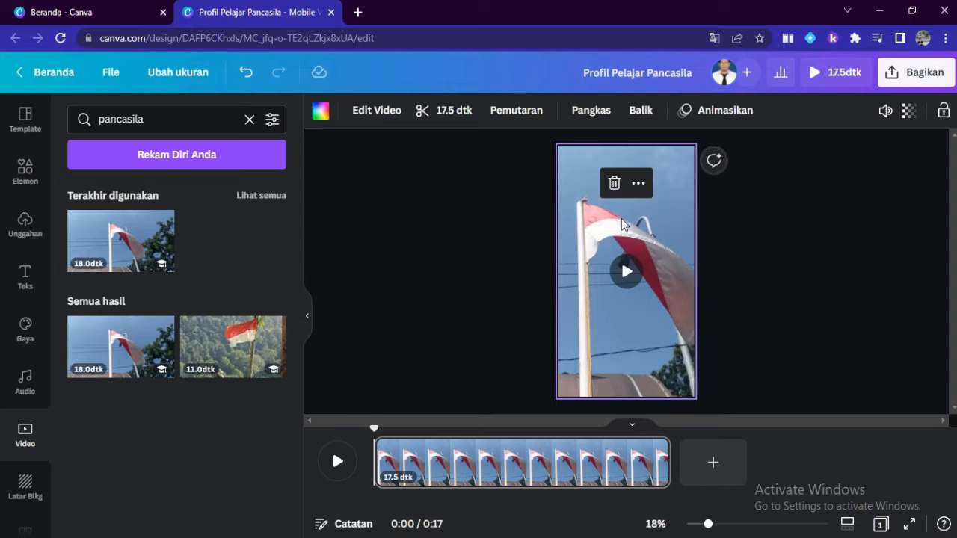
{"action": "key", "text": "ctrl+v"}
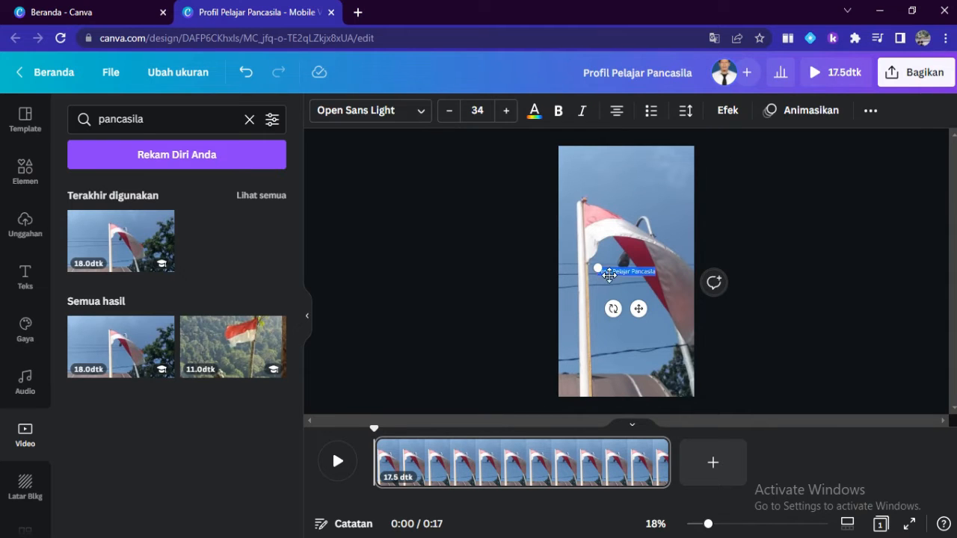
Enlarge the pasted title to about size 66.4 and break it into two lines after "Profil"
{"action": "left_click_drag", "start_coordinate": [598, 268], "coordinate": [501, 221]}
{"action": "left_click_drag", "start_coordinate": [591, 310], "coordinate": [650, 214]}
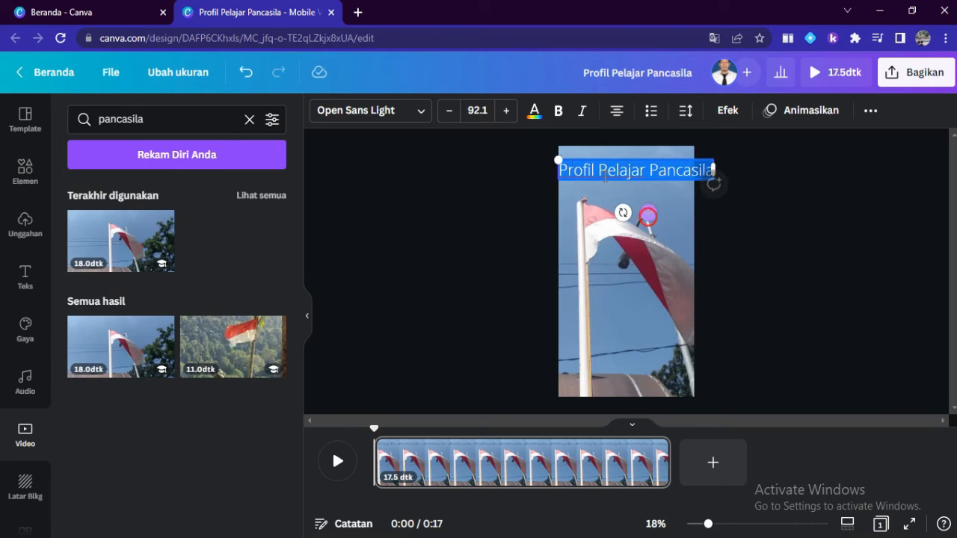
{"action": "left_click_drag", "start_coordinate": [558, 160], "coordinate": [602, 166]}
{"action": "left_click_drag", "start_coordinate": [672, 213], "coordinate": [642, 223]}
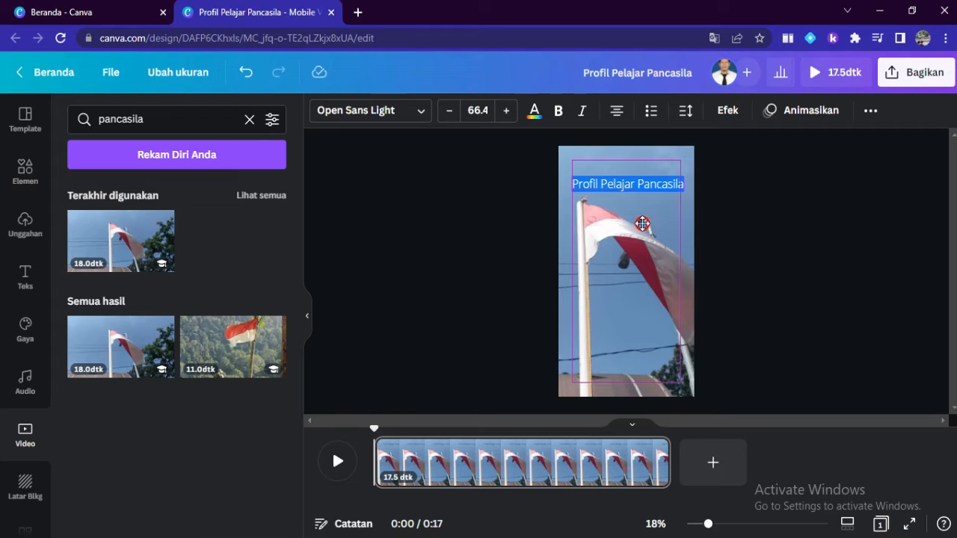
{"action": "left_click", "coordinate": [606, 185]}
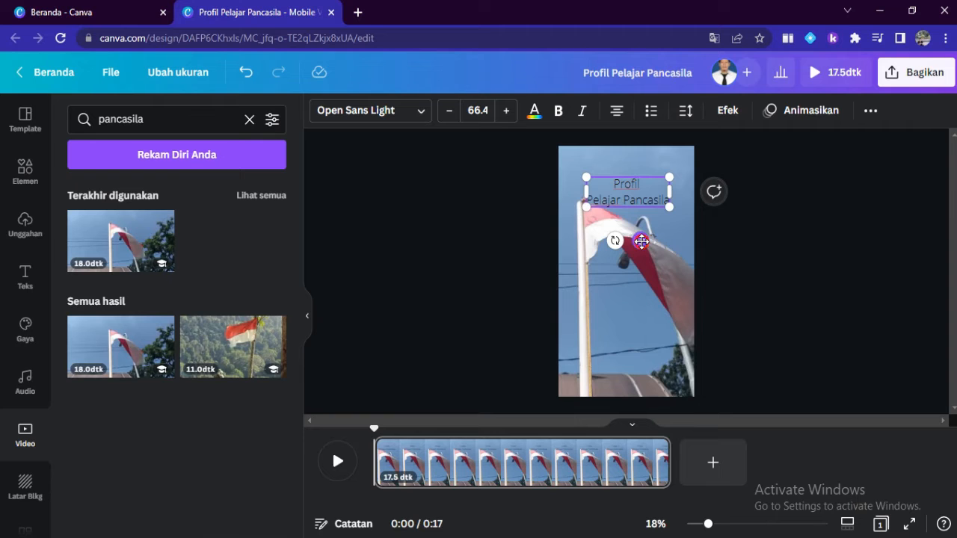
Move the title to the lower part of the page and increase the "Pelajar Pancasila" line to size 76.4
{"action": "left_click_drag", "start_coordinate": [642, 241], "coordinate": [658, 373]}
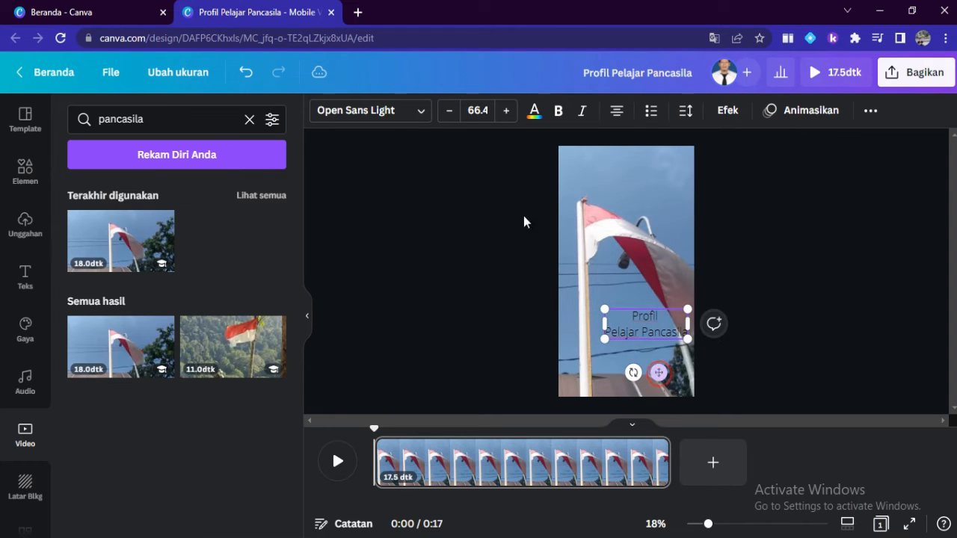
{"action": "left_click", "coordinate": [506, 111]}
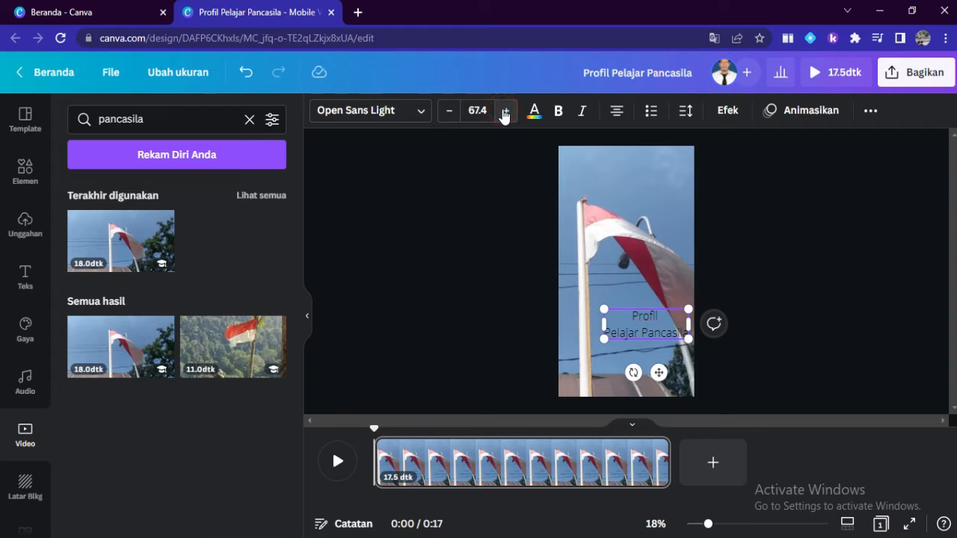
{"action": "left_click", "coordinate": [506, 111]}
{"action": "left_click", "coordinate": [507, 111]}
{"action": "left_click", "coordinate": [506, 111]}
{"action": "left_click", "coordinate": [506, 111]}
{"action": "left_click", "coordinate": [506, 112]}
{"action": "left_click", "coordinate": [506, 111]}
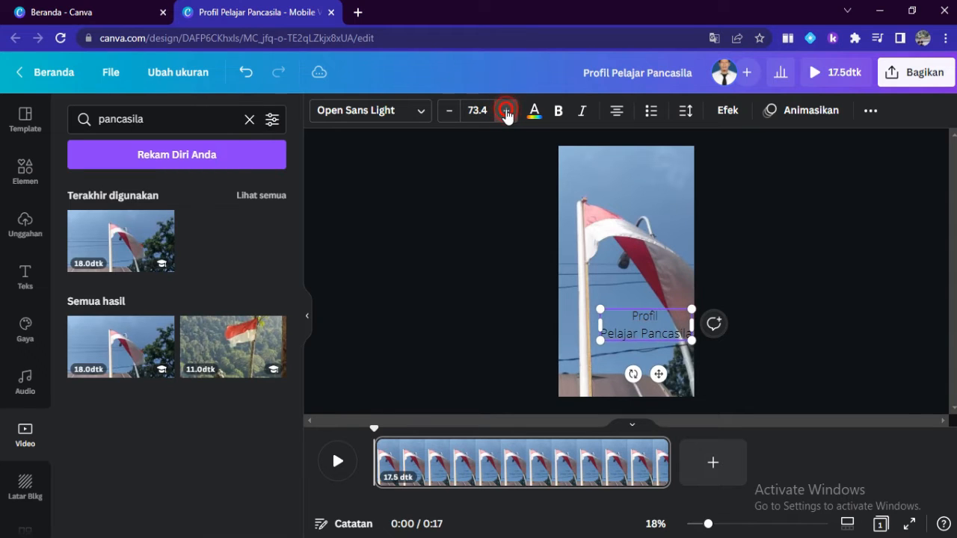
{"action": "left_click", "coordinate": [506, 111]}
{"action": "left_click", "coordinate": [506, 111]}
{"action": "left_click", "coordinate": [506, 111]}
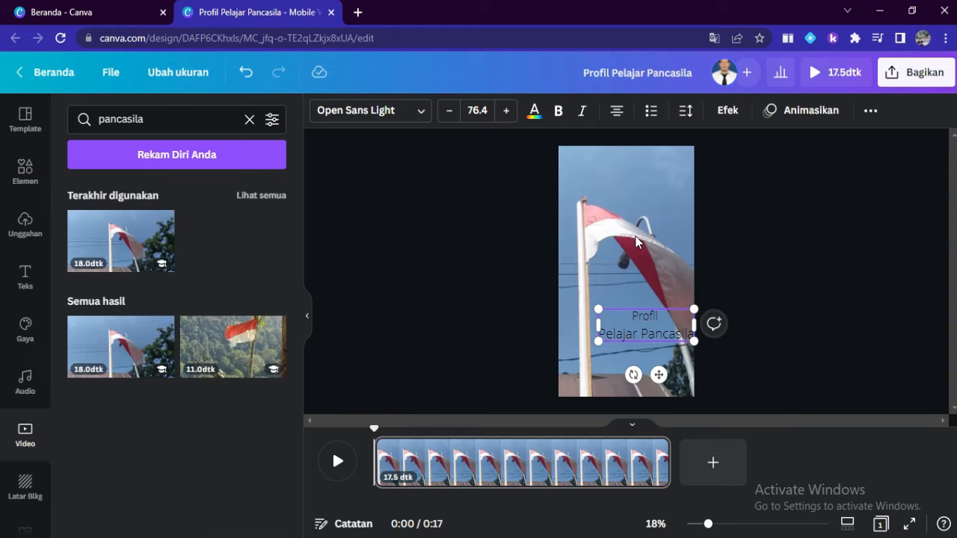
{"action": "left_click_drag", "start_coordinate": [654, 376], "coordinate": [647, 376]}
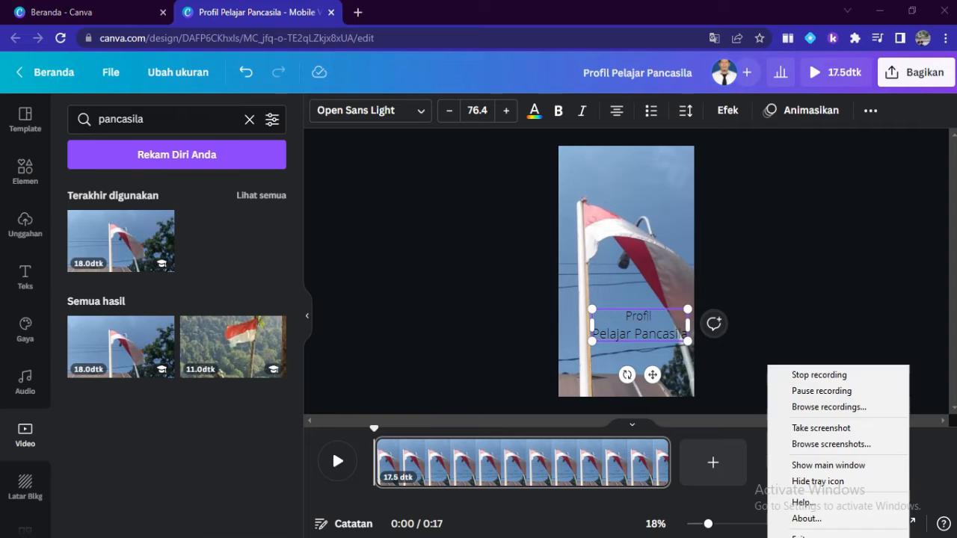
{"action": "left_click", "coordinate": [823, 393]}
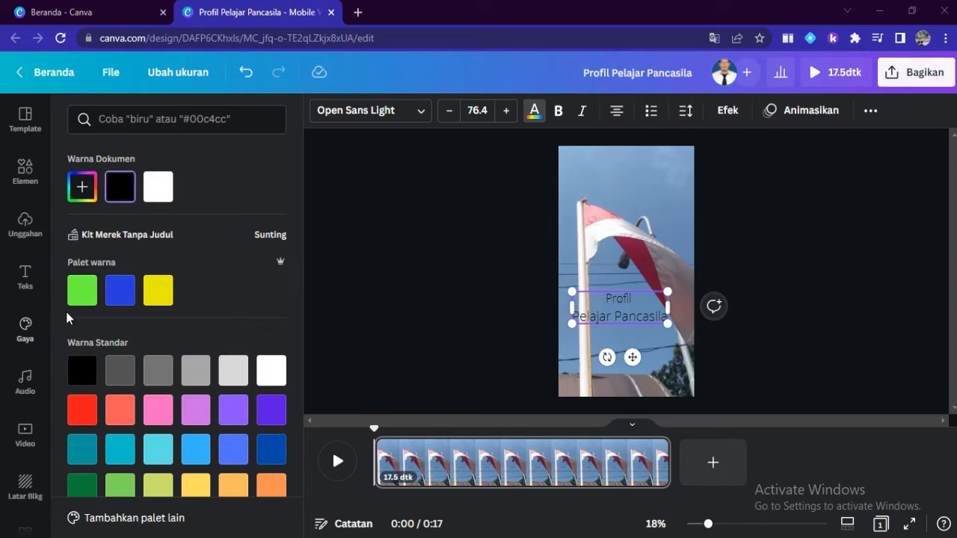
Try red on the title text, settle on white, and turn on bold
{"action": "left_click", "coordinate": [81, 409]}
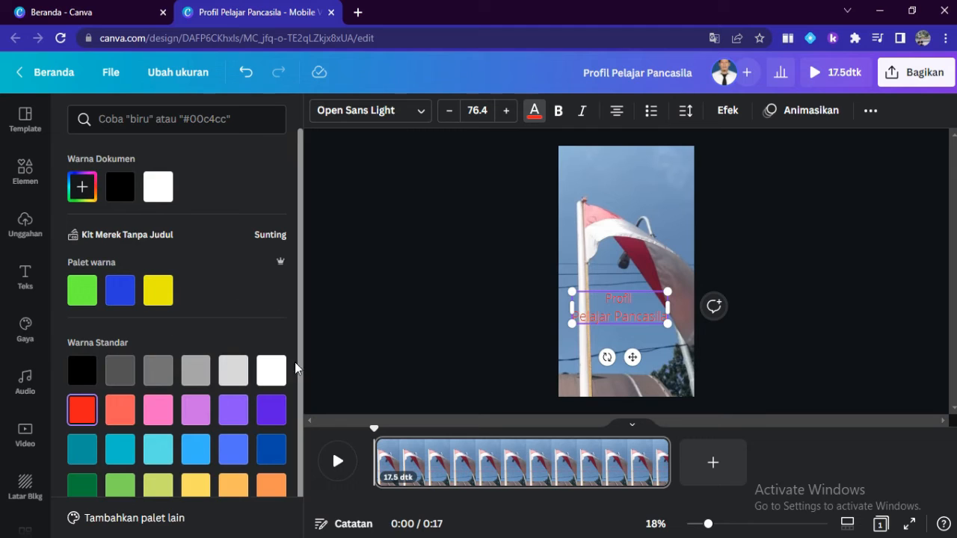
{"action": "left_click", "coordinate": [161, 193]}
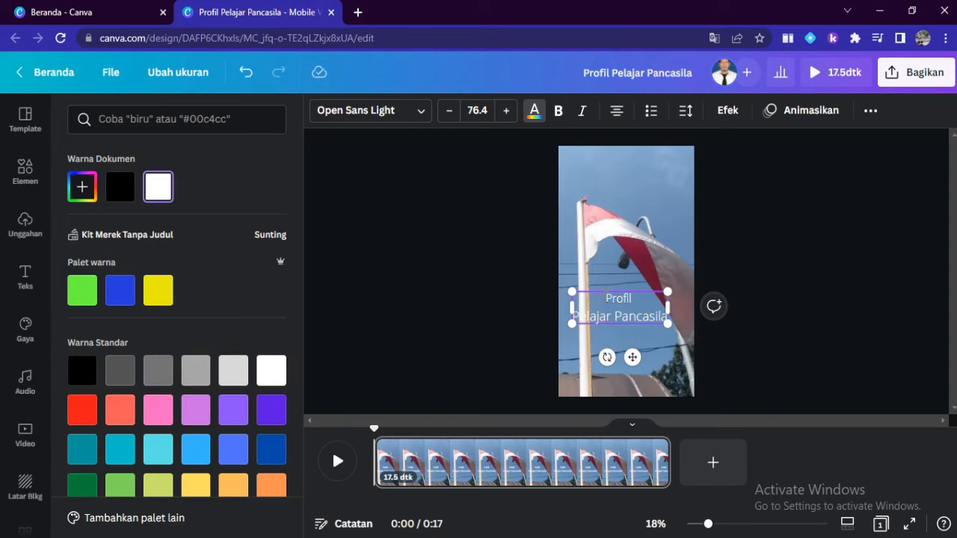
{"action": "left_click", "coordinate": [561, 112]}
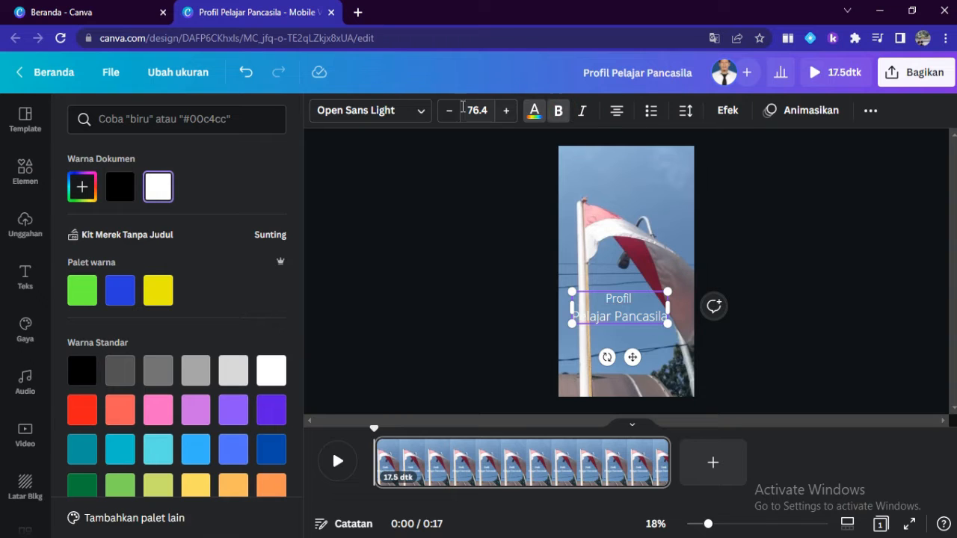
Change the font of both title lines to Garet ExtraBold
{"action": "left_click", "coordinate": [422, 112]}
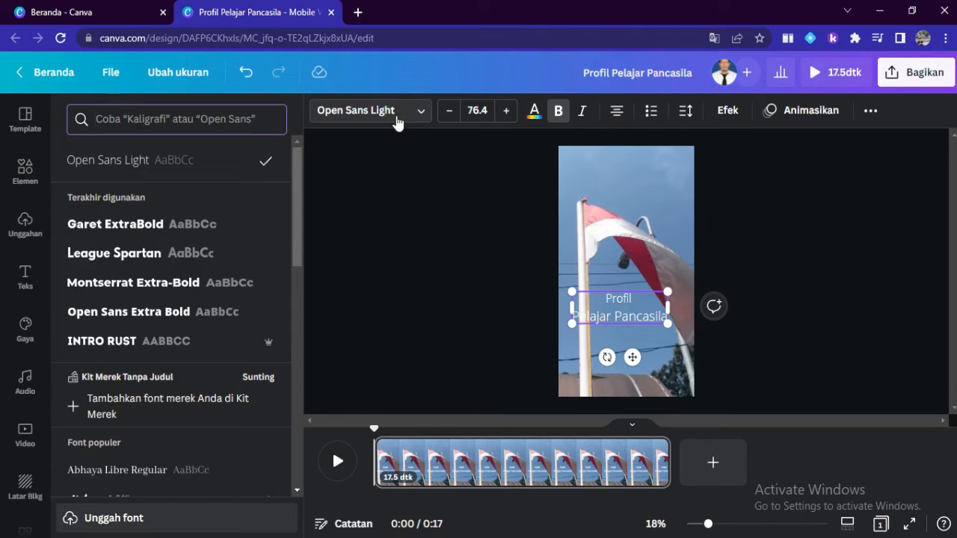
{"action": "left_click", "coordinate": [188, 232]}
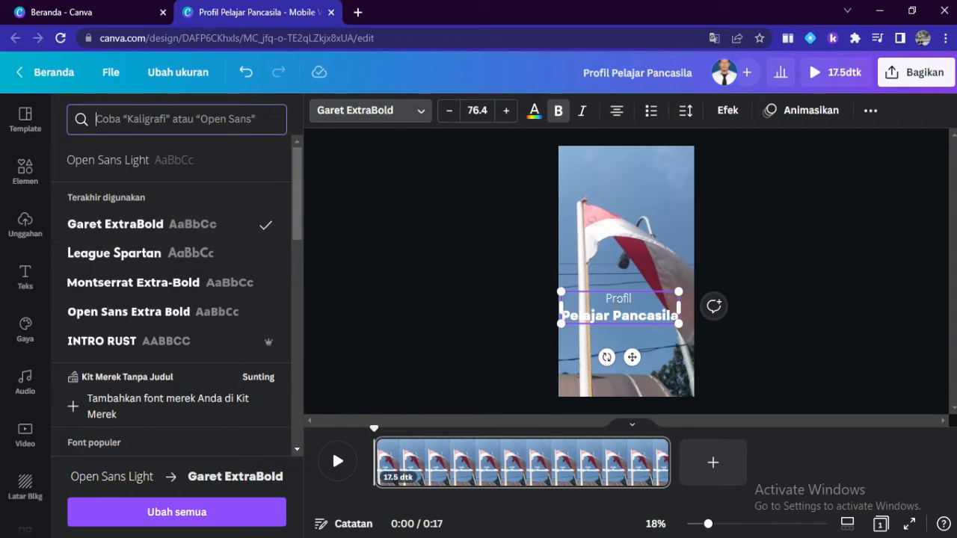
{"action": "left_click_drag", "start_coordinate": [597, 298], "coordinate": [628, 298]}
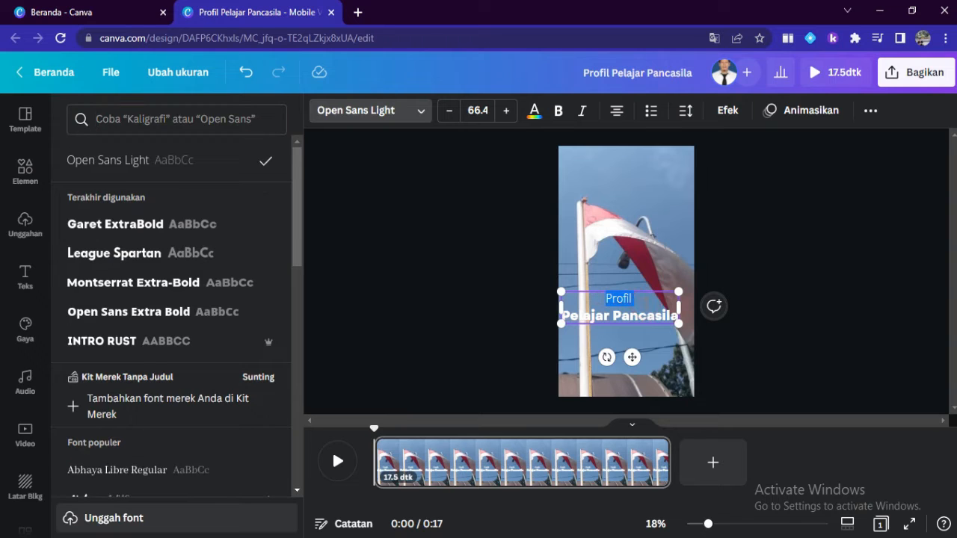
{"action": "key", "text": "ctrl+a"}
{"action": "left_click", "coordinate": [129, 218]}
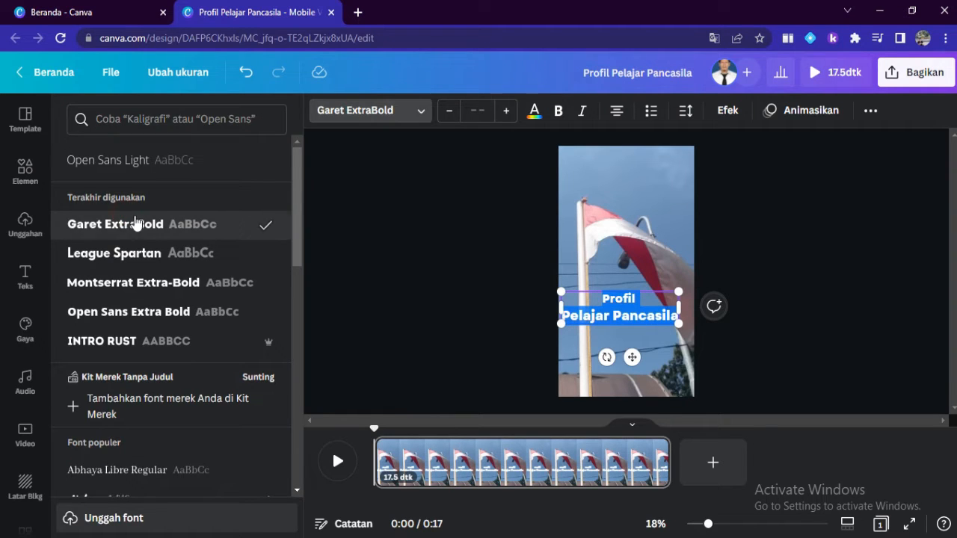
{"action": "left_click", "coordinate": [775, 237]}
{"action": "left_click", "coordinate": [812, 301]}
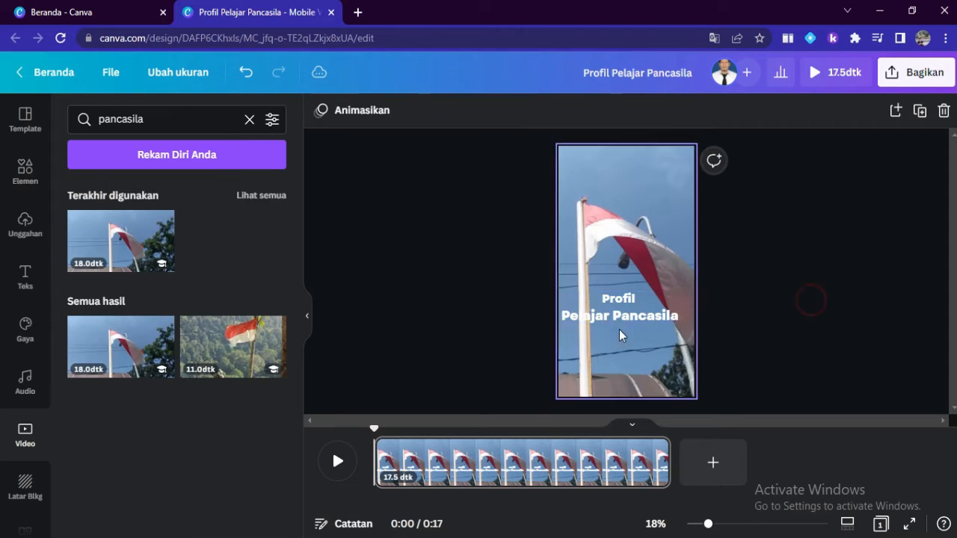
Center the "Profil Pelajar Pancasila" title horizontally on the page and change its text color to yellow
{"action": "left_click", "coordinate": [613, 310]}
{"action": "mouse_move", "coordinate": [613, 314]}
{"action": "left_mouse_down"}
{"action": "mouse_move", "coordinate": [621, 332]}
{"action": "mouse_move", "coordinate": [620, 322]}
{"action": "left_mouse_up"}
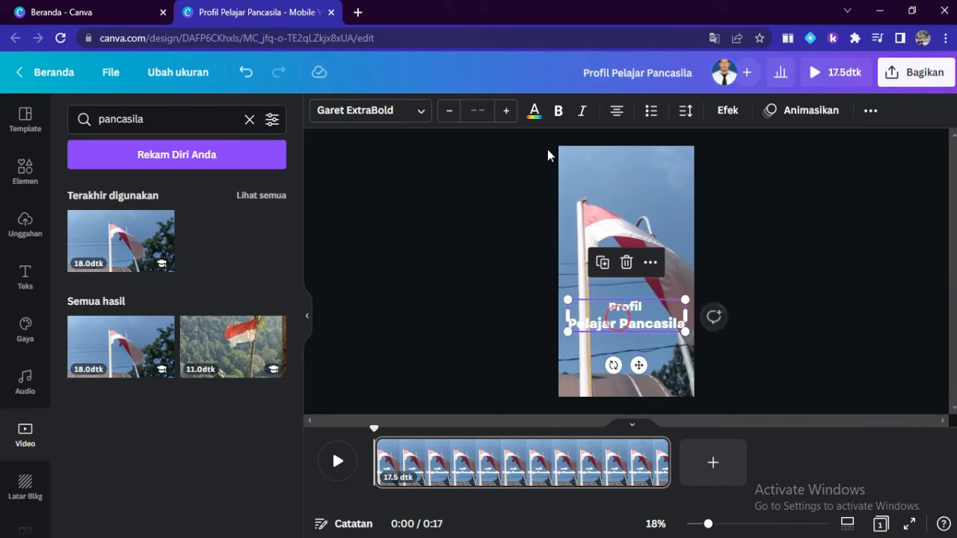
{"action": "left_click", "coordinate": [535, 111]}
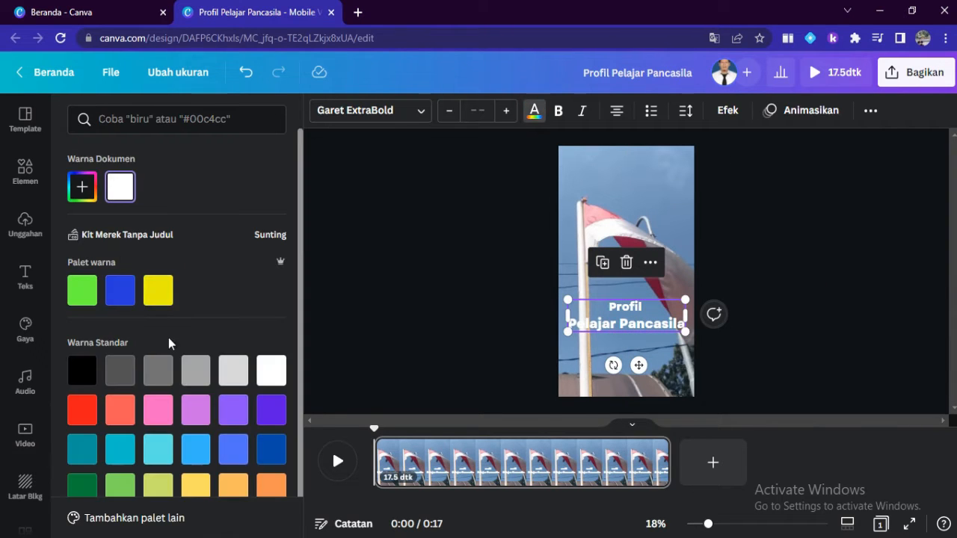
{"action": "left_click", "coordinate": [125, 289]}
{"action": "left_click", "coordinate": [158, 290]}
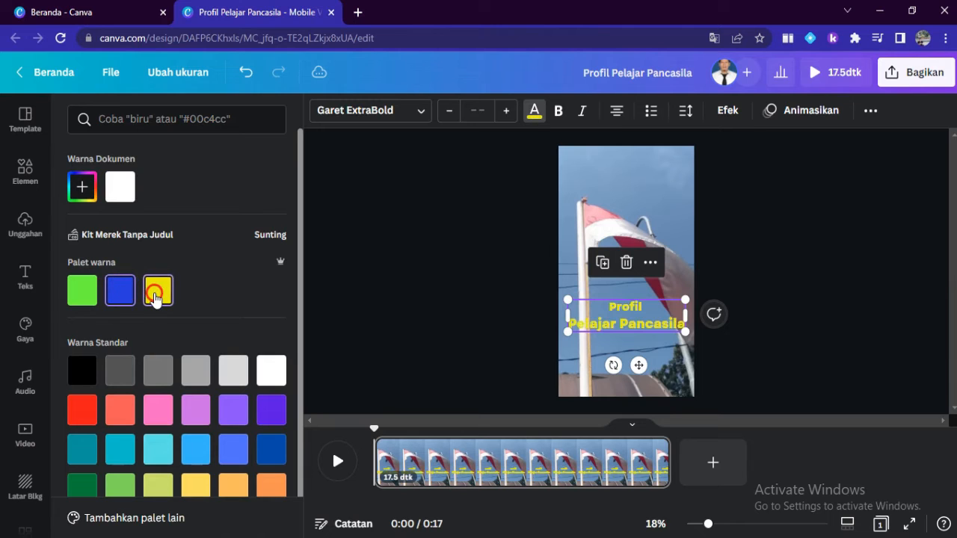
{"action": "left_click", "coordinate": [855, 313]}
{"action": "left_click", "coordinate": [855, 313]}
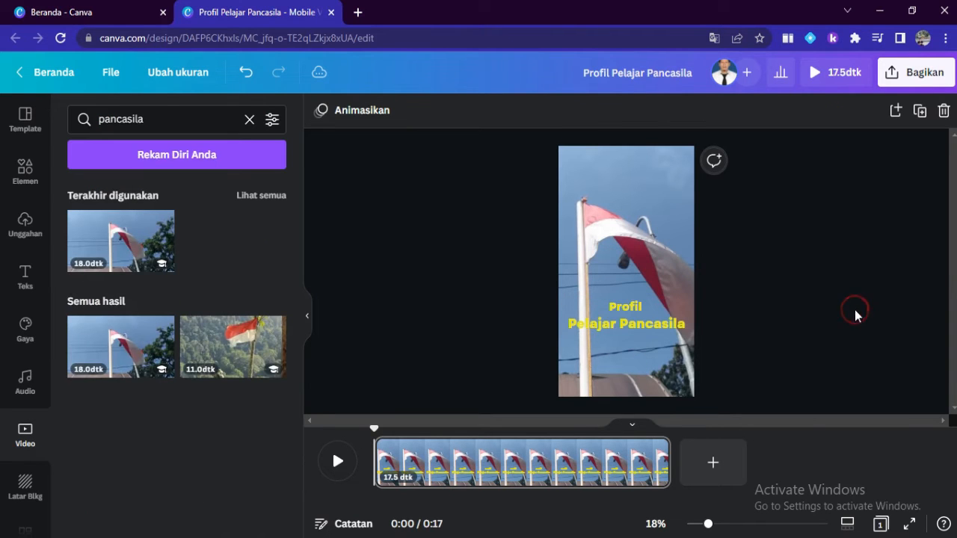
Search the elements for "logo burung garuda" and look through the graphics results for a Garuda emblem
{"action": "left_click", "coordinate": [26, 174]}
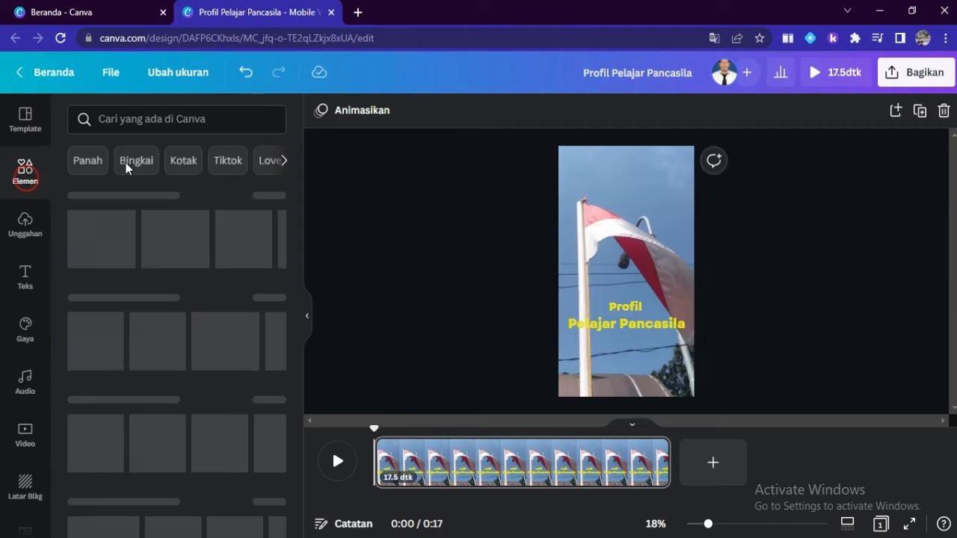
{"action": "left_click", "coordinate": [157, 119]}
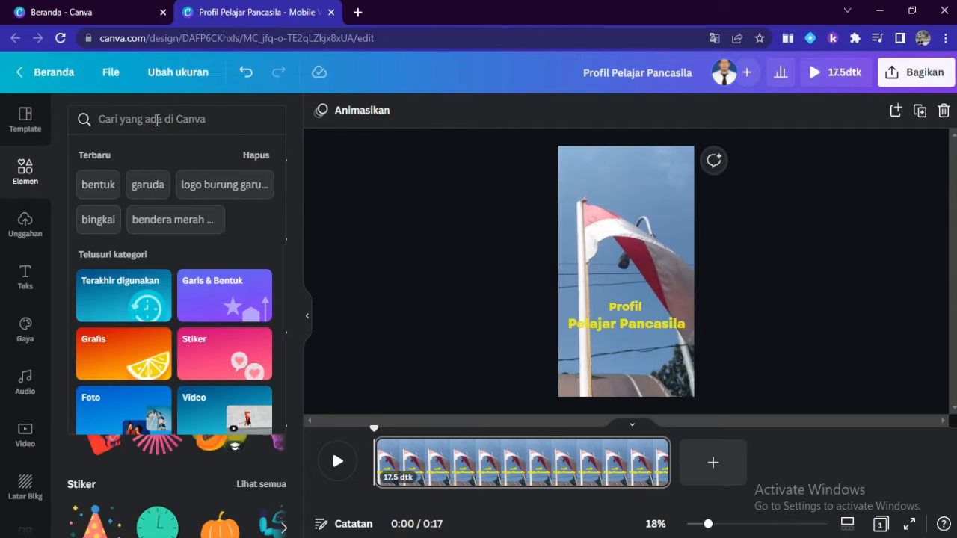
{"action": "type", "text": "buru"}
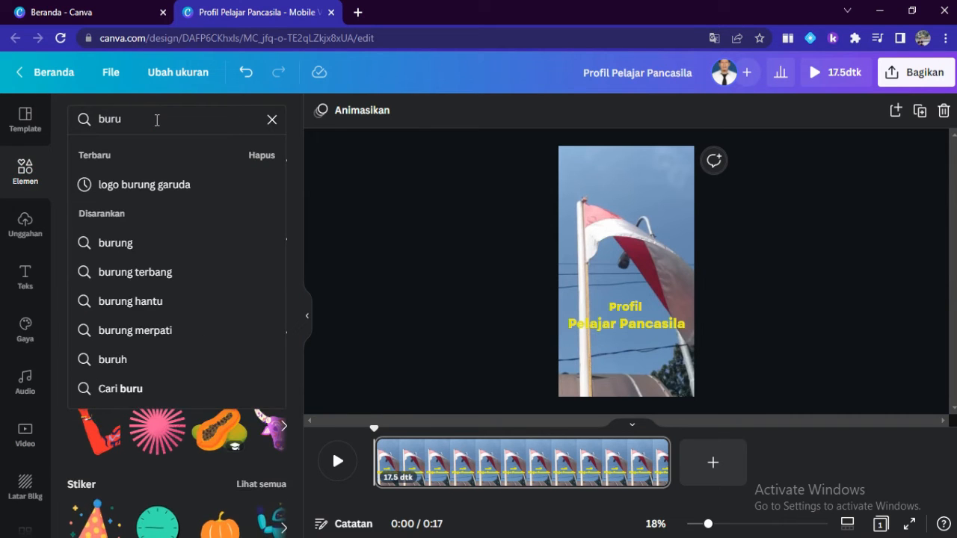
{"action": "left_click", "coordinate": [208, 181]}
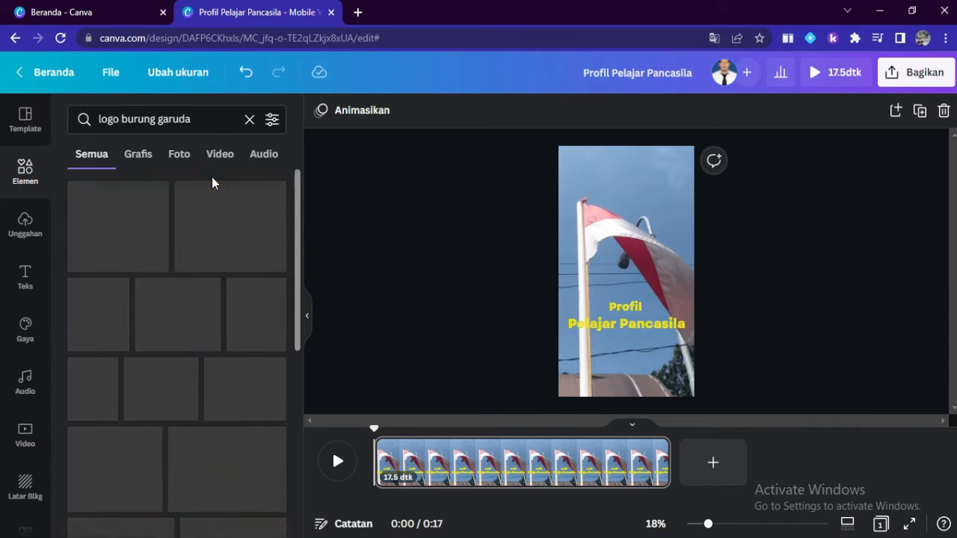
{"action": "left_click", "coordinate": [130, 157]}
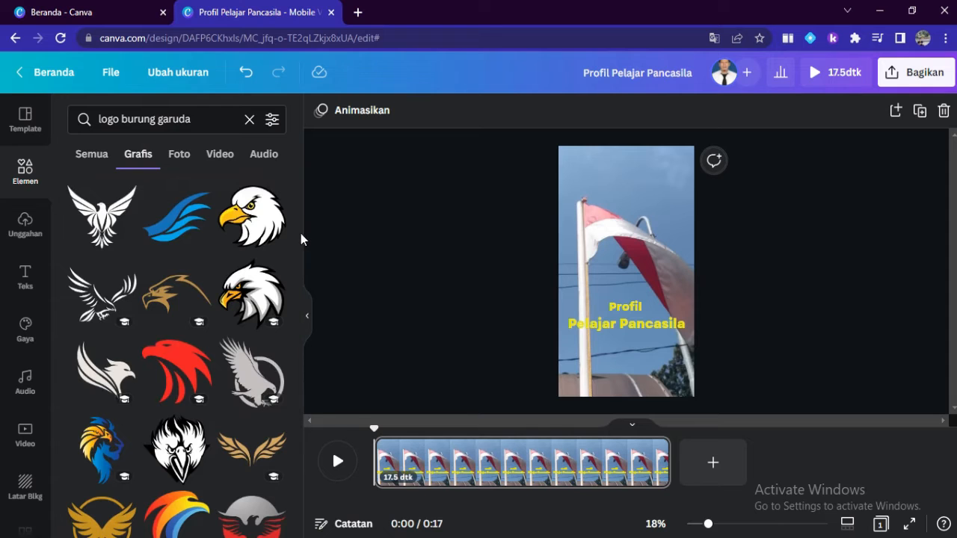
{"action": "left_click_drag", "start_coordinate": [299, 236], "coordinate": [297, 455]}
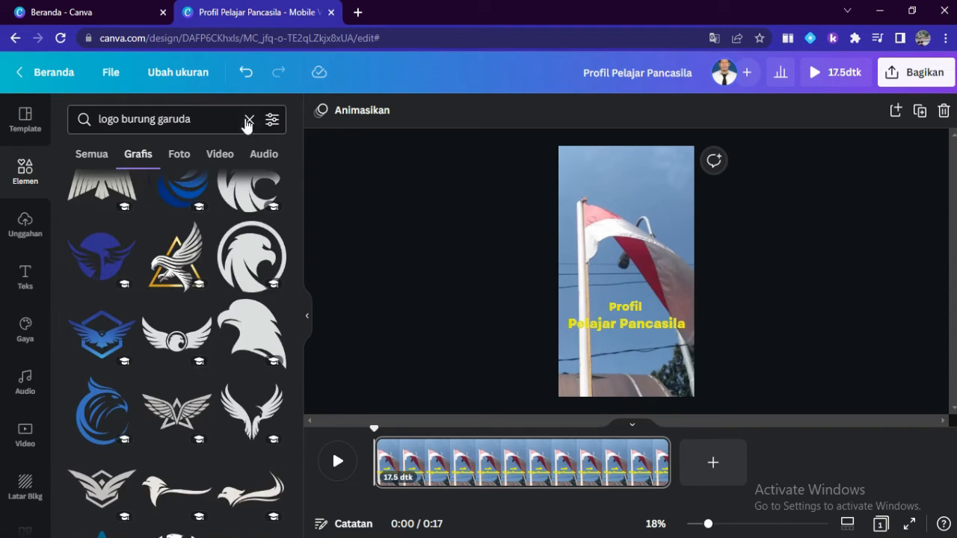
Search the elements for "pancasila" and add the golden Garuda emblem with the shield to the page
{"action": "left_click", "coordinate": [247, 122]}
{"action": "type", "text": "p"}
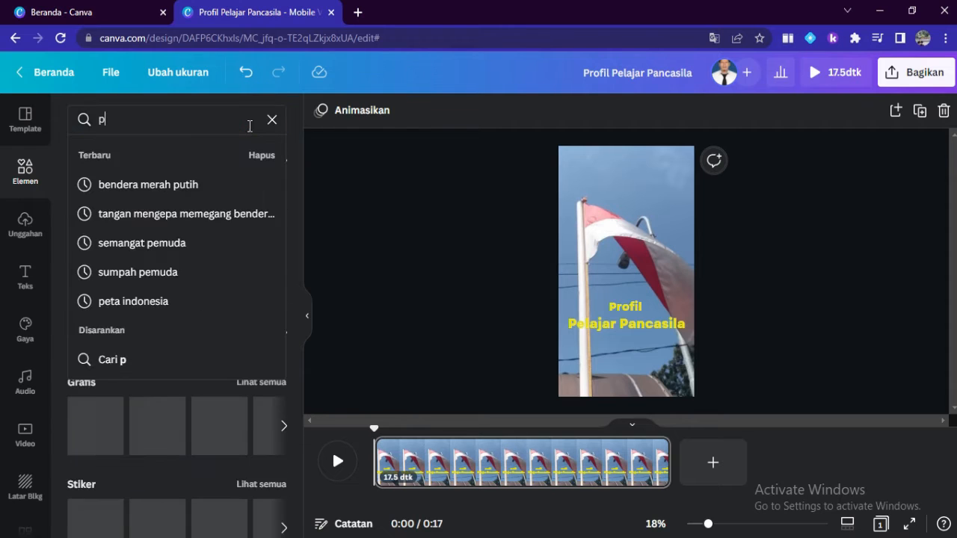
{"action": "type", "text": "ancasila"}
{"action": "key", "text": "Return"}
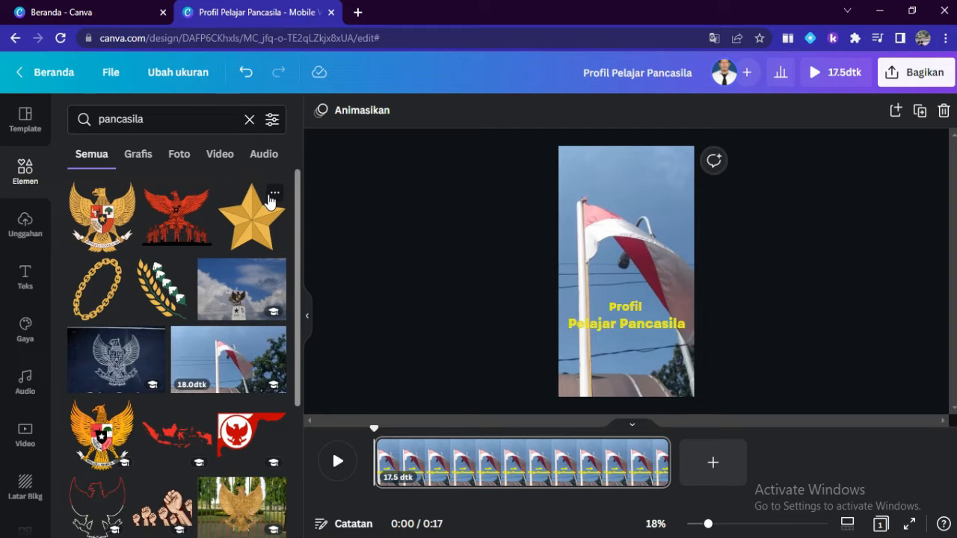
{"action": "left_click", "coordinate": [103, 232]}
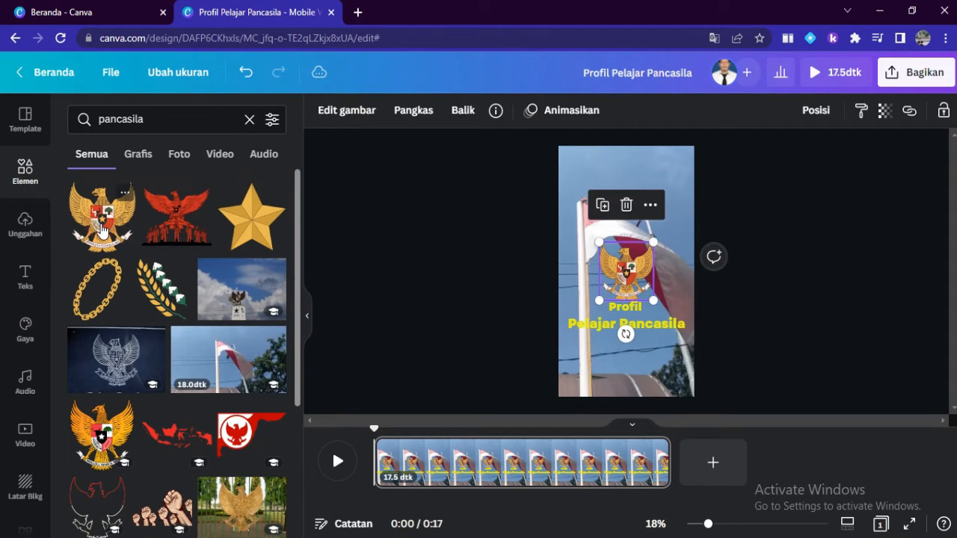
Move the Garuda emblem to the top center of the page and make it slightly smaller
{"action": "left_click_drag", "start_coordinate": [630, 296], "coordinate": [631, 213]}
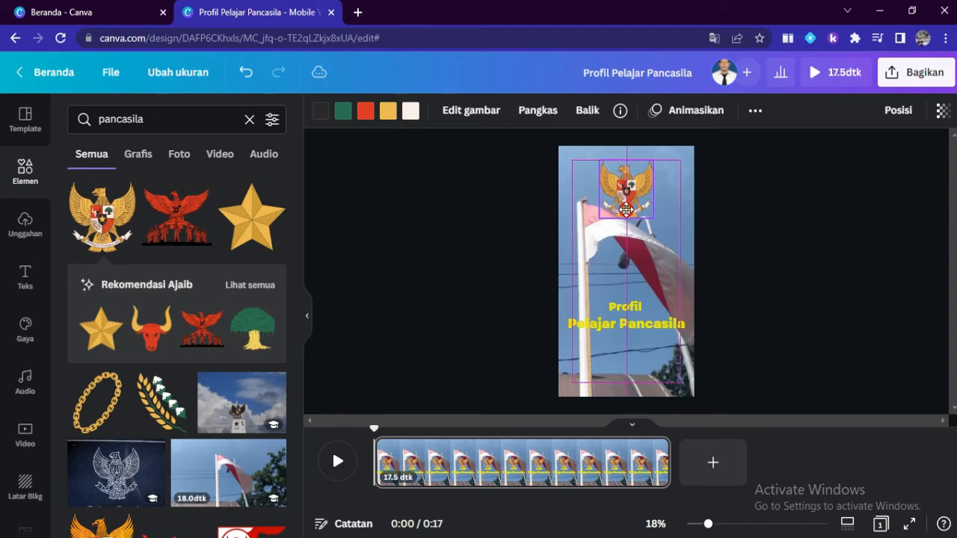
{"action": "left_click_drag", "start_coordinate": [598, 160], "coordinate": [612, 174]}
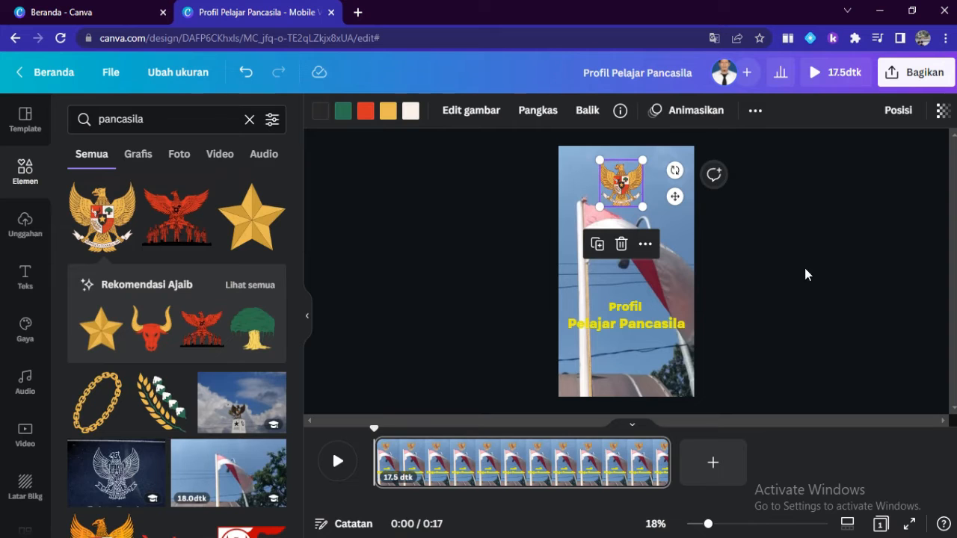
{"action": "left_click", "coordinate": [786, 231]}
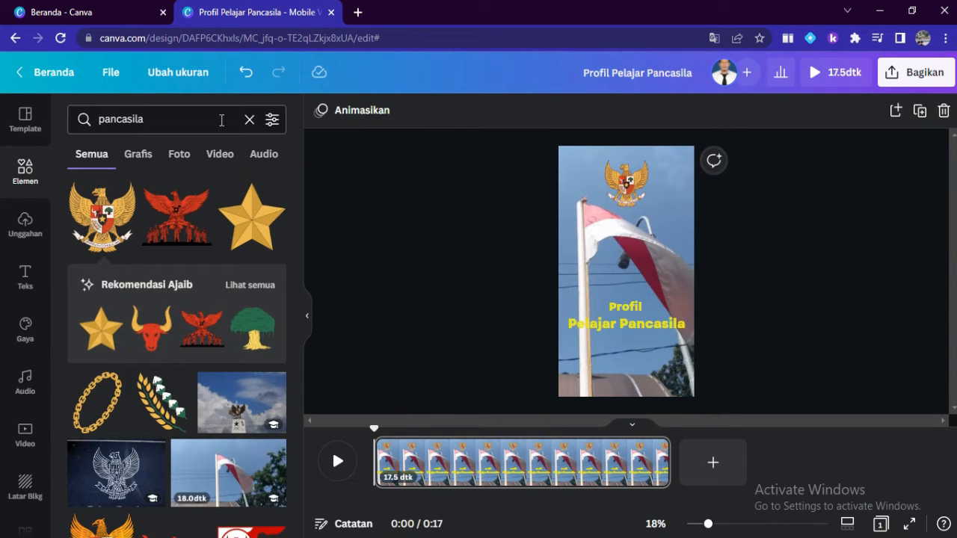
Search the elements for "siswa" and look through the results for a student illustration
{"action": "left_click", "coordinate": [249, 119]}
{"action": "type", "text": "siswa"}
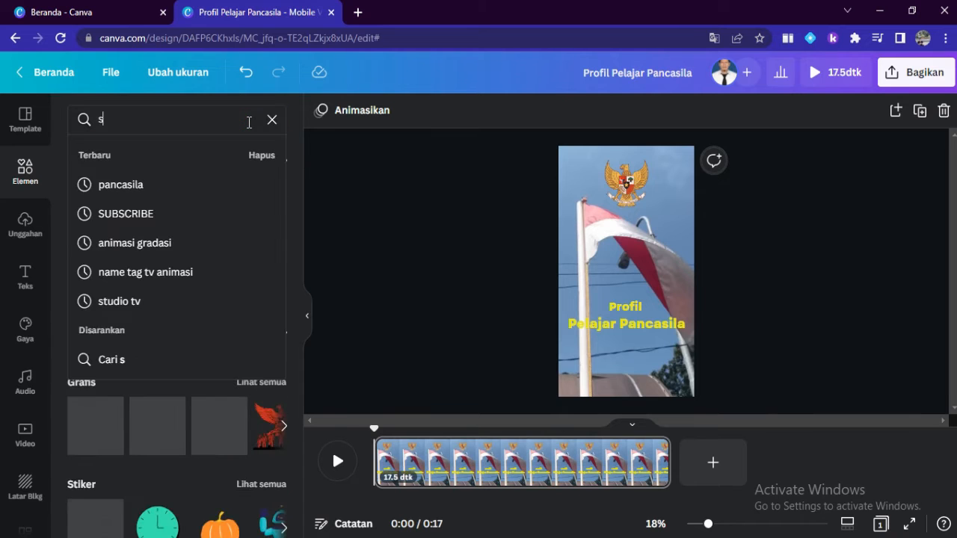
{"action": "key", "text": "Return"}
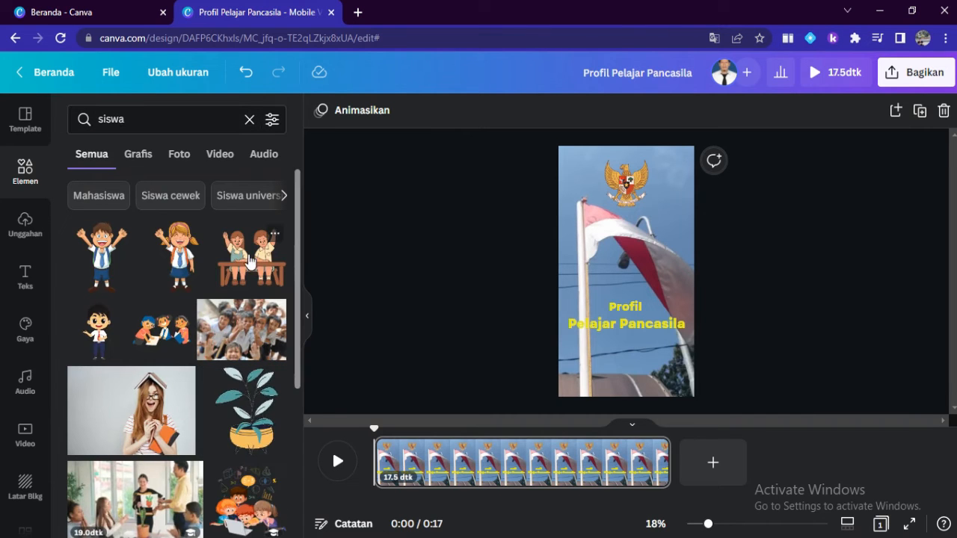
{"action": "left_click_drag", "start_coordinate": [300, 209], "coordinate": [297, 397]}
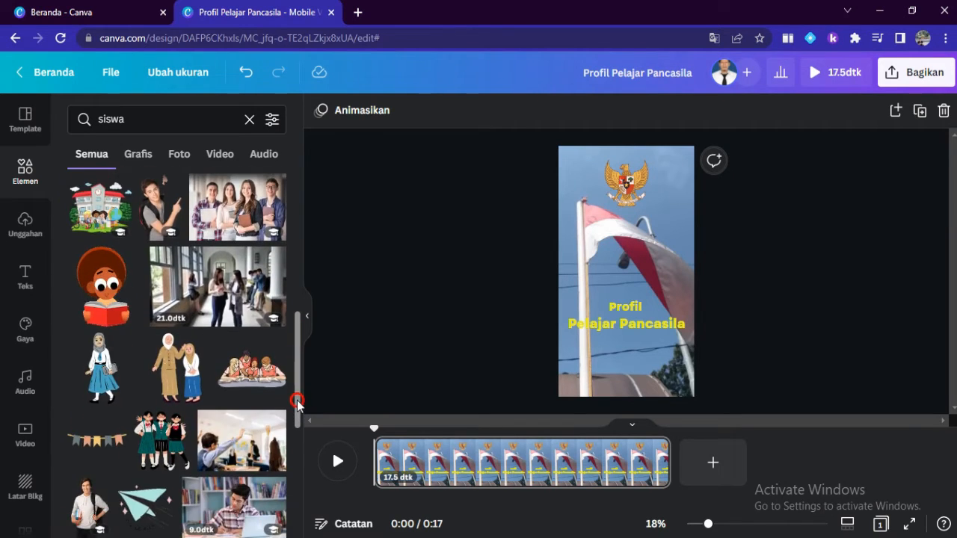
Refine the element search to "siswa sd" and add the illustration of three saluting pupils to the lower part of the page
{"action": "left_click", "coordinate": [197, 118]}
{"action": "type", "text": "sd"}
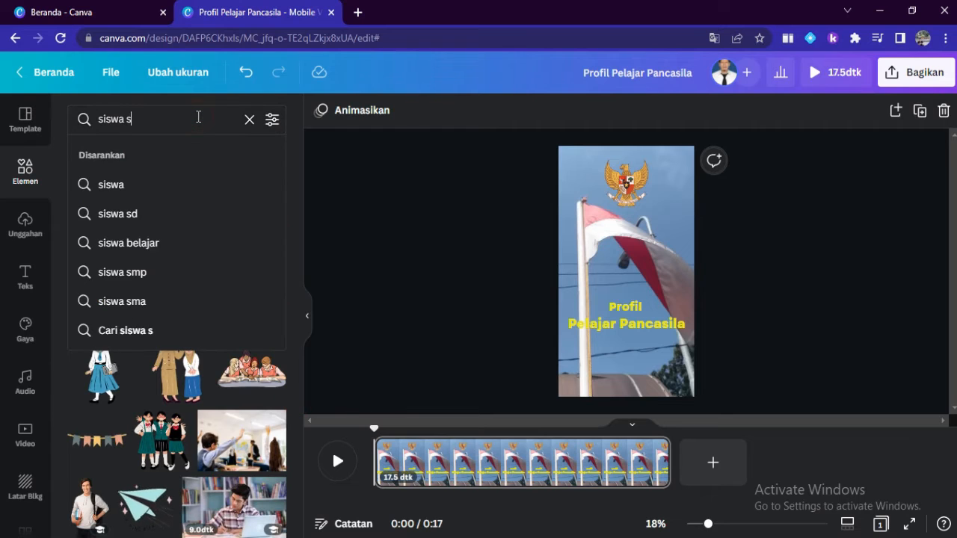
{"action": "key", "text": "Return"}
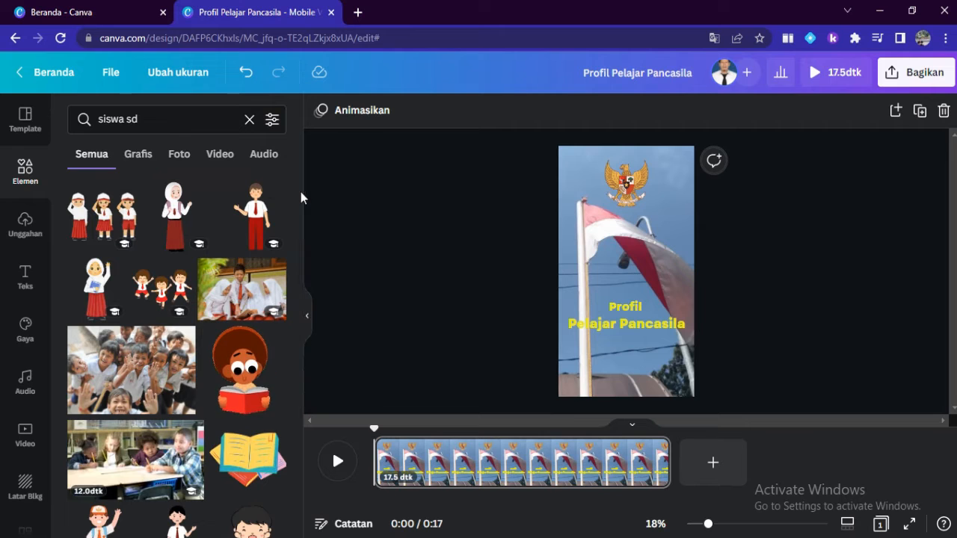
{"action": "left_click_drag", "start_coordinate": [127, 216], "coordinate": [617, 337]}
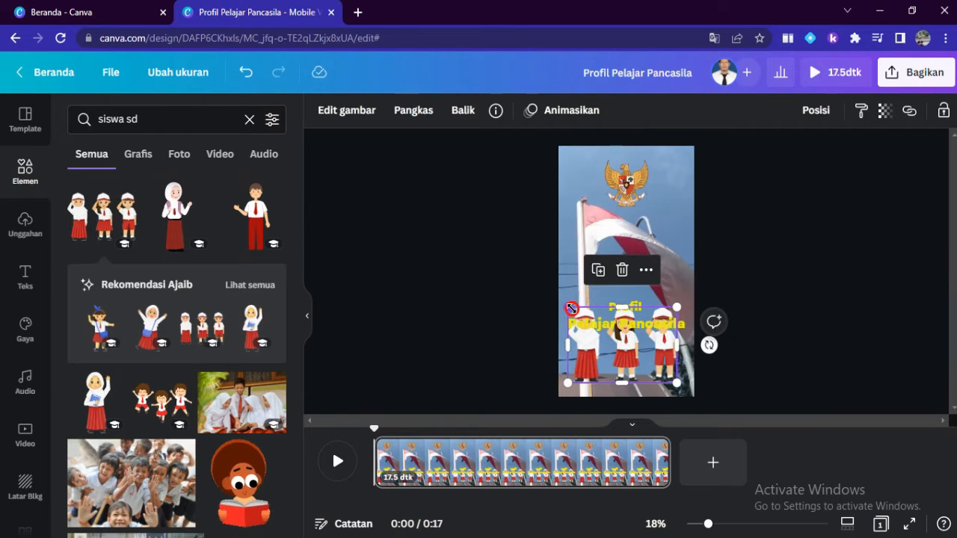
Shrink the pupils illustration to about half its width and place it in the lower-left corner of the page
{"action": "left_click_drag", "start_coordinate": [570, 308], "coordinate": [581, 367]}
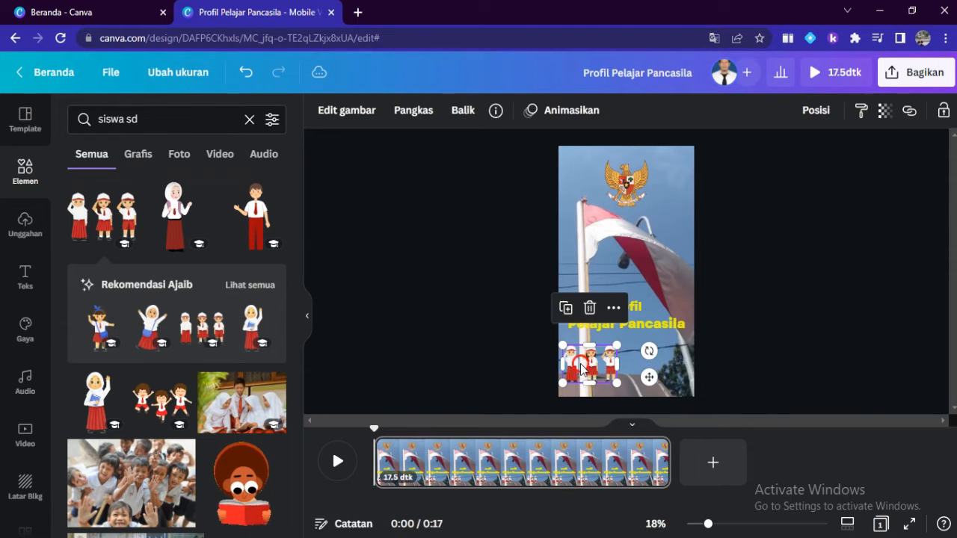
{"action": "left_click", "coordinate": [813, 280]}
{"action": "left_click", "coordinate": [612, 363]}
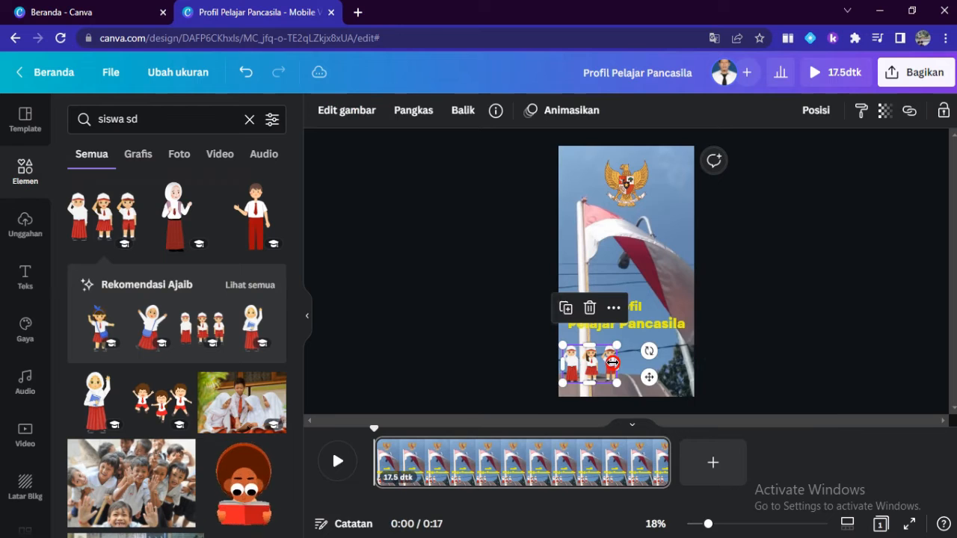
{"action": "left_click", "coordinate": [834, 246]}
Move the title slightly higher on the page and shift the pupils illustration a little up and to the right
{"action": "left_click_drag", "start_coordinate": [619, 326], "coordinate": [617, 308]}
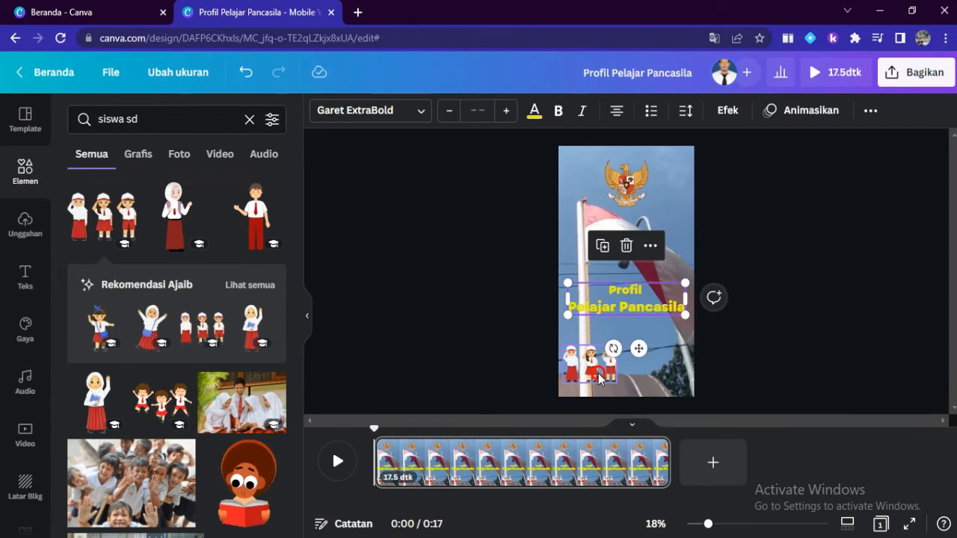
{"action": "left_click", "coordinate": [598, 367]}
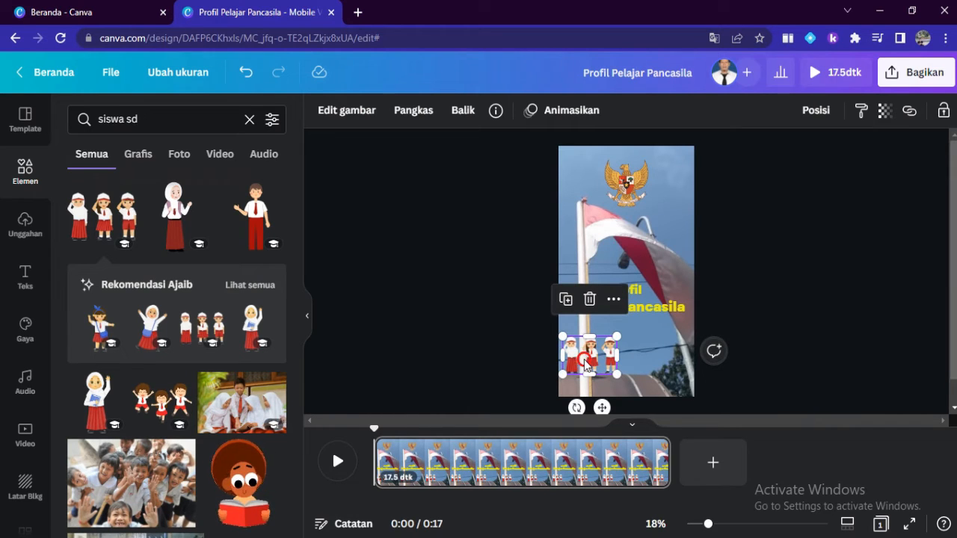
{"action": "left_click_drag", "start_coordinate": [587, 366], "coordinate": [588, 354]}
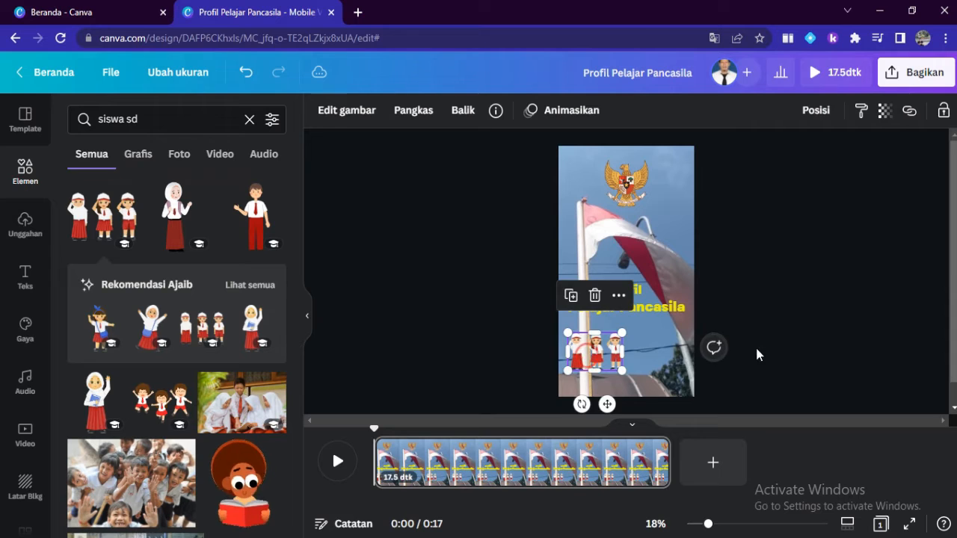
{"action": "left_click", "coordinate": [850, 335]}
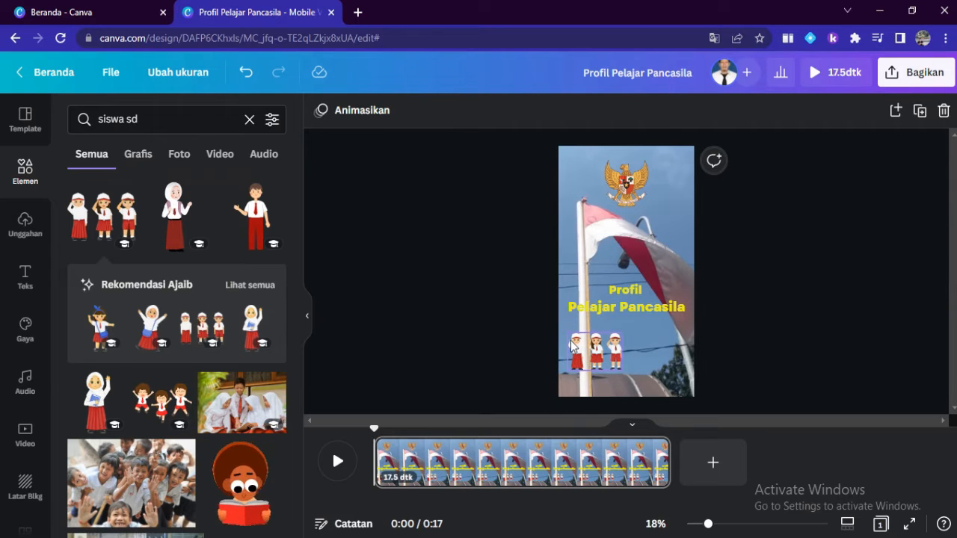
Center the pupils illustration horizontally below the title, leaving a small gap between them
{"action": "left_click", "coordinate": [596, 353]}
{"action": "left_click_drag", "start_coordinate": [594, 351], "coordinate": [625, 331]}
{"action": "left_click", "coordinate": [899, 251]}
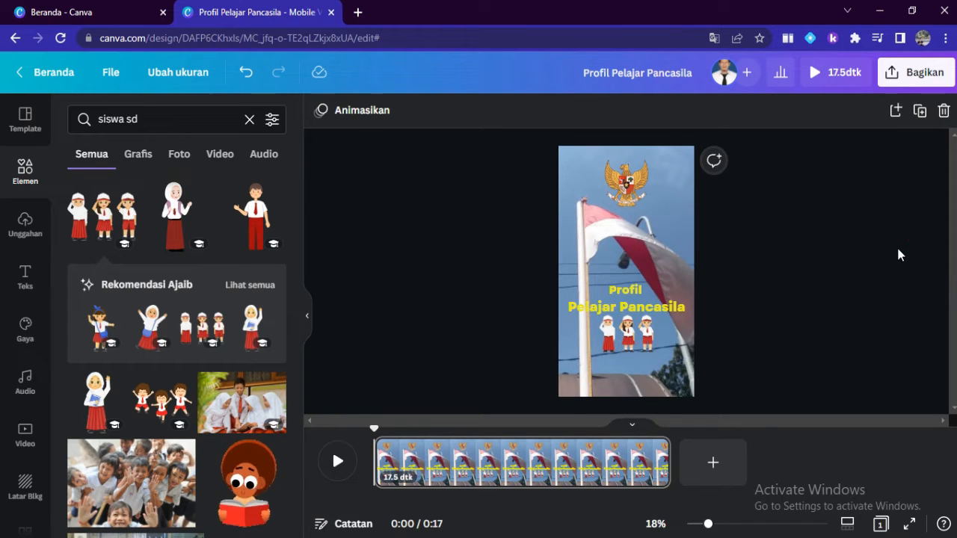
{"action": "left_click", "coordinate": [633, 335]}
{"action": "left_click_drag", "start_coordinate": [634, 334], "coordinate": [633, 352]}
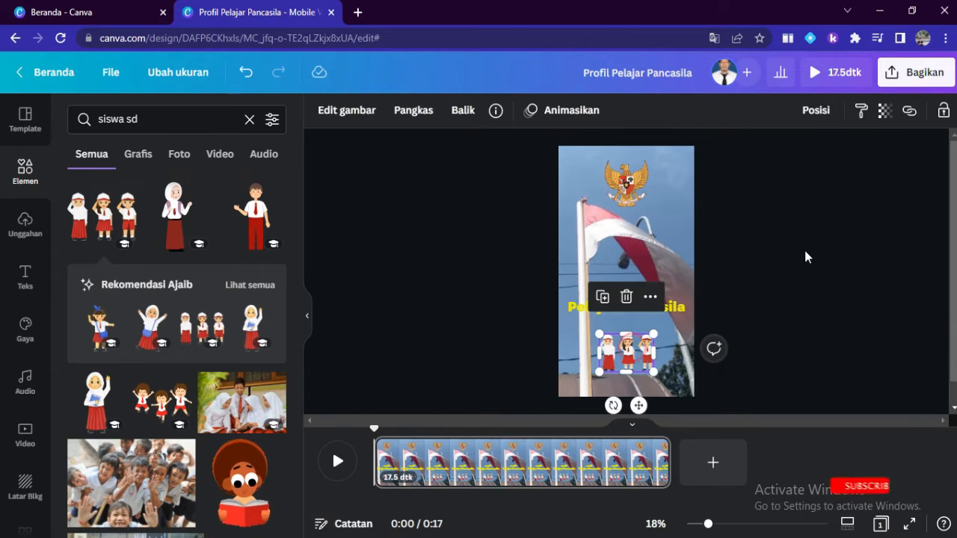
{"action": "left_click", "coordinate": [807, 256]}
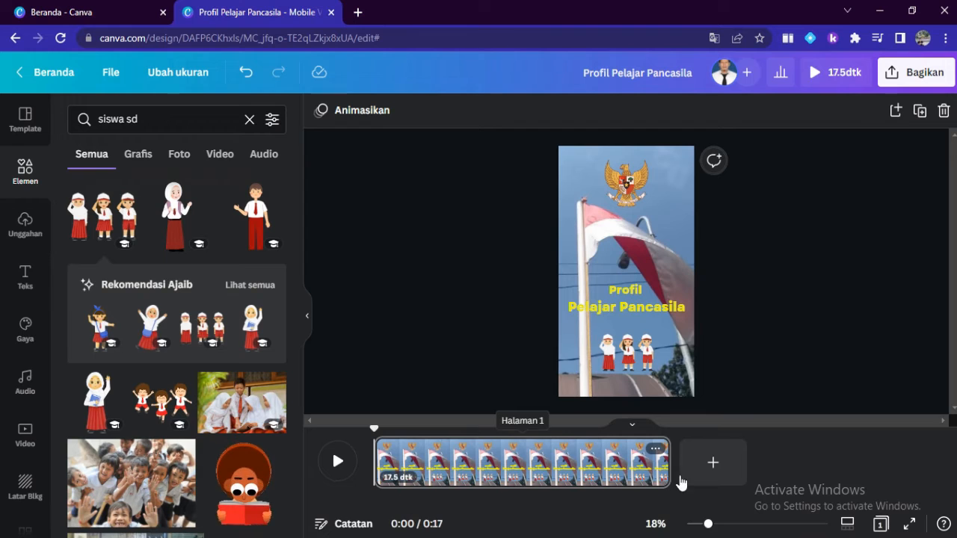
Shorten the duration of page 1 in the timeline to 5.0 seconds
{"action": "left_click_drag", "start_coordinate": [653, 466], "coordinate": [457, 465]}
{"action": "left_click", "coordinate": [868, 316]}
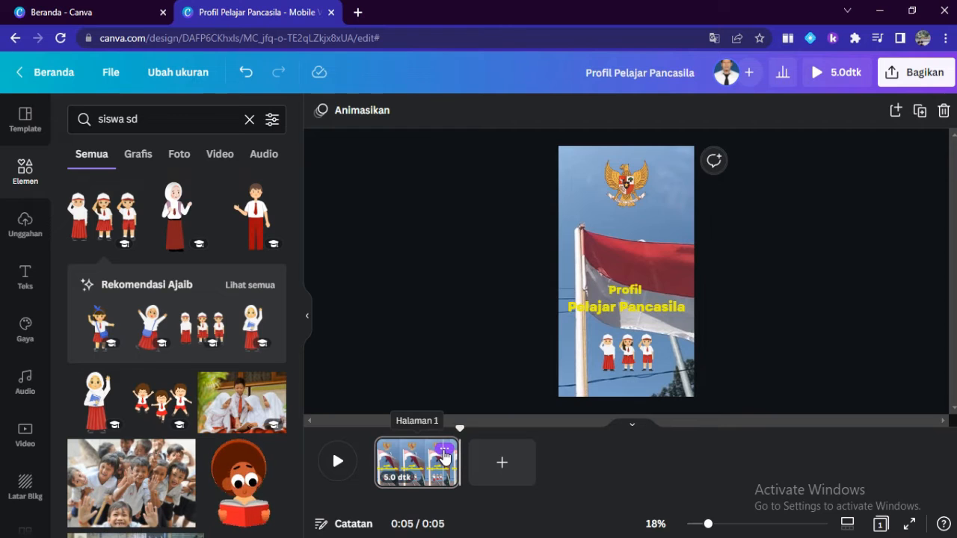
{"action": "left_click", "coordinate": [444, 453]}
{"action": "left_click", "coordinate": [873, 329]}
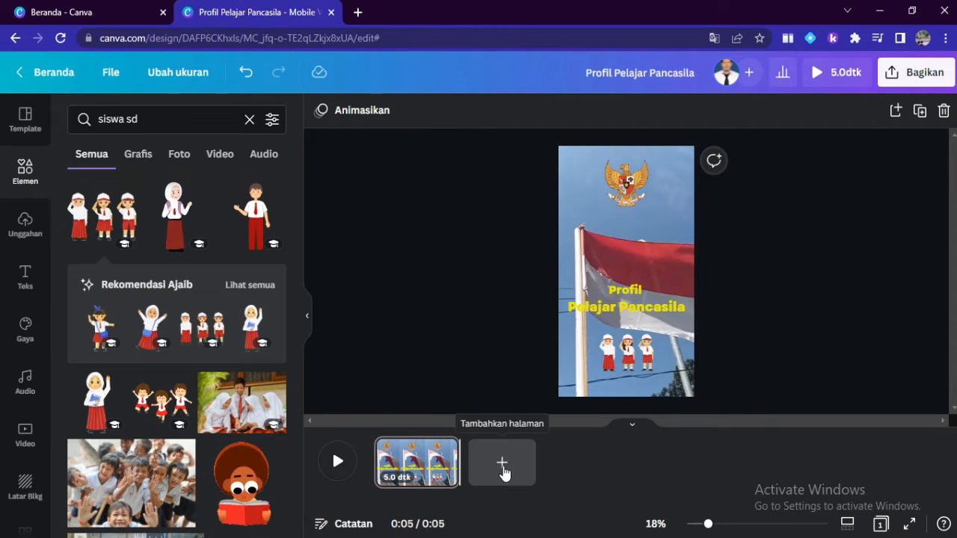
Duplicate page 1 to create a second page with the same content
{"action": "mouse_move", "coordinate": [445, 454]}
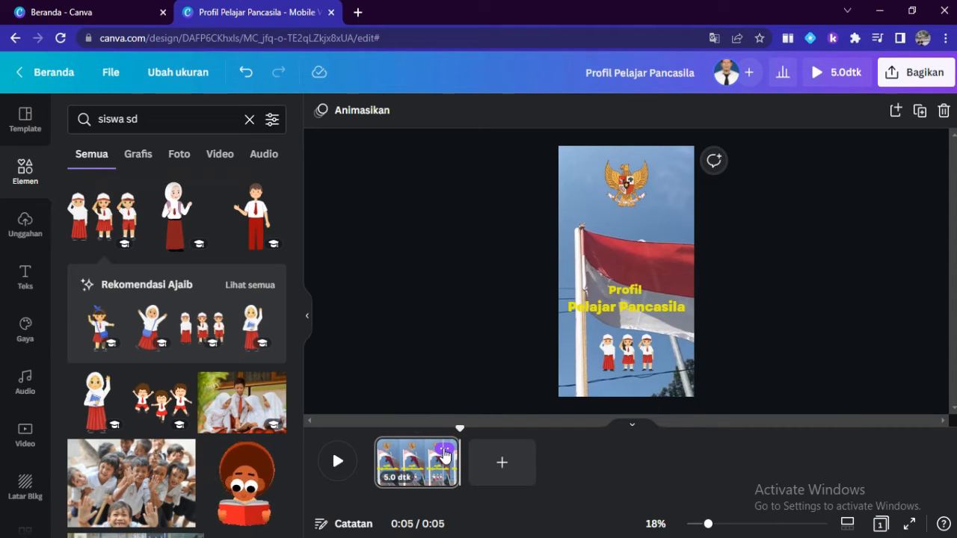
{"action": "left_click", "coordinate": [445, 451]}
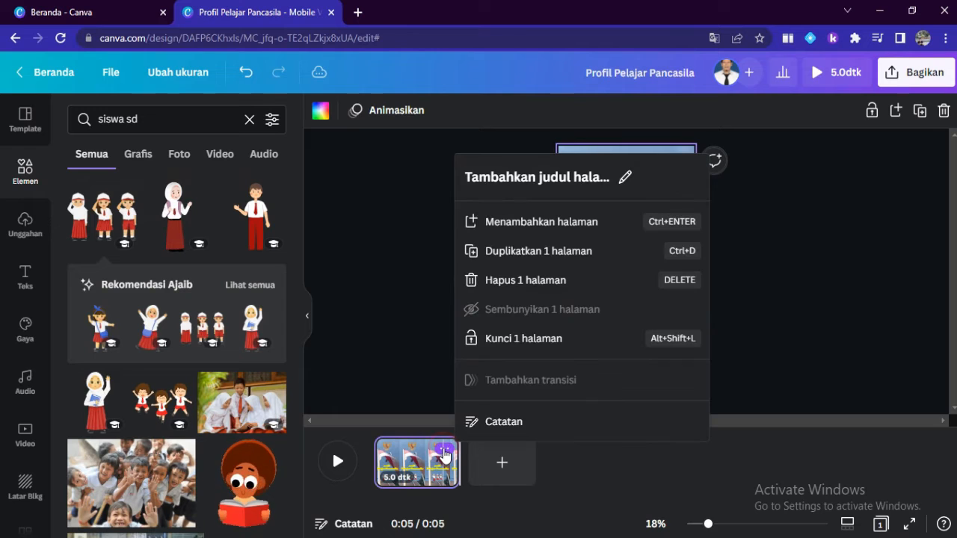
{"action": "left_click", "coordinate": [555, 254]}
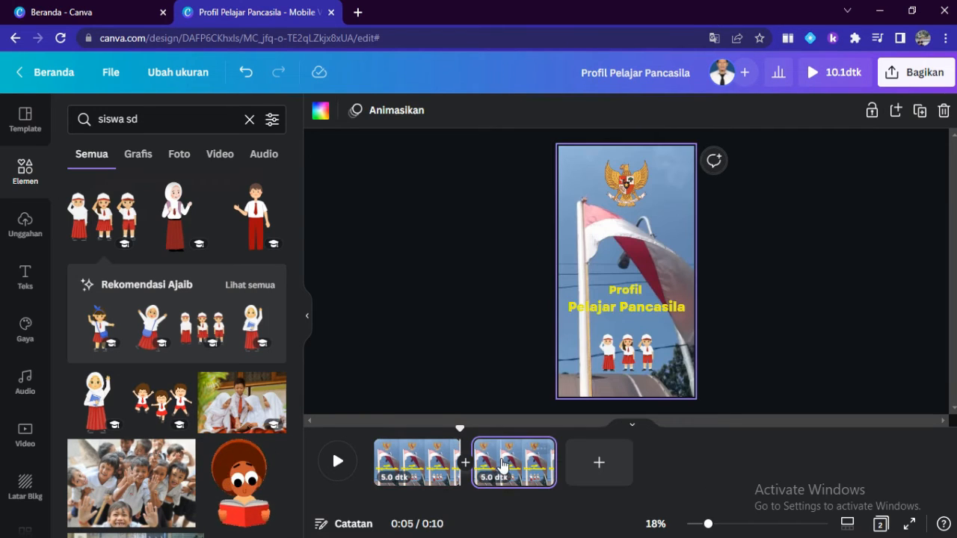
{"action": "left_click", "coordinate": [706, 288]}
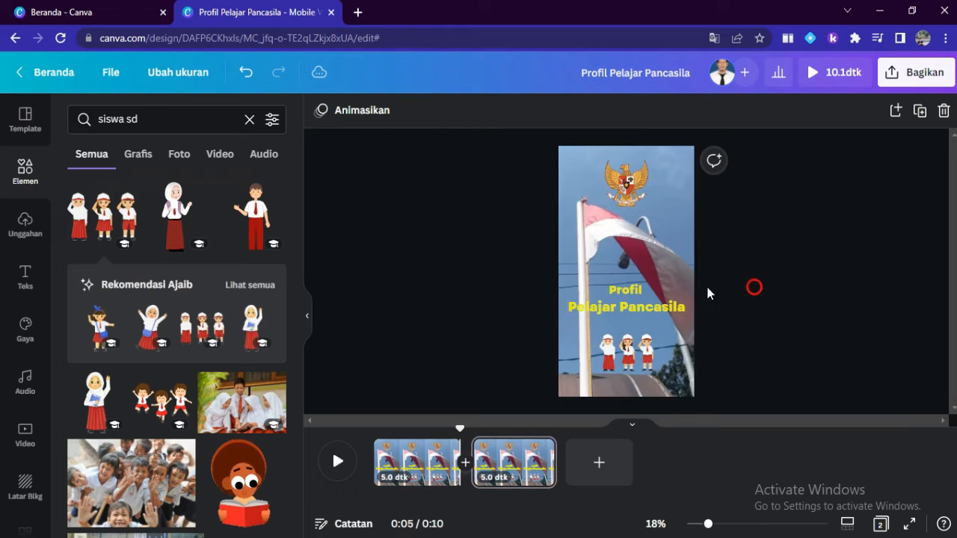
Delete the title, the flag video background and the pupils illustration from page 2, keeping only the Garuda emblem
{"action": "left_click", "coordinate": [637, 302]}
{"action": "key", "text": "Delete"}
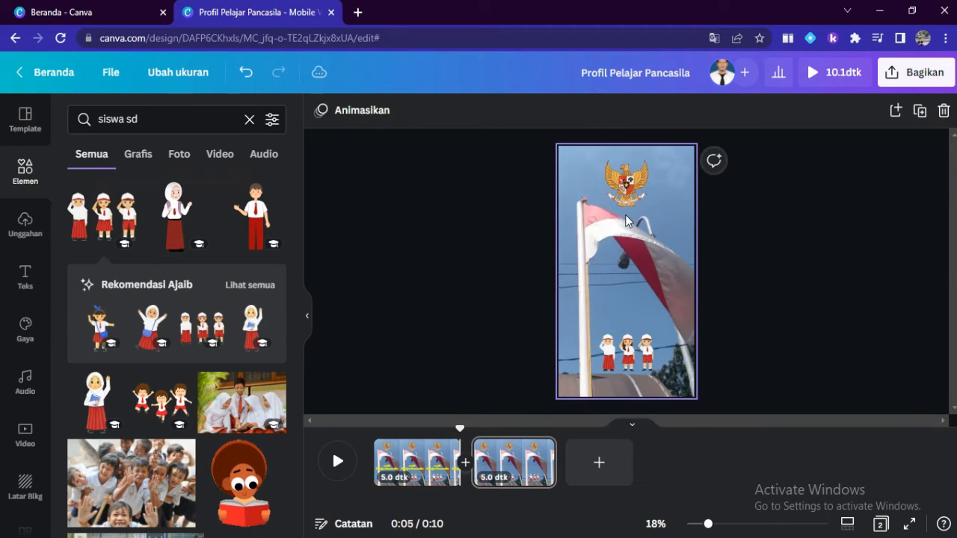
{"action": "left_click", "coordinate": [626, 208]}
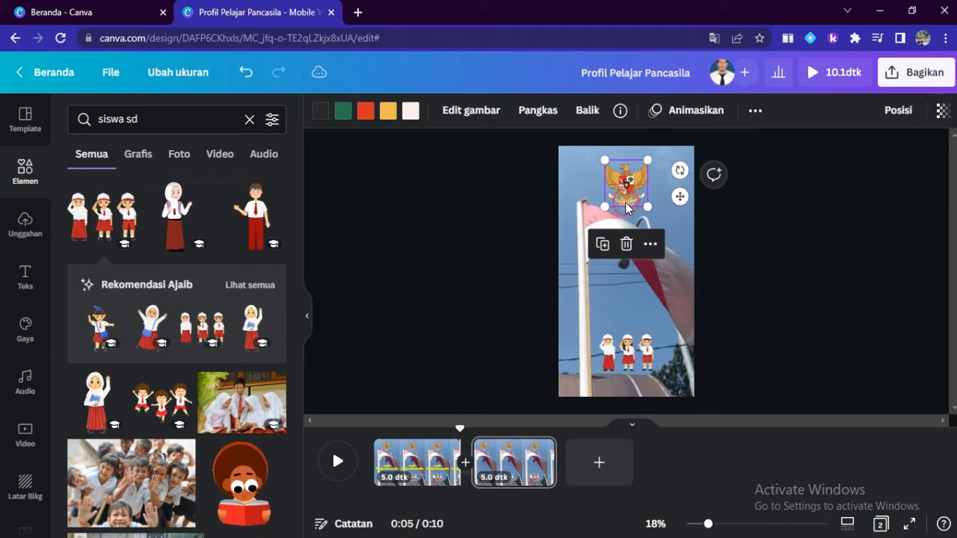
{"action": "left_click", "coordinate": [675, 330]}
{"action": "key", "text": "Delete"}
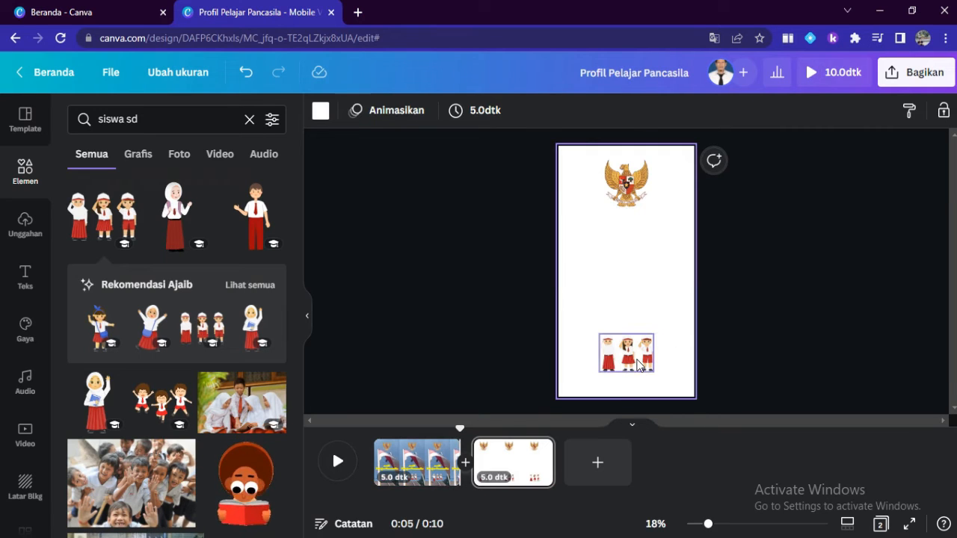
{"action": "left_click", "coordinate": [640, 365]}
{"action": "key", "text": "Delete"}
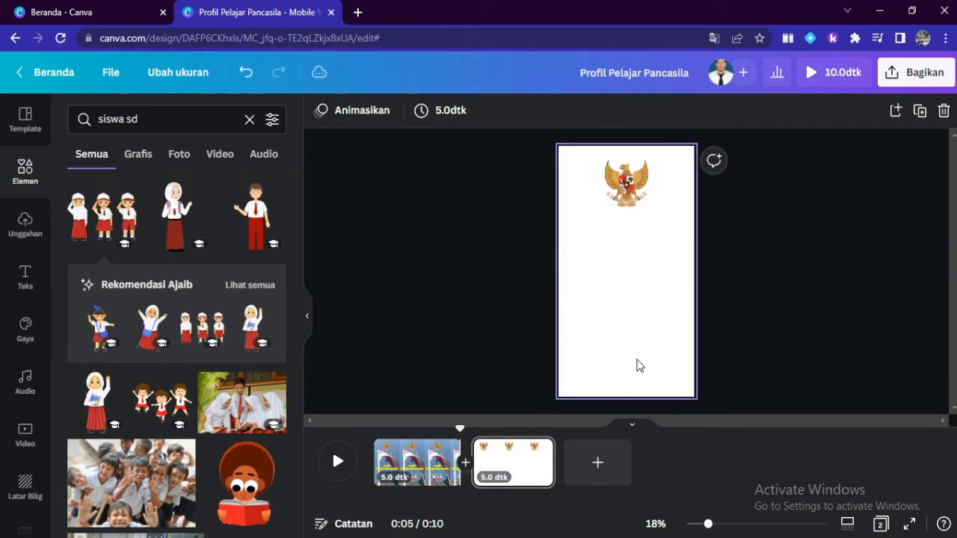
Copy "Beriman, bertakwa kepada Tuhan YME, dan berakhlak mulia" from the Word script and return to the text options in Canva
{"action": "left_click", "coordinate": [369, 494]}
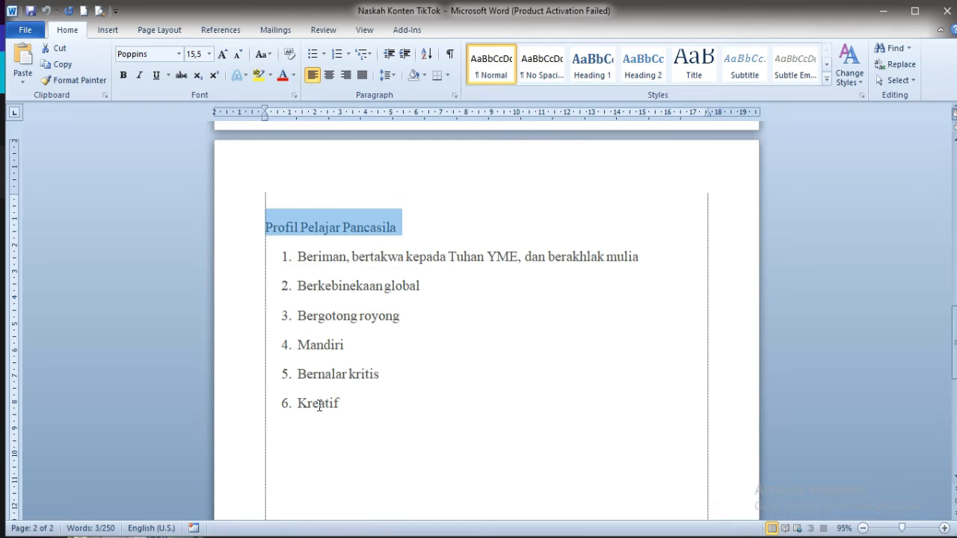
{"action": "left_click_drag", "start_coordinate": [282, 255], "coordinate": [635, 259]}
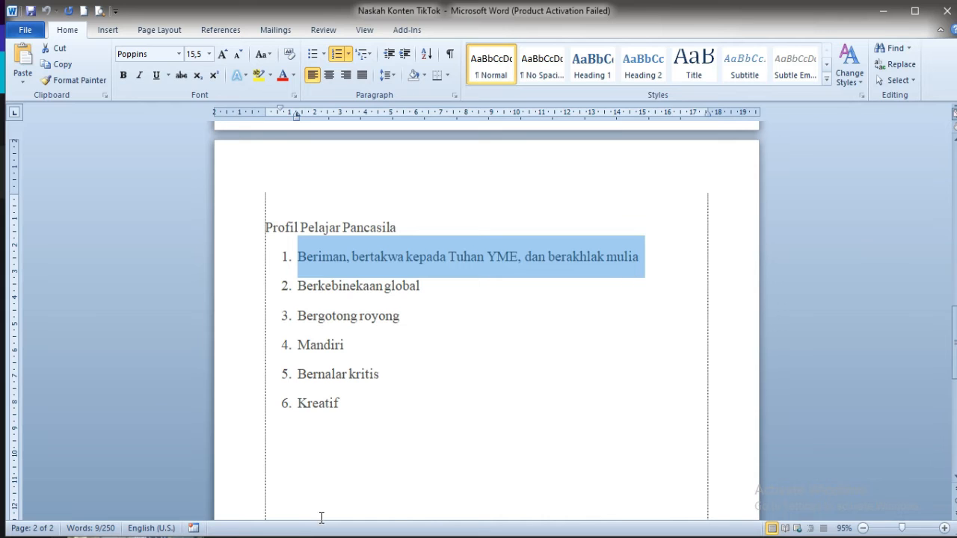
{"action": "left_click", "coordinate": [249, 430]}
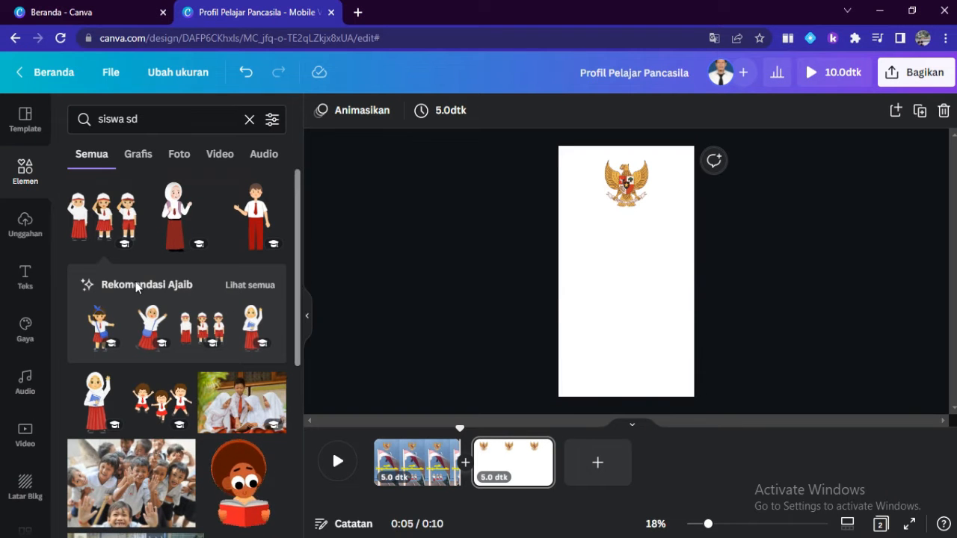
{"action": "left_click", "coordinate": [24, 281]}
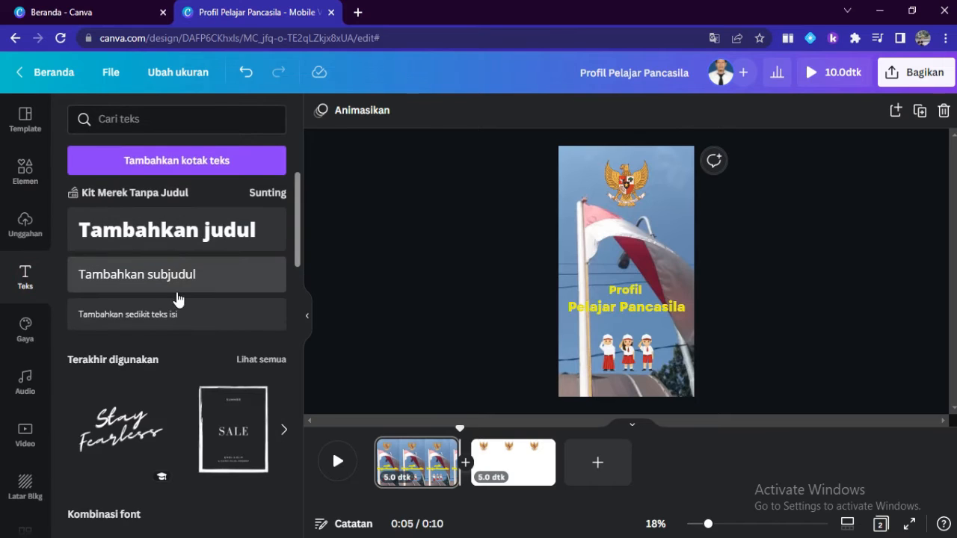
{"action": "left_click", "coordinate": [187, 237]}
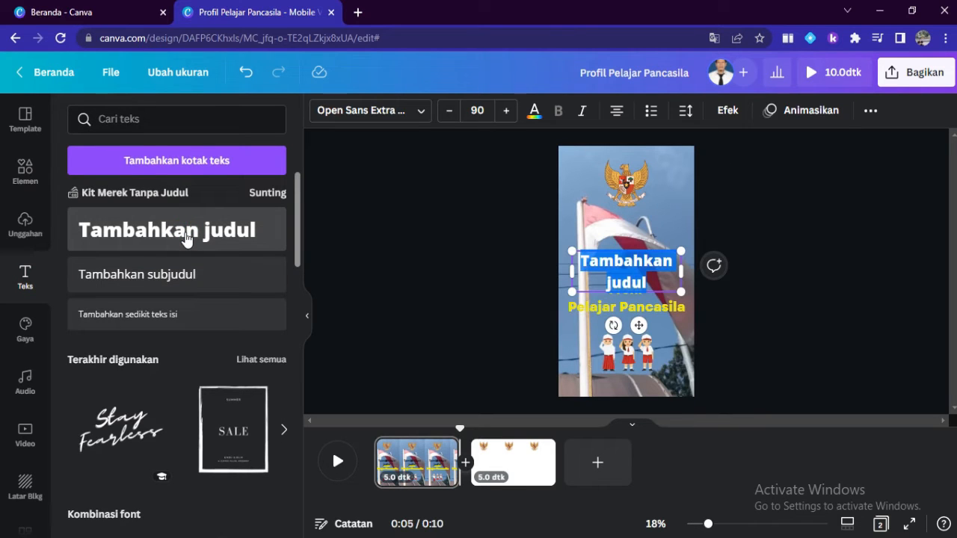
{"action": "left_click", "coordinate": [532, 451]}
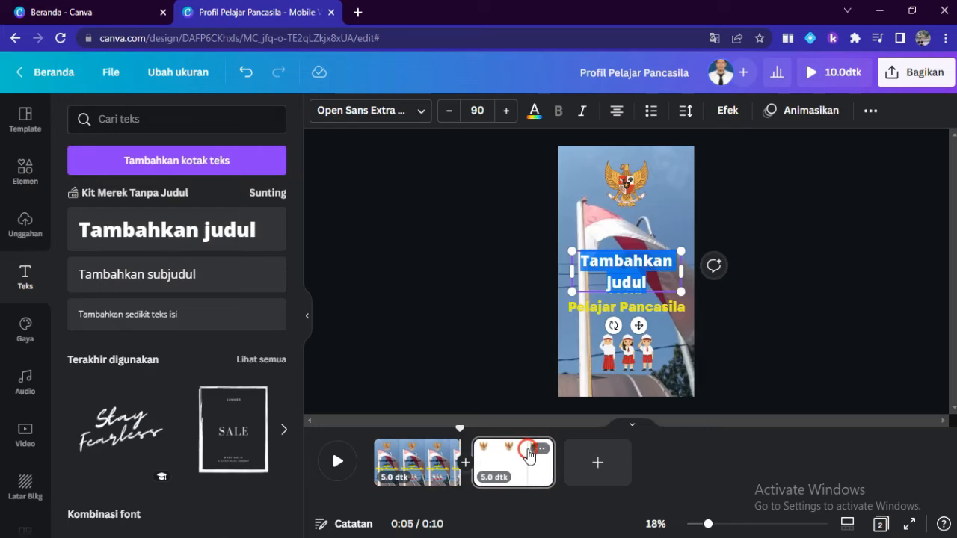
{"action": "left_click", "coordinate": [418, 452]}
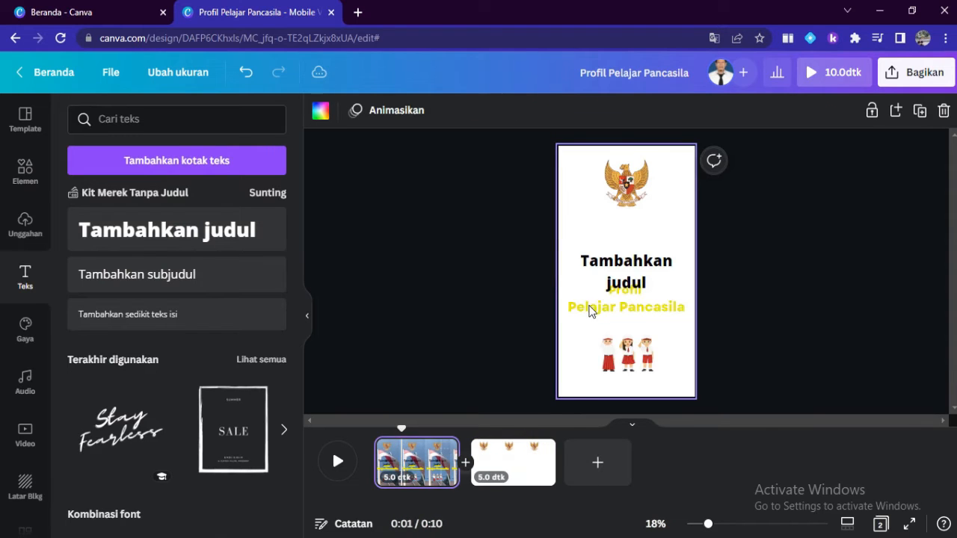
{"action": "left_click", "coordinate": [628, 273]}
{"action": "key", "text": "Delete"}
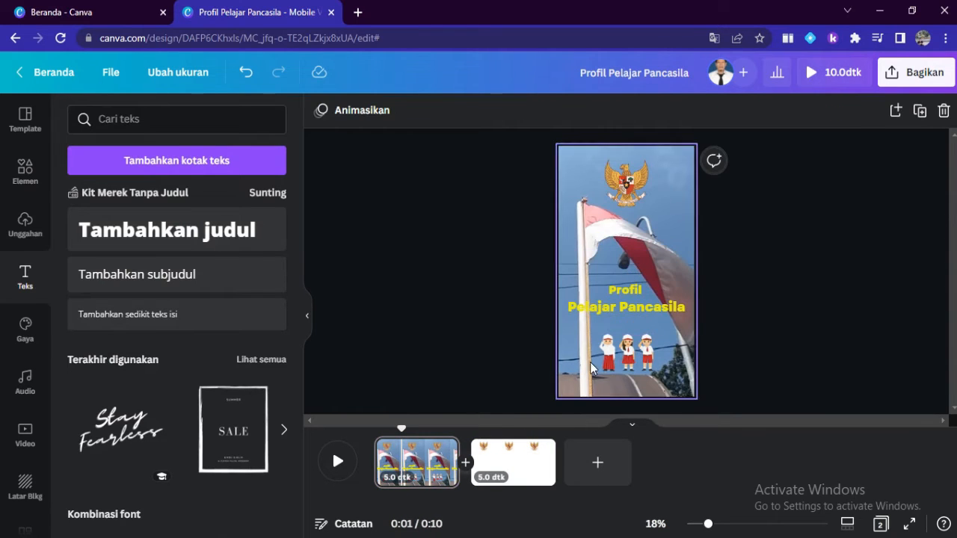
Add a heading on page 2 reading "1. Beriman, bertakwa kepada Tuhan YME, dan berakhlak mulia", scaled to size 45 in a wide text box
{"action": "left_click", "coordinate": [513, 469]}
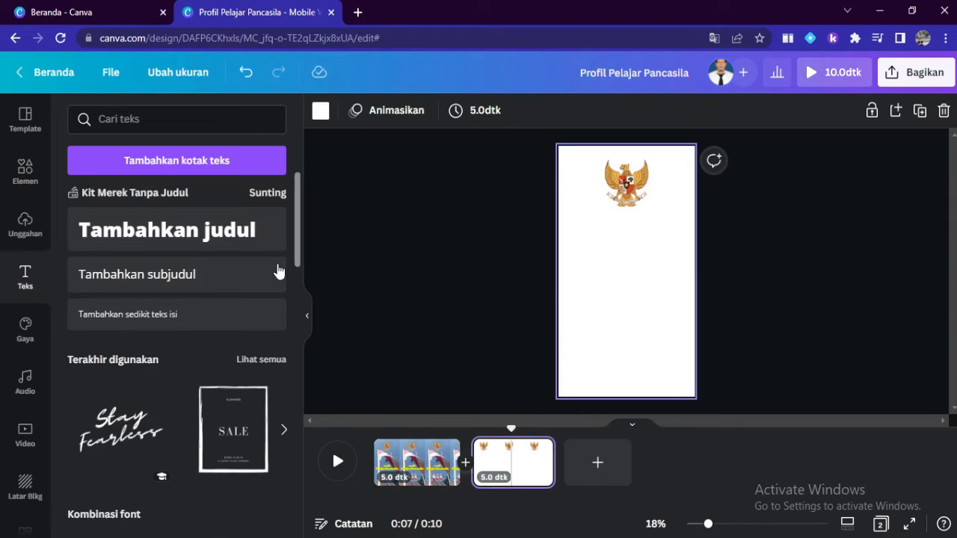
{"action": "left_click", "coordinate": [252, 231]}
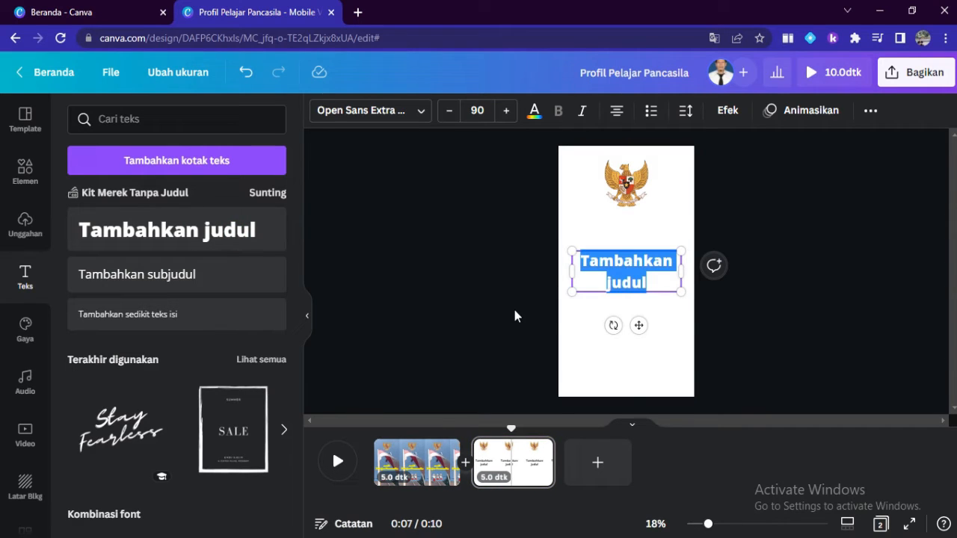
{"action": "type", "text": "1. Beriman, bertakwa kepada Tuhan YME, dan berakhlak mulia"}
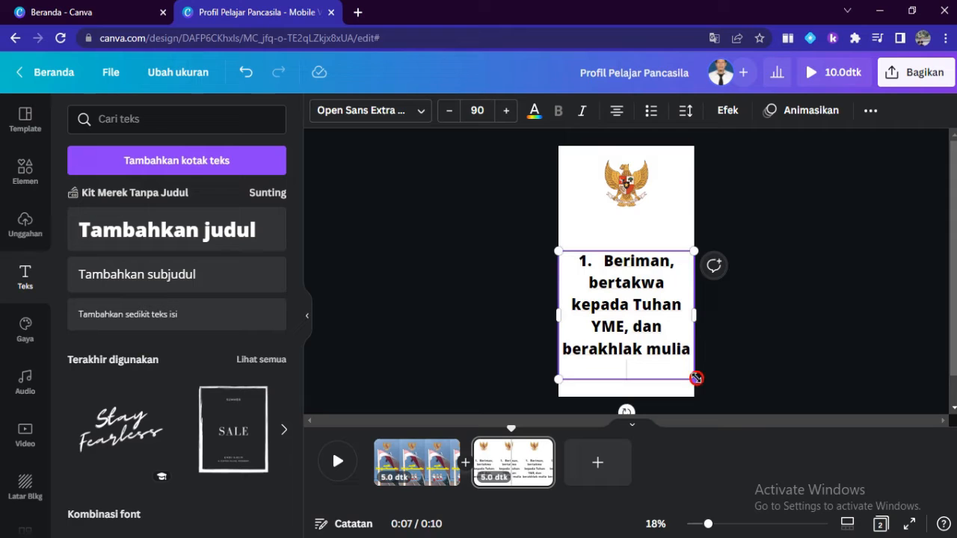
{"action": "left_click_drag", "start_coordinate": [695, 378], "coordinate": [623, 316]}
{"action": "left_click_drag", "start_coordinate": [624, 278], "coordinate": [657, 284]}
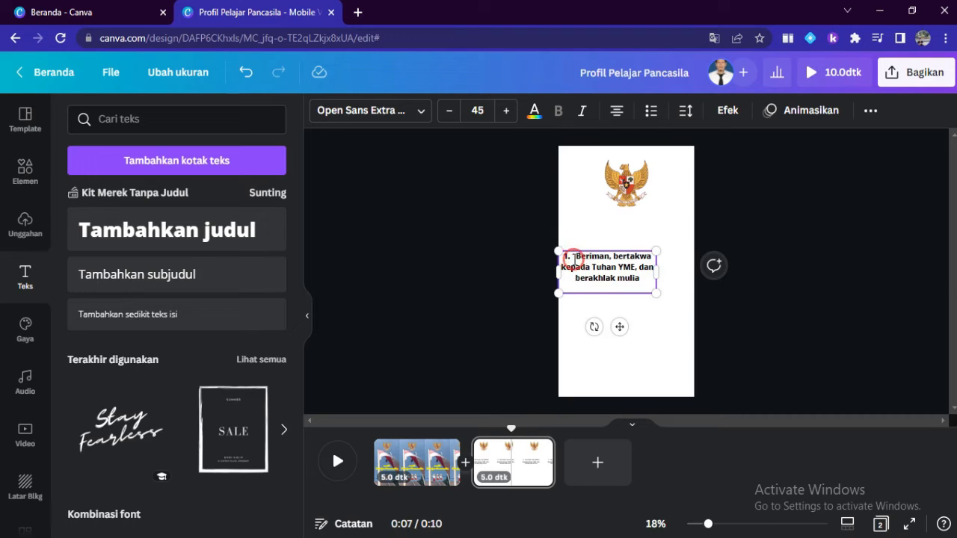
Put the number "1." on its own line above the text and move the heading slightly down toward the page's center
{"action": "left_click", "coordinate": [575, 258]}
{"action": "key", "text": "Return"}
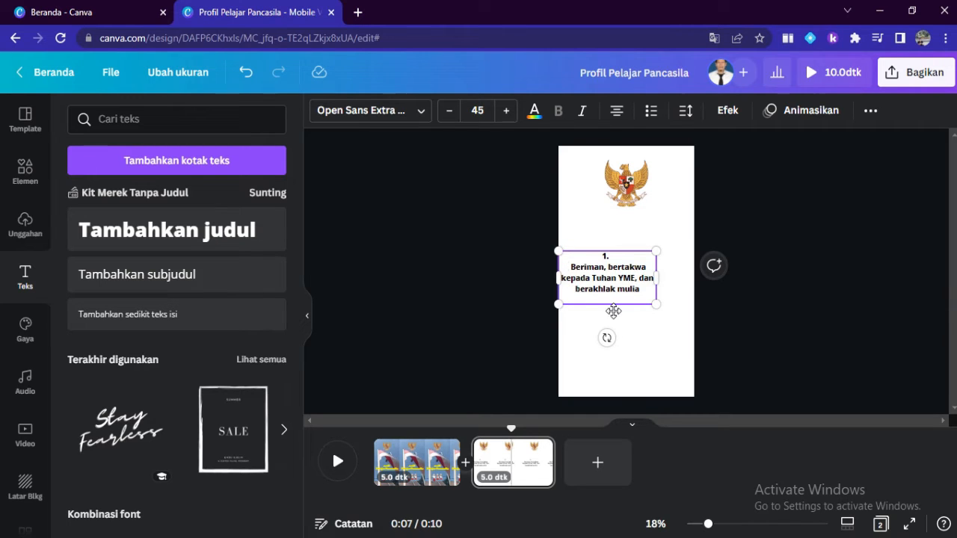
{"action": "left_click_drag", "start_coordinate": [617, 305], "coordinate": [630, 319]}
{"action": "left_click", "coordinate": [671, 214]}
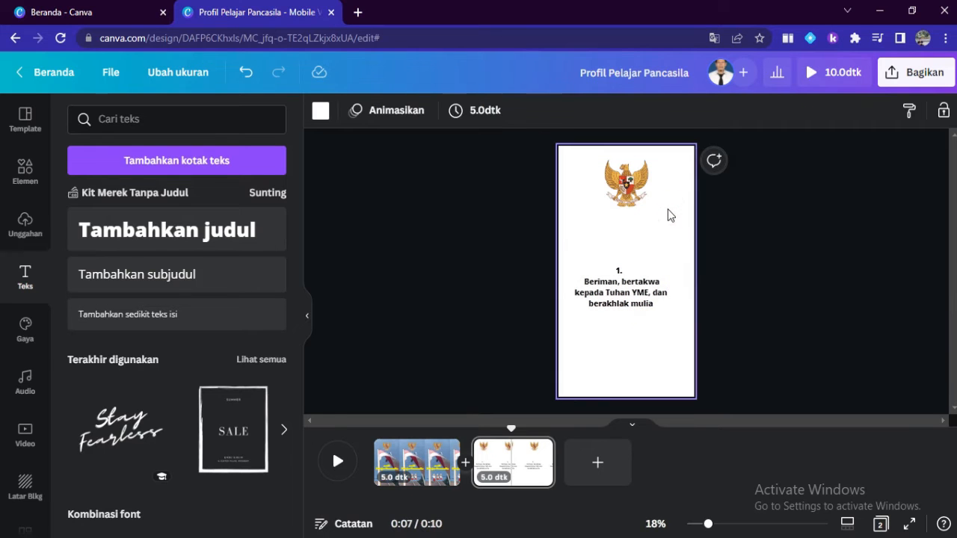
Search the video library for "beriman dan bertaqwa" and look through the clips for a suitable background
{"action": "left_click", "coordinate": [25, 436]}
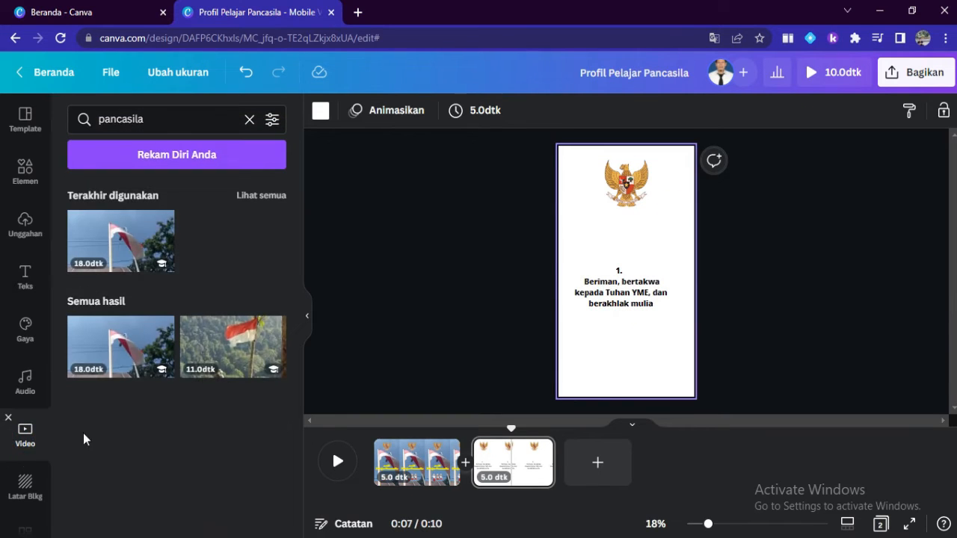
{"action": "left_click", "coordinate": [250, 119]}
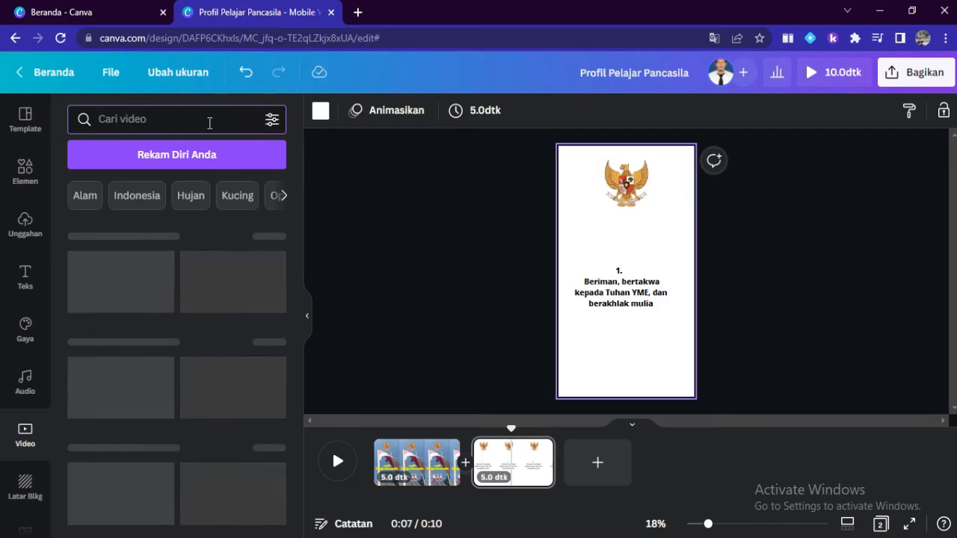
{"action": "type", "text": "beriman "}
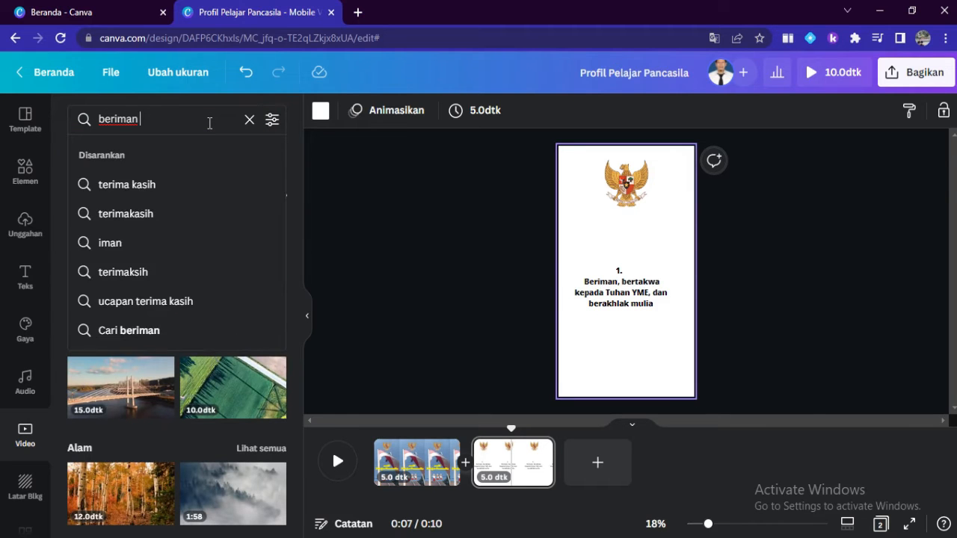
{"action": "type", "text": "dan bertaqwa"}
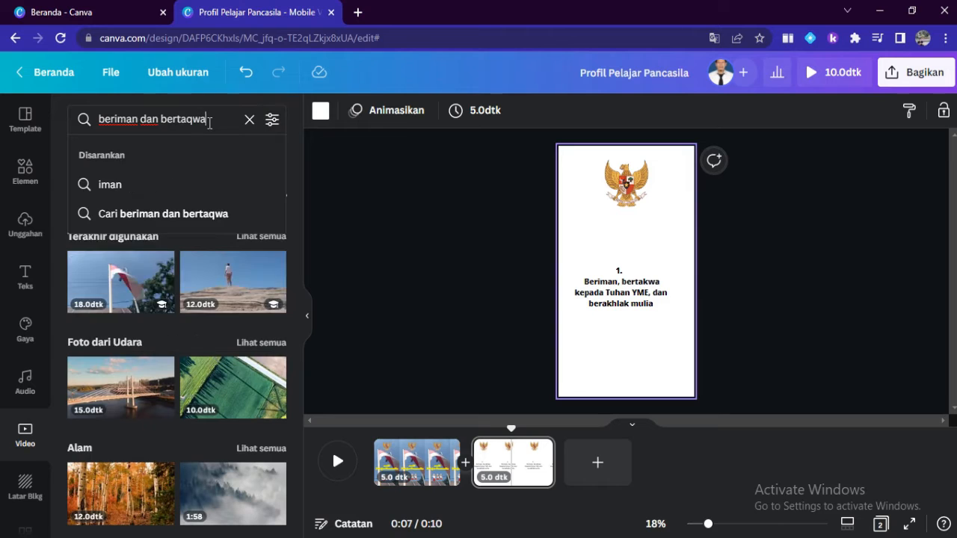
{"action": "key", "text": "Return"}
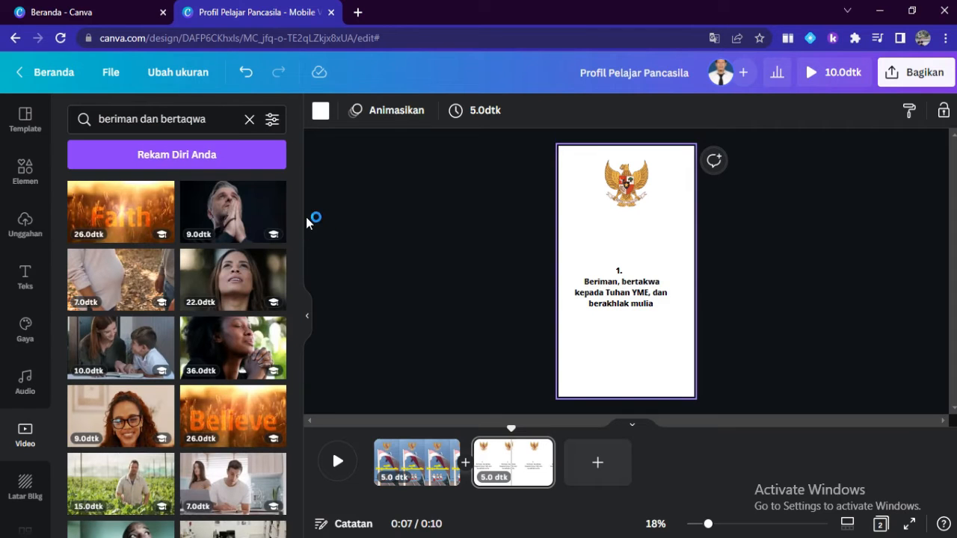
{"action": "scroll", "coordinate": [304, 215], "scroll_direction": "down", "scroll_amount": 10}
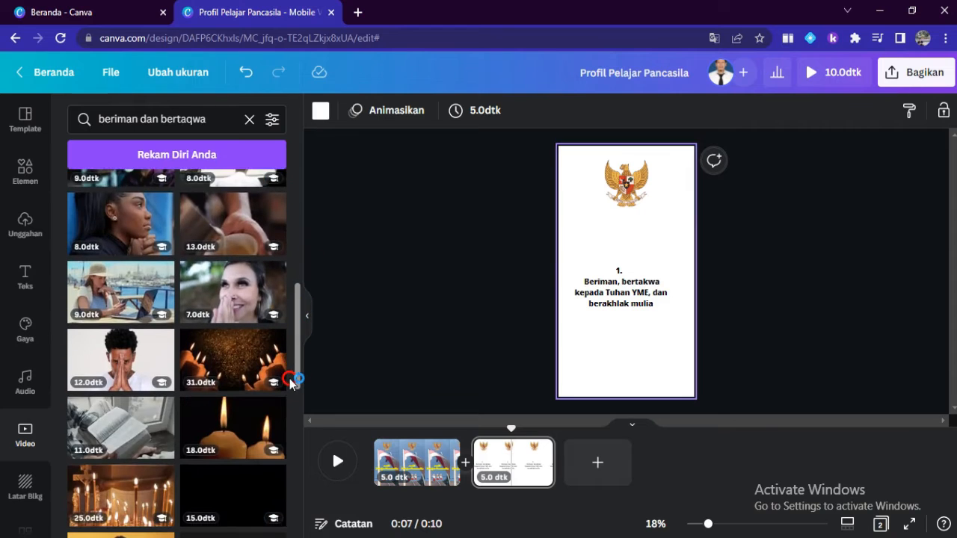
{"action": "left_click_drag", "start_coordinate": [292, 381], "coordinate": [239, 134]}
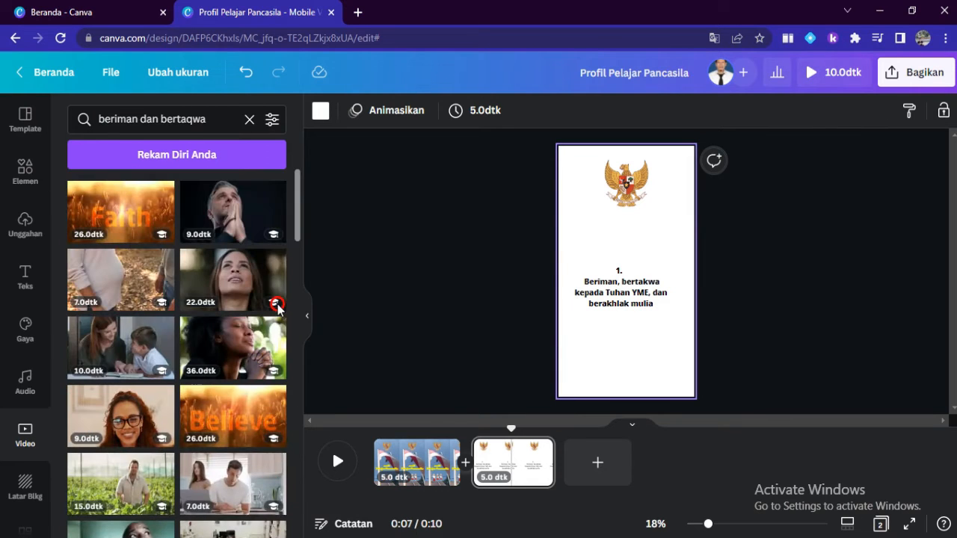
Search the video library for "moslem" and add the 23-second street crowd clip to page 2
{"action": "left_click", "coordinate": [250, 120]}
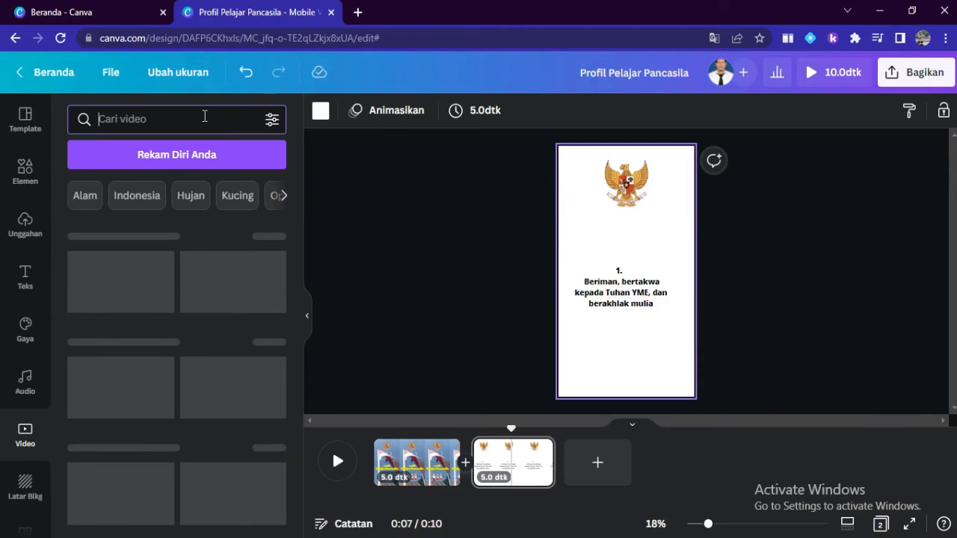
{"action": "type", "text": "moslem"}
{"action": "key", "text": "Return"}
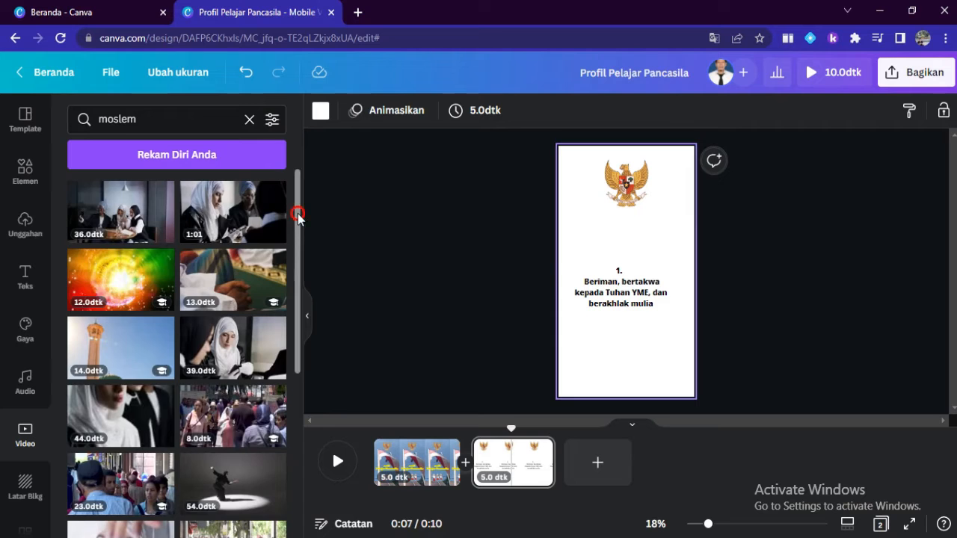
{"action": "left_click_drag", "start_coordinate": [298, 207], "coordinate": [291, 357]}
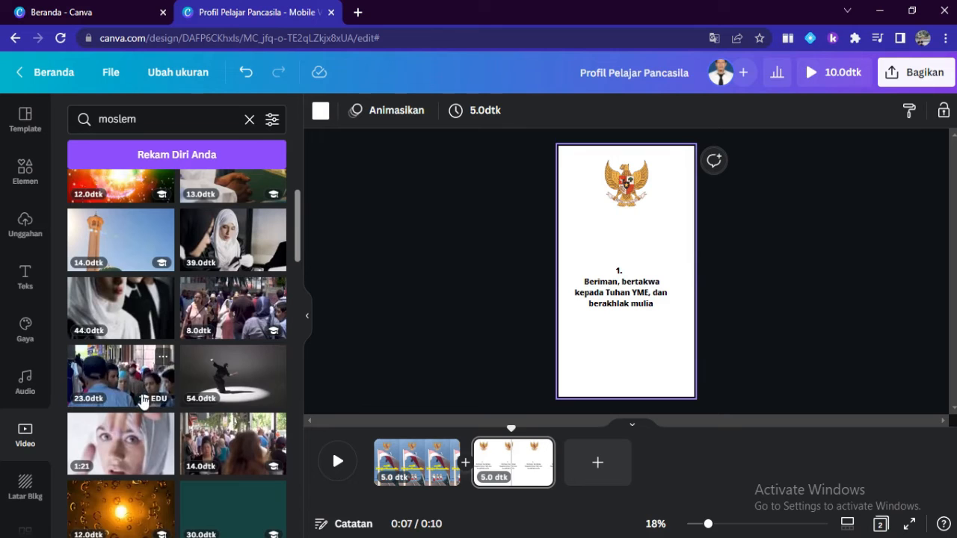
{"action": "left_click", "coordinate": [119, 371]}
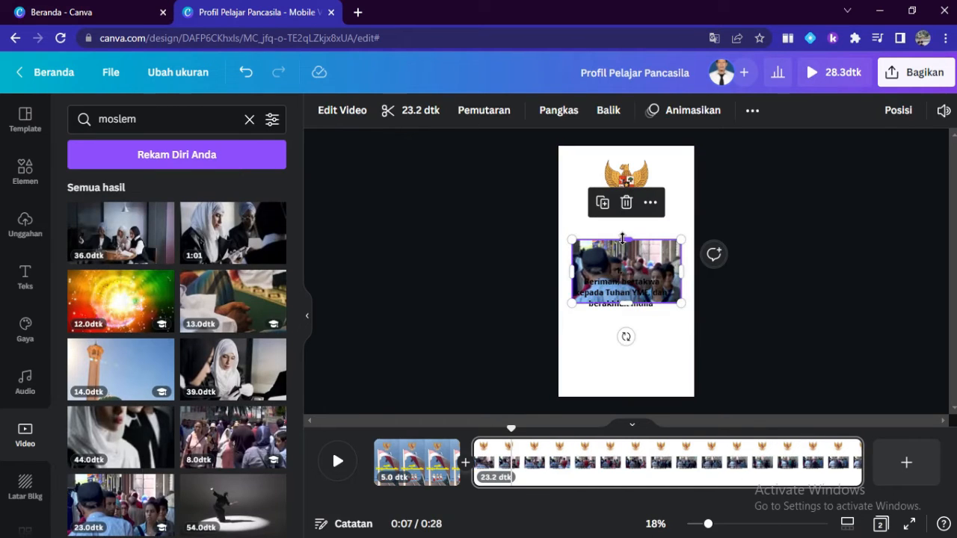
Stretch the street crowd clip on page 2 so it covers the entire page behind the emblem and heading
{"action": "left_click_drag", "start_coordinate": [625, 233], "coordinate": [625, 140]}
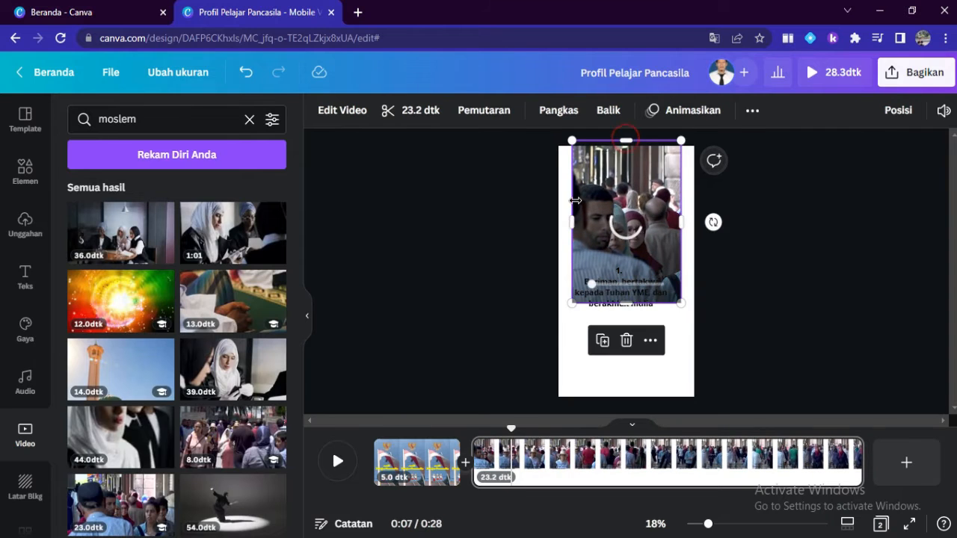
{"action": "left_click_drag", "start_coordinate": [575, 223], "coordinate": [559, 223]}
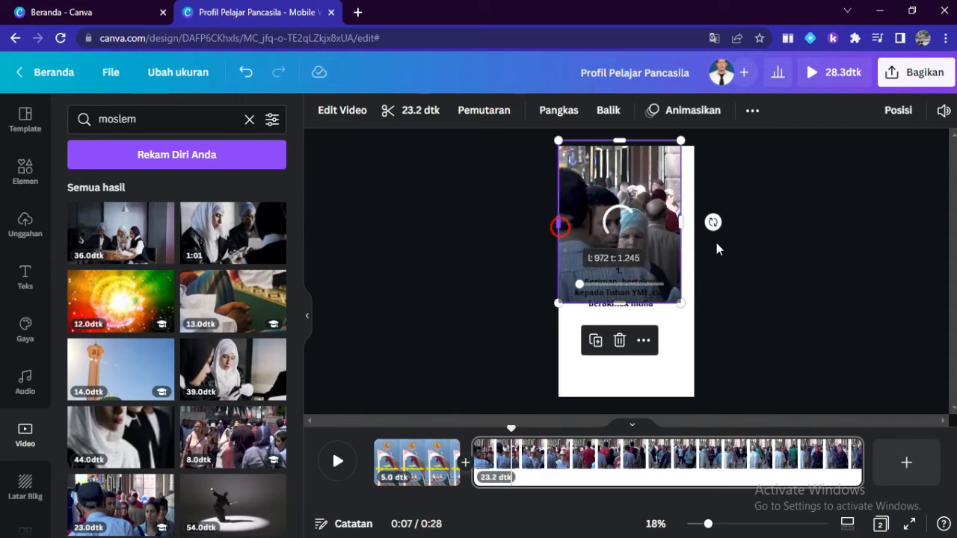
{"action": "left_click_drag", "start_coordinate": [682, 223], "coordinate": [694, 223]}
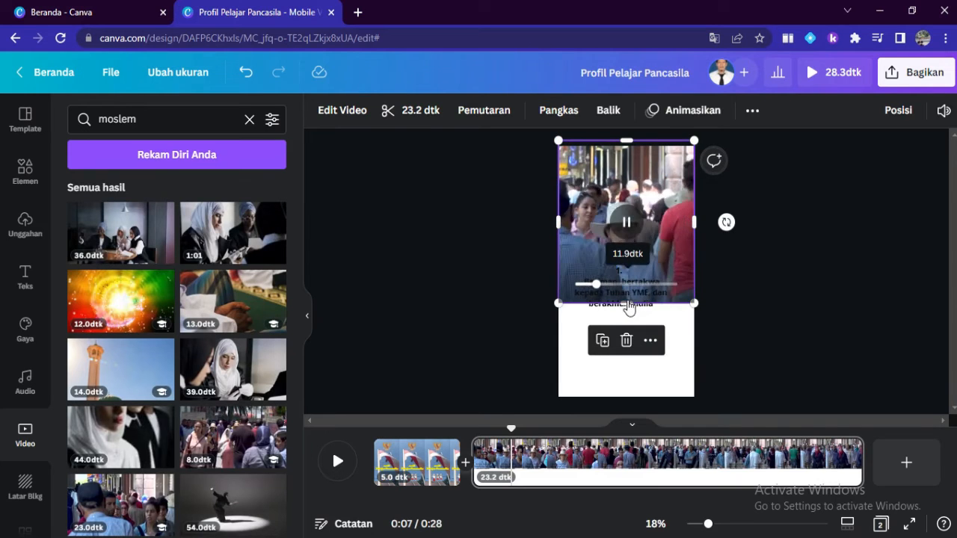
{"action": "left_click_drag", "start_coordinate": [626, 303], "coordinate": [623, 397]}
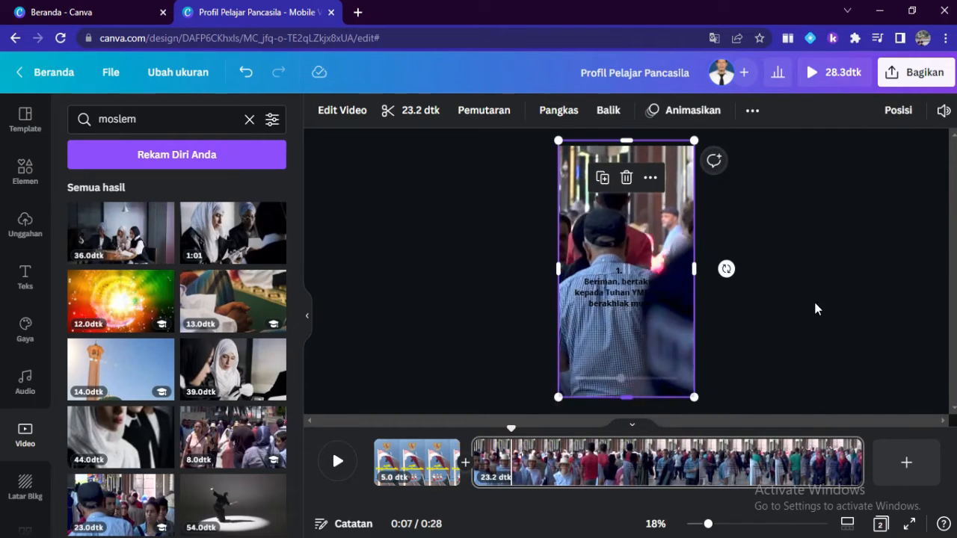
{"action": "left_click", "coordinate": [855, 267]}
Apply the Latar Belakang text effect to the page 2 heading and set its font size to 50
{"action": "left_click", "coordinate": [616, 289]}
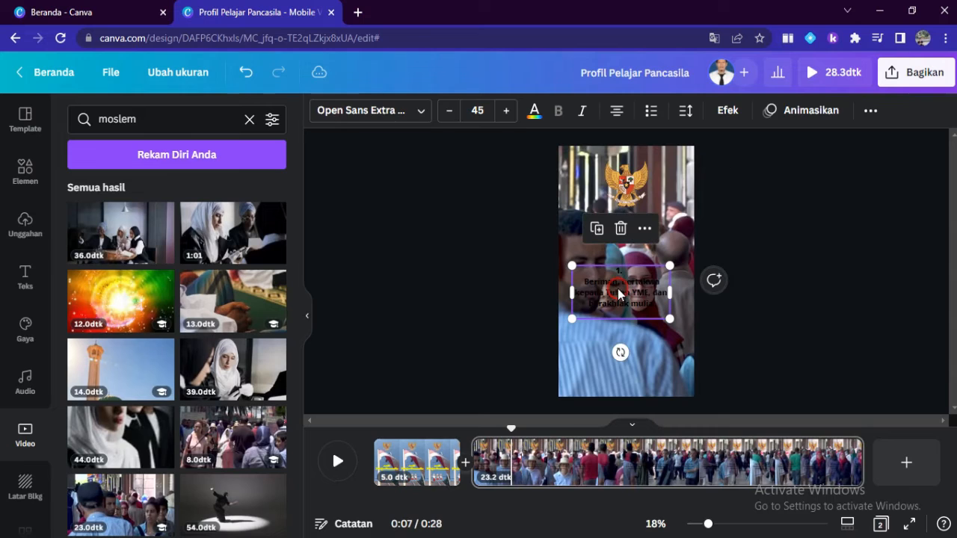
{"action": "left_click", "coordinate": [729, 113]}
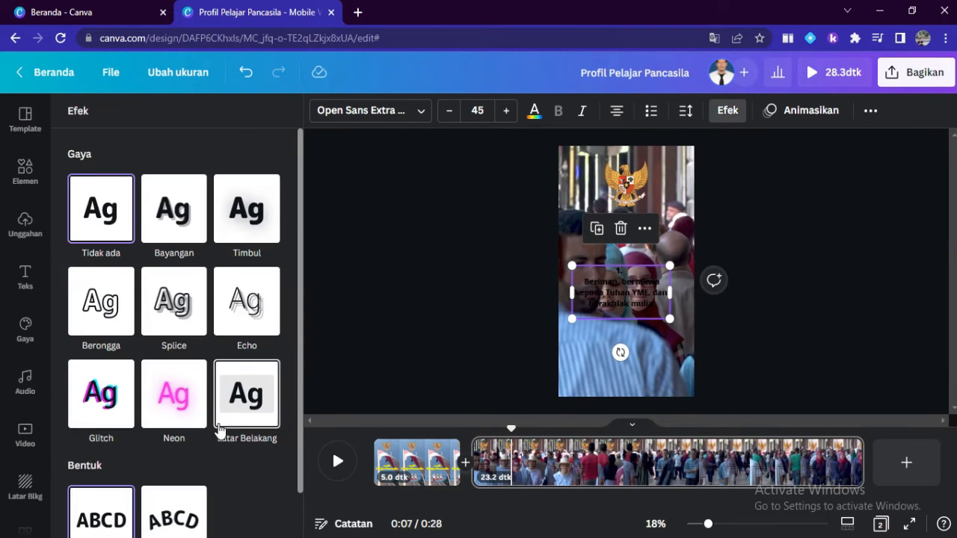
{"action": "left_click", "coordinate": [236, 410]}
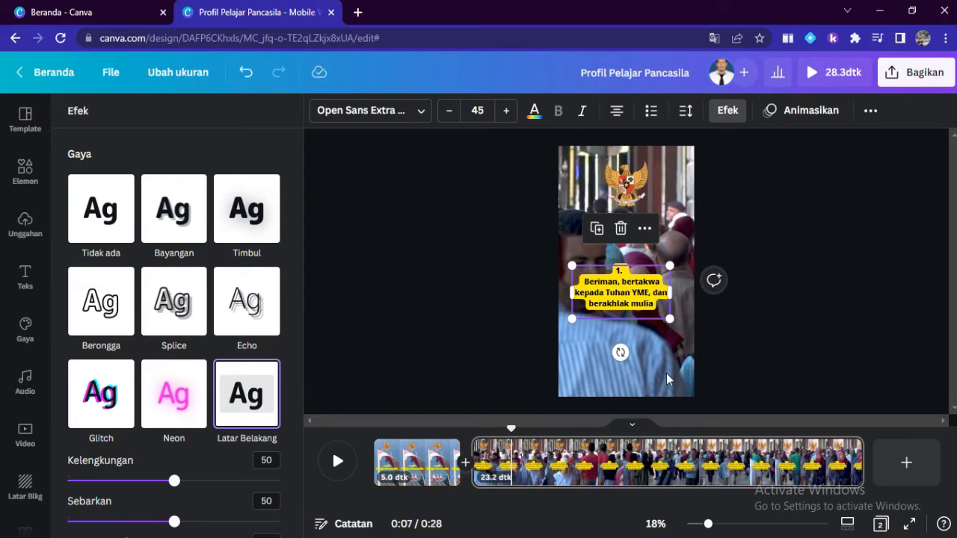
{"action": "left_click", "coordinate": [502, 110]}
{"action": "left_click", "coordinate": [503, 111]}
{"action": "left_click", "coordinate": [502, 111]}
{"action": "left_click", "coordinate": [503, 110]}
{"action": "left_click", "coordinate": [502, 110]}
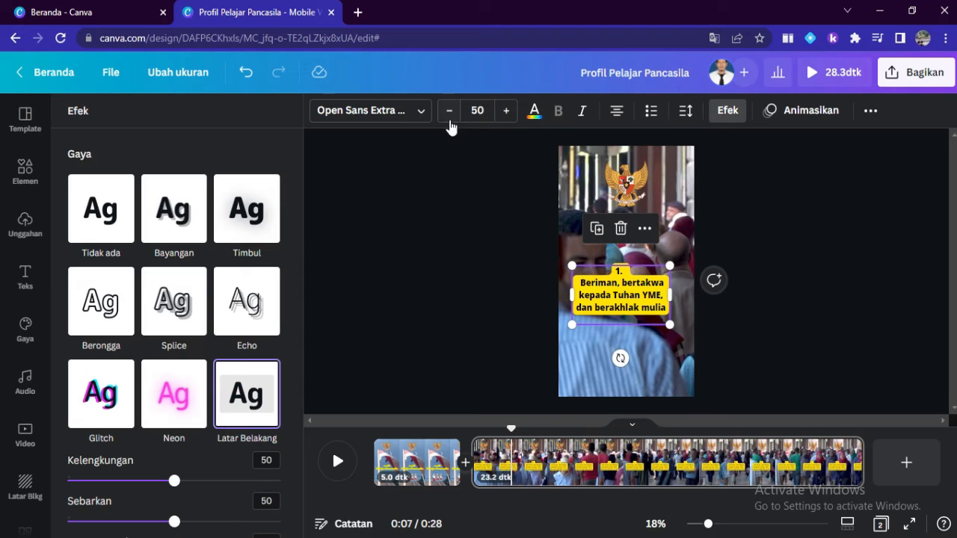
Change the page 2 heading's font to Garet ExtraBold and move the heading down into the lower half of the page
{"action": "left_click", "coordinate": [423, 112]}
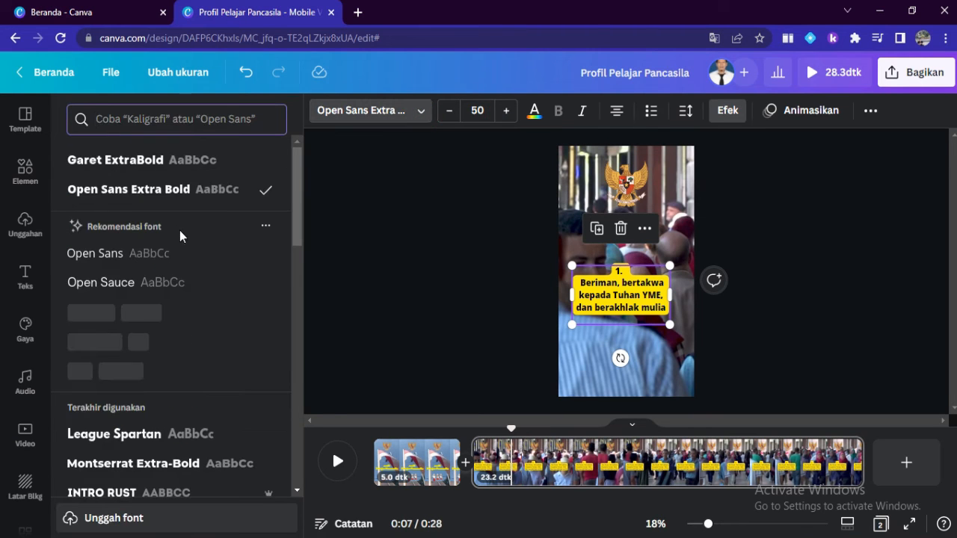
{"action": "left_click", "coordinate": [180, 227]}
{"action": "left_click", "coordinate": [172, 159]}
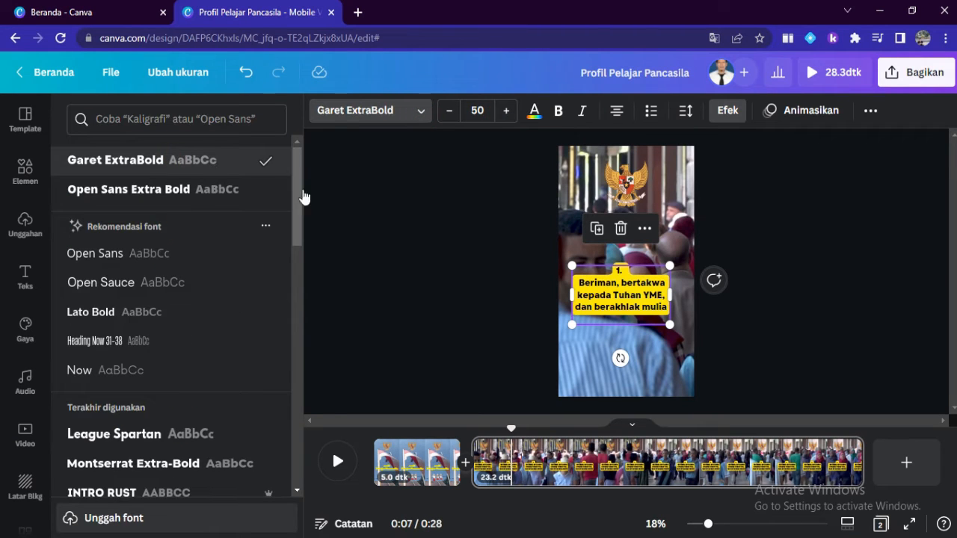
{"action": "left_click", "coordinate": [795, 334]}
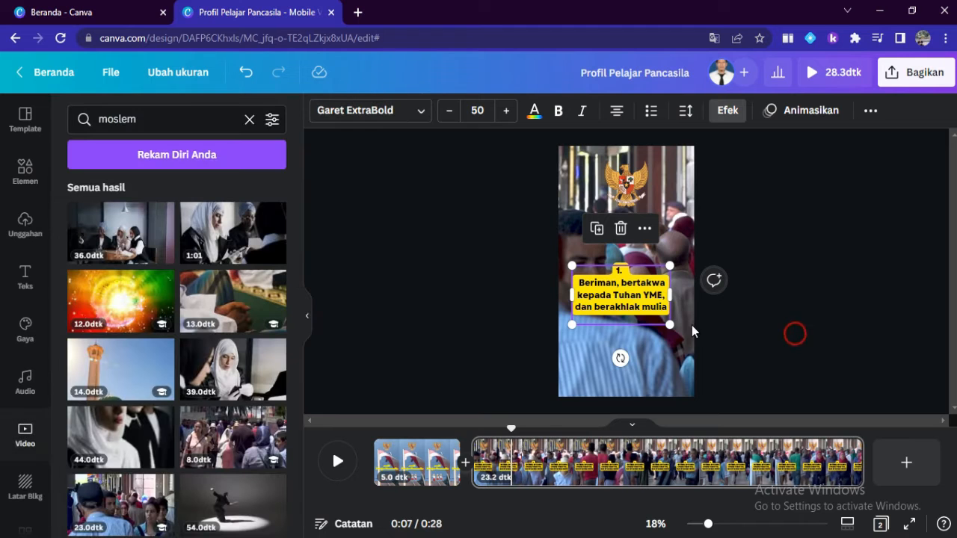
{"action": "left_click_drag", "start_coordinate": [637, 307], "coordinate": [636, 335]}
{"action": "left_click", "coordinate": [838, 331]}
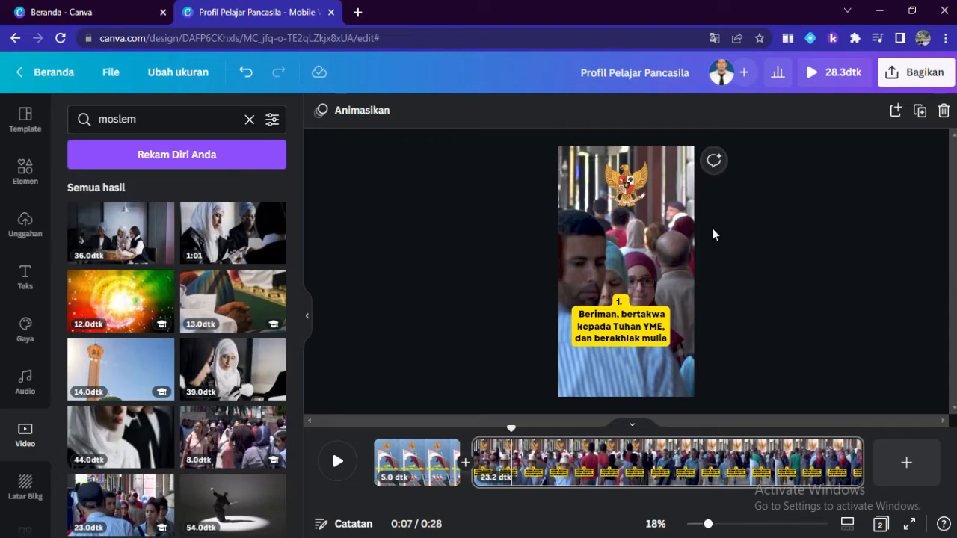
Shrink the Garuda emblem on page 2 and place it at the upper-left corner of the yellow heading
{"action": "left_click", "coordinate": [615, 202]}
{"action": "left_click_drag", "start_coordinate": [643, 202], "coordinate": [640, 199]}
{"action": "left_click_drag", "start_coordinate": [610, 240], "coordinate": [586, 335]}
{"action": "left_click", "coordinate": [849, 292]}
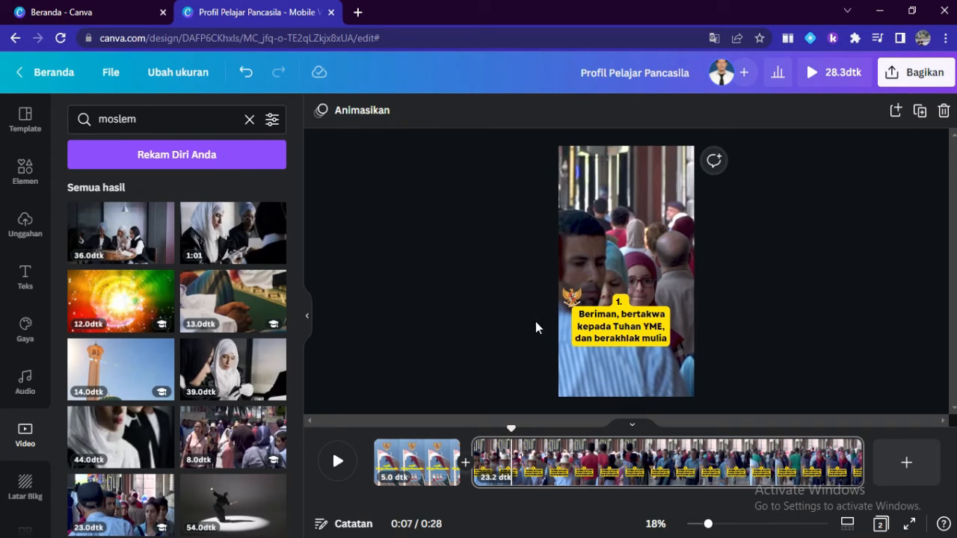
Enlarge the small Garuda emblem slightly and bring it forward in the layer order
{"action": "left_click", "coordinate": [617, 317]}
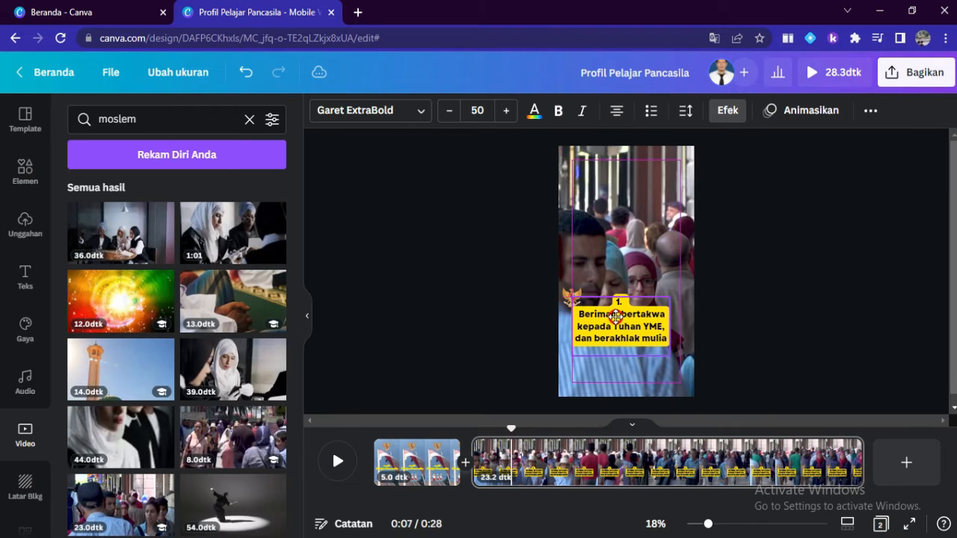
{"action": "left_click", "coordinate": [570, 293]}
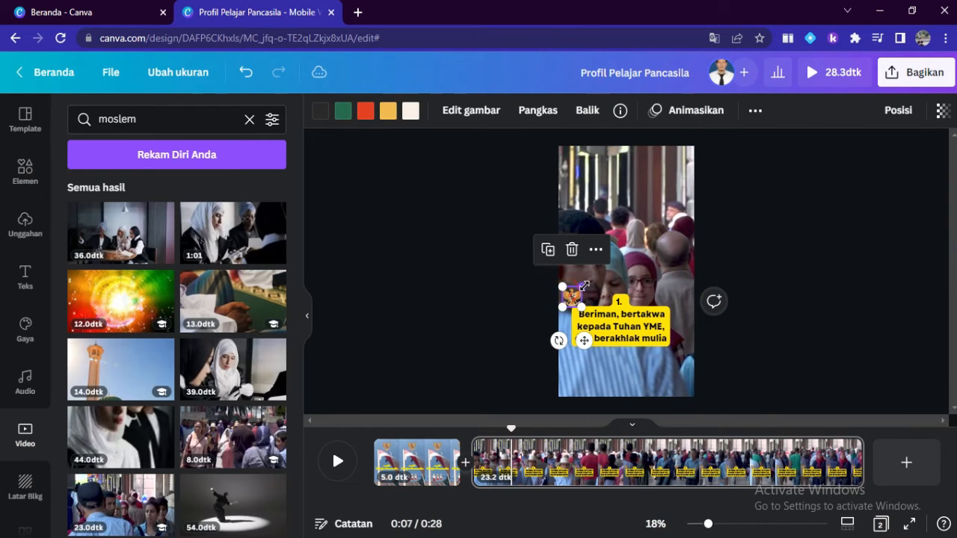
{"action": "left_click_drag", "start_coordinate": [586, 283], "coordinate": [589, 279]}
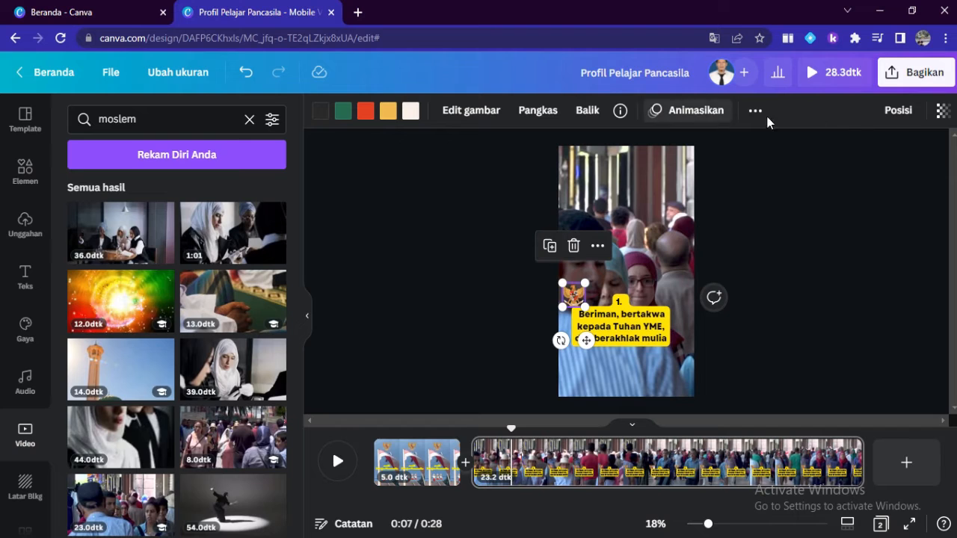
{"action": "left_click", "coordinate": [899, 113]}
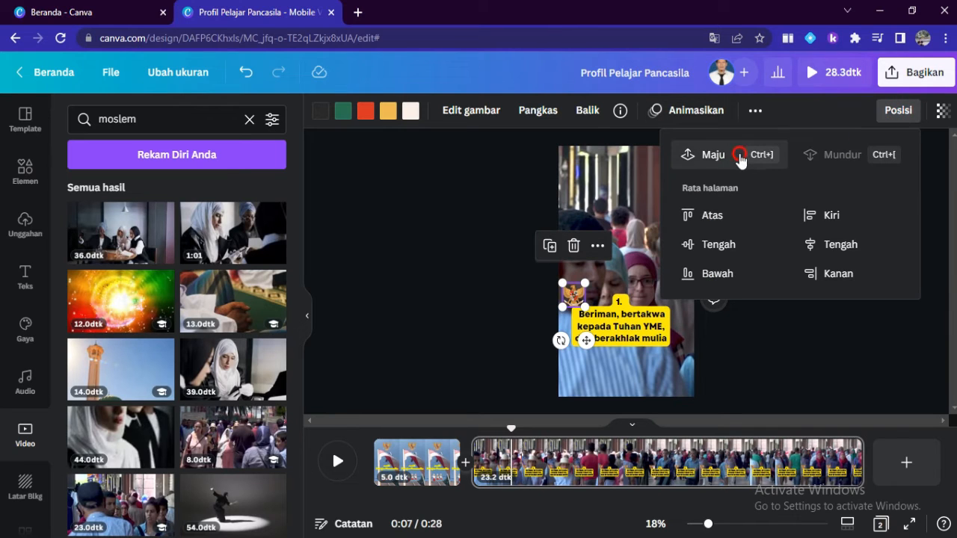
{"action": "left_click", "coordinate": [382, 258]}
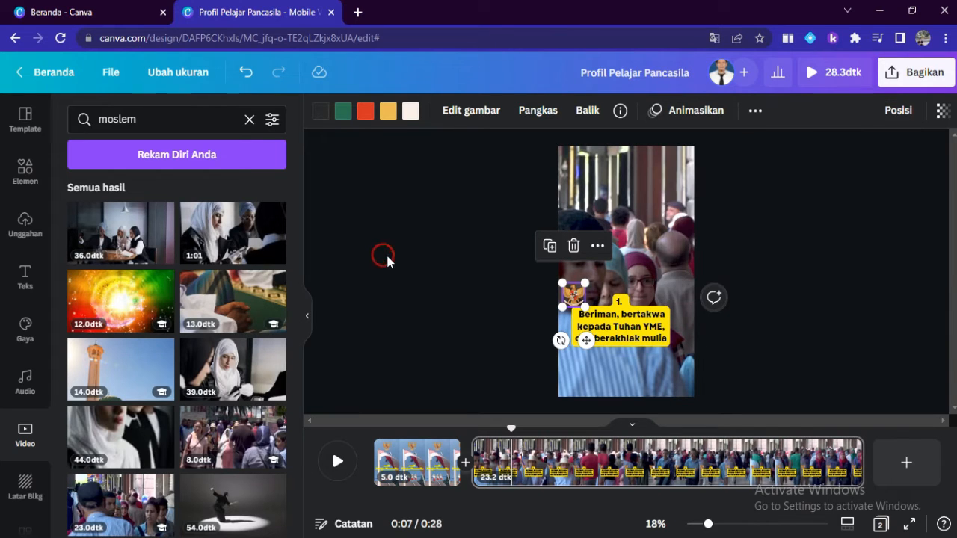
{"action": "left_click", "coordinate": [392, 258]}
{"action": "left_click", "coordinate": [573, 297]}
{"action": "left_click", "coordinate": [824, 296]}
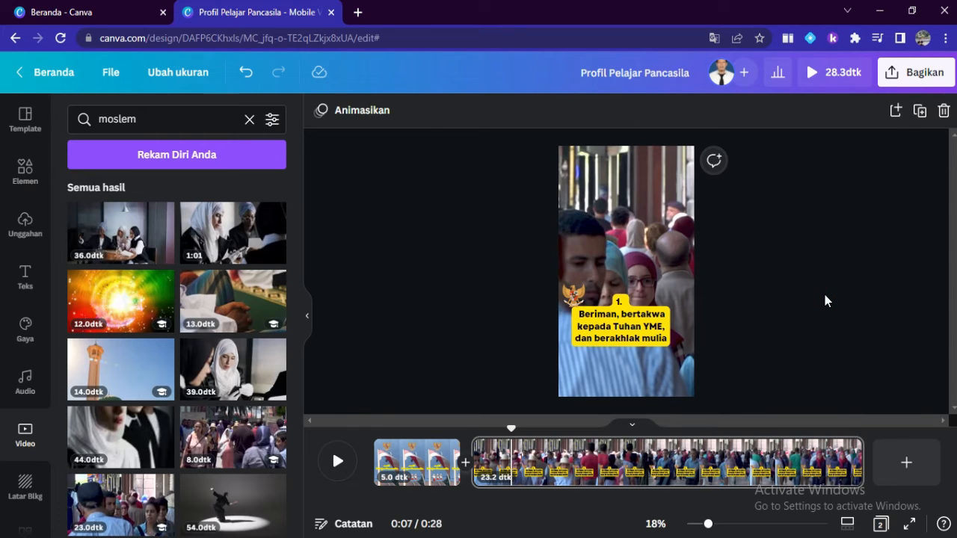
Shorten page 2 to 10.0 seconds and duplicate it as page 3
{"action": "left_click", "coordinate": [611, 462]}
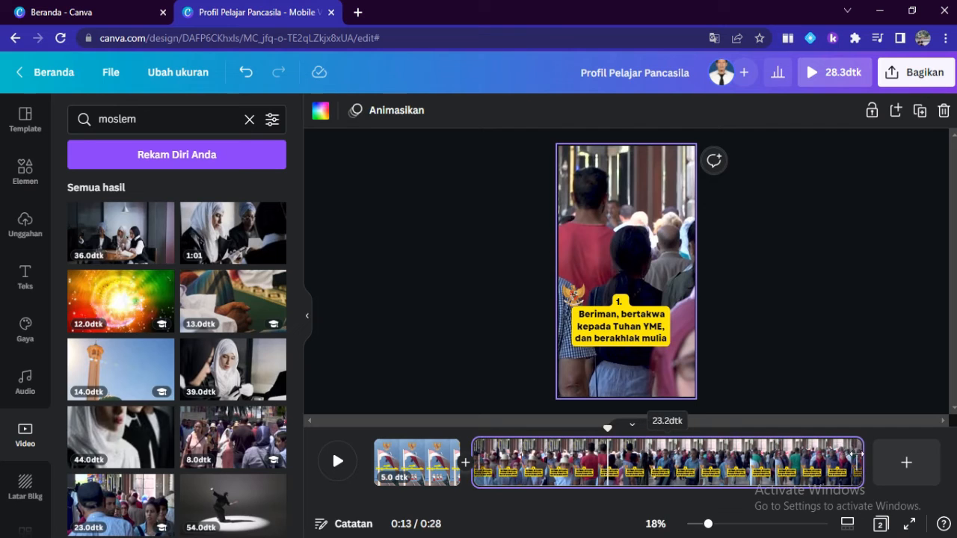
{"action": "left_click_drag", "start_coordinate": [843, 454], "coordinate": [634, 453]}
{"action": "left_click", "coordinate": [783, 341]}
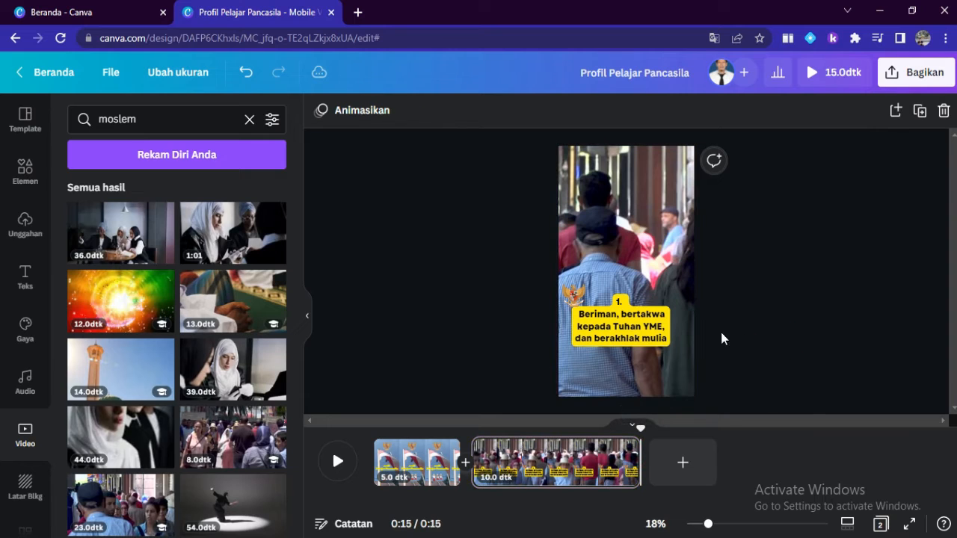
{"action": "left_click", "coordinate": [809, 279]}
{"action": "left_click", "coordinate": [625, 451]}
{"action": "left_click", "coordinate": [757, 251]}
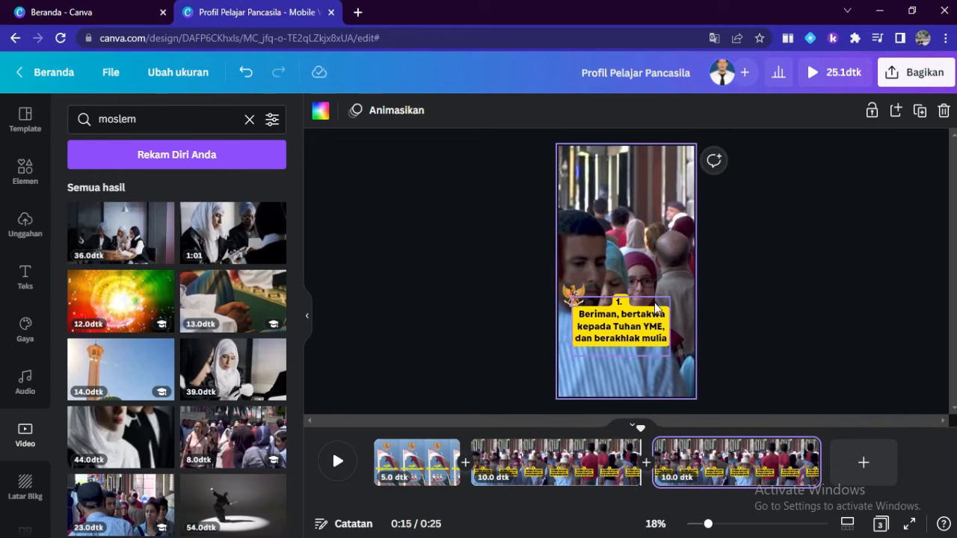
Copy "Berkebinekaan global" from the Word script and replace the page 3 heading in Canva with "2. Berkebinekaan global"
{"action": "left_click", "coordinate": [362, 537]}
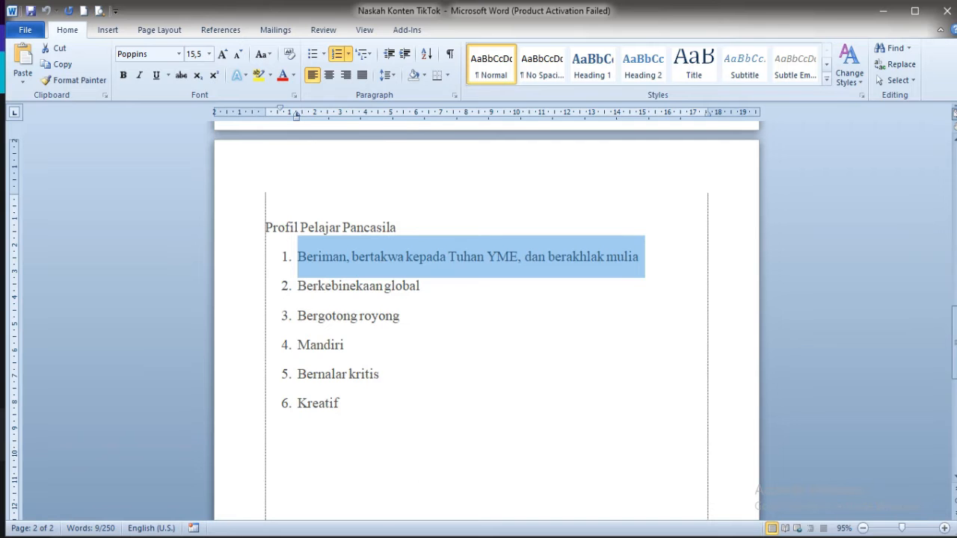
{"action": "left_click_drag", "start_coordinate": [296, 285], "coordinate": [395, 289]}
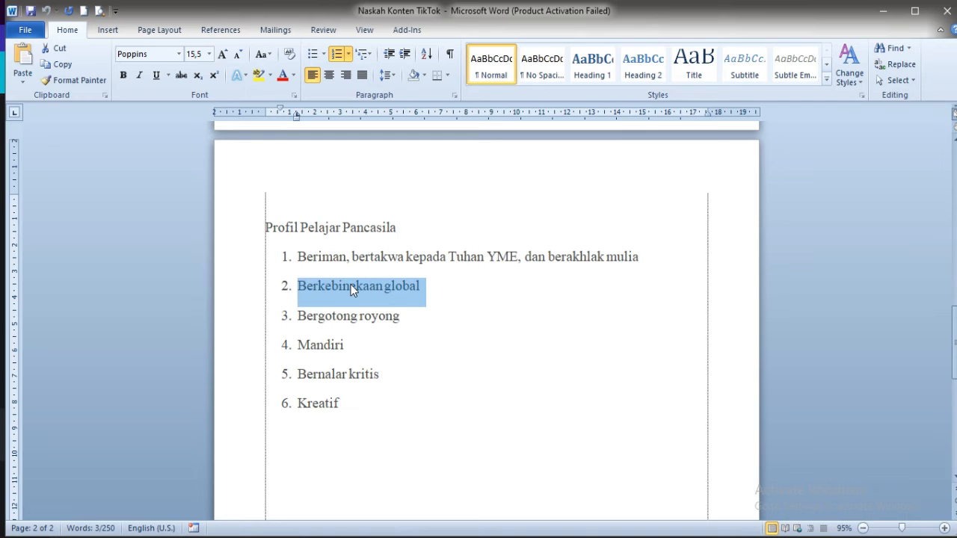
{"action": "left_click", "coordinate": [249, 537]}
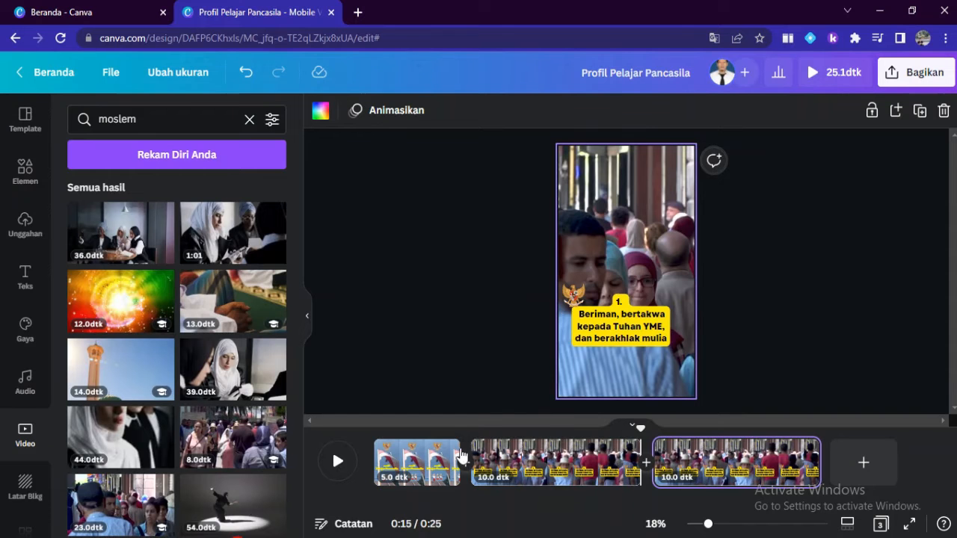
{"action": "left_click", "coordinate": [621, 320]}
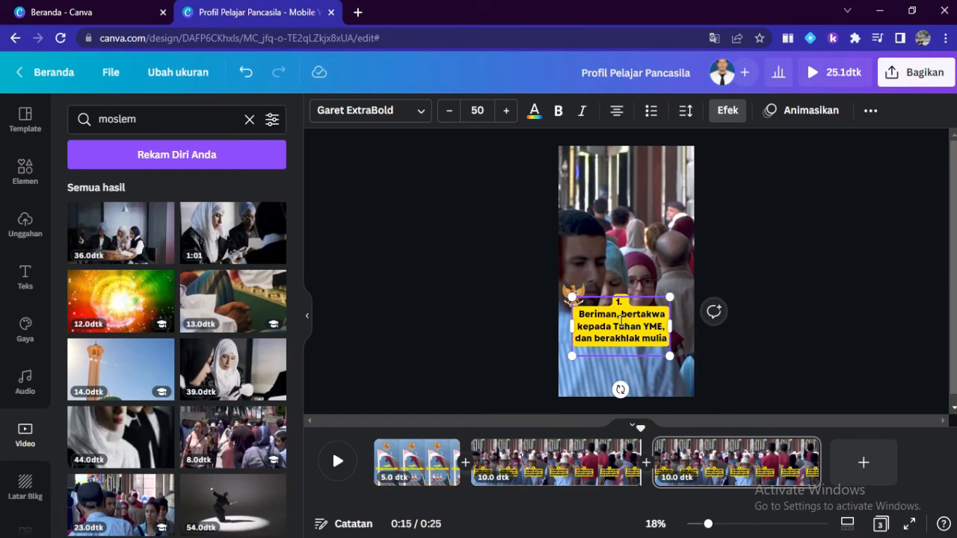
{"action": "left_click", "coordinate": [621, 320]}
{"action": "type", "text": "2. Berkebinekaan global"}
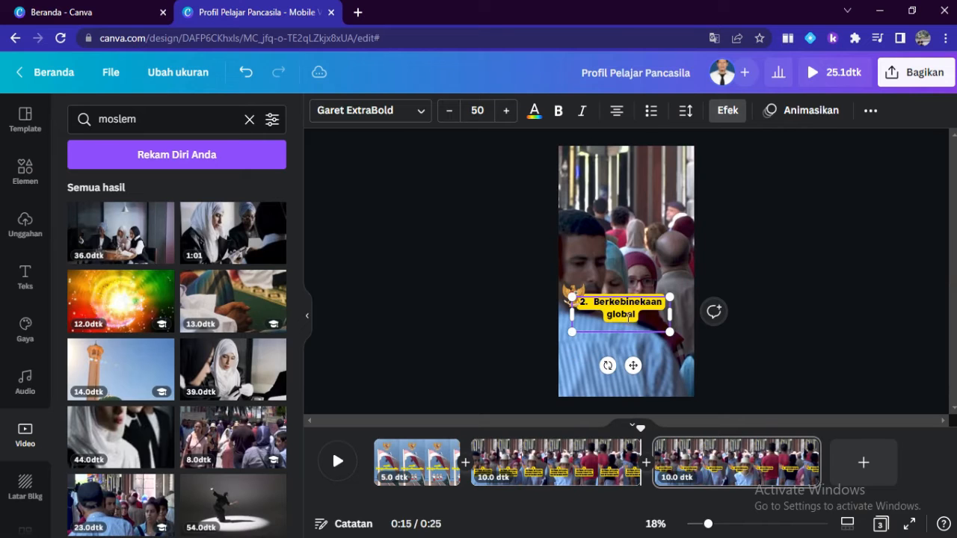
Enlarge the page 3 heading to size 62.8 and center it horizontally, slightly lower beneath the emblem
{"action": "left_click_drag", "start_coordinate": [667, 328], "coordinate": [696, 342]}
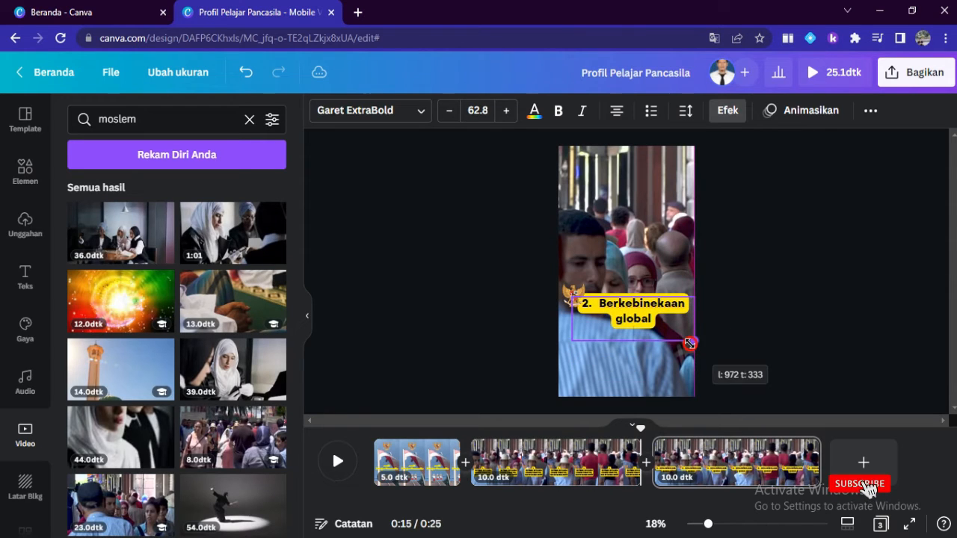
{"action": "left_click", "coordinate": [808, 295]}
{"action": "left_click_drag", "start_coordinate": [619, 307], "coordinate": [614, 313]}
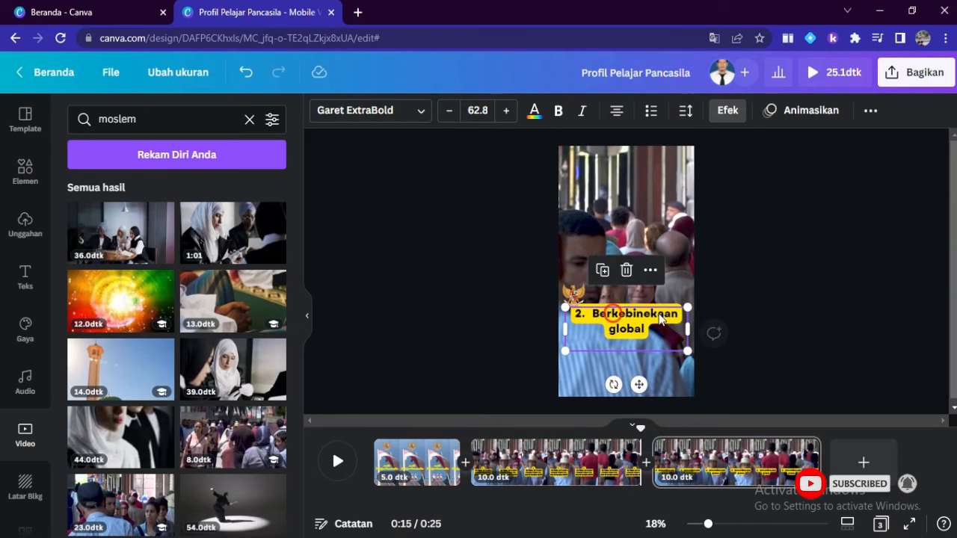
{"action": "left_click", "coordinate": [816, 264]}
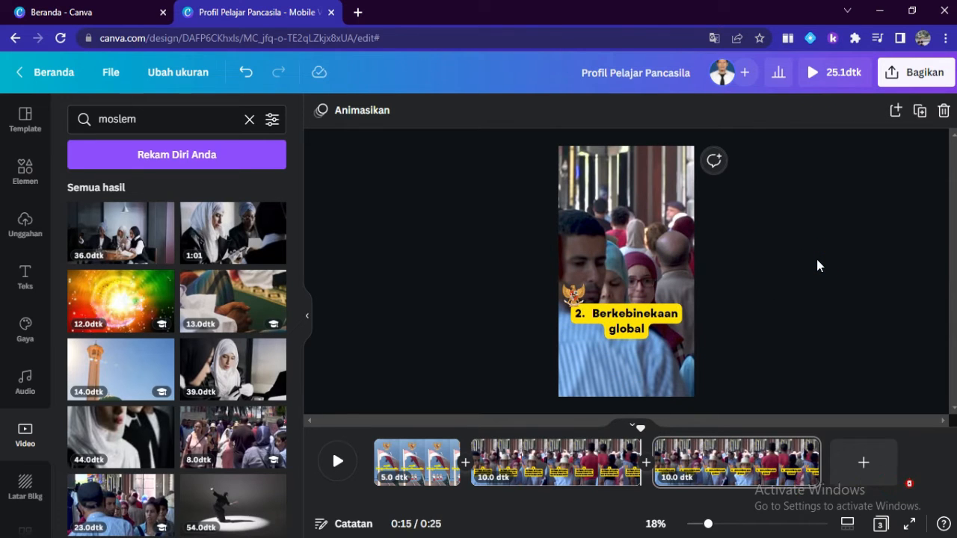
Try to delete the crowd video from page 3, undoing the removal of the whole page
{"action": "left_click", "coordinate": [601, 181]}
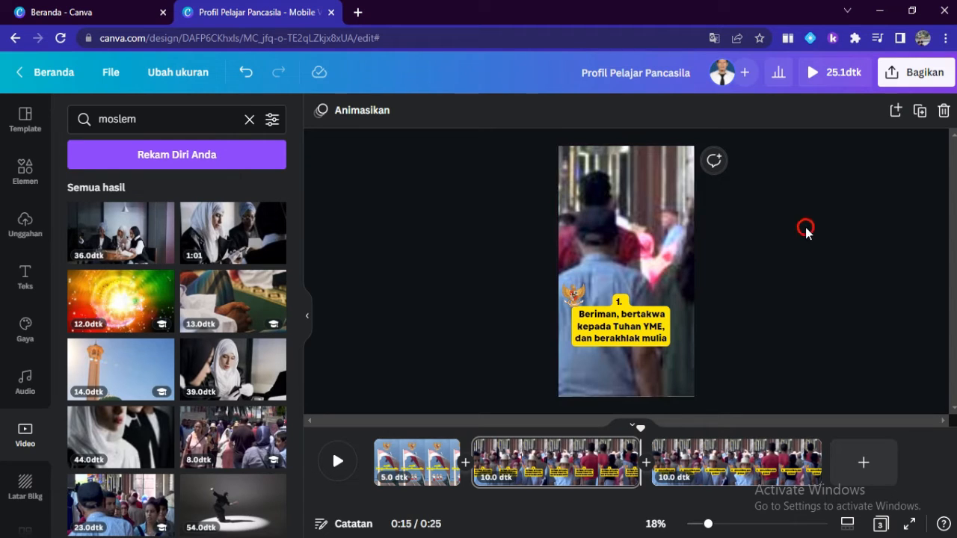
{"action": "left_click", "coordinate": [720, 465]}
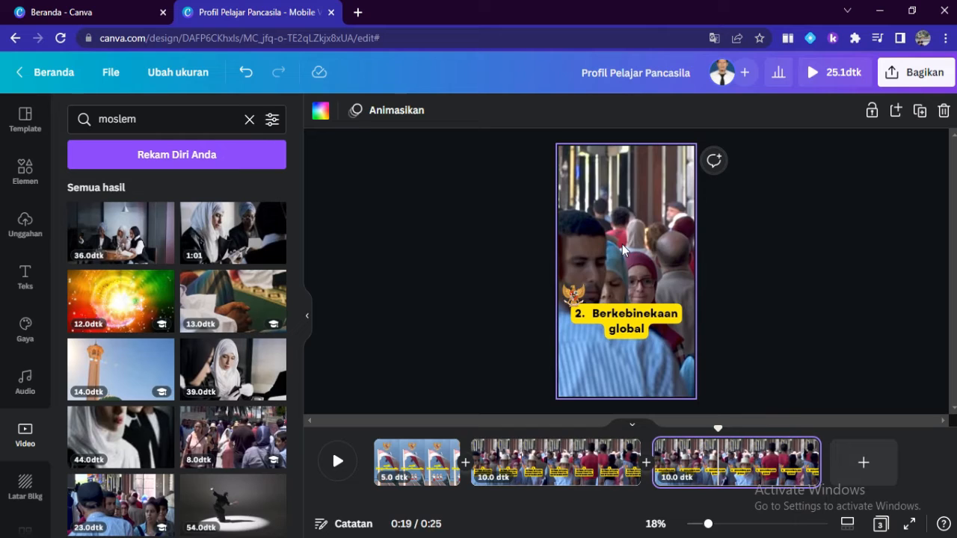
{"action": "key", "text": "Delete"}
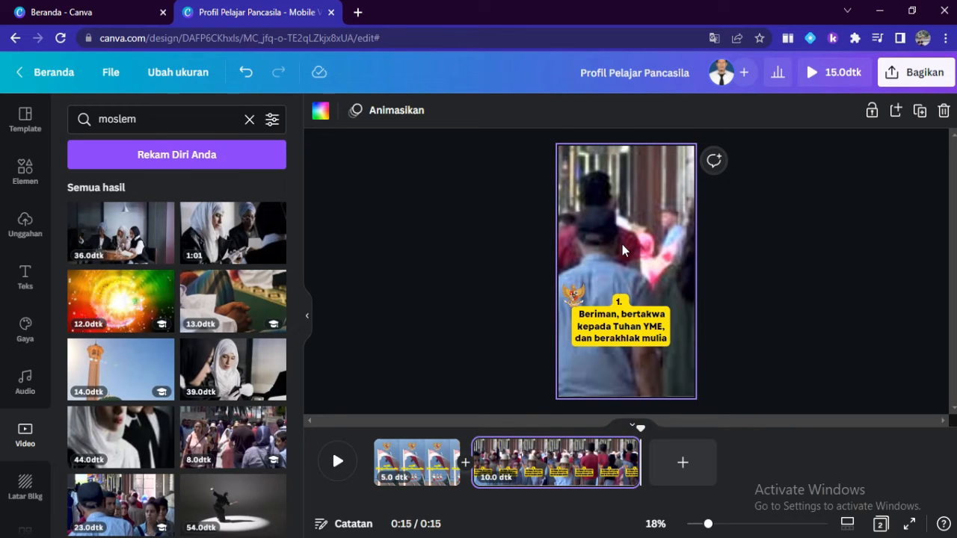
{"action": "key", "text": "ctrl+z"}
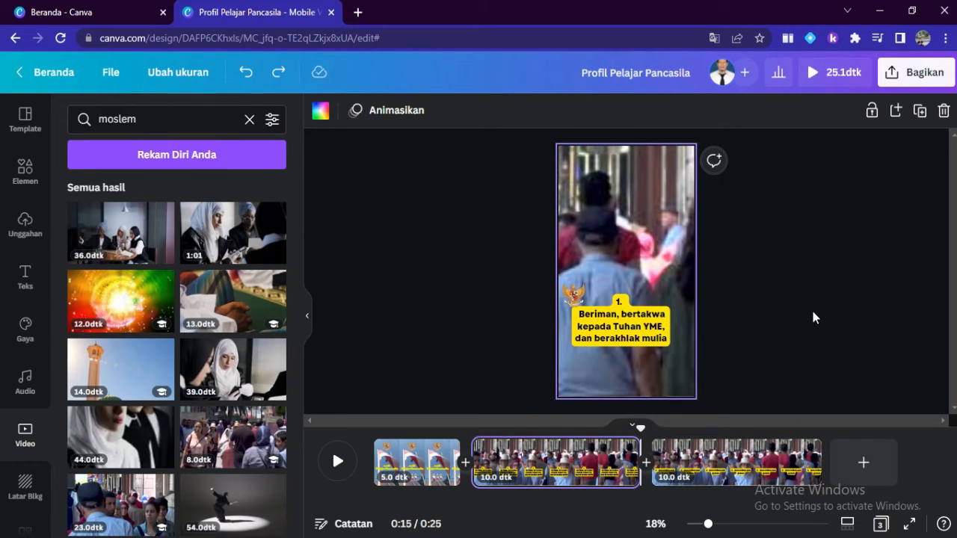
{"action": "left_click", "coordinate": [811, 307]}
{"action": "left_click", "coordinate": [668, 264]}
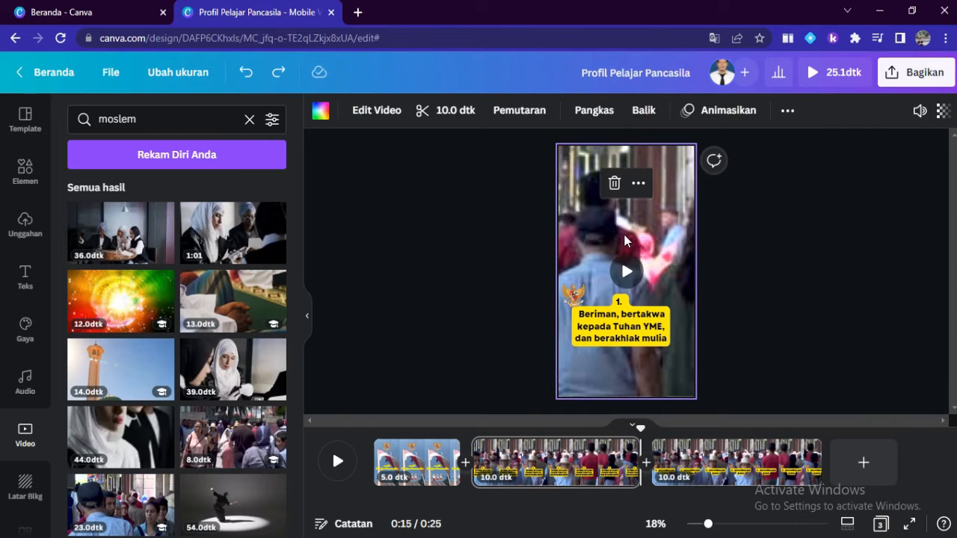
Try to delete the crowd video and the whole of page 2, undoing both deletions
{"action": "left_click", "coordinate": [614, 183]}
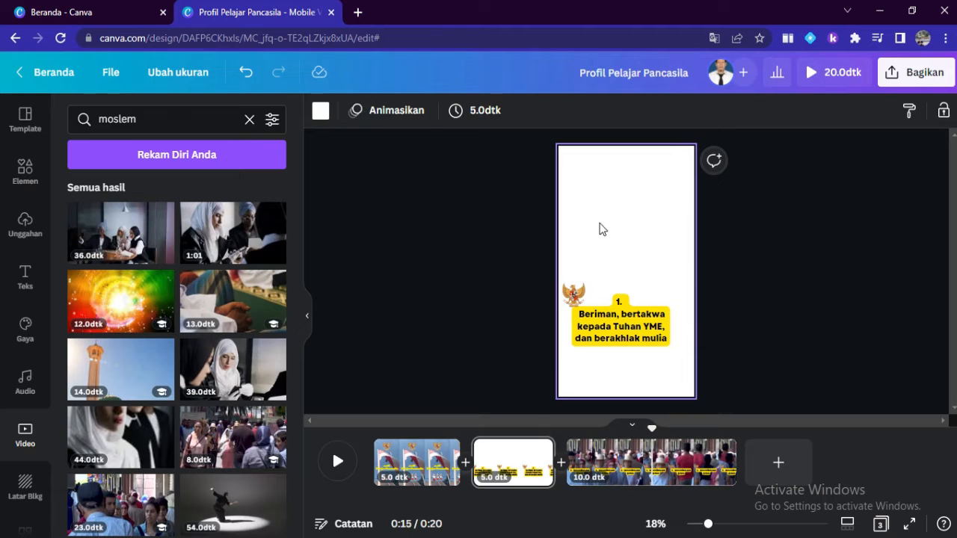
{"action": "left_click", "coordinate": [521, 457]}
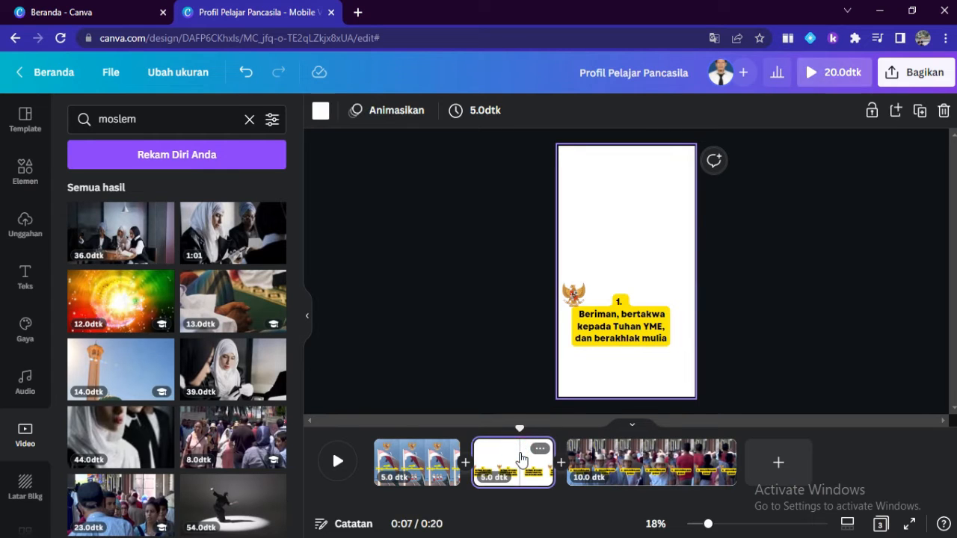
{"action": "key", "text": "Delete"}
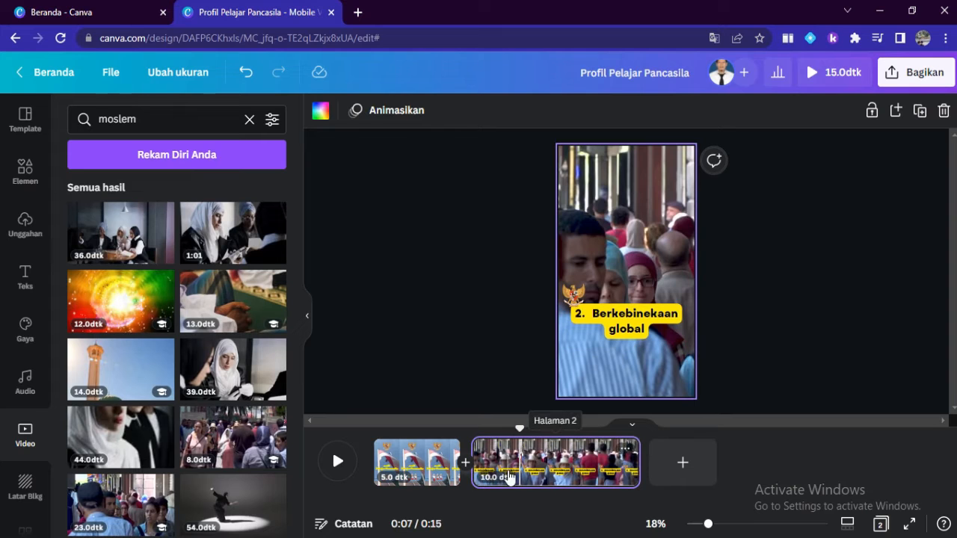
{"action": "key", "text": "ctrl+z"}
{"action": "key", "text": "ctrl+z"}
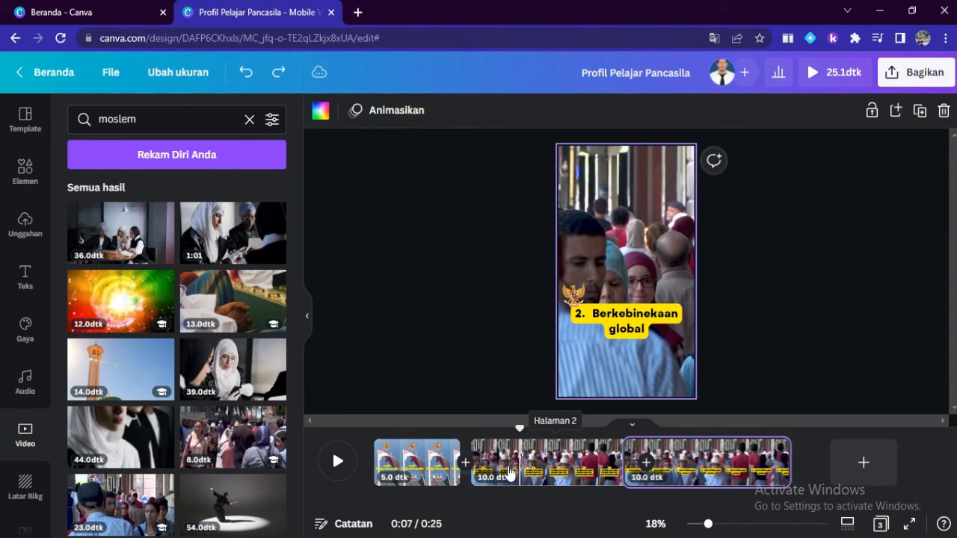
Delete the crowd background video from page 3, keeping the emblem and the "2. Berkebinekaan global" heading
{"action": "left_click", "coordinate": [712, 424]}
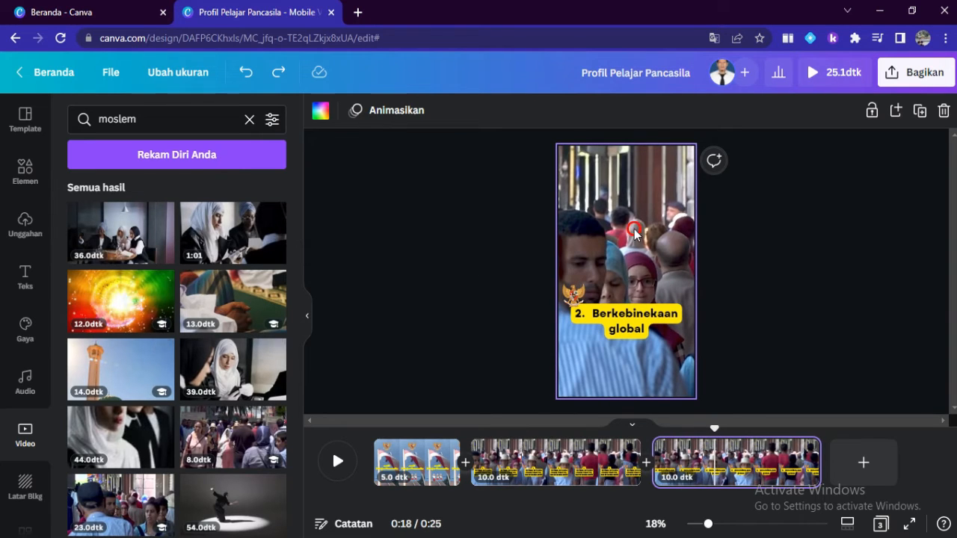
{"action": "left_click_drag", "start_coordinate": [634, 228], "coordinate": [536, 207]}
{"action": "left_click", "coordinate": [625, 203]}
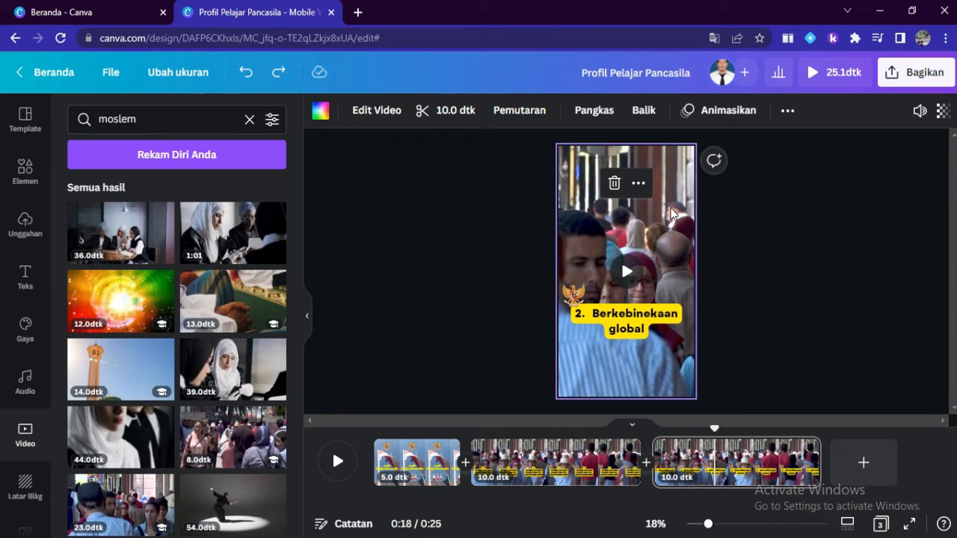
{"action": "key", "text": "Delete"}
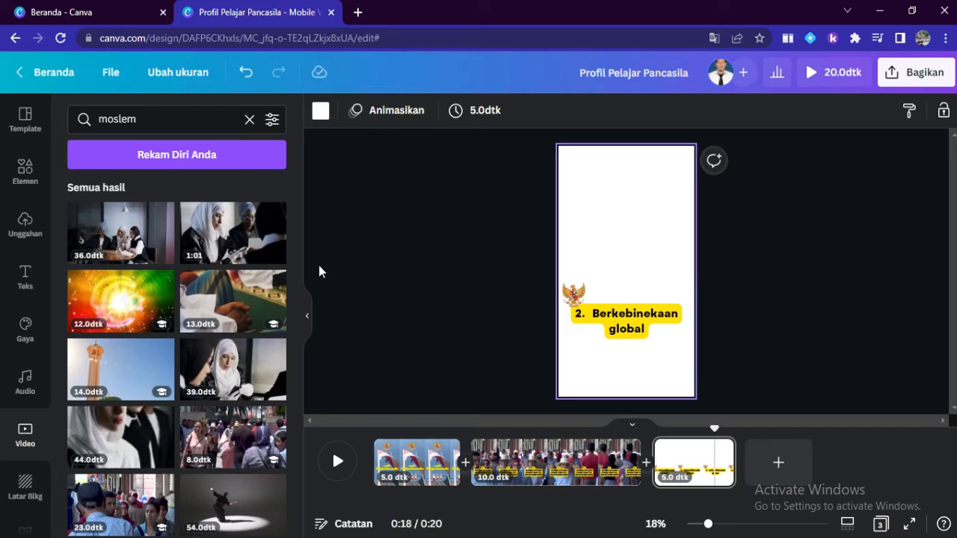
Replace the "moslem" video search with a search for "berkebinnekaan global"
{"action": "left_click", "coordinate": [250, 120]}
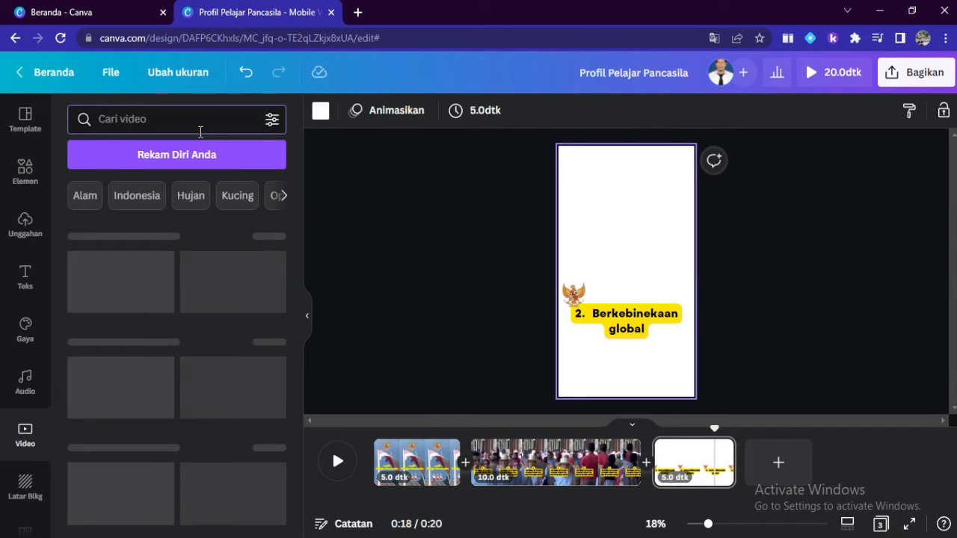
{"action": "type", "text": "ber"}
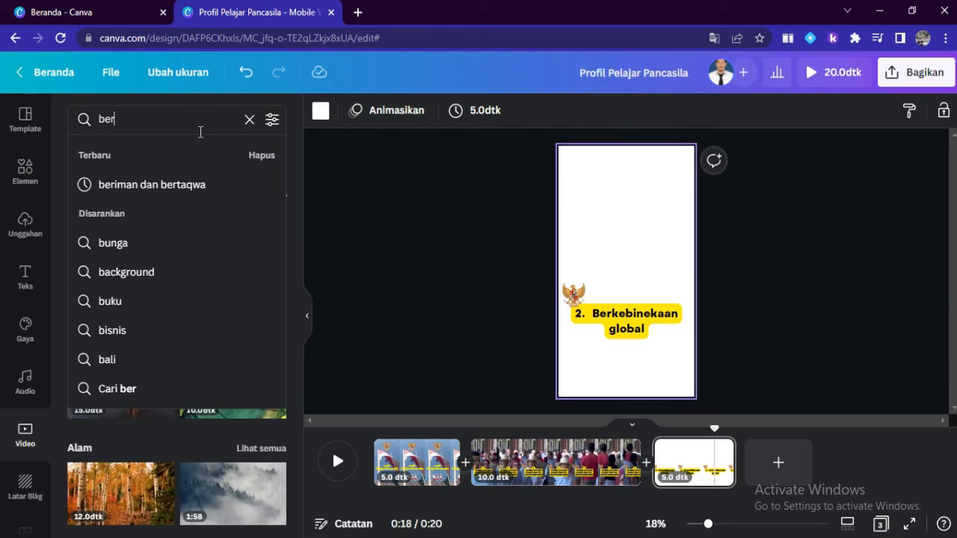
{"action": "type", "text": "k"}
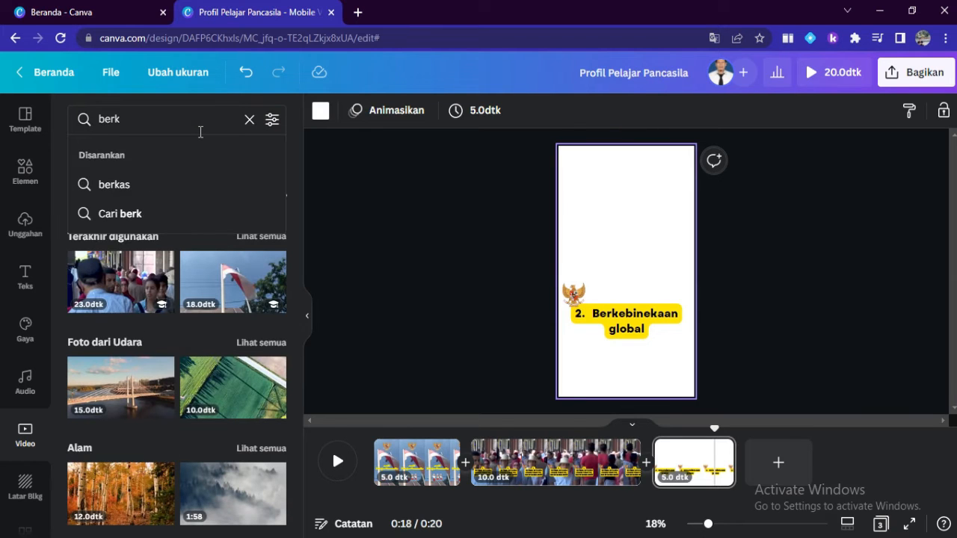
{"action": "type", "text": "ebinn"}
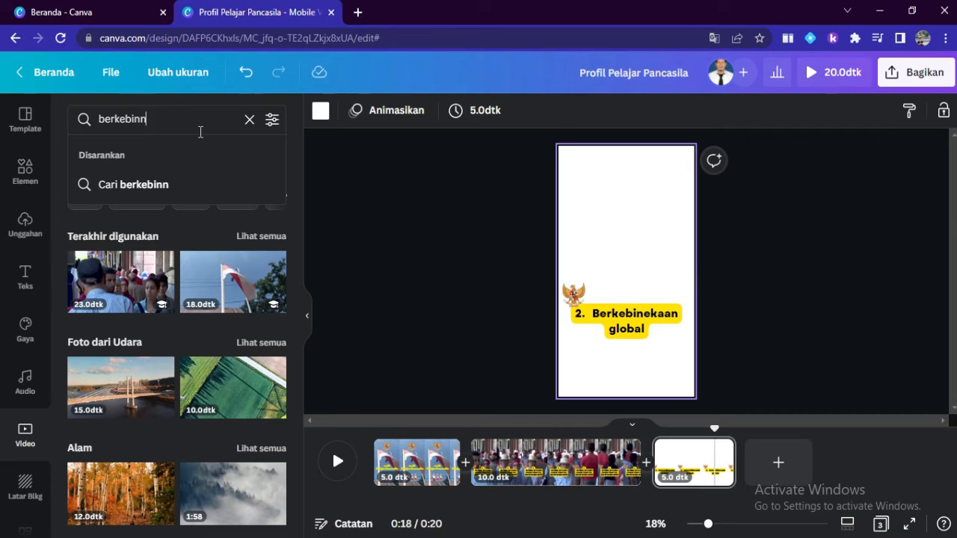
{"action": "type", "text": "ekaan global"}
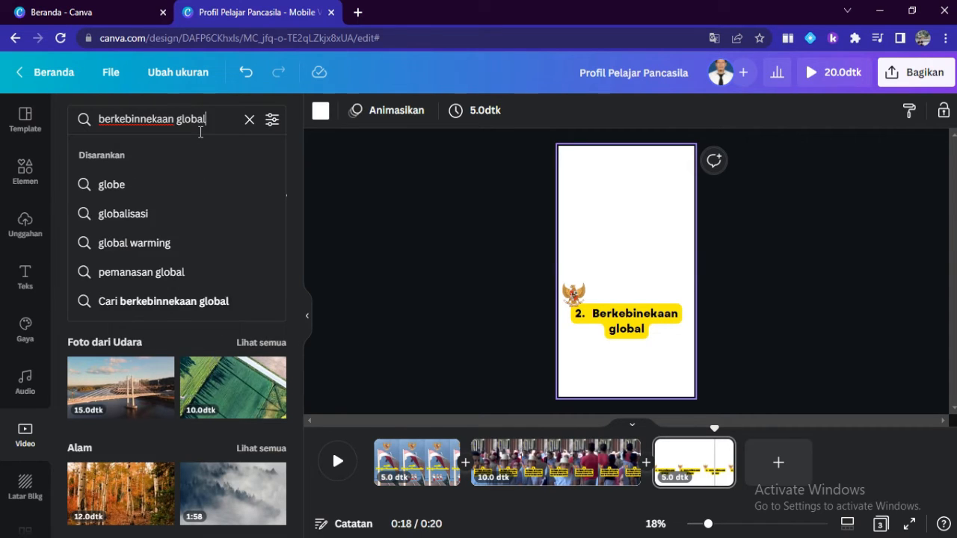
{"action": "key", "text": "Return"}
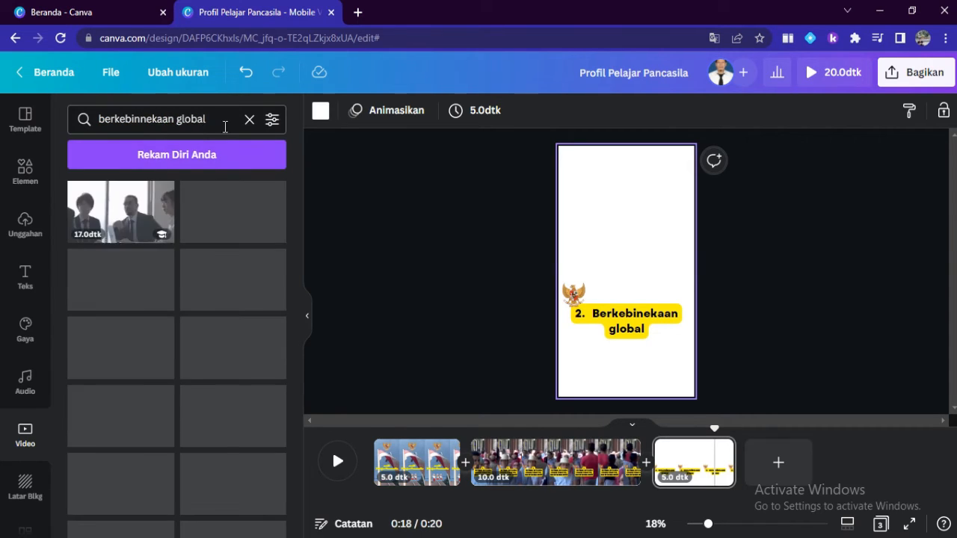
Add the 43-second video of five people standing in a gym to page 3 and stretch it to fill the whole page
{"action": "left_click_drag", "start_coordinate": [299, 213], "coordinate": [292, 364]}
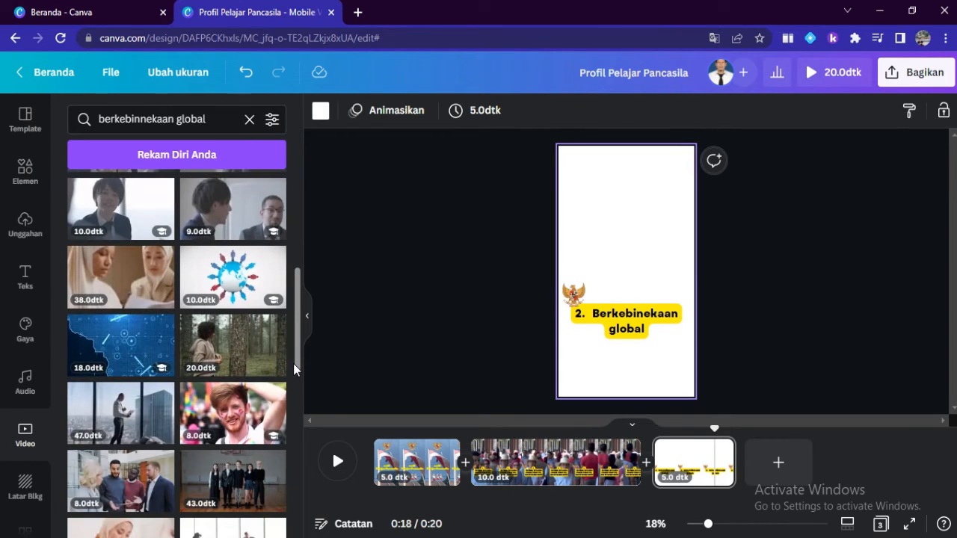
{"action": "left_click_drag", "start_coordinate": [293, 355], "coordinate": [297, 387]}
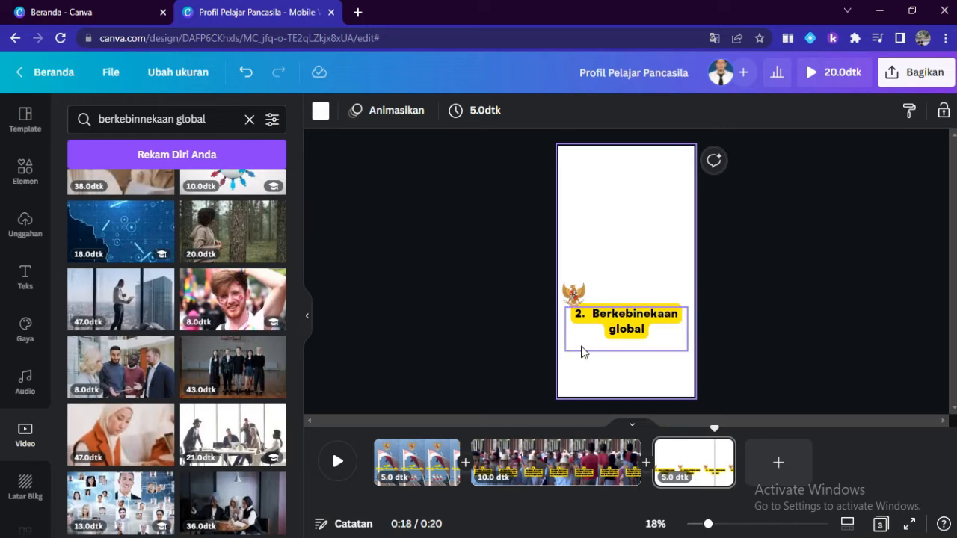
{"action": "left_click", "coordinate": [240, 379]}
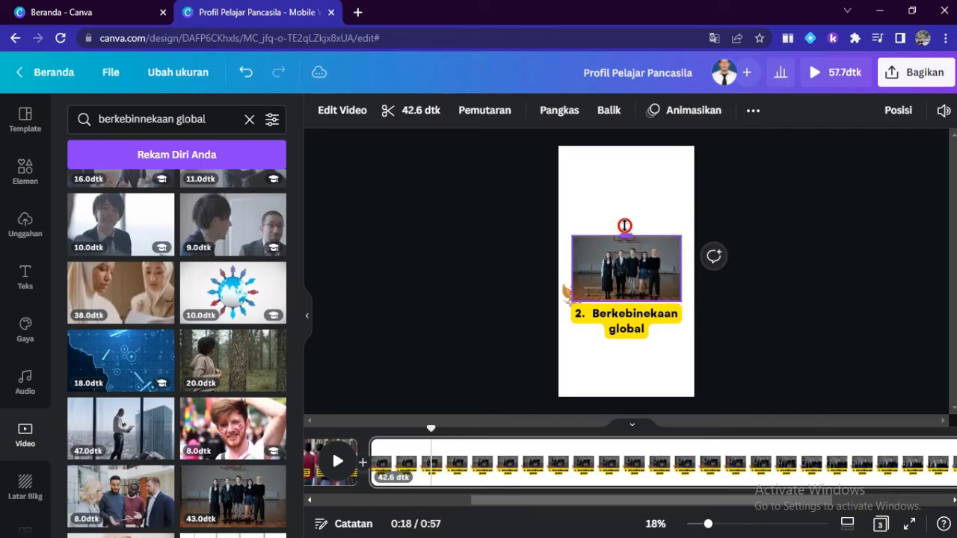
{"action": "left_click_drag", "start_coordinate": [624, 225], "coordinate": [620, 141]}
{"action": "left_click_drag", "start_coordinate": [565, 224], "coordinate": [554, 225]}
{"action": "left_click_drag", "start_coordinate": [688, 222], "coordinate": [695, 224]}
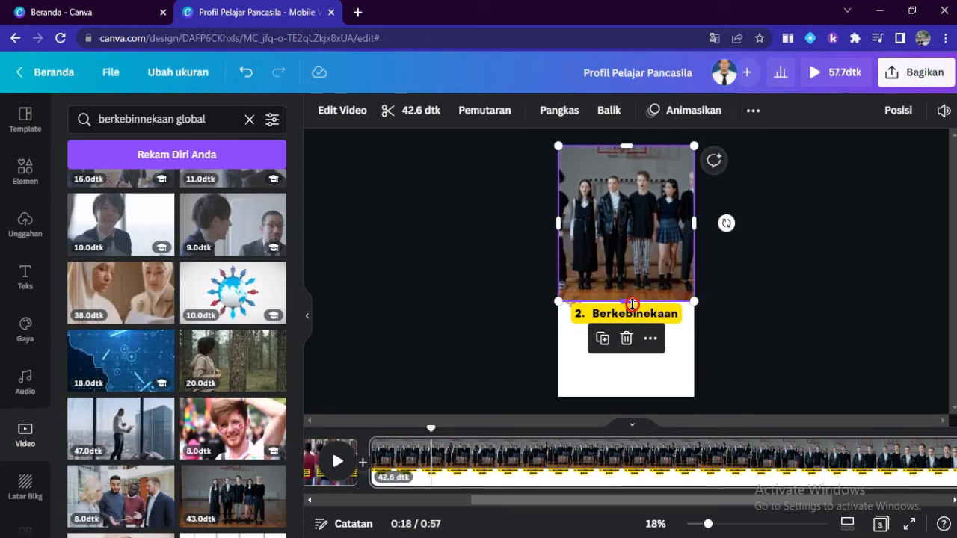
{"action": "left_click_drag", "start_coordinate": [631, 304], "coordinate": [631, 398]}
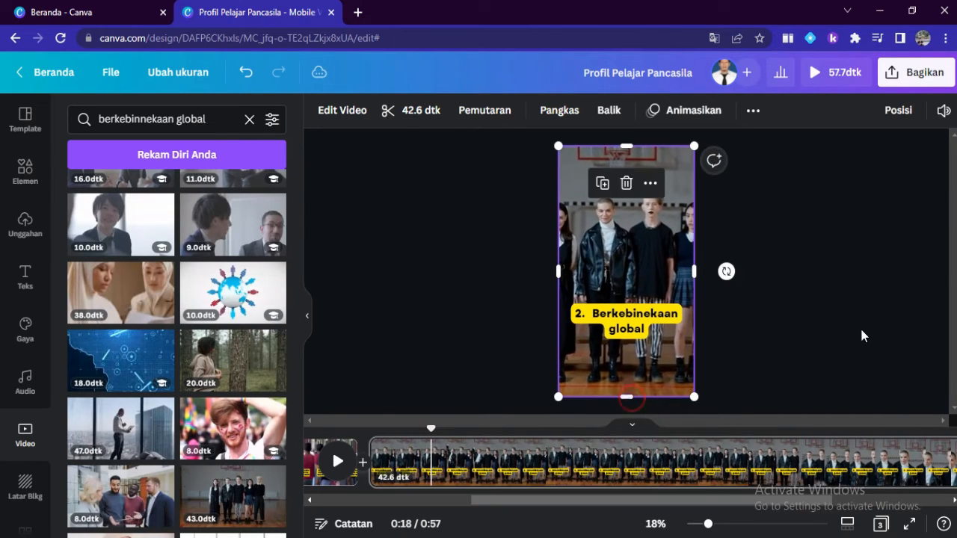
{"action": "left_click", "coordinate": [862, 331]}
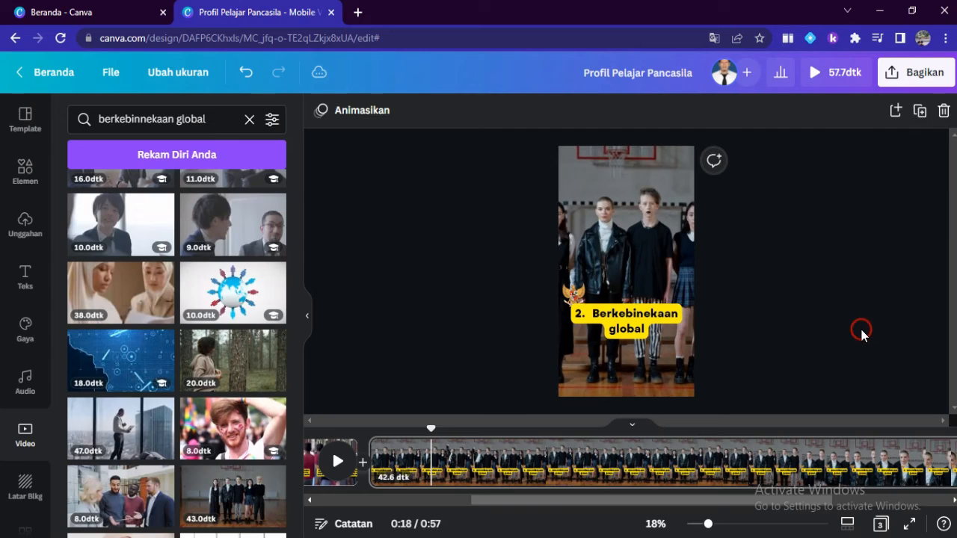
Try white as the text color of the page 3 heading, undoing the change
{"action": "left_click", "coordinate": [654, 317]}
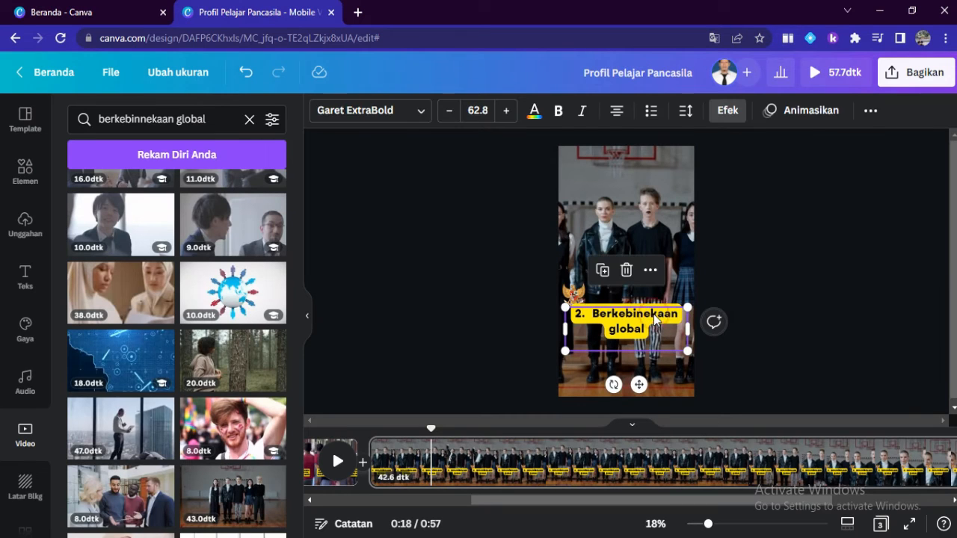
{"action": "left_click", "coordinate": [534, 110]}
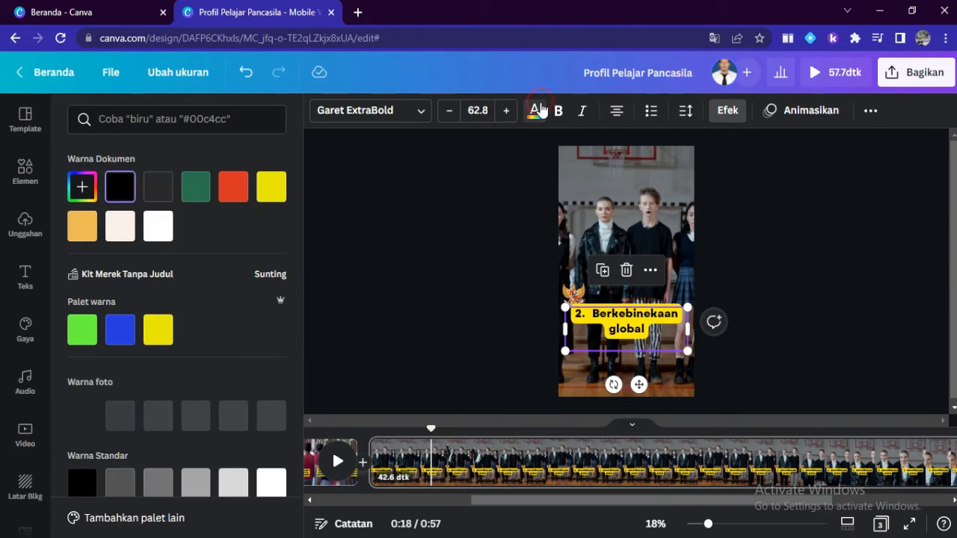
{"action": "left_click", "coordinate": [164, 227]}
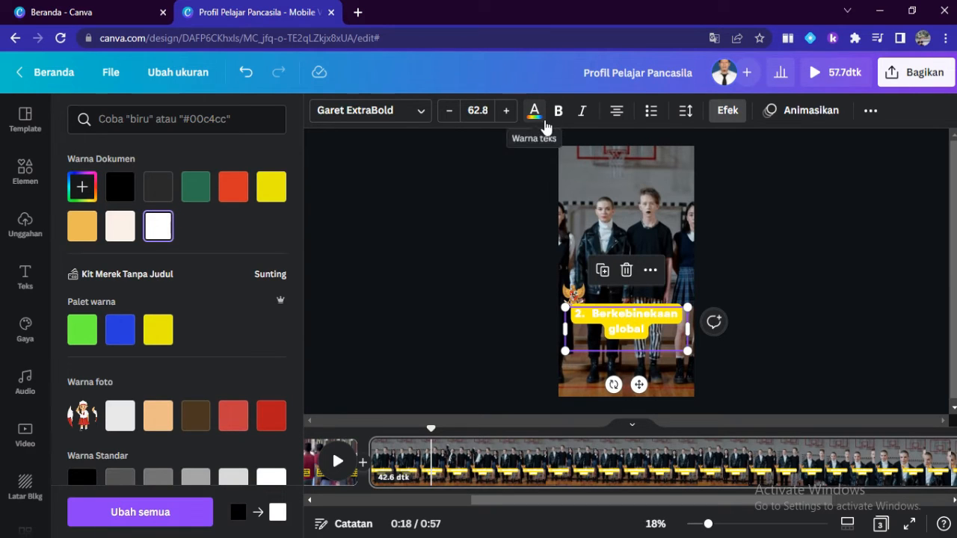
{"action": "left_click", "coordinate": [795, 255]}
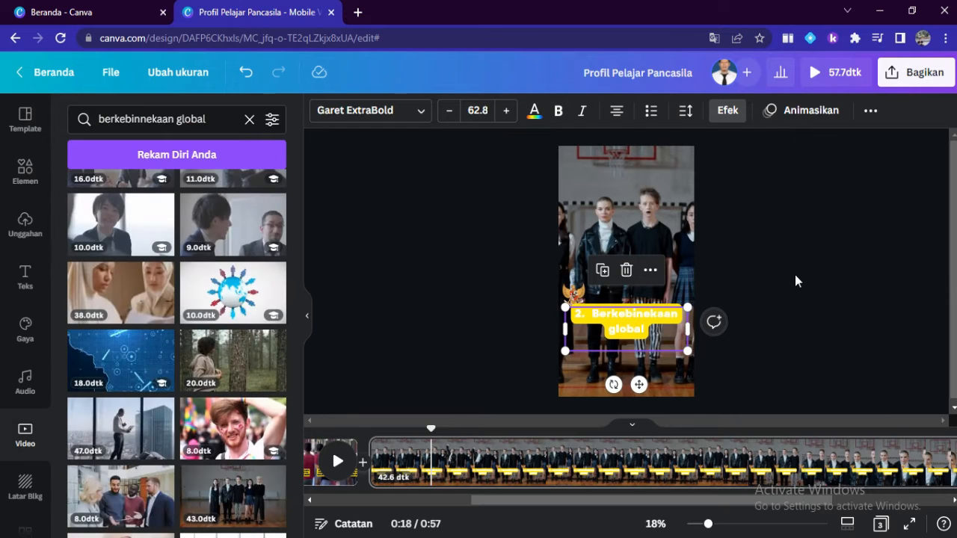
{"action": "key", "text": "ctrl+z"}
Change the background effect color of the page 3 heading to white
{"action": "left_click", "coordinate": [727, 110]}
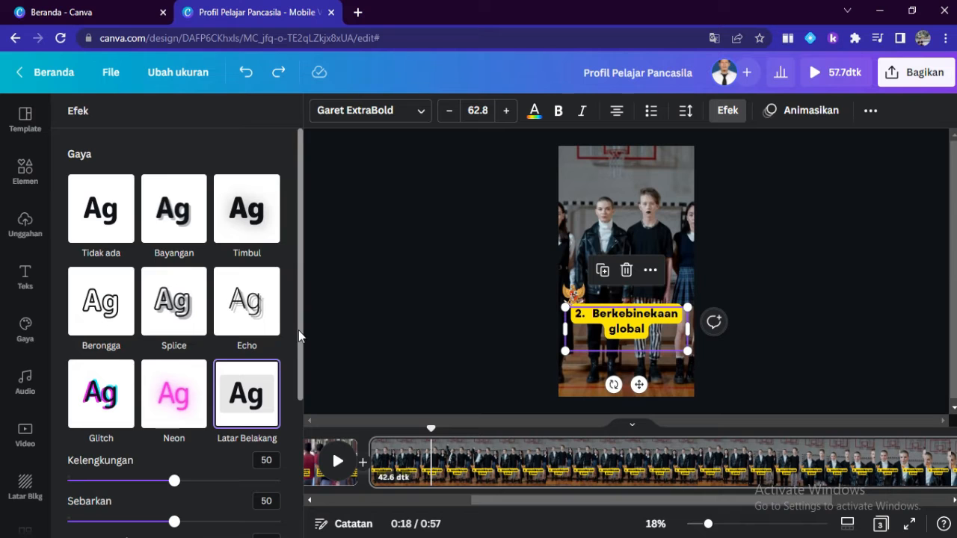
{"action": "scroll", "coordinate": [298, 359], "scroll_direction": "down", "scroll_amount": 3}
{"action": "left_click", "coordinate": [270, 436]}
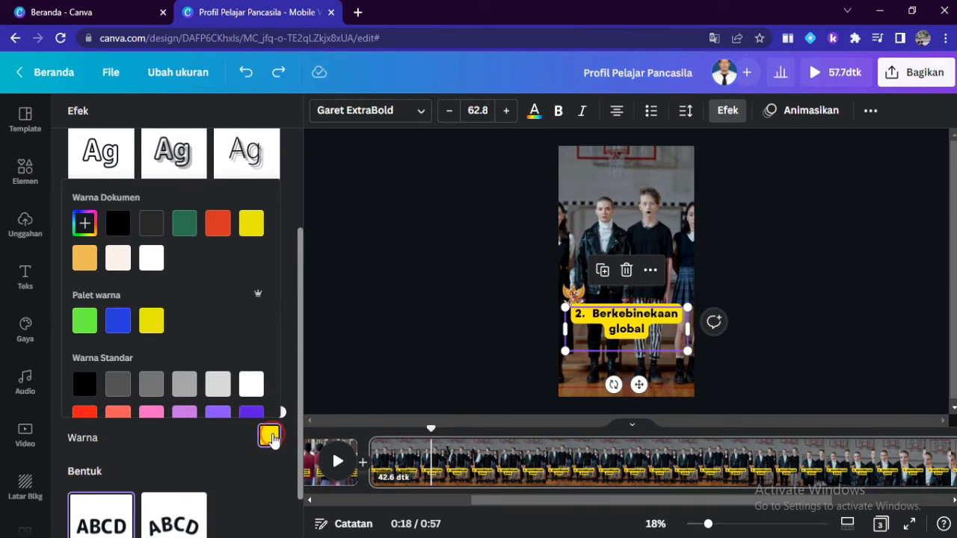
{"action": "left_click", "coordinate": [251, 384]}
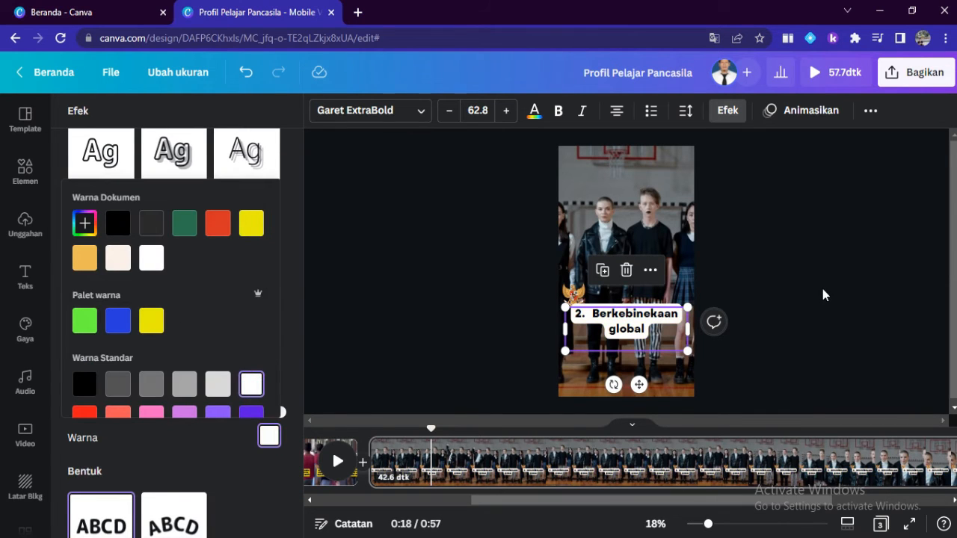
{"action": "left_click", "coordinate": [822, 294]}
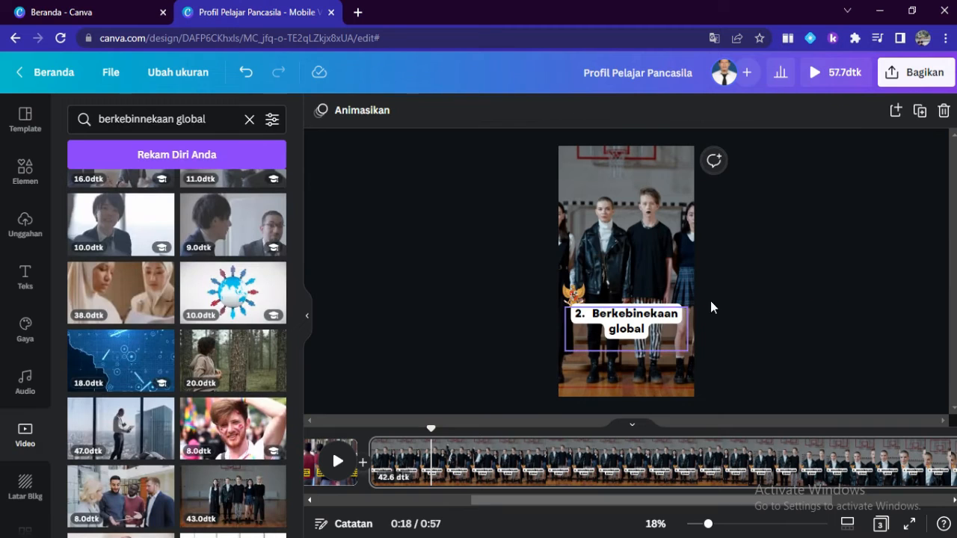
{"action": "left_click", "coordinate": [573, 293]}
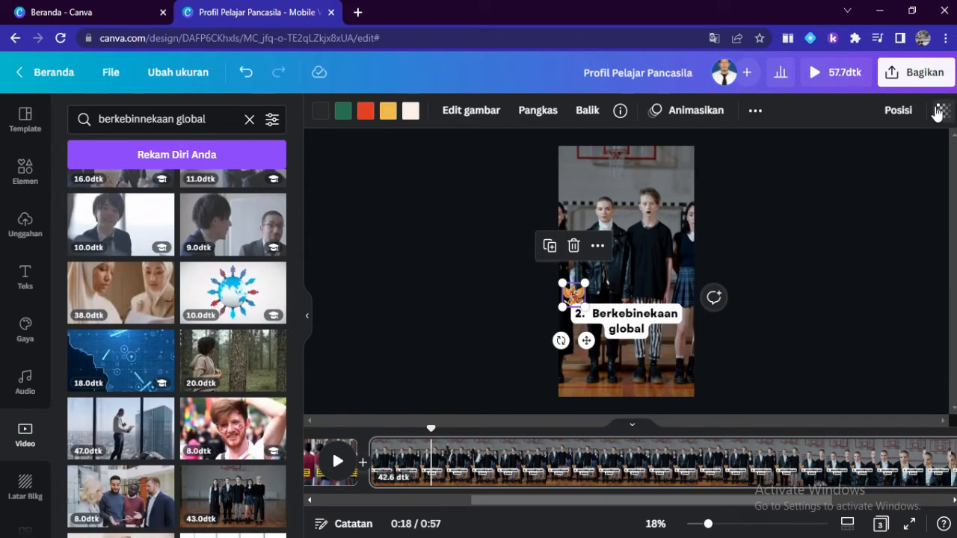
{"action": "left_click", "coordinate": [897, 110]}
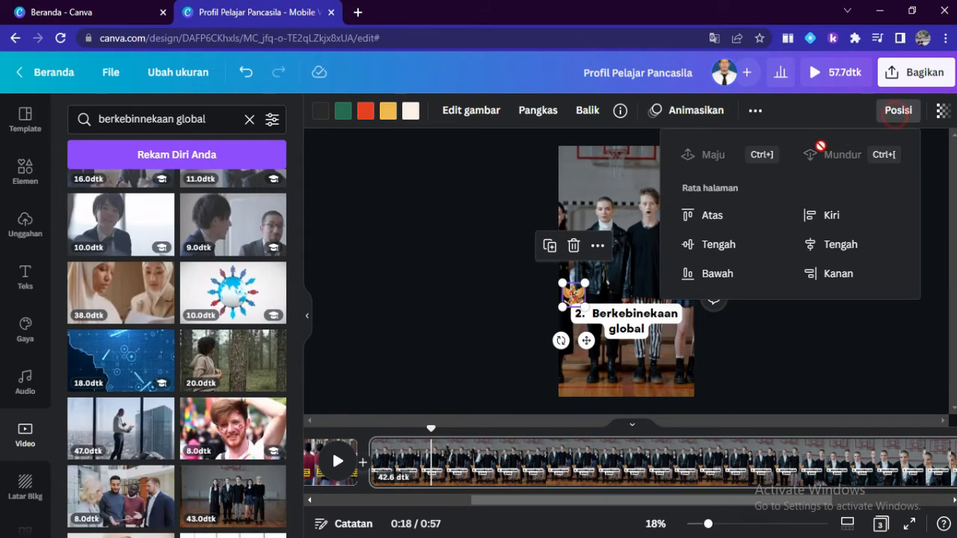
{"action": "left_click", "coordinate": [796, 329]}
{"action": "left_click", "coordinate": [766, 321]}
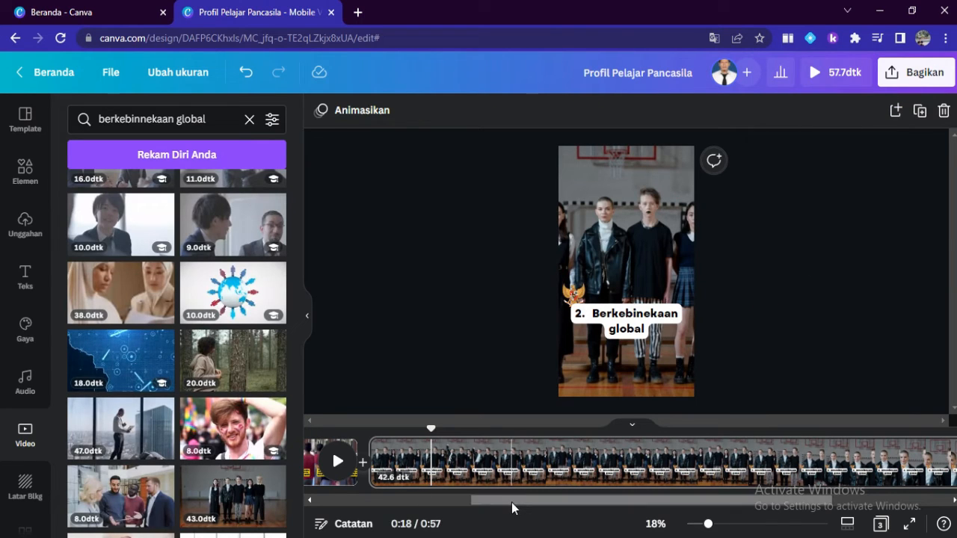
Shorten page 3 to 5.0 seconds
{"action": "left_click_drag", "start_coordinate": [495, 495], "coordinate": [643, 506]}
{"action": "left_click_drag", "start_coordinate": [875, 456], "coordinate": [482, 423]}
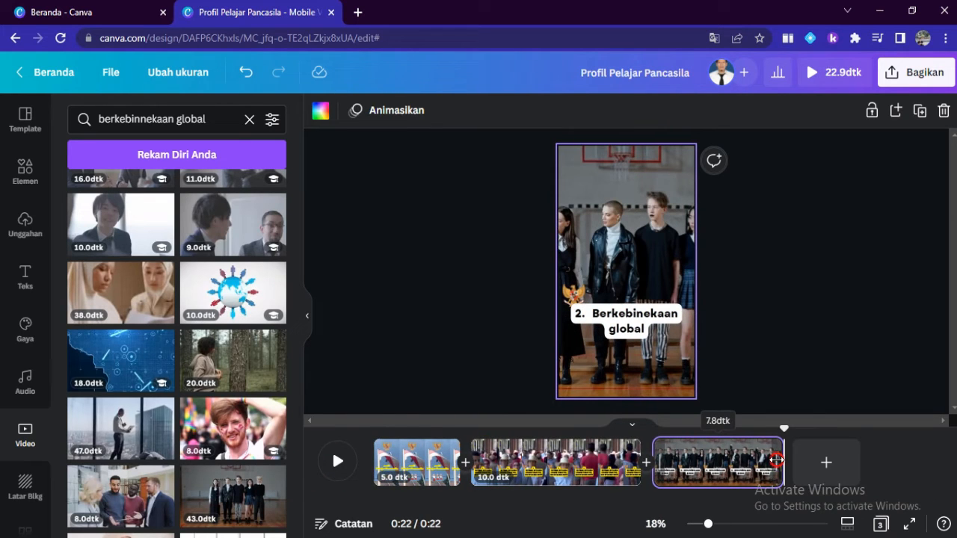
{"action": "left_click_drag", "start_coordinate": [777, 461], "coordinate": [730, 464]}
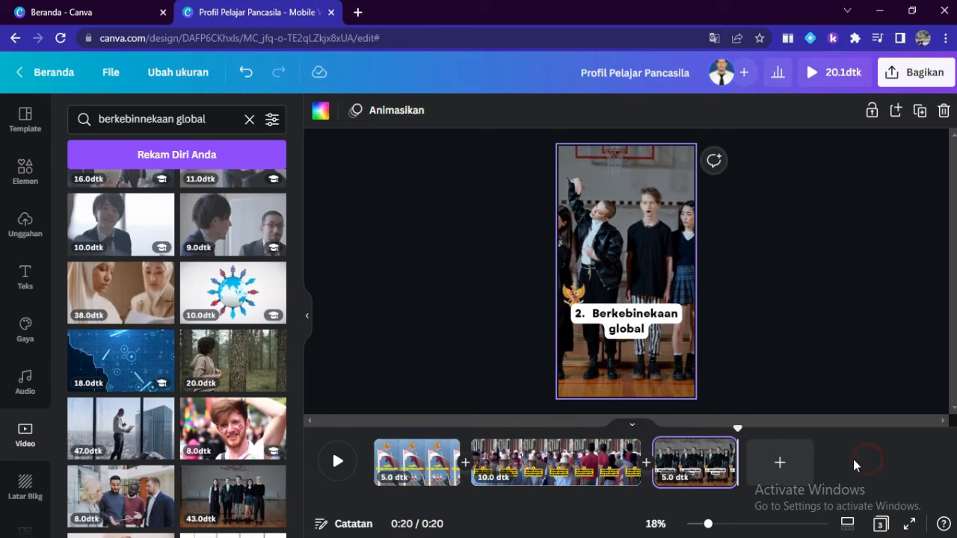
Duplicate page 3 as page 4 and delete the gym video from the copy
{"action": "left_click", "coordinate": [726, 449]}
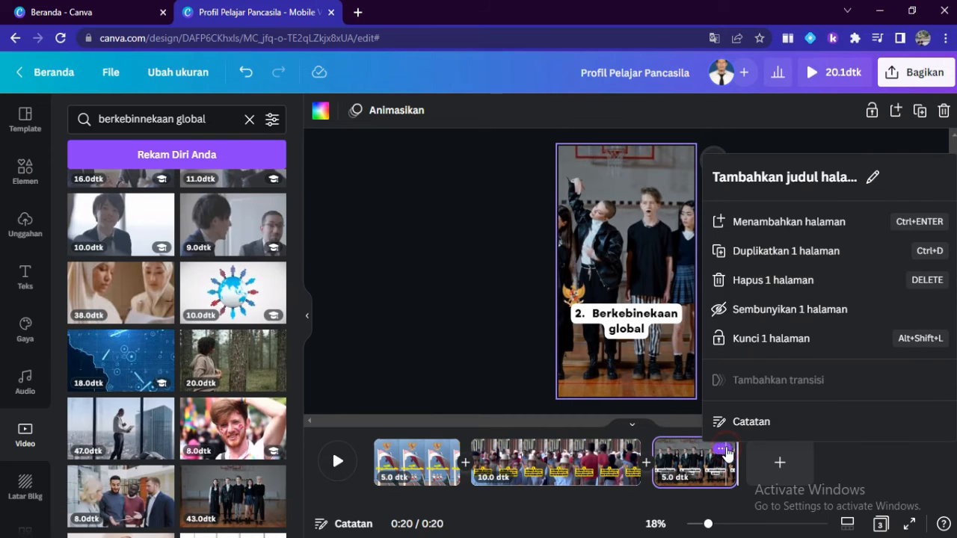
{"action": "left_click", "coordinate": [811, 249]}
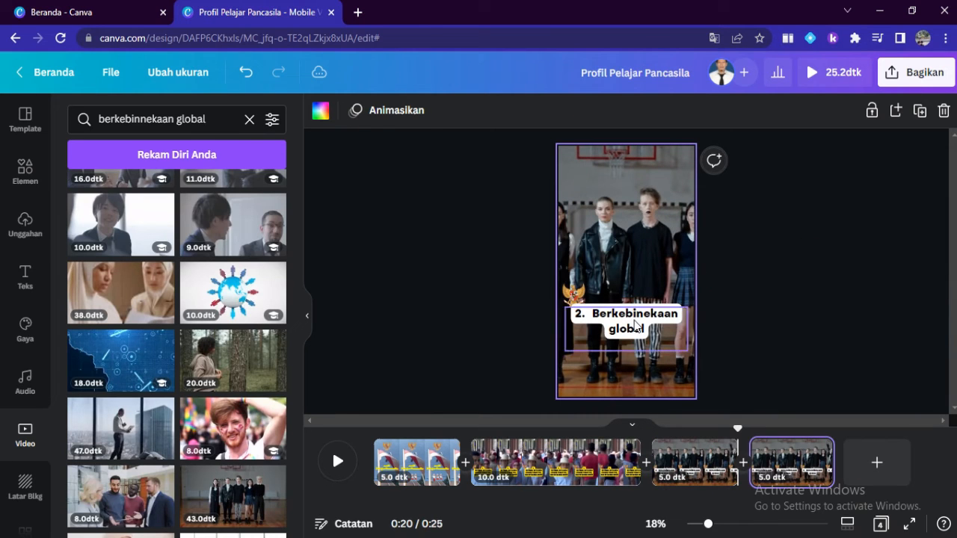
{"action": "left_click", "coordinate": [653, 245]}
{"action": "key", "text": "Delete"}
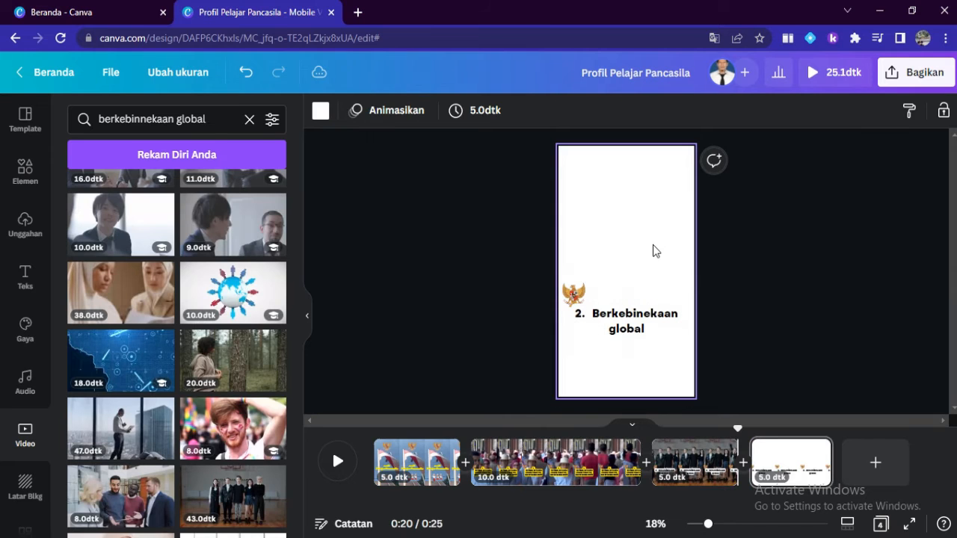
Switch to the Word script, copy the third trait "Bergotong royong" from the numbered list, and return to the Canva design
{"action": "left_click", "coordinate": [362, 493]}
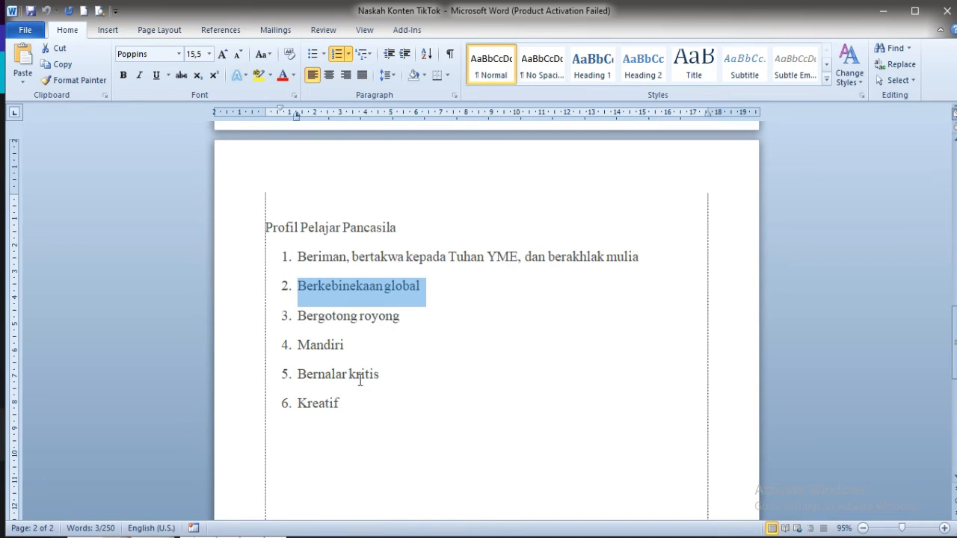
{"action": "left_click_drag", "start_coordinate": [297, 318], "coordinate": [401, 329]}
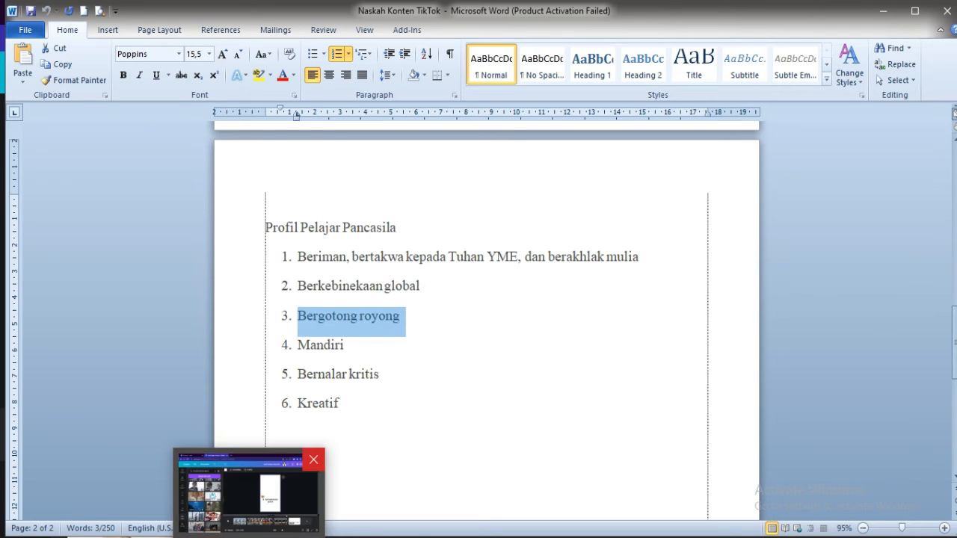
{"action": "left_click", "coordinate": [249, 490]}
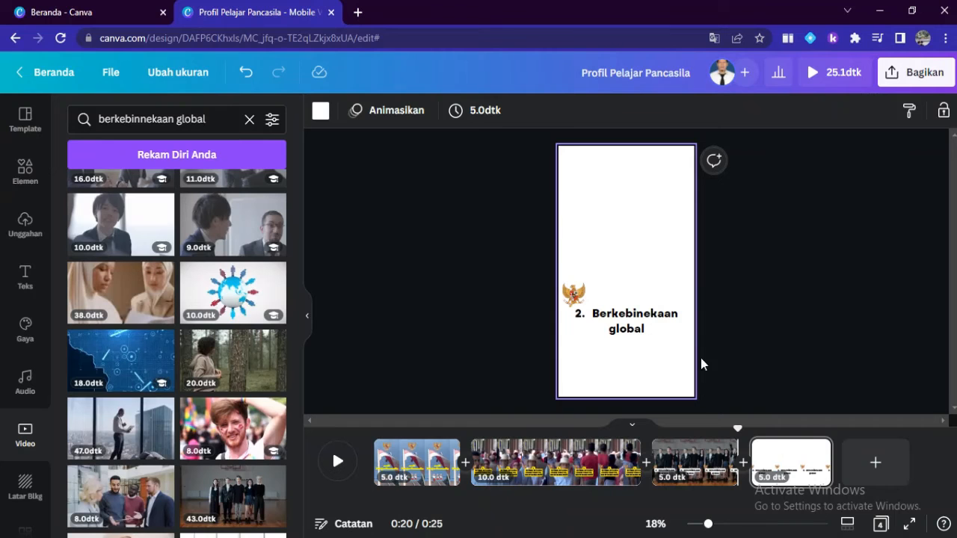
Replace the page 4 heading with "3. Bergotong royong", putting the number on its own line above the trait
{"action": "left_click", "coordinate": [602, 327]}
{"action": "double_click", "coordinate": [596, 314]}
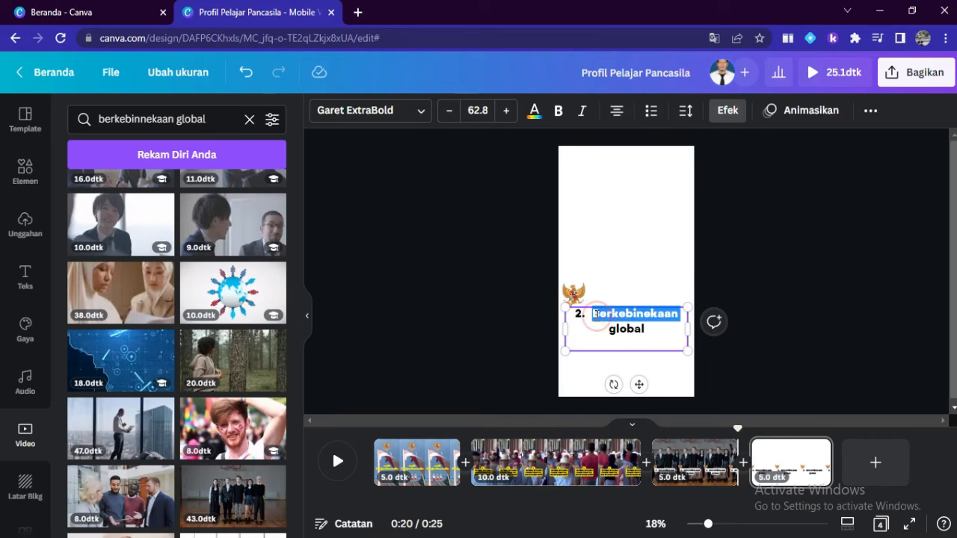
{"action": "key", "text": "ctrl+a"}
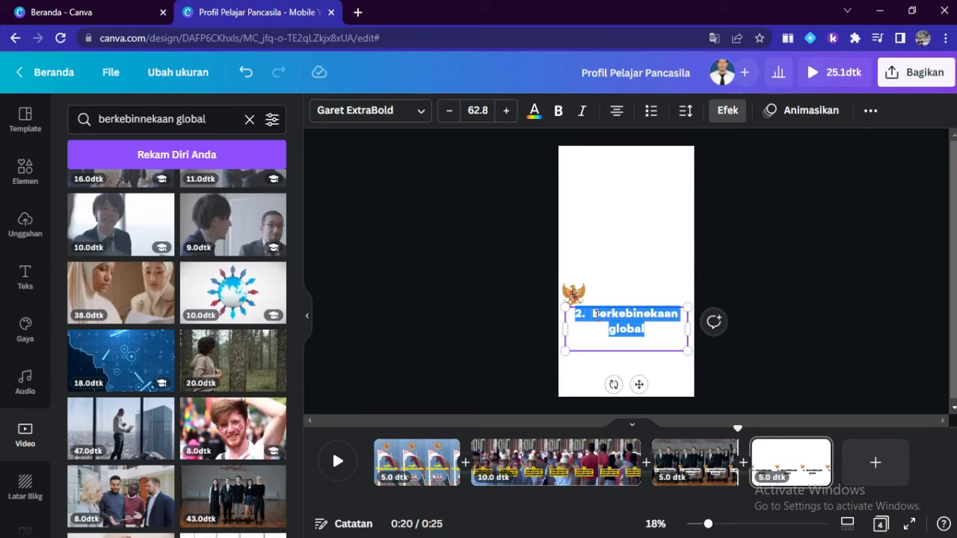
{"action": "type", "text": "3. Bergotong royong"}
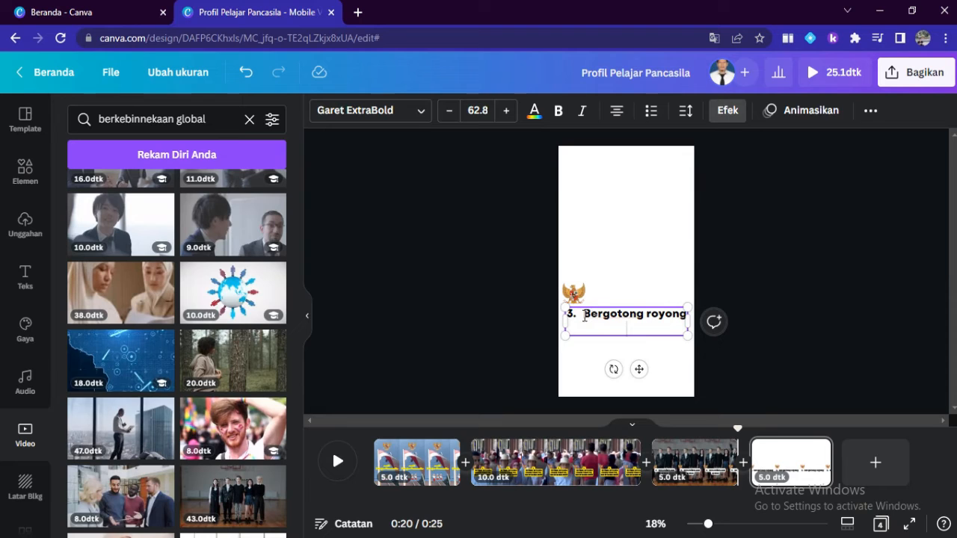
{"action": "left_click", "coordinate": [585, 315]}
{"action": "key", "text": "Return"}
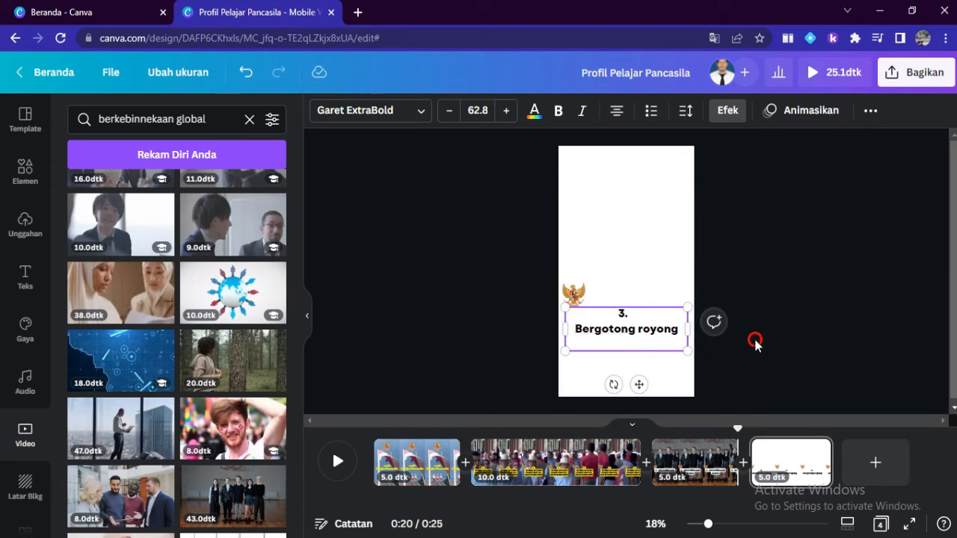
{"action": "left_click", "coordinate": [755, 343]}
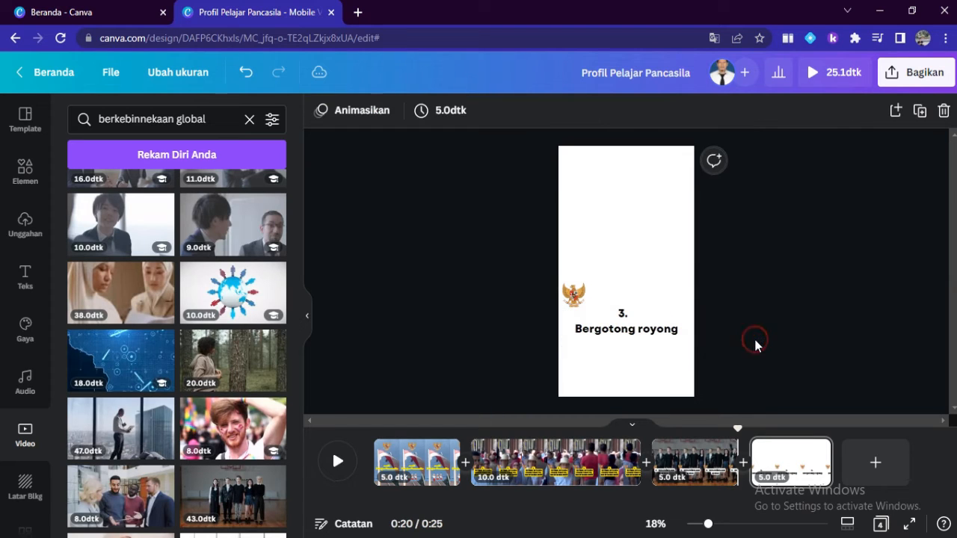
Change the background effect color of the page 4 heading to the blue from the color palette
{"action": "left_click", "coordinate": [643, 327]}
{"action": "left_click", "coordinate": [737, 118]}
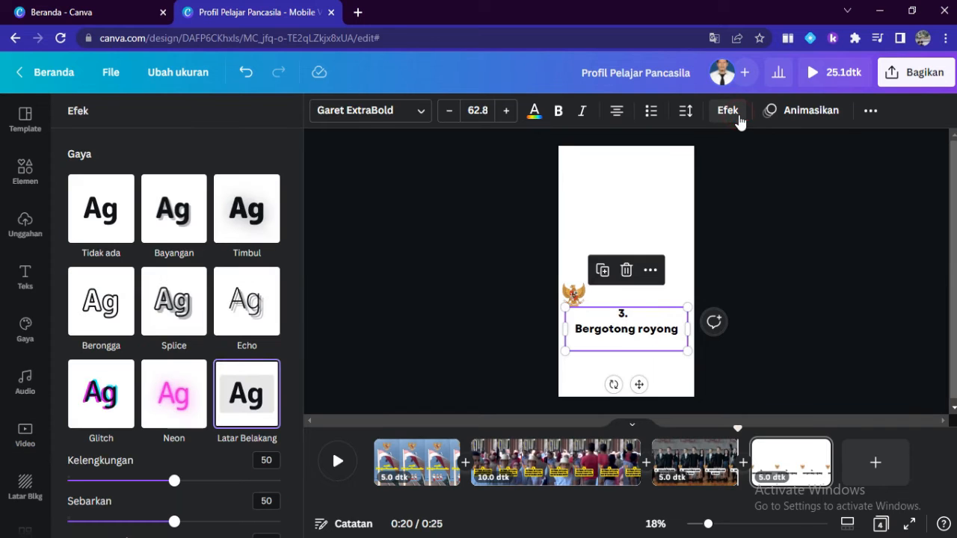
{"action": "scroll", "coordinate": [298, 264], "scroll_direction": "down", "scroll_amount": 3}
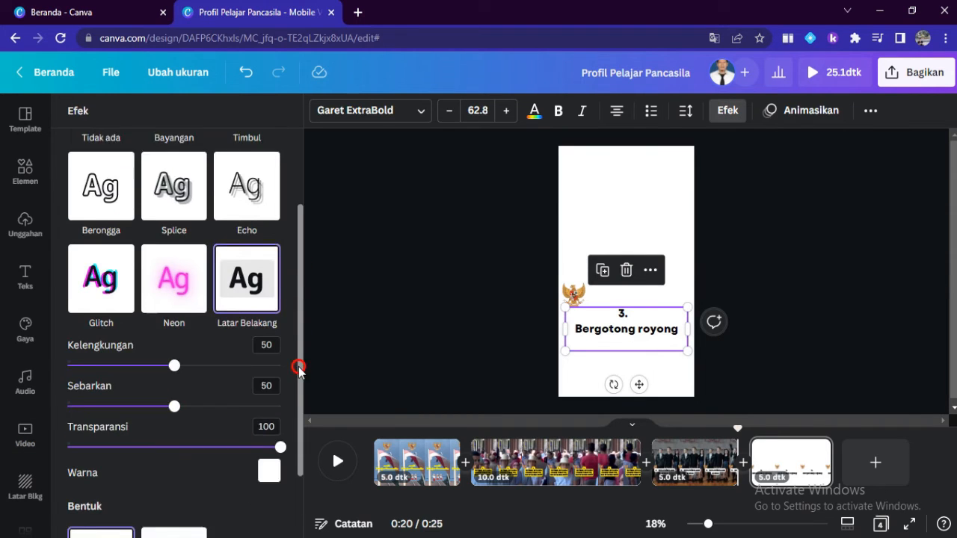
{"action": "left_click", "coordinate": [269, 382]}
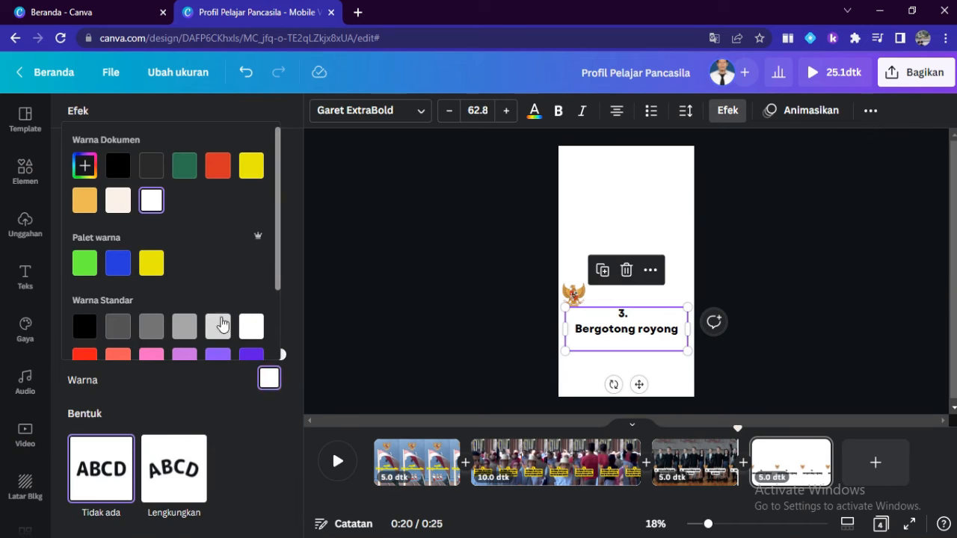
{"action": "left_click", "coordinate": [119, 268]}
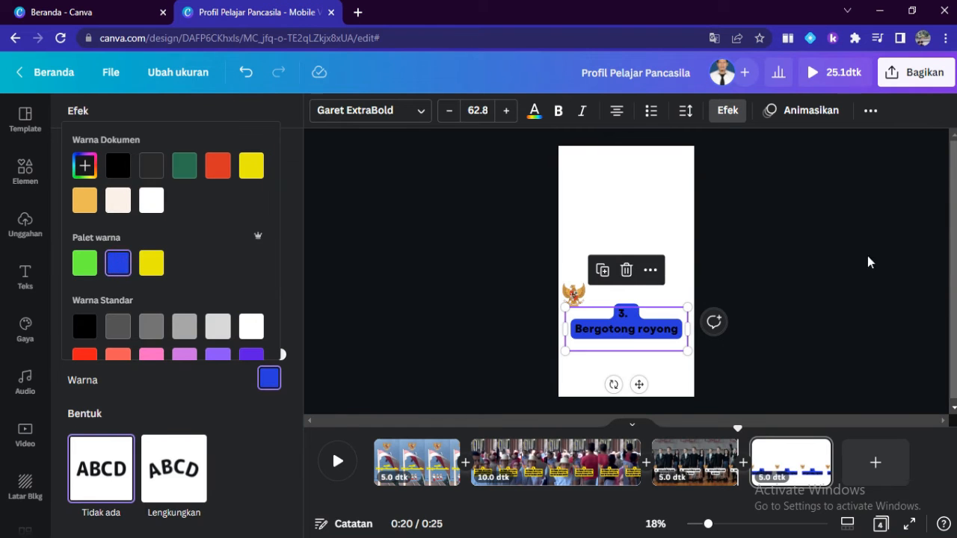
{"action": "left_click", "coordinate": [794, 272]}
{"action": "left_click", "coordinate": [797, 266]}
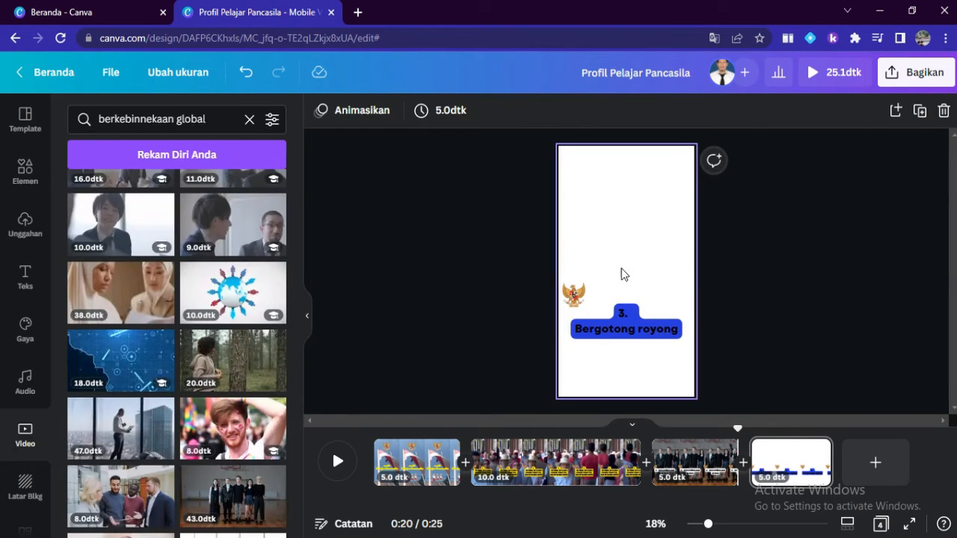
Search the video library for "gotong royong" and browse the clips for a suitable page 4 background
{"action": "scroll", "coordinate": [635, 229], "scroll_direction": "up", "scroll_amount": 2}
{"action": "scroll", "coordinate": [542, 224], "scroll_direction": "down", "scroll_amount": 2}
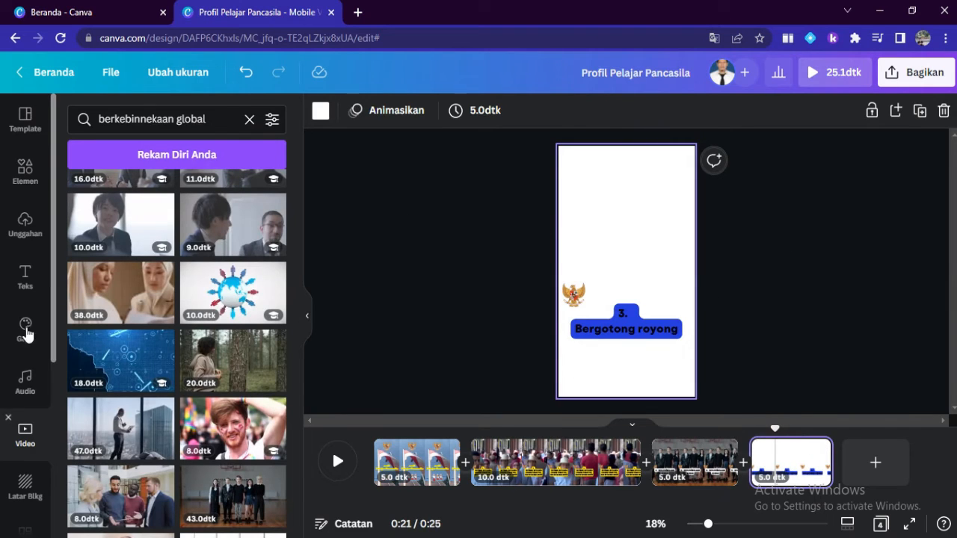
{"action": "left_click", "coordinate": [249, 121]}
{"action": "type", "text": "g"}
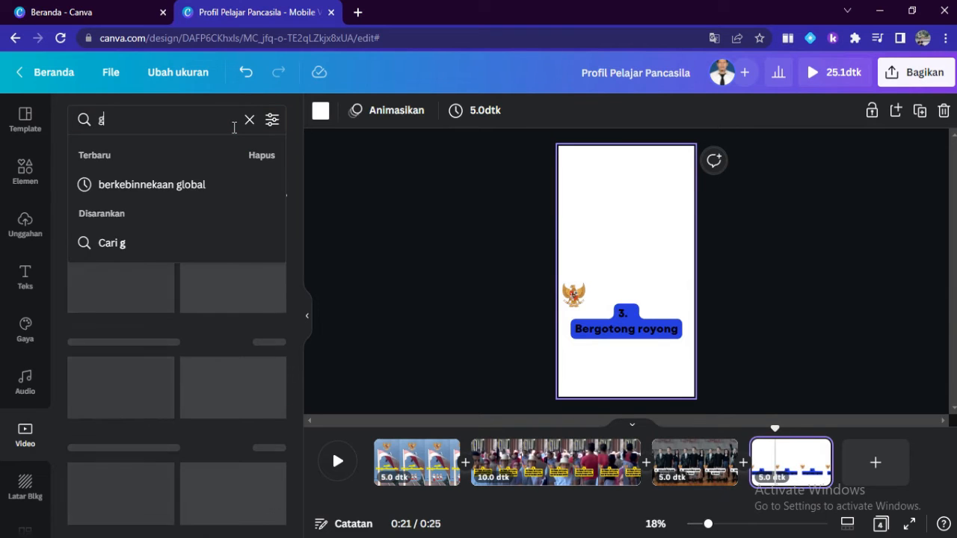
{"action": "type", "text": "otong"}
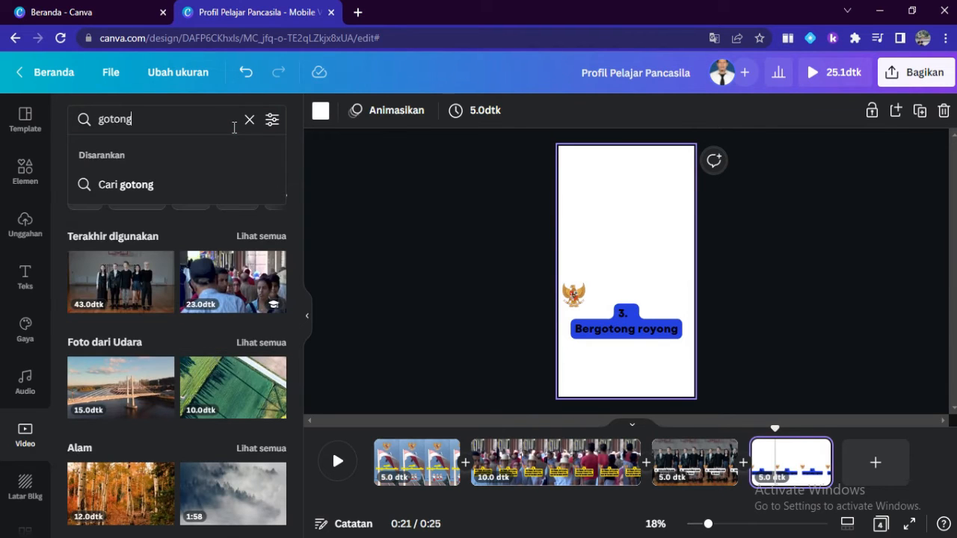
{"action": "type", "text": " royon"}
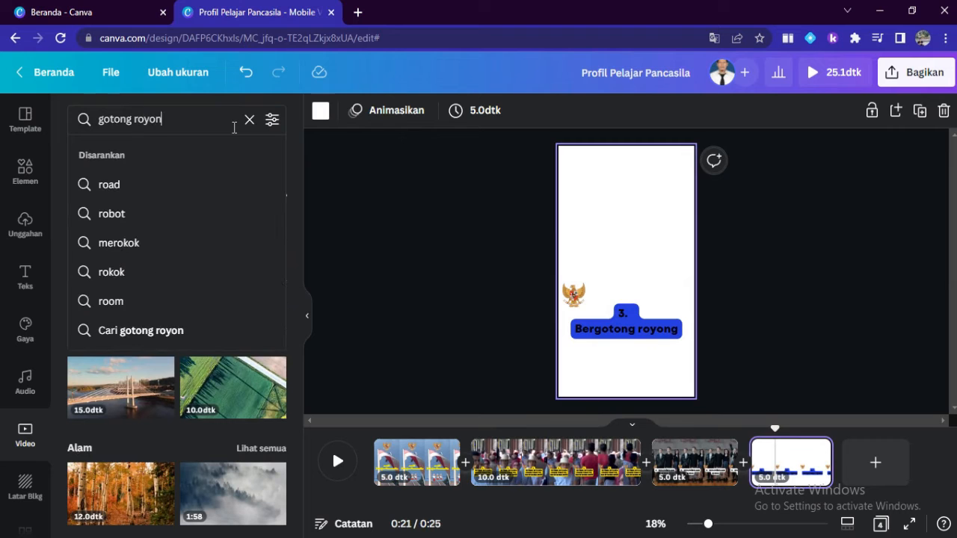
{"action": "type", "text": "g"}
{"action": "key", "text": "Return"}
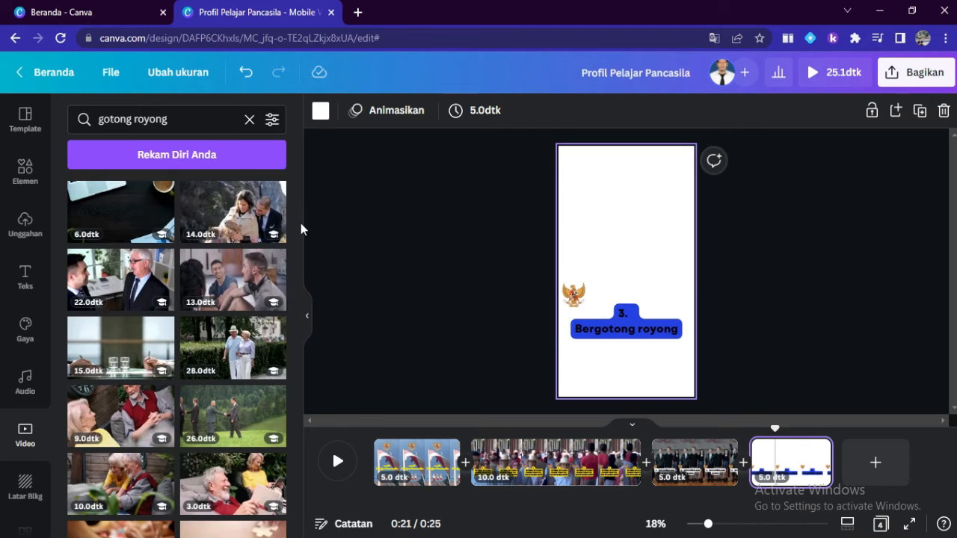
{"action": "left_click_drag", "start_coordinate": [296, 235], "coordinate": [287, 499]}
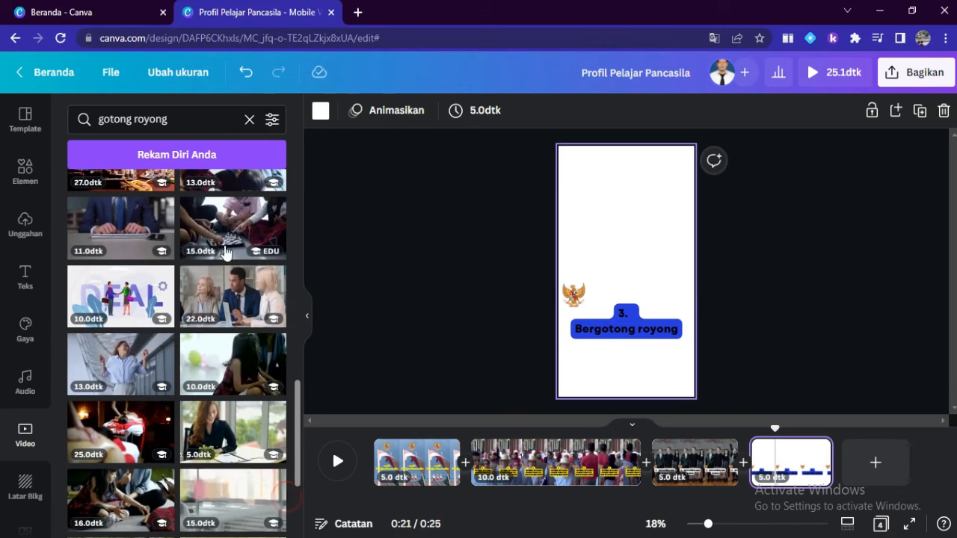
Search the video library for "kerjasama" and add the 26-second clip of businessmen shaking hands on grass to page 4
{"action": "left_click", "coordinate": [250, 120]}
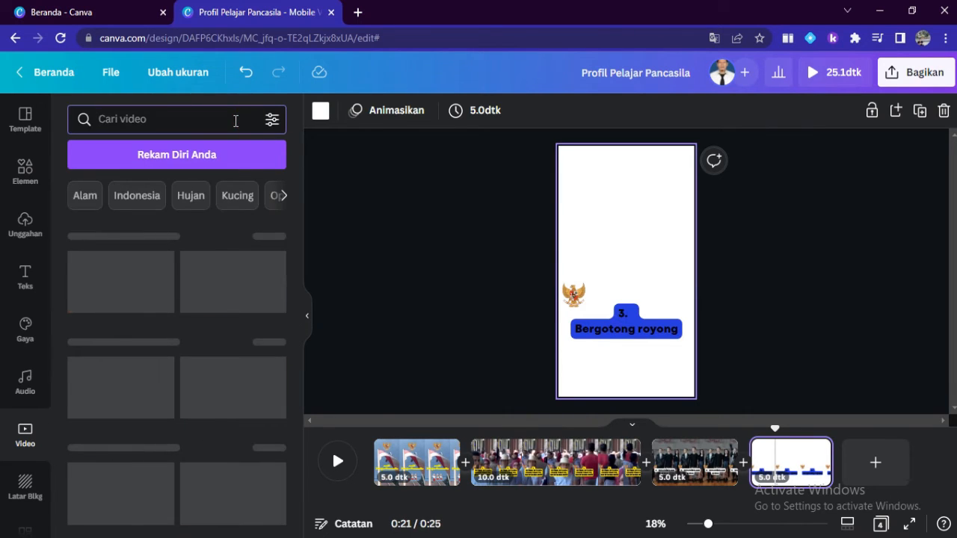
{"action": "type", "text": "kerjasama"}
{"action": "key", "text": "Return"}
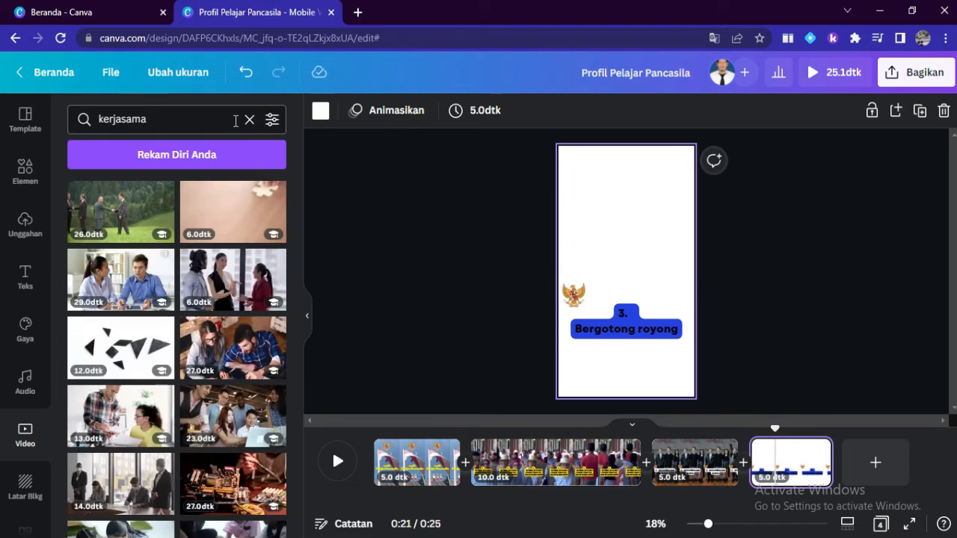
{"action": "left_click", "coordinate": [120, 211]}
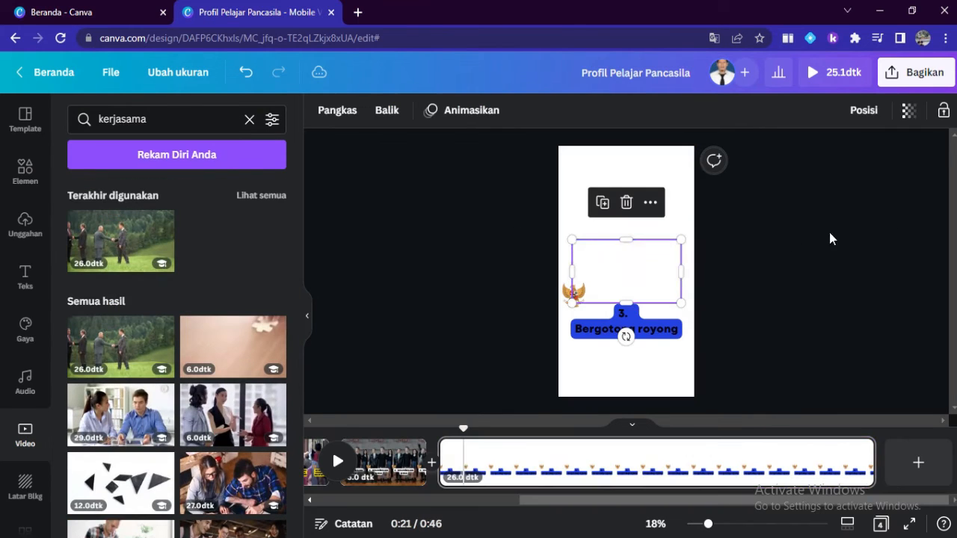
Stretch the handshake video on all four sides so that it covers the whole of page 4
{"action": "left_click_drag", "start_coordinate": [626, 238], "coordinate": [625, 142]}
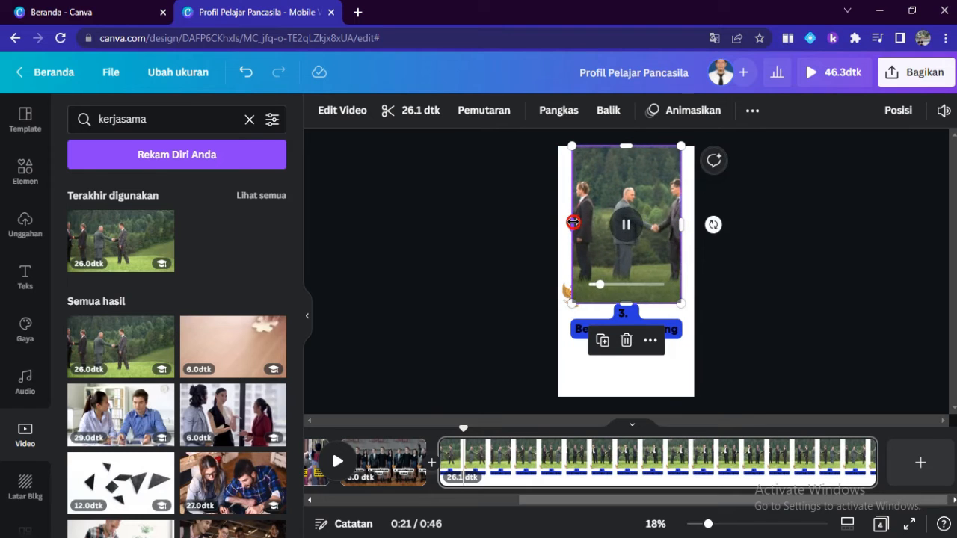
{"action": "left_click_drag", "start_coordinate": [573, 222], "coordinate": [558, 222]}
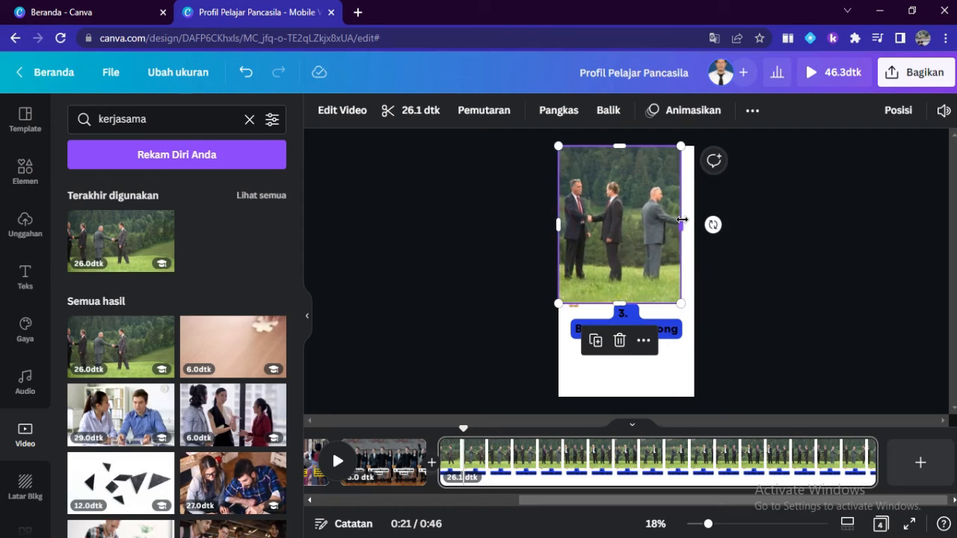
{"action": "left_click_drag", "start_coordinate": [682, 220], "coordinate": [694, 220]}
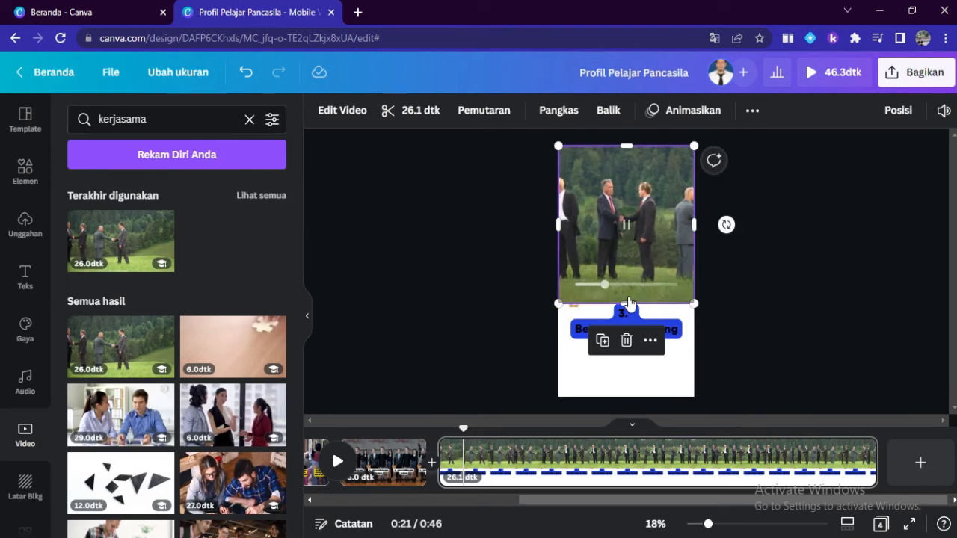
{"action": "left_click_drag", "start_coordinate": [627, 303], "coordinate": [615, 396]}
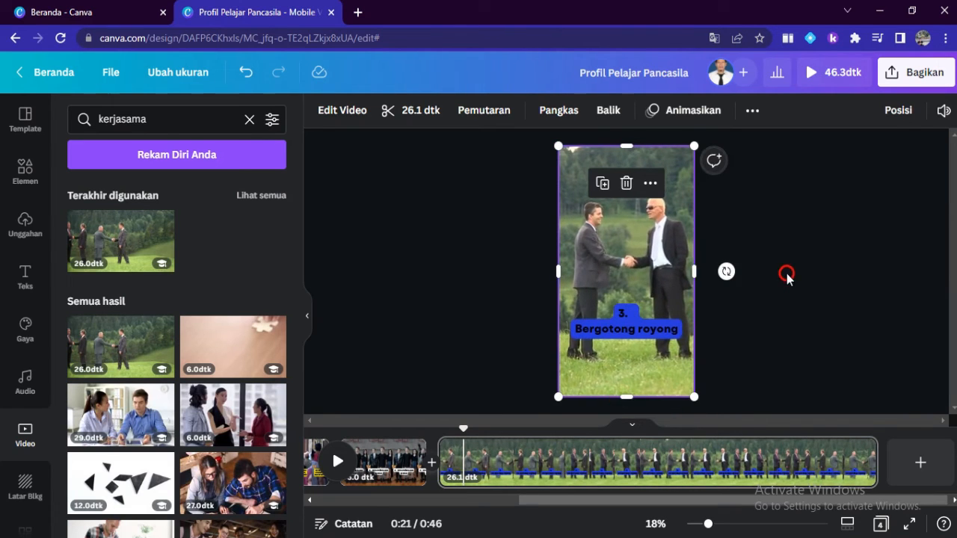
{"action": "left_click", "coordinate": [787, 274]}
Move the Garuda emblem to the top center of page 4 and shift the heading slightly lower
{"action": "left_click", "coordinate": [571, 299]}
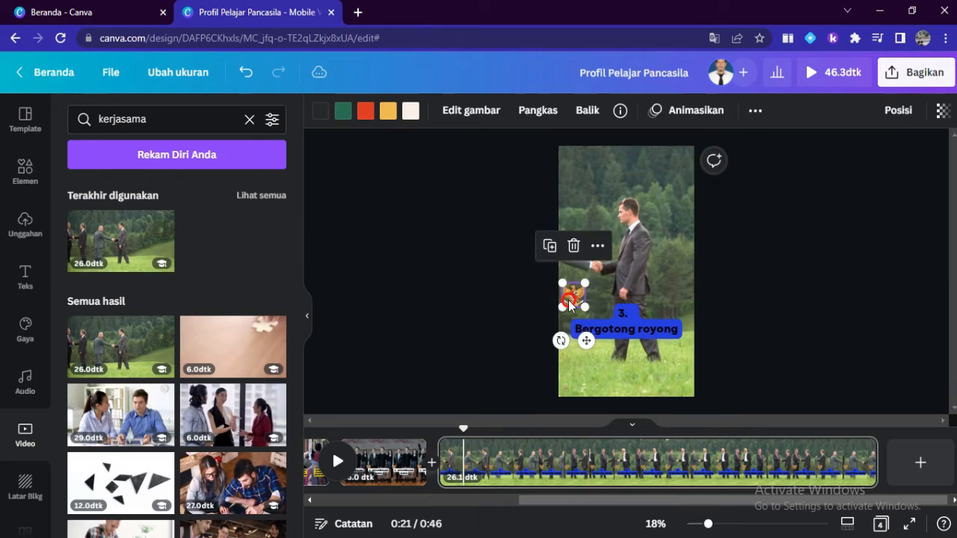
{"action": "left_click_drag", "start_coordinate": [570, 299], "coordinate": [631, 154]}
{"action": "left_click", "coordinate": [847, 244]}
{"action": "left_click", "coordinate": [776, 205]}
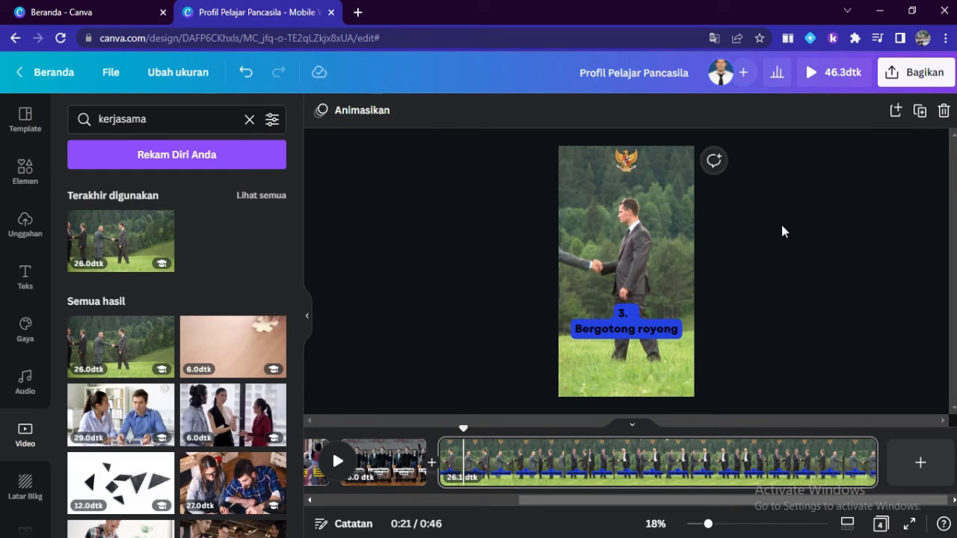
{"action": "left_click_drag", "start_coordinate": [629, 330], "coordinate": [636, 330]}
{"action": "left_click", "coordinate": [833, 216]}
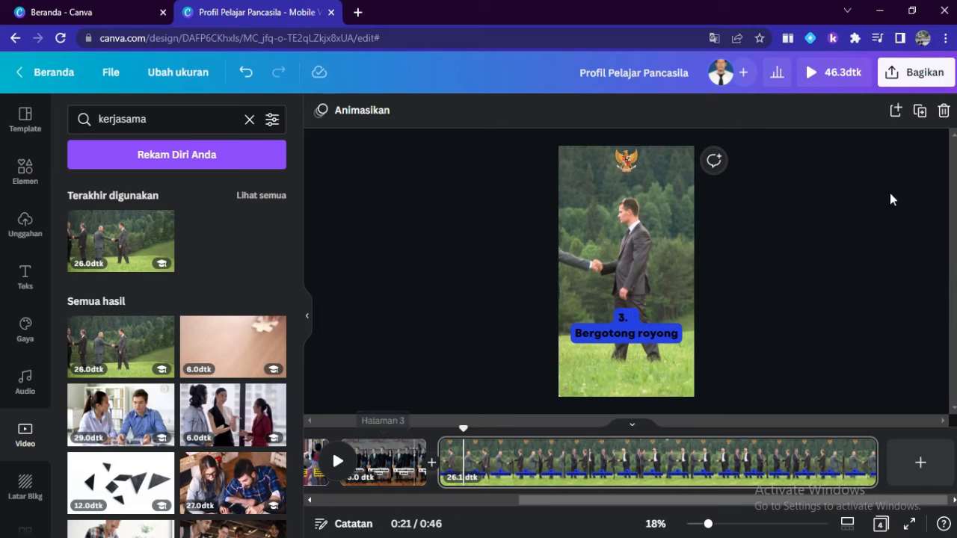
{"action": "left_click", "coordinate": [633, 335]}
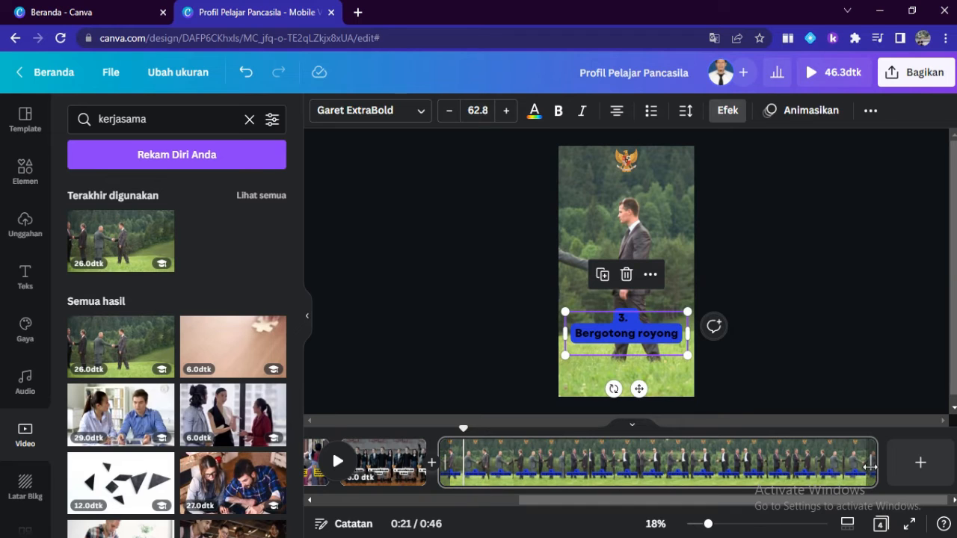
Shorten page 4 to 5.0 seconds and duplicate it as page 5
{"action": "left_click_drag", "start_coordinate": [868, 466], "coordinate": [512, 467]}
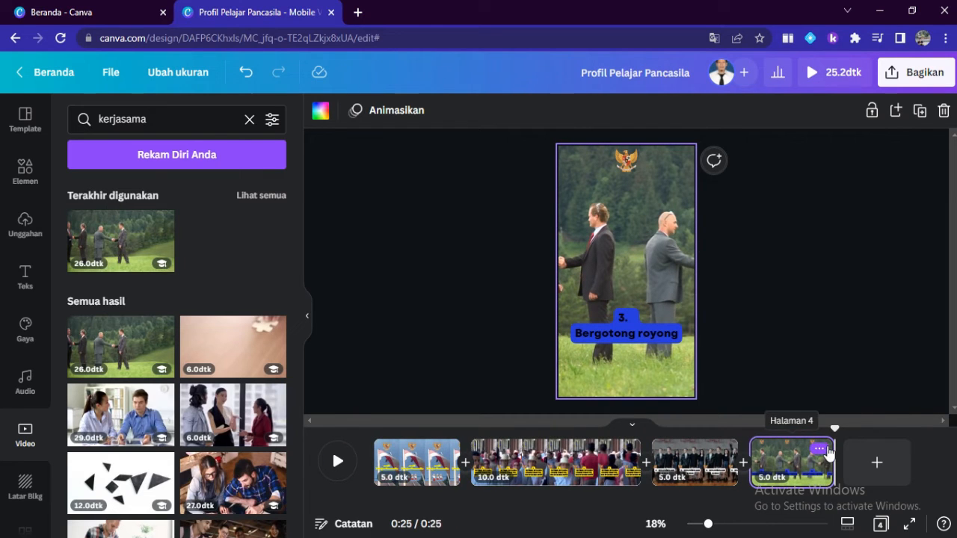
{"action": "left_click", "coordinate": [819, 447]}
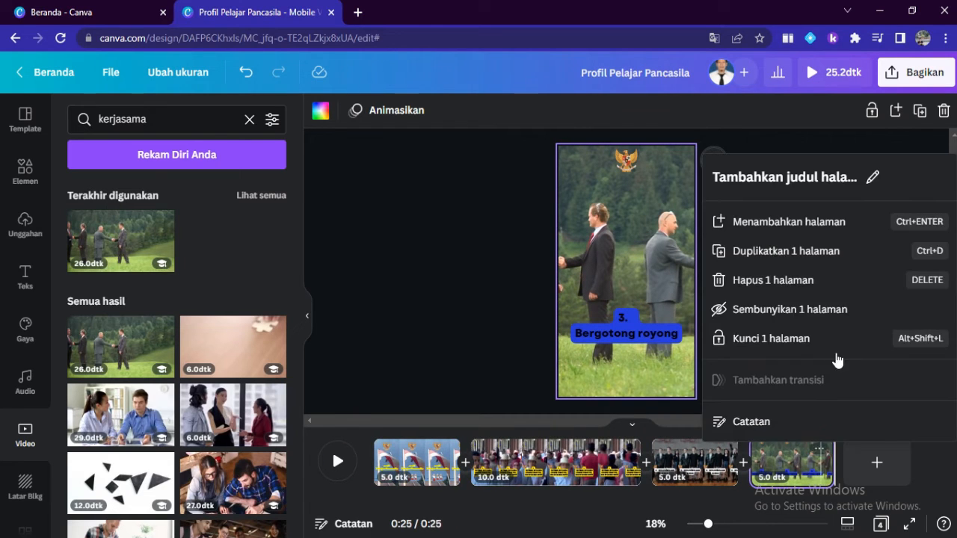
{"action": "left_click", "coordinate": [824, 254]}
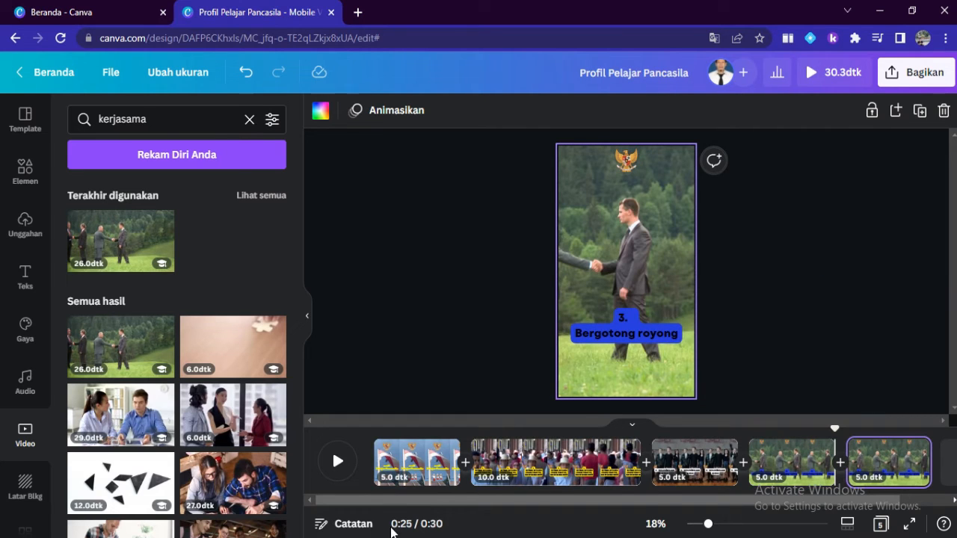
Copy "Mandiri" from the list in the Word document and change the page 5 heading to "4. Mandiri" on two lines
{"action": "key", "text": "alt+Tab"}
{"action": "left_click_drag", "start_coordinate": [298, 347], "coordinate": [348, 352]}
{"action": "key", "text": "alt+Tab"}
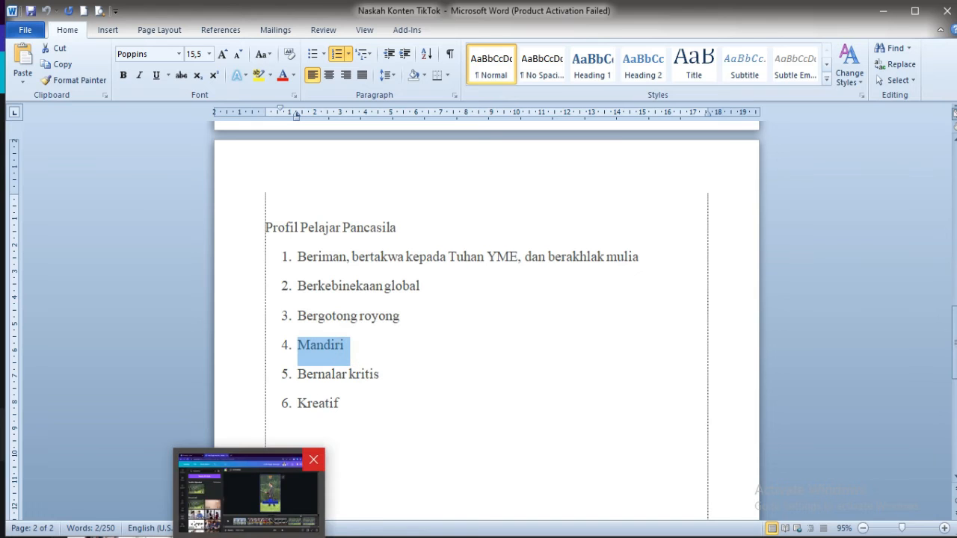
{"action": "left_click", "coordinate": [637, 336]}
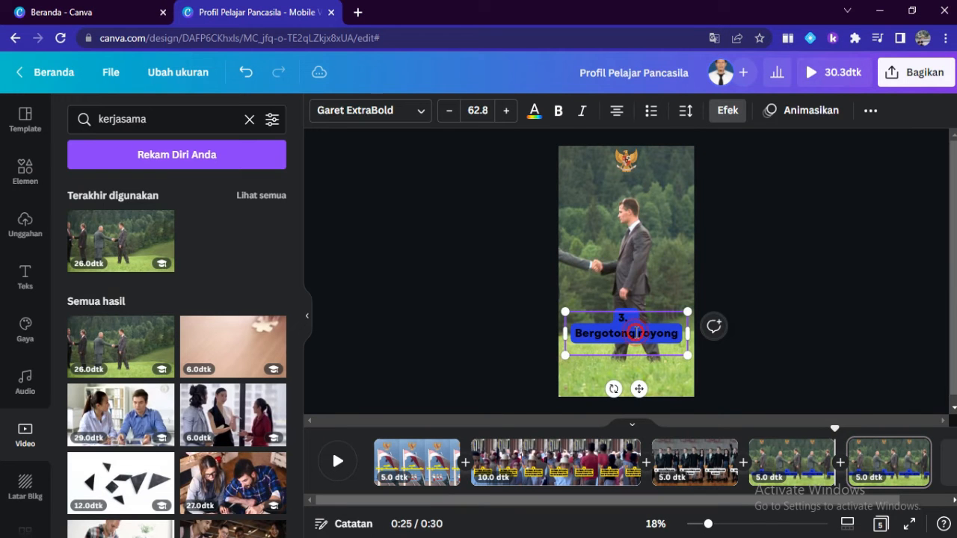
{"action": "left_click", "coordinate": [636, 334]}
{"action": "type", "text": "4. Mandiri"}
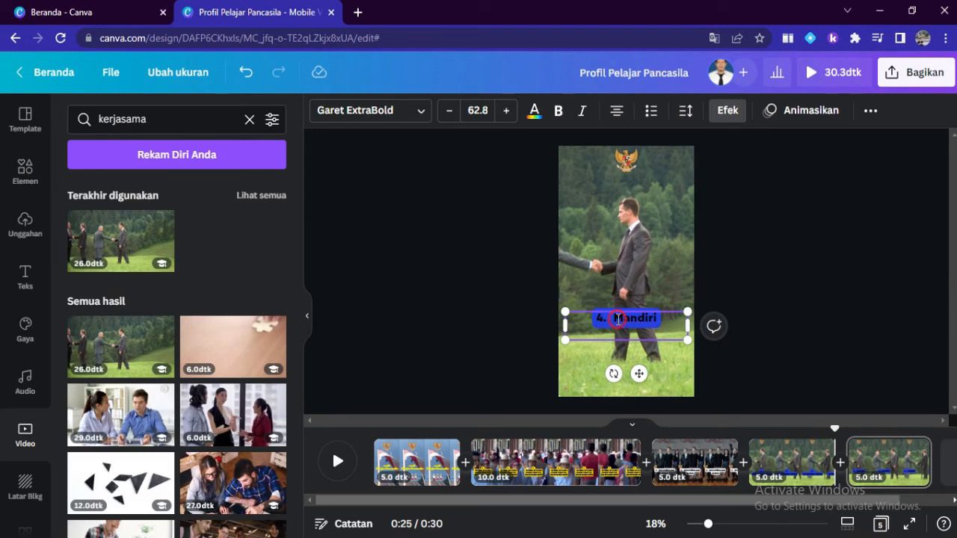
{"action": "key", "text": "Return"}
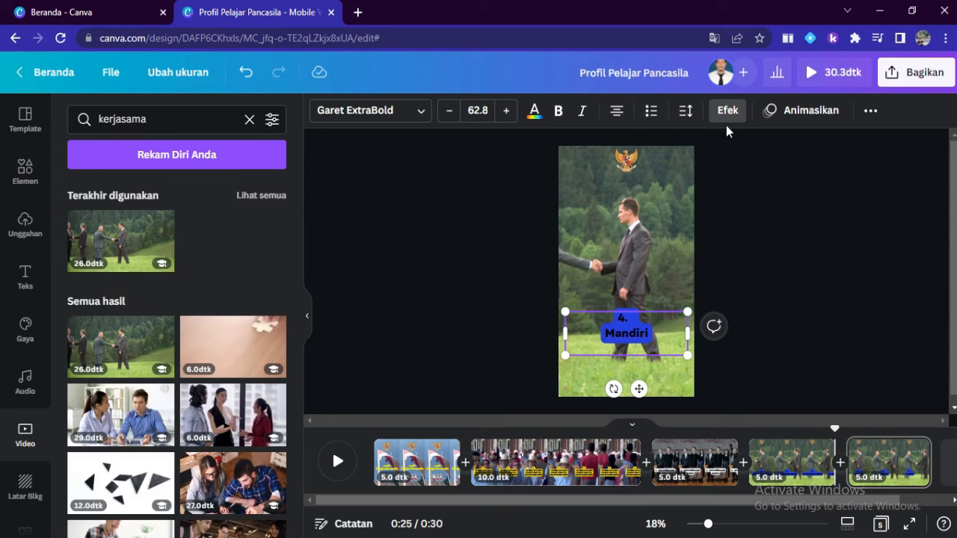
Try several colors for the background effect of the "4. Mandiri" heading and settle on the palette's yellow
{"action": "left_click", "coordinate": [724, 123]}
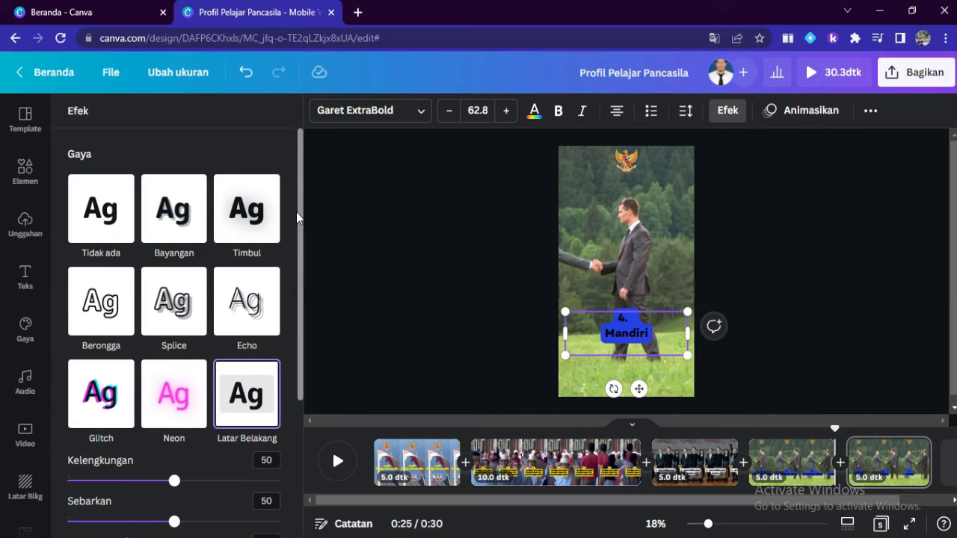
{"action": "left_click_drag", "start_coordinate": [297, 235], "coordinate": [280, 400]}
{"action": "left_click", "coordinate": [268, 376]}
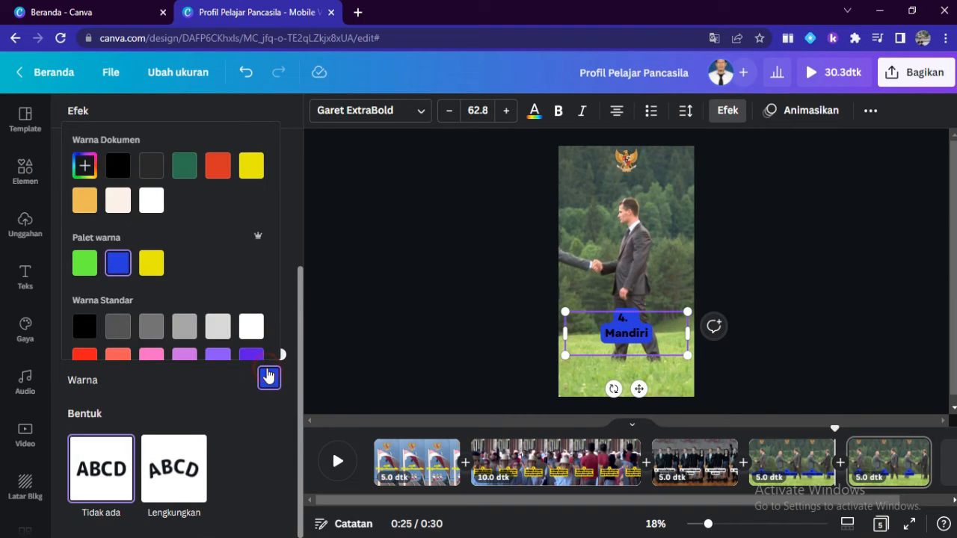
{"action": "left_click", "coordinate": [218, 167]}
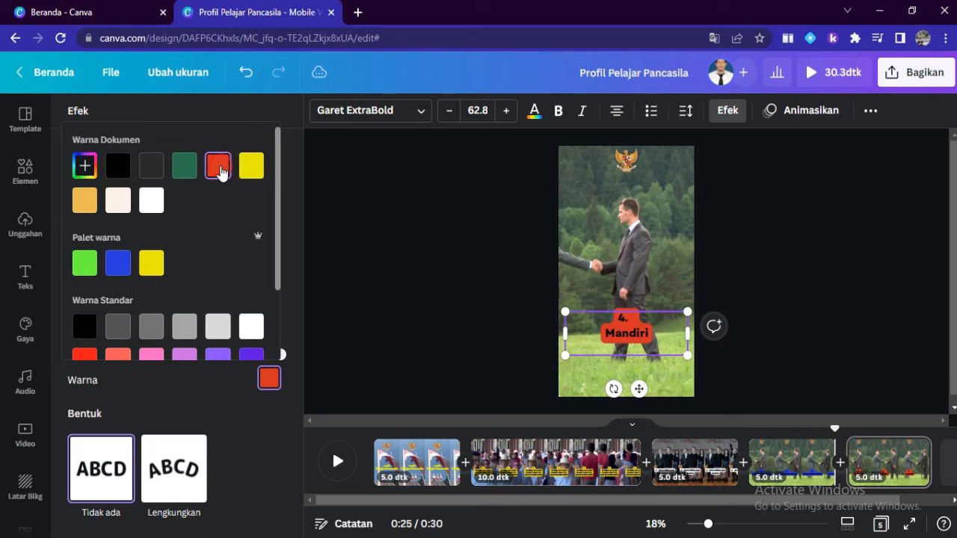
{"action": "scroll", "coordinate": [267, 316], "scroll_direction": "down", "scroll_amount": 3}
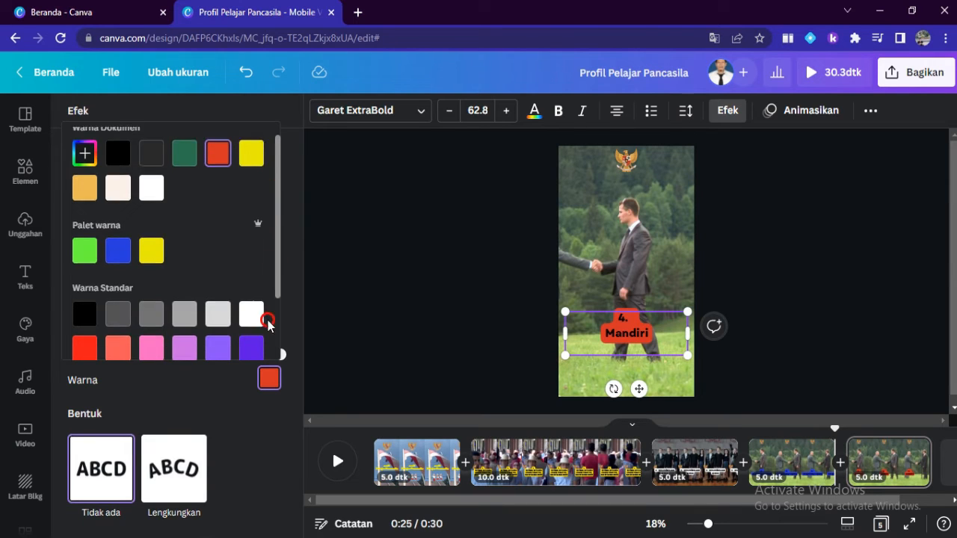
{"action": "left_click", "coordinate": [153, 262]}
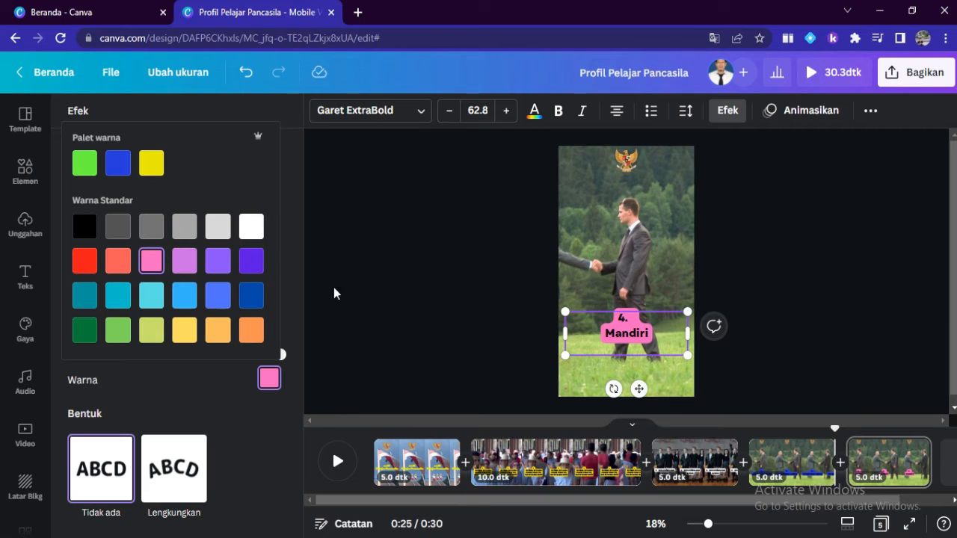
{"action": "left_click", "coordinate": [153, 295]}
{"action": "left_click", "coordinate": [87, 334]}
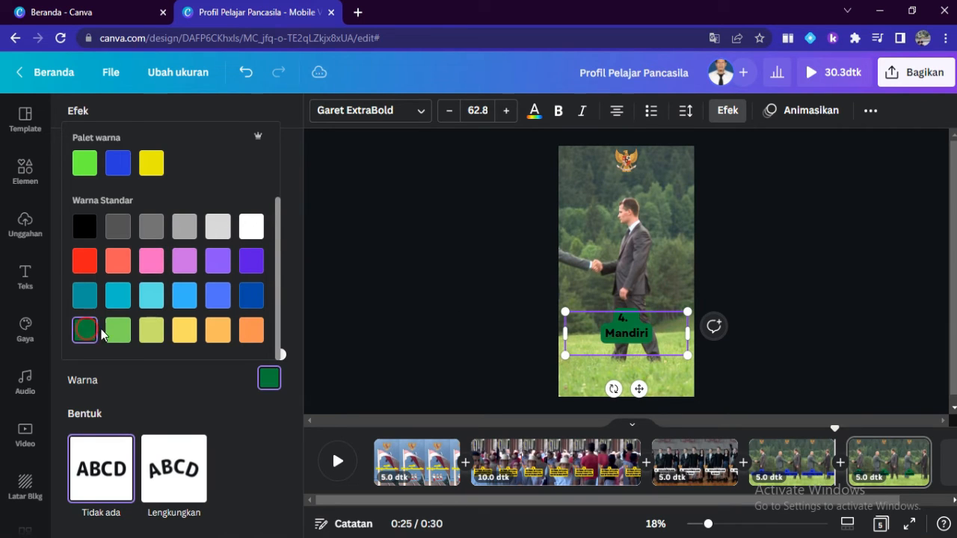
{"action": "left_click", "coordinate": [120, 331]}
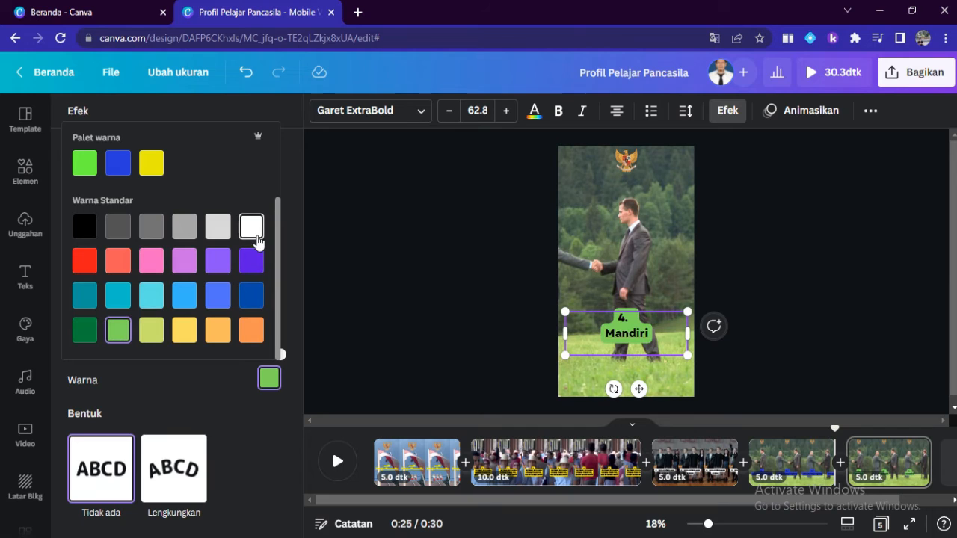
{"action": "left_click", "coordinate": [220, 265]}
{"action": "left_click", "coordinate": [250, 263]}
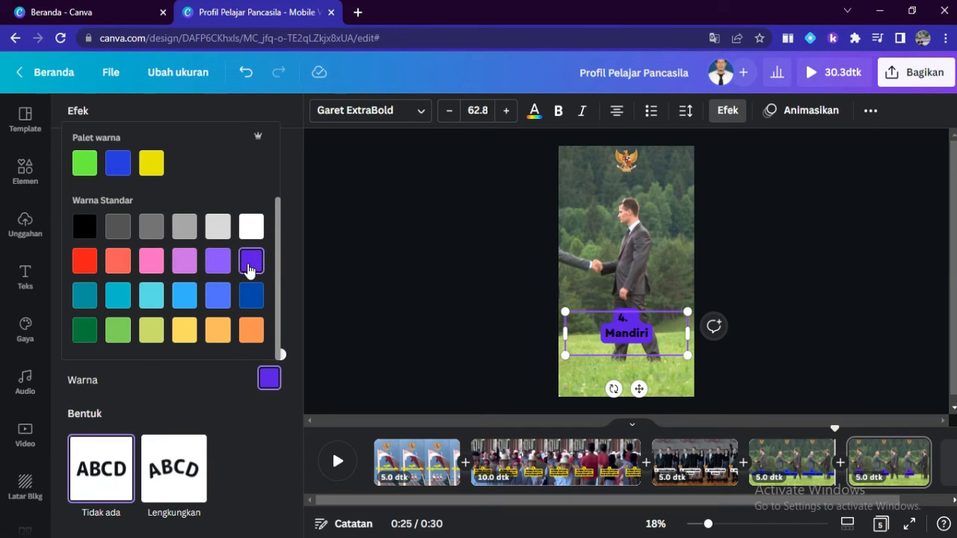
{"action": "left_click", "coordinate": [150, 163]}
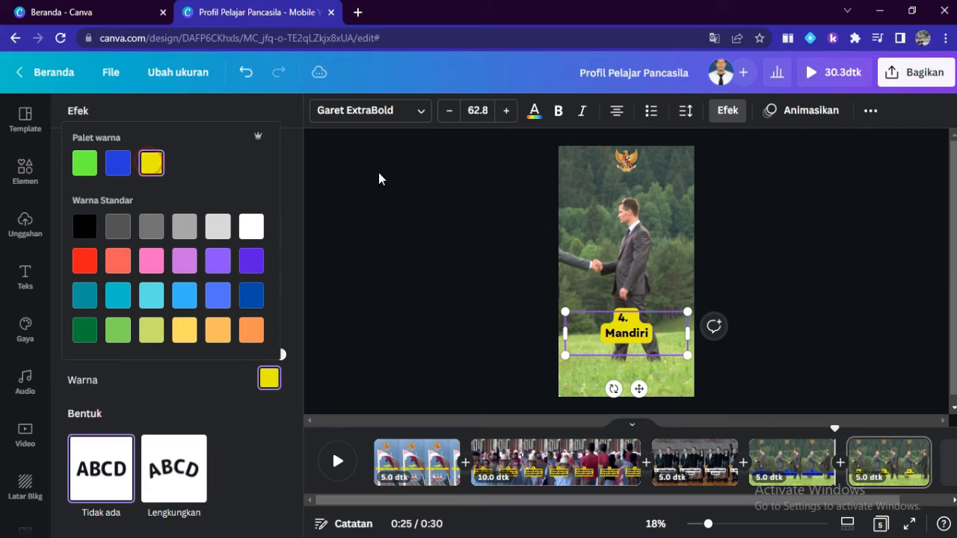
{"action": "left_click", "coordinate": [738, 236]}
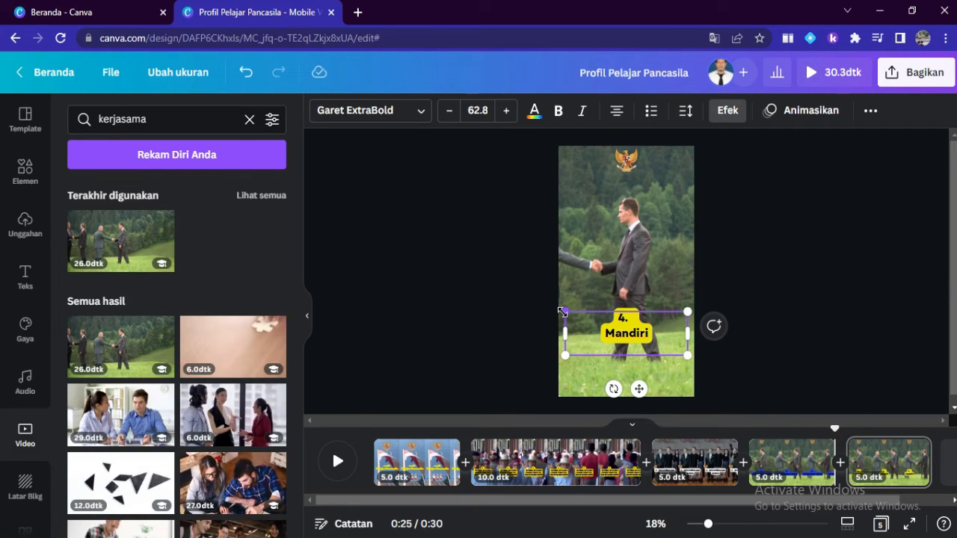
Enlarge the "4. Mandiri" heading to font size 79.3 and center it slightly lower on page 5
{"action": "left_click_drag", "start_coordinate": [564, 311], "coordinate": [545, 305]}
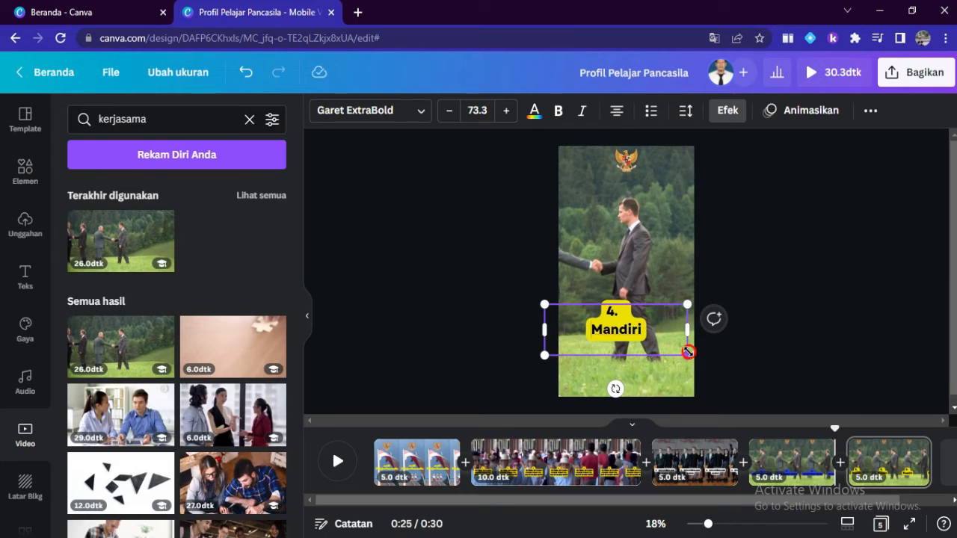
{"action": "left_click_drag", "start_coordinate": [688, 351], "coordinate": [699, 359]}
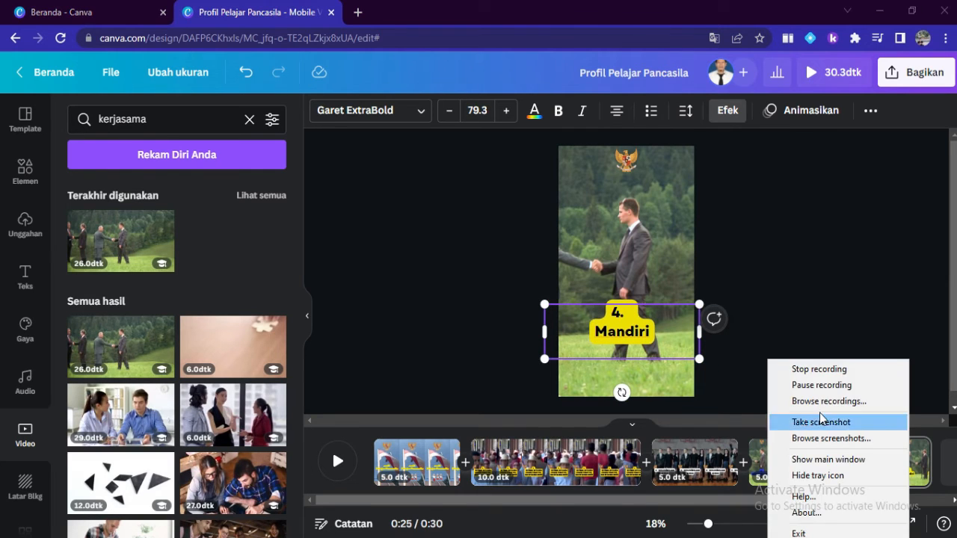
{"action": "left_click", "coordinate": [752, 360]}
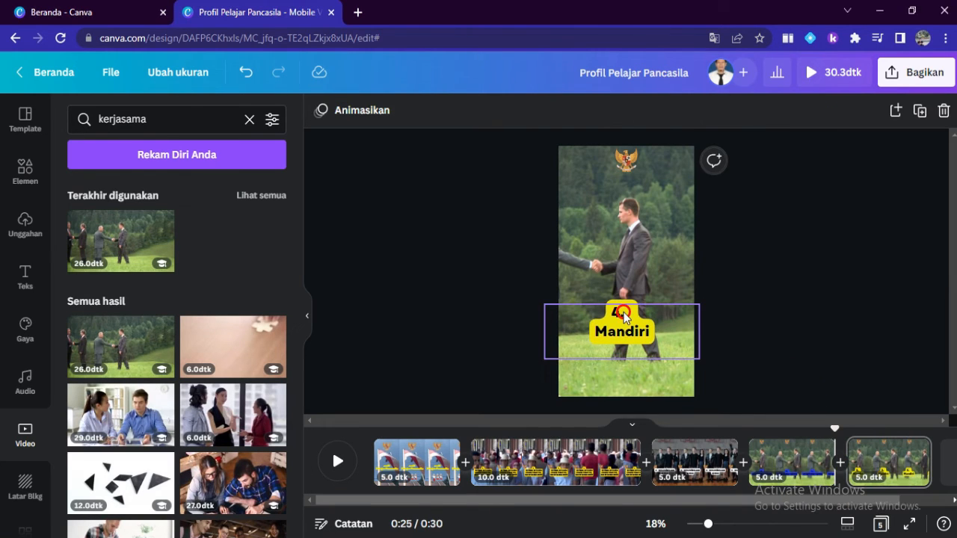
{"action": "left_click_drag", "start_coordinate": [623, 314], "coordinate": [626, 323]}
Replace page 5's handshake video with the 12-second clip of a man on rocks under a blue sky, found by searching "mandiri"
{"action": "left_click", "coordinate": [669, 217]}
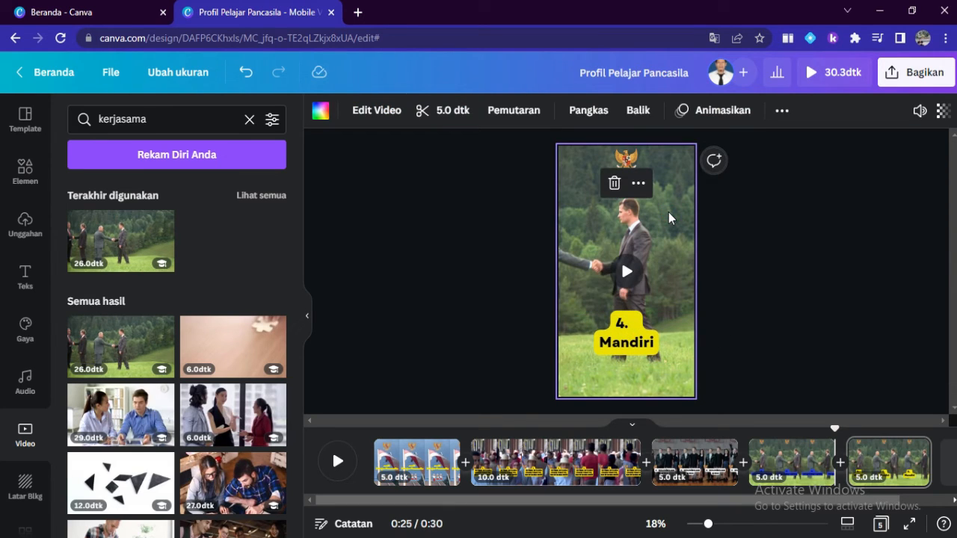
{"action": "key", "text": "Delete"}
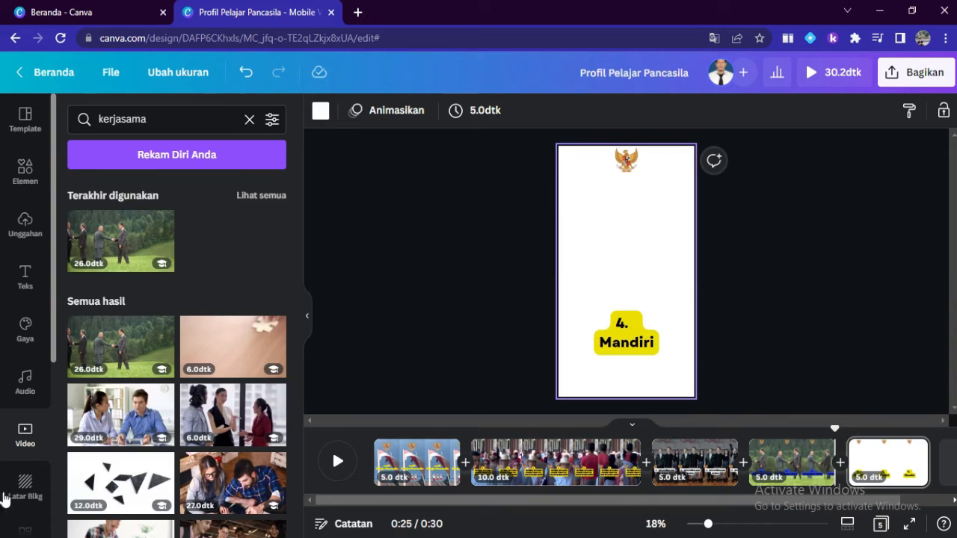
{"action": "left_click", "coordinate": [249, 119]}
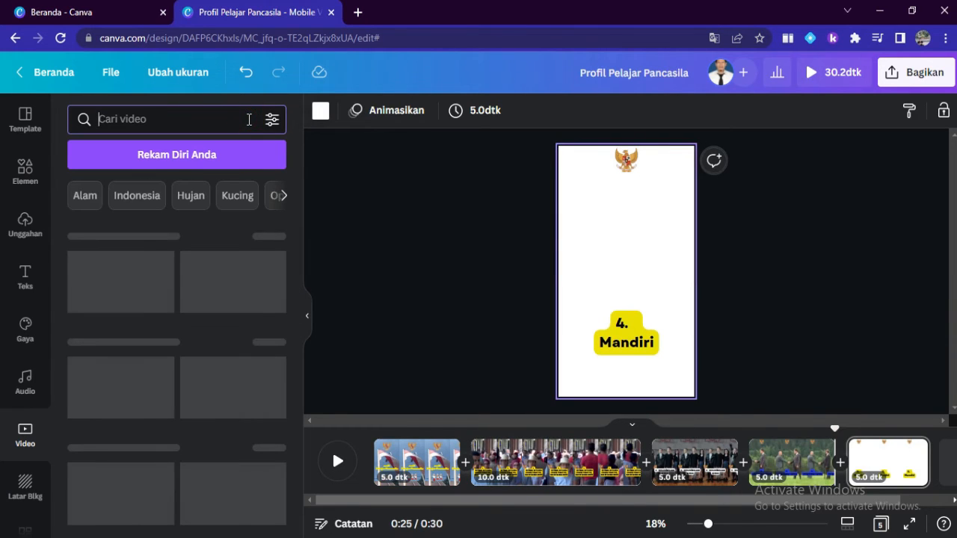
{"action": "type", "text": "mandiri"}
{"action": "key", "text": "Return"}
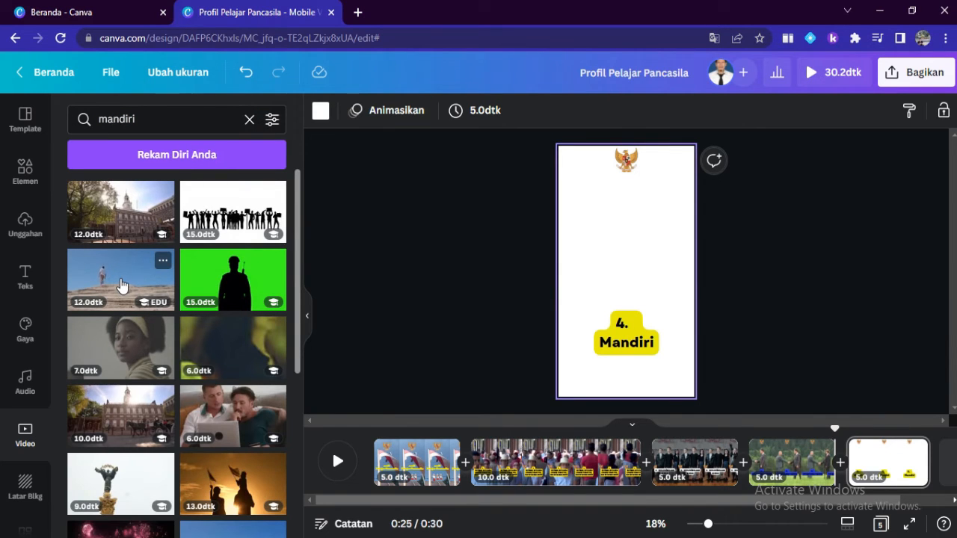
{"action": "left_click", "coordinate": [121, 282]}
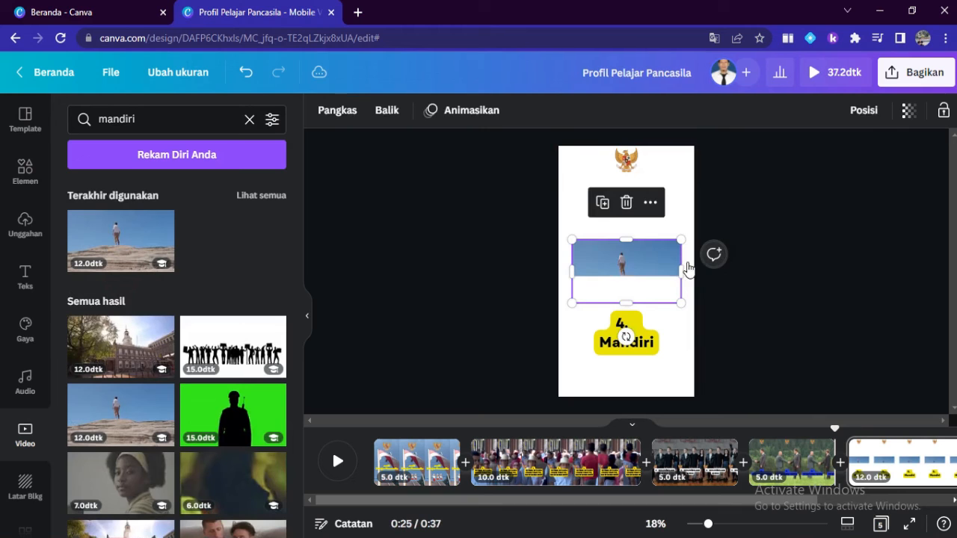
Stretch the clip of the man on rocks on all four sides so that it covers the whole of page 5
{"action": "left_click_drag", "start_coordinate": [626, 174], "coordinate": [626, 141]}
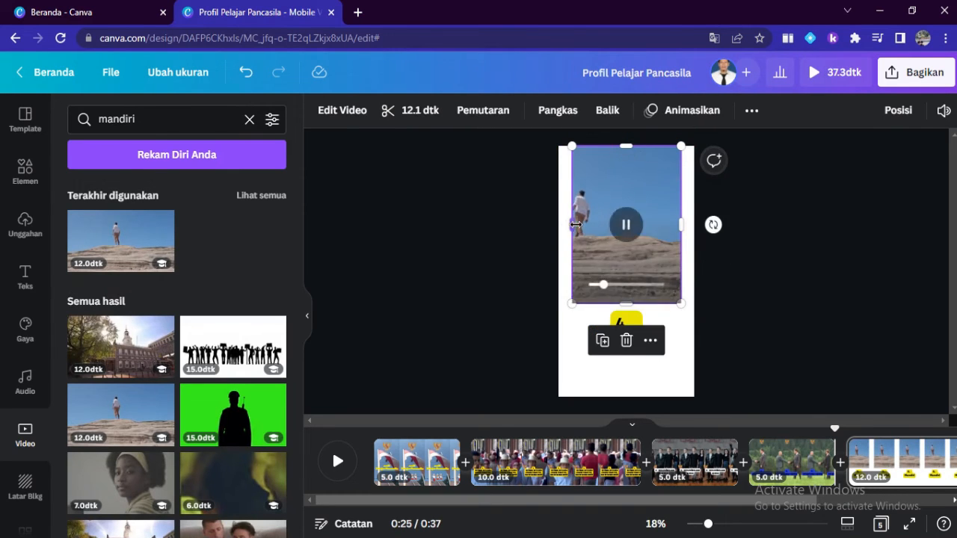
{"action": "mouse_move", "coordinate": [572, 224]}
{"action": "left_mouse_down"}
{"action": "mouse_move", "coordinate": [551, 224]}
{"action": "mouse_move", "coordinate": [560, 229]}
{"action": "left_mouse_up"}
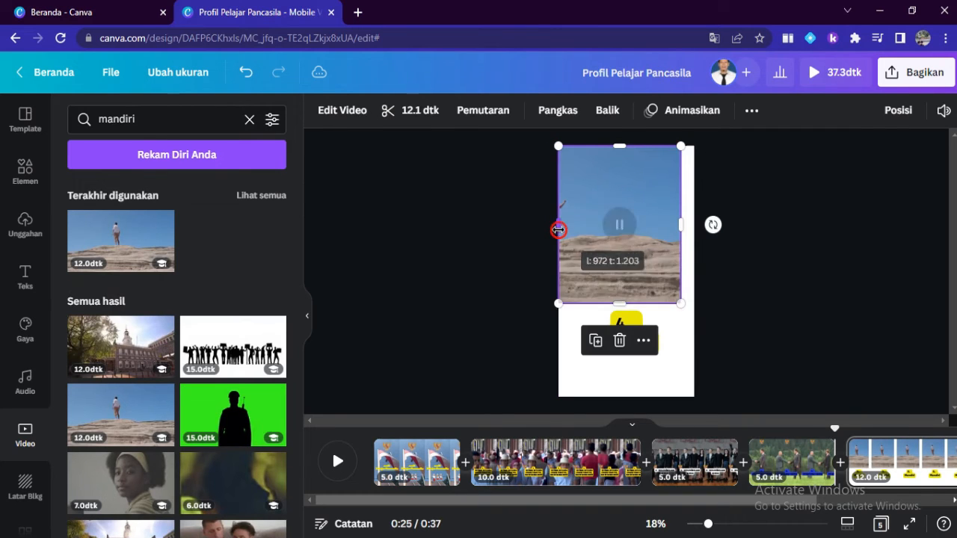
{"action": "left_click_drag", "start_coordinate": [678, 226], "coordinate": [692, 227]}
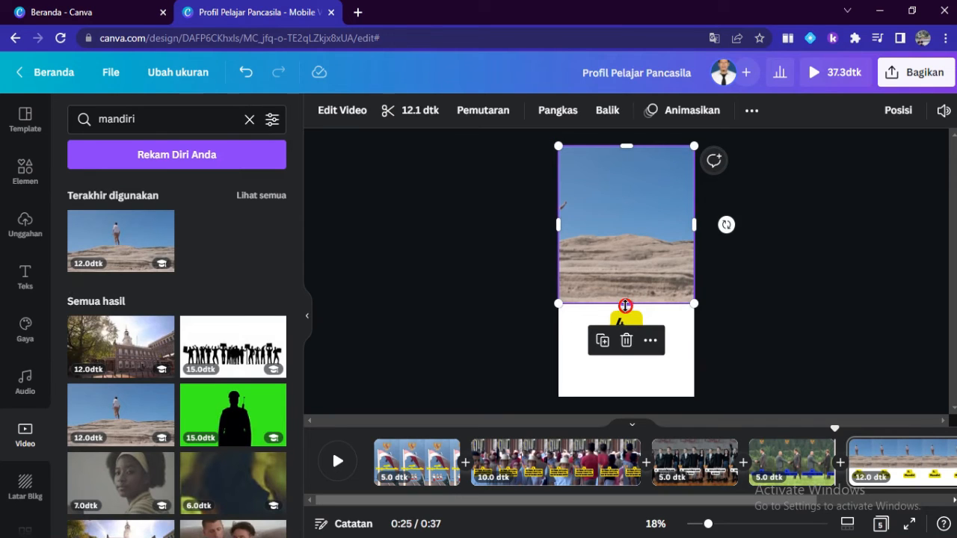
{"action": "left_click_drag", "start_coordinate": [625, 305], "coordinate": [624, 404]}
{"action": "left_click", "coordinate": [833, 273]}
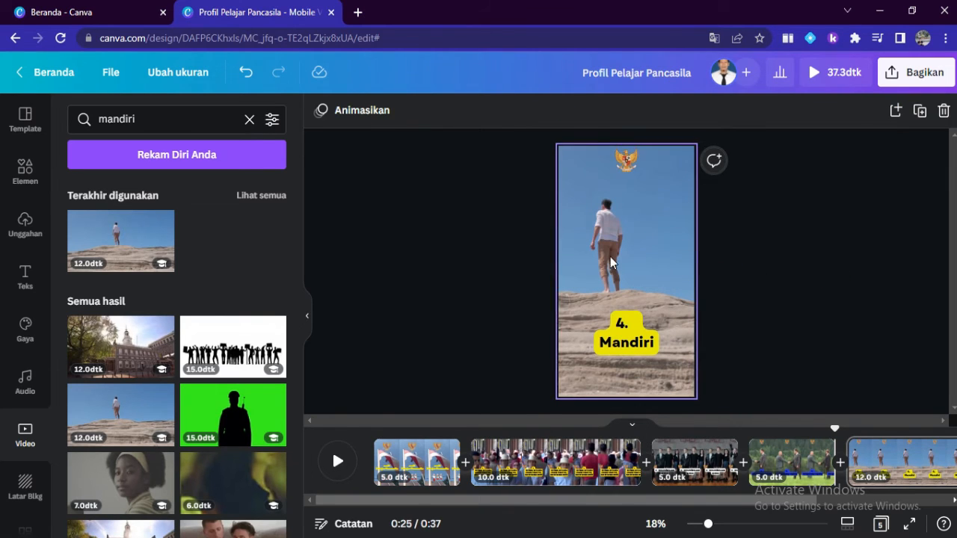
Shorten page 5 to 5.0 seconds and duplicate it as page 6
{"action": "left_click_drag", "start_coordinate": [591, 502], "coordinate": [729, 509]}
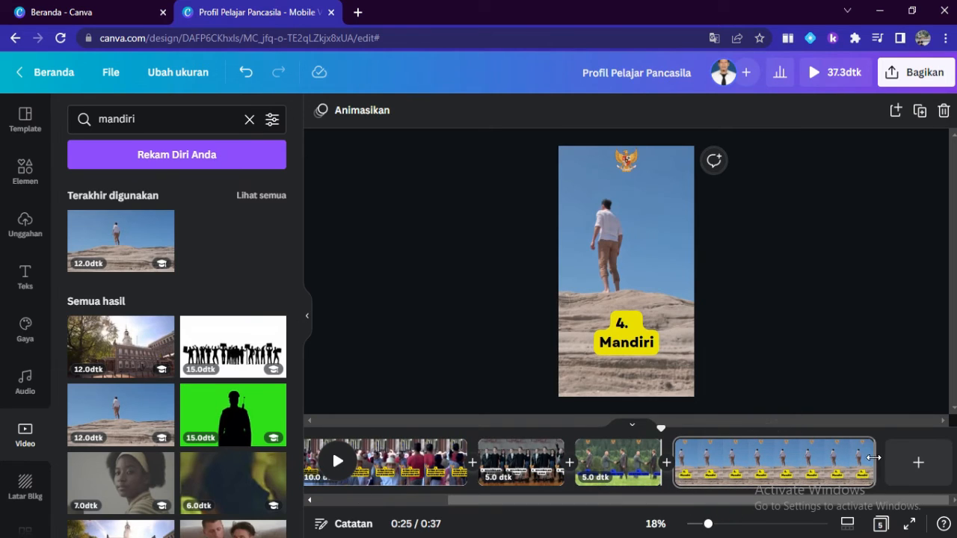
{"action": "left_click_drag", "start_coordinate": [874, 457], "coordinate": [751, 464]}
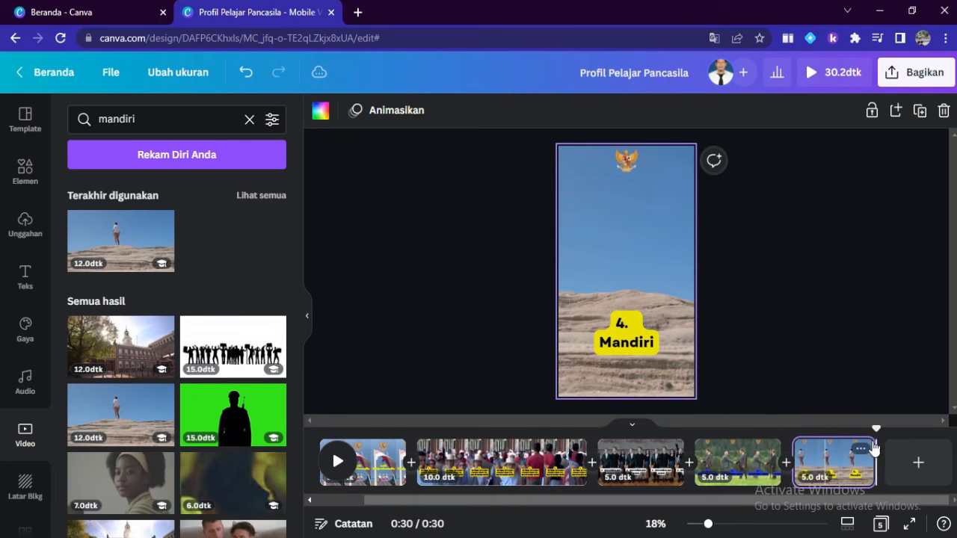
{"action": "left_click", "coordinate": [598, 502]}
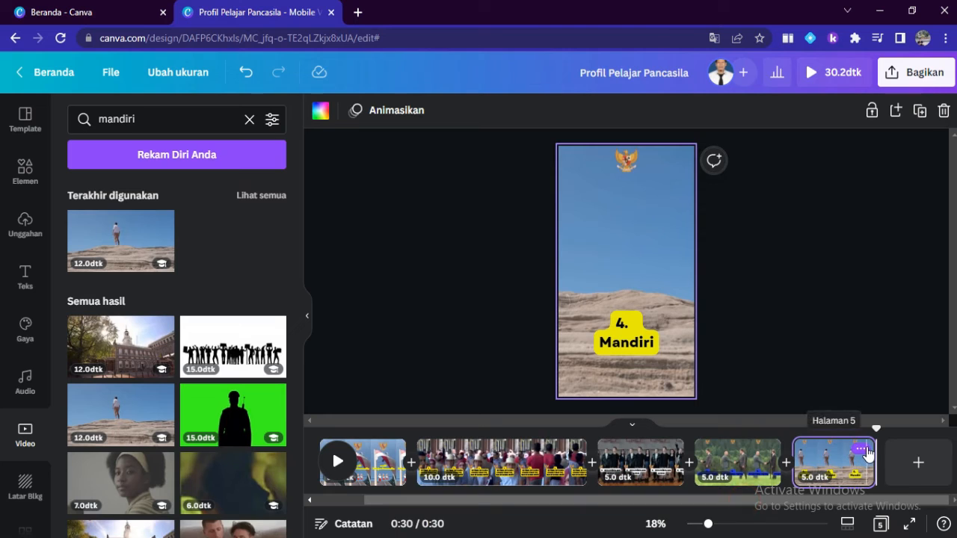
{"action": "left_click", "coordinate": [865, 451]}
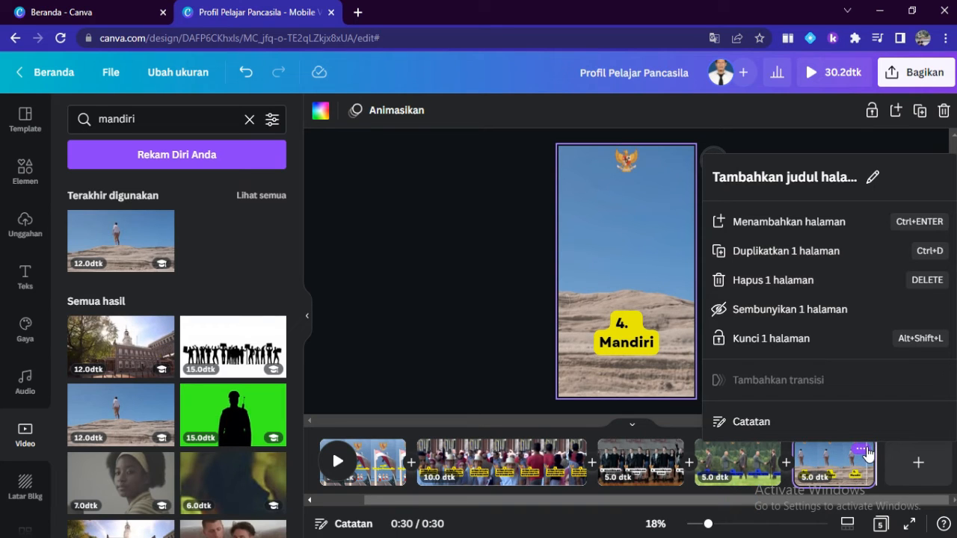
{"action": "left_click", "coordinate": [817, 253]}
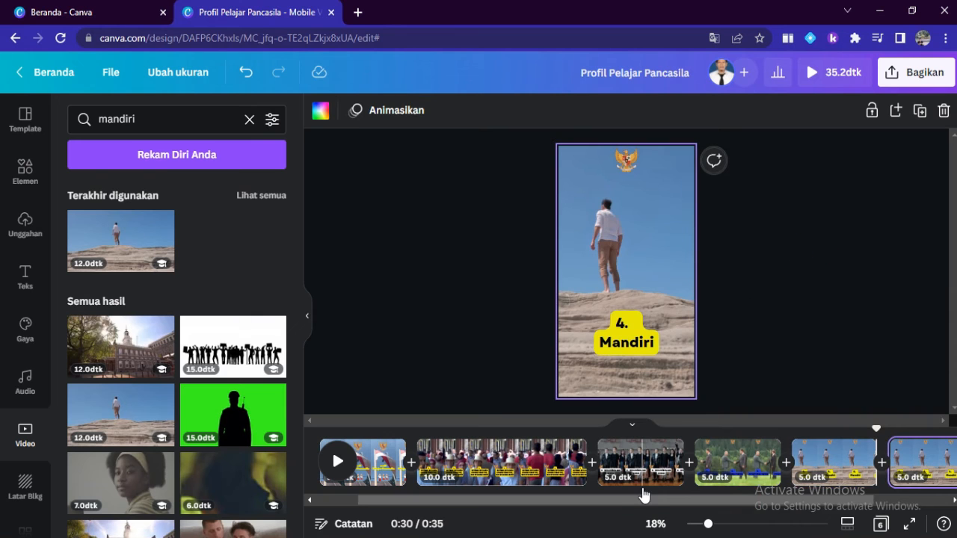
Switch to the Word script, copy item 5, "Bernalar kritis", and return to page 6 of the Canva design
{"action": "left_click_drag", "start_coordinate": [643, 495], "coordinate": [733, 500]}
{"action": "left_click", "coordinate": [363, 496]}
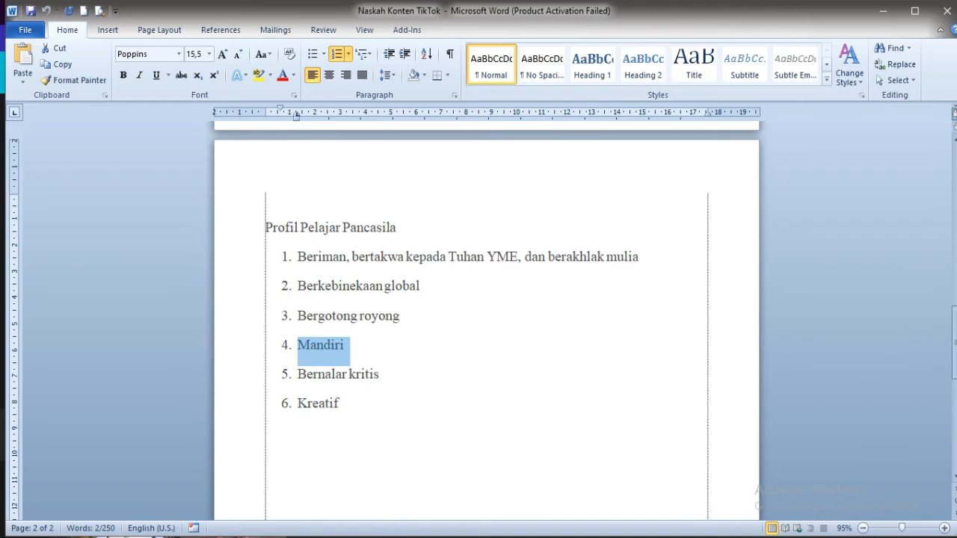
{"action": "left_click_drag", "start_coordinate": [297, 377], "coordinate": [381, 376]}
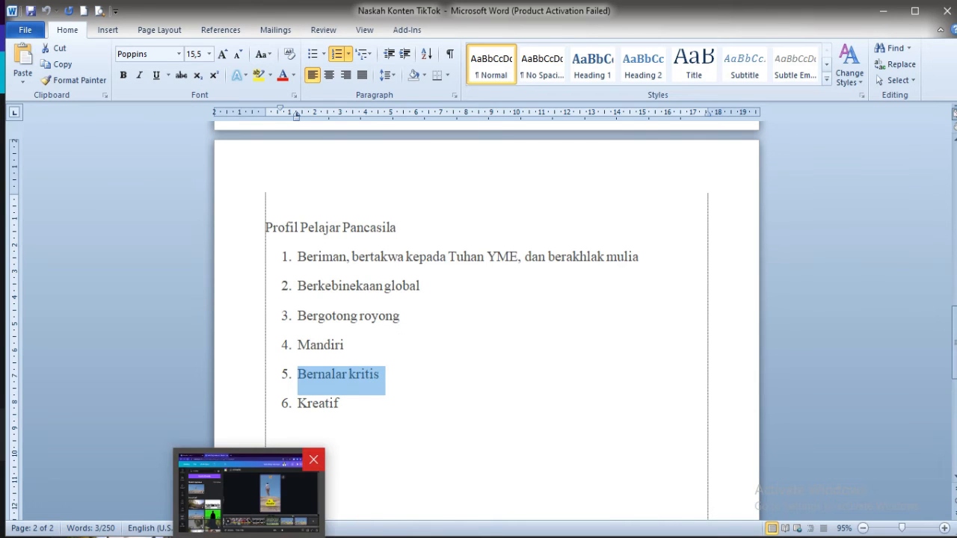
{"action": "left_click", "coordinate": [248, 493]}
{"action": "left_click", "coordinate": [836, 480]}
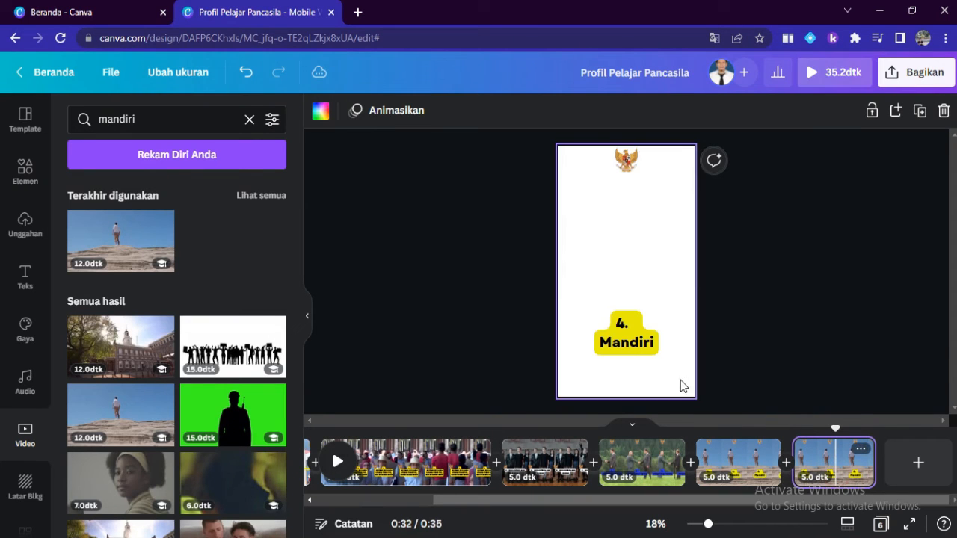
Replace page 6's heading with "5. Bernalar kritis", keeping the number on its own line above the words
{"action": "left_click", "coordinate": [620, 343]}
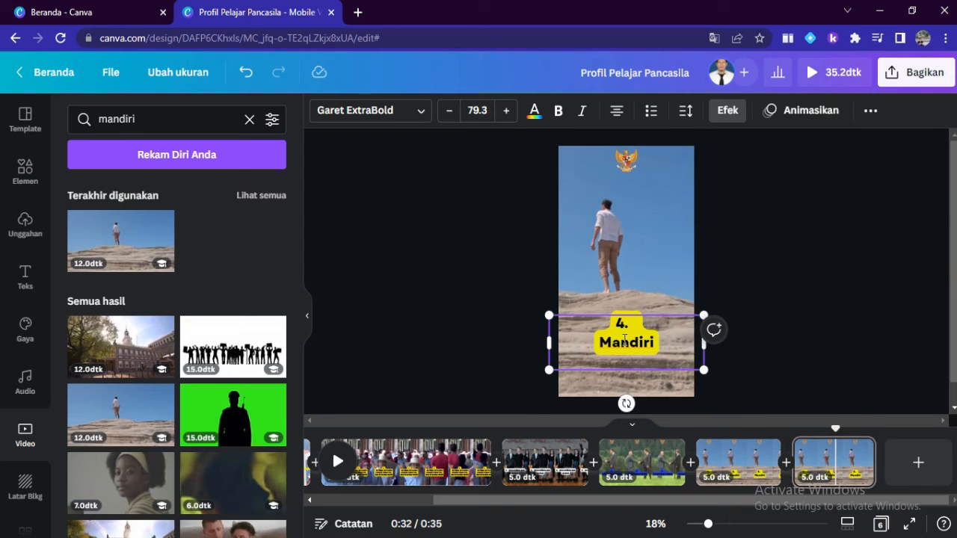
{"action": "type", "text": "5. Bernalar kritis"}
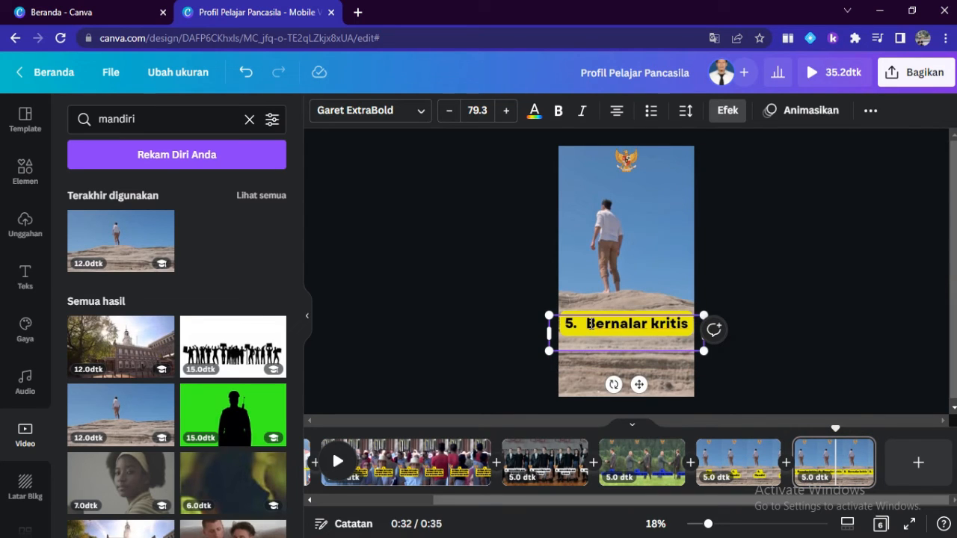
{"action": "left_click", "coordinate": [590, 324]}
{"action": "key", "text": "Return"}
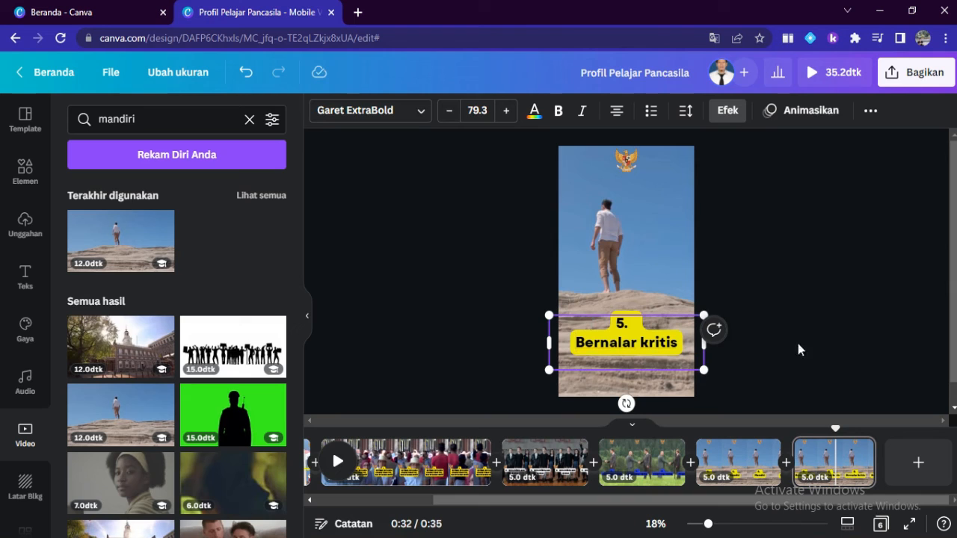
{"action": "left_click", "coordinate": [806, 346]}
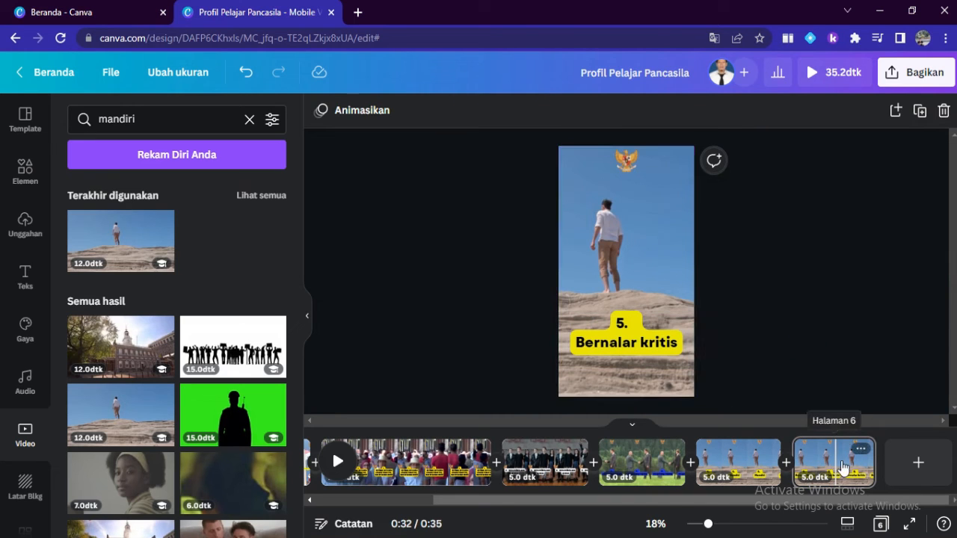
Replace page 6's rock video with the 14-second clip of a boy at a table, found by searching "bernalar kritis"
{"action": "left_click", "coordinate": [654, 256]}
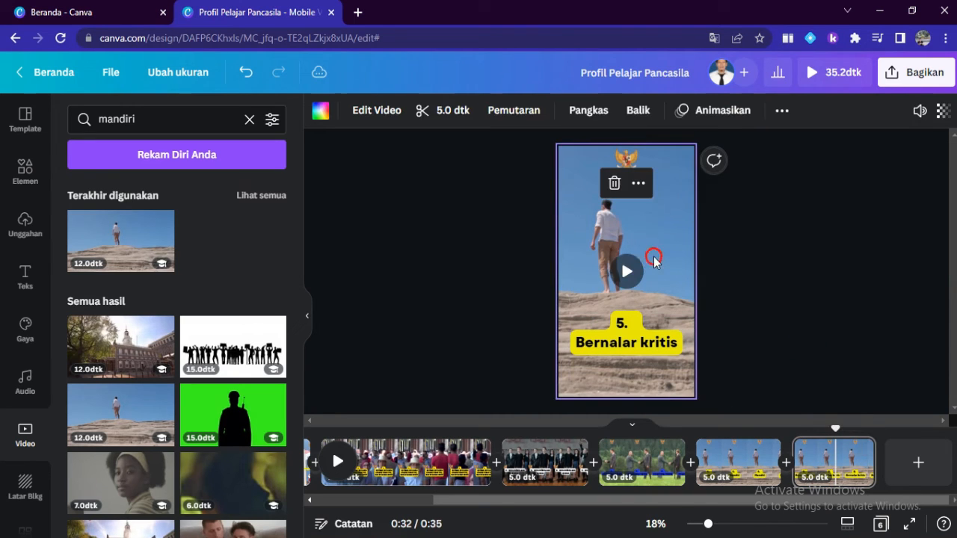
{"action": "key", "text": "Delete"}
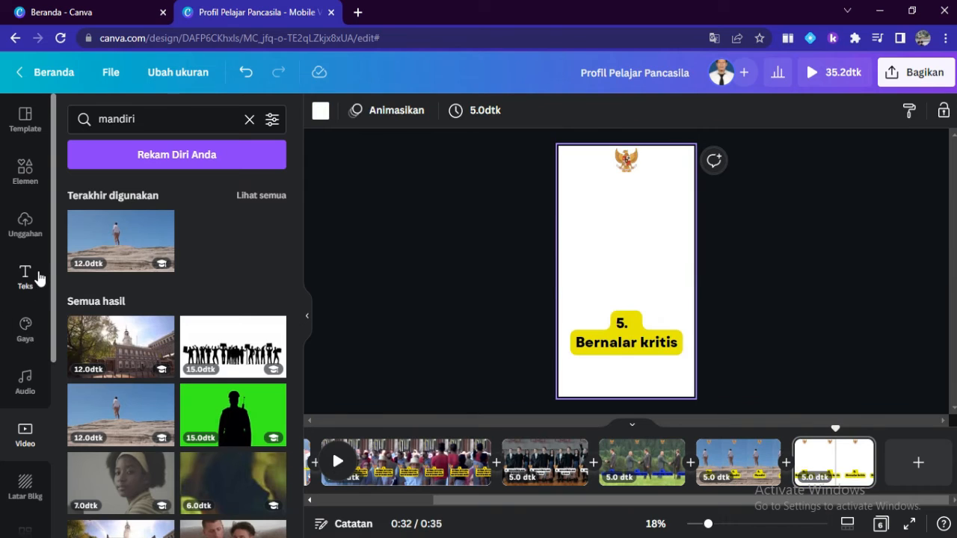
{"action": "left_click", "coordinate": [249, 119]}
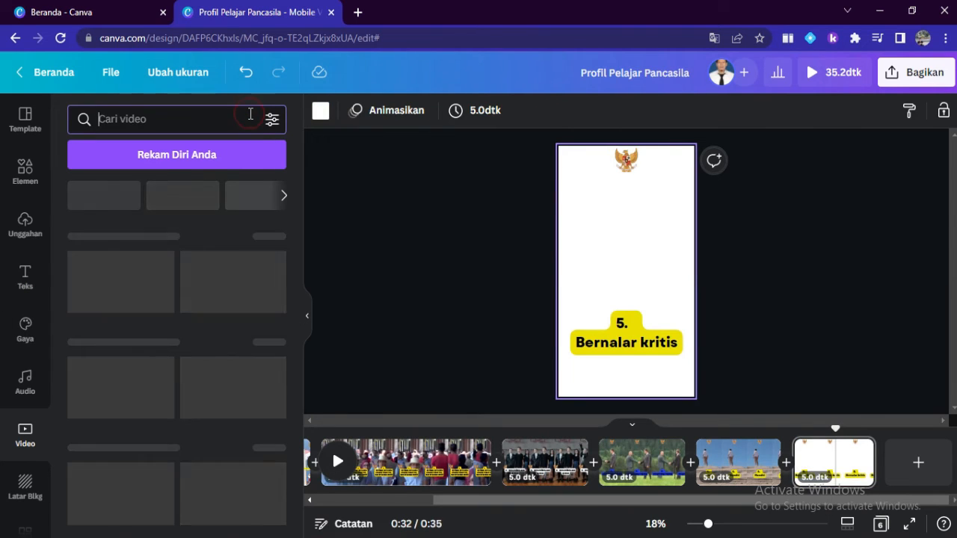
{"action": "type", "text": "ber"}
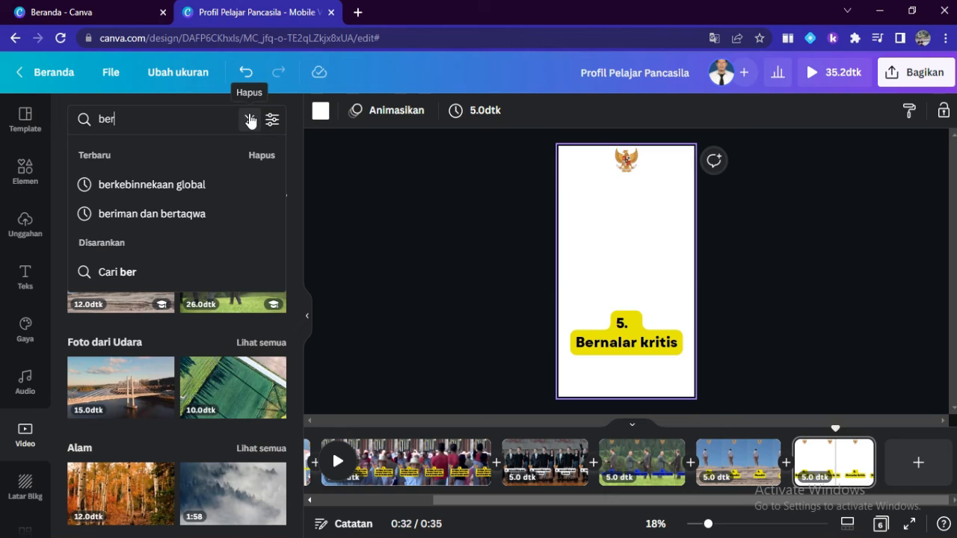
{"action": "type", "text": "nalar kritis"}
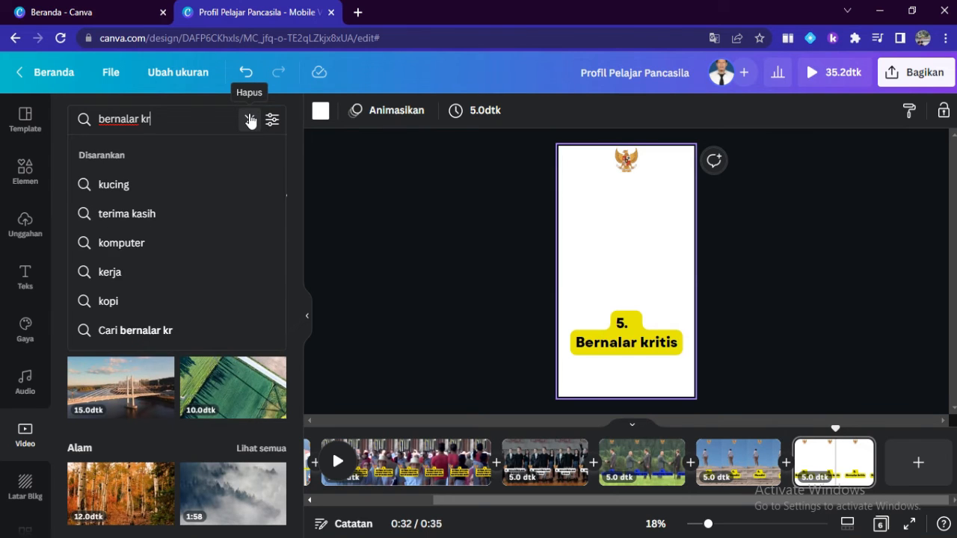
{"action": "key", "text": "Return"}
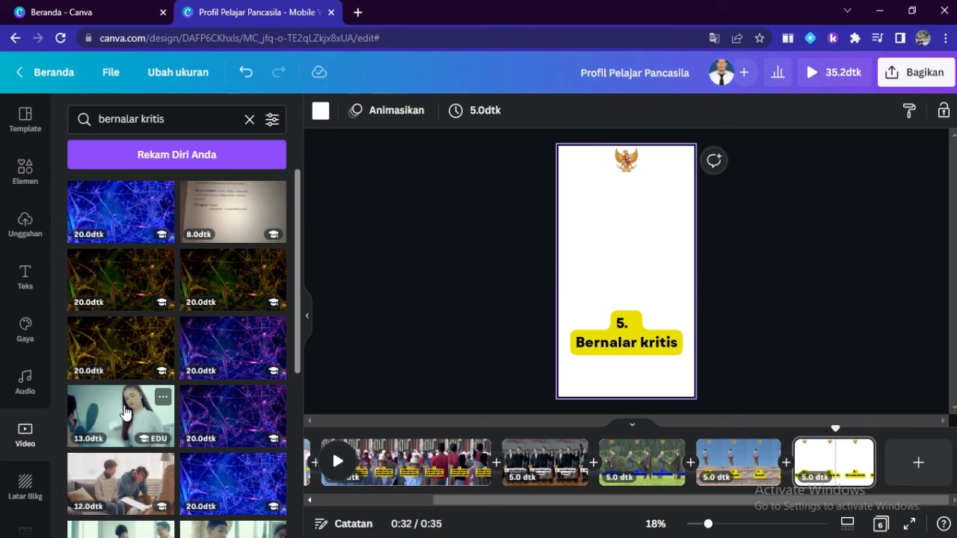
{"action": "left_click_drag", "start_coordinate": [295, 257], "coordinate": [293, 361]}
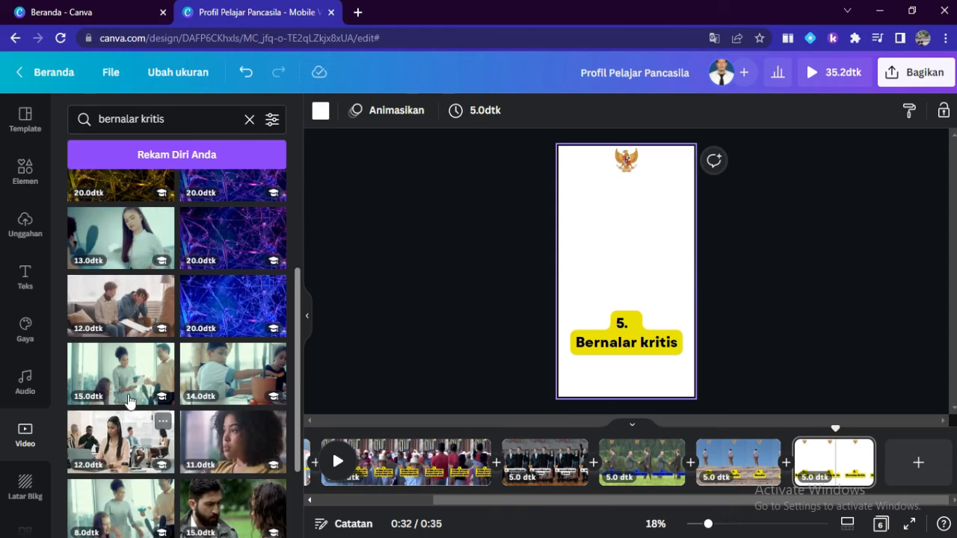
{"action": "left_click", "coordinate": [224, 383]}
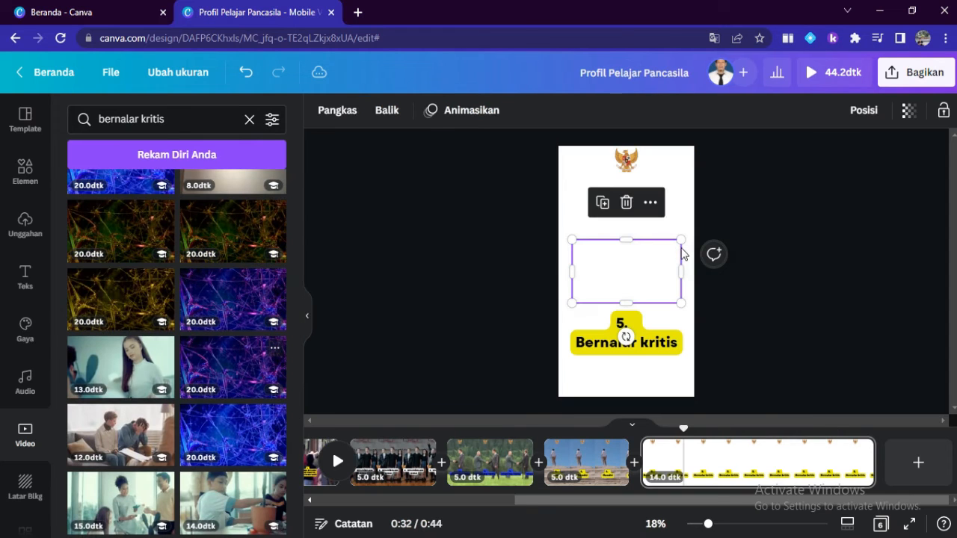
Stretch the clip of the boy on all four sides so that it covers the whole of page 6
{"action": "left_click_drag", "start_coordinate": [627, 238], "coordinate": [625, 142]}
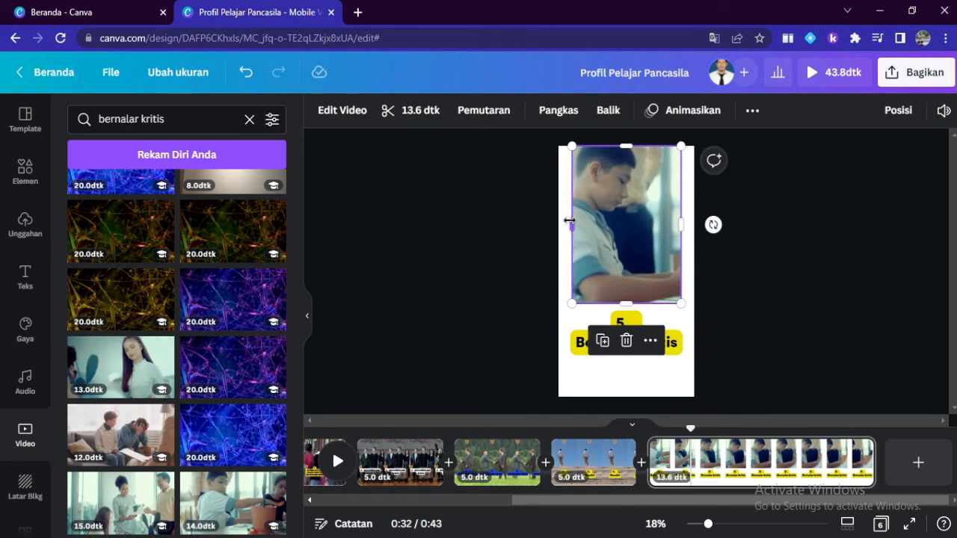
{"action": "left_click_drag", "start_coordinate": [572, 223], "coordinate": [555, 225]}
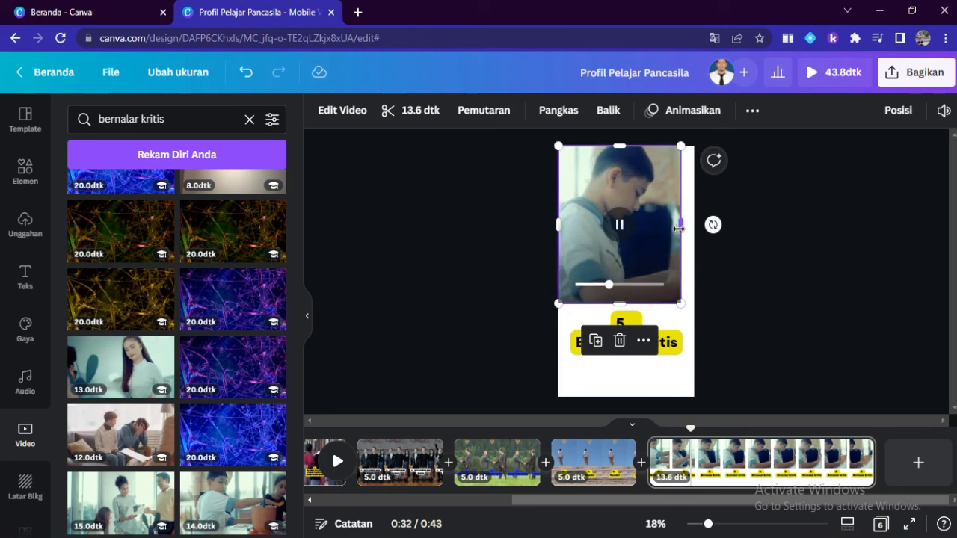
{"action": "left_click_drag", "start_coordinate": [681, 232], "coordinate": [703, 224]}
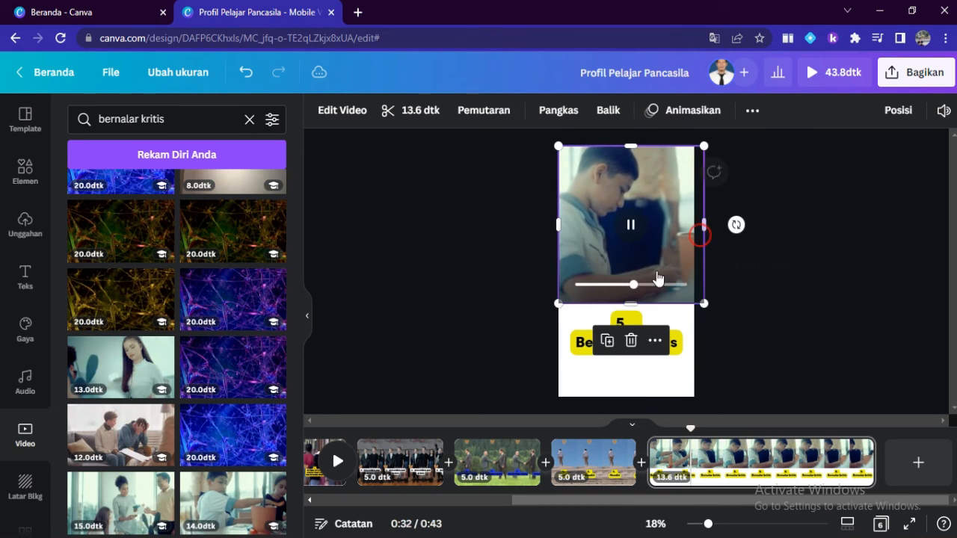
{"action": "left_click", "coordinate": [841, 341]}
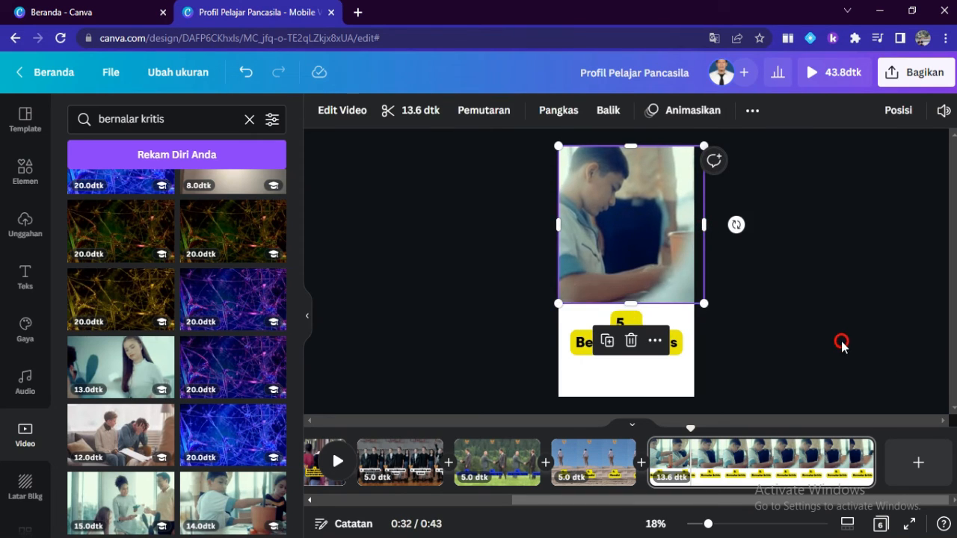
{"action": "left_click", "coordinate": [636, 249]}
{"action": "left_click_drag", "start_coordinate": [632, 307], "coordinate": [623, 396]}
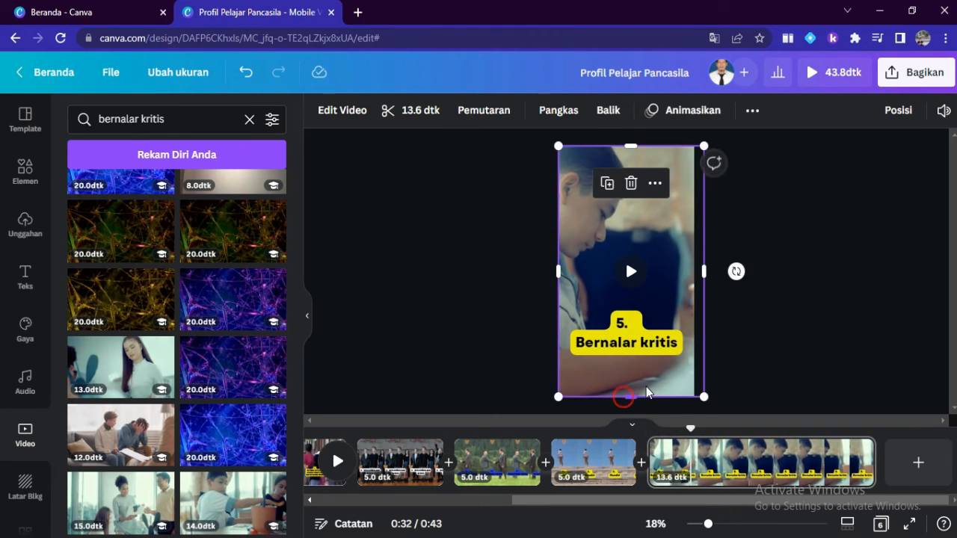
{"action": "left_click", "coordinate": [809, 270]}
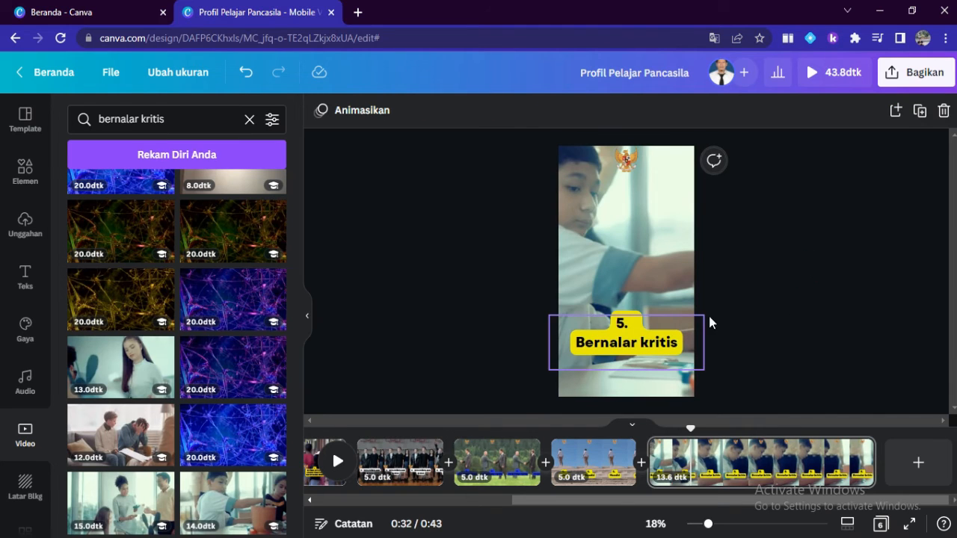
Shorten page 6 to 5.0 seconds in the timeline
{"action": "left_click", "coordinate": [732, 469]}
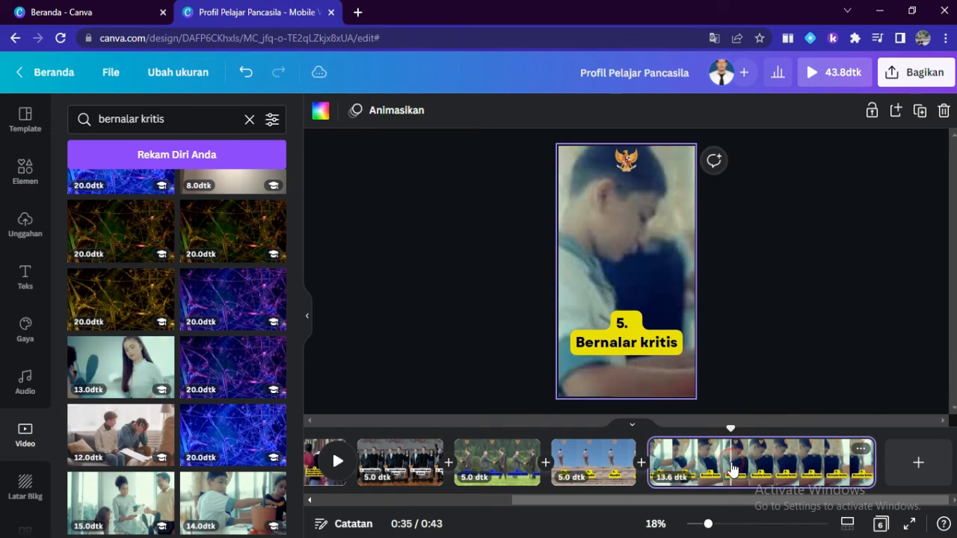
{"action": "left_click_drag", "start_coordinate": [863, 459], "coordinate": [726, 468]}
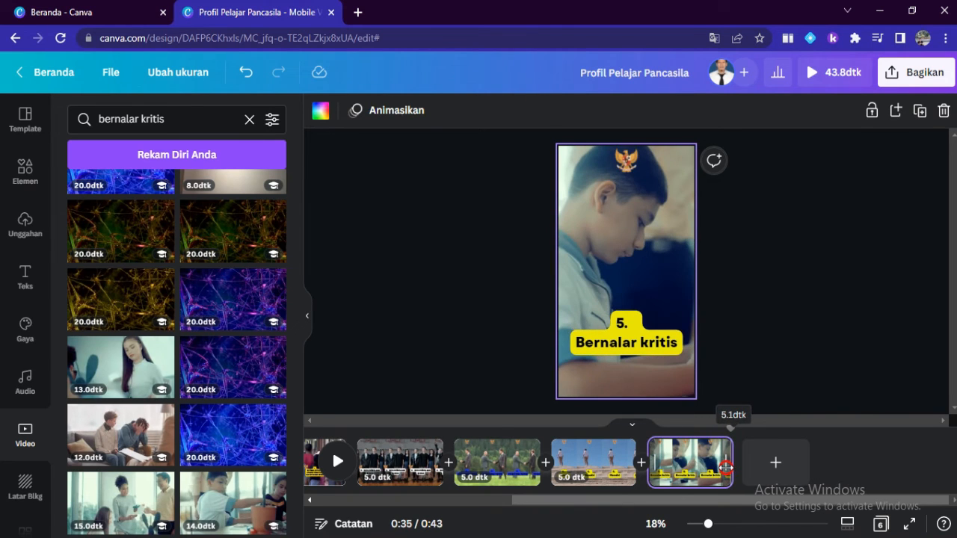
{"action": "left_click_drag", "start_coordinate": [726, 467], "coordinate": [726, 467]}
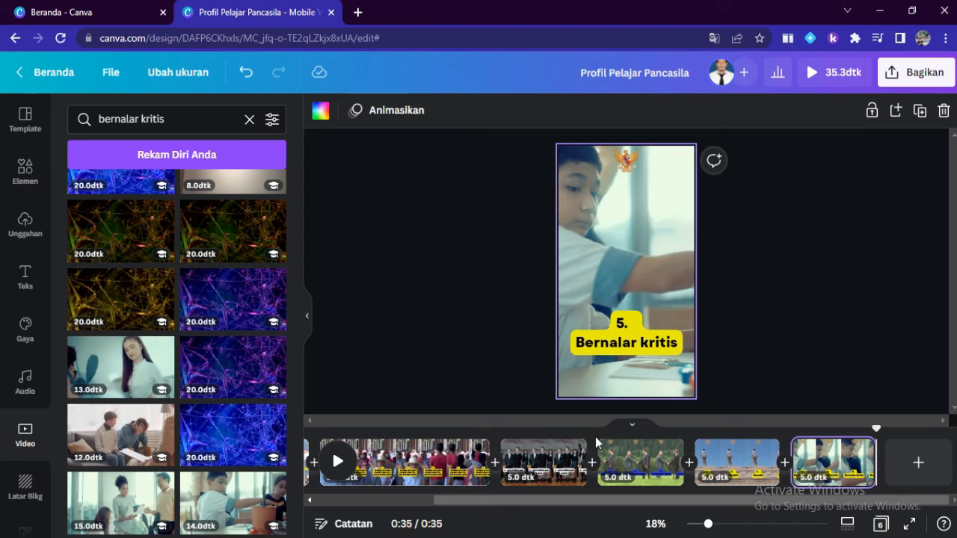
{"action": "left_click", "coordinate": [430, 482]}
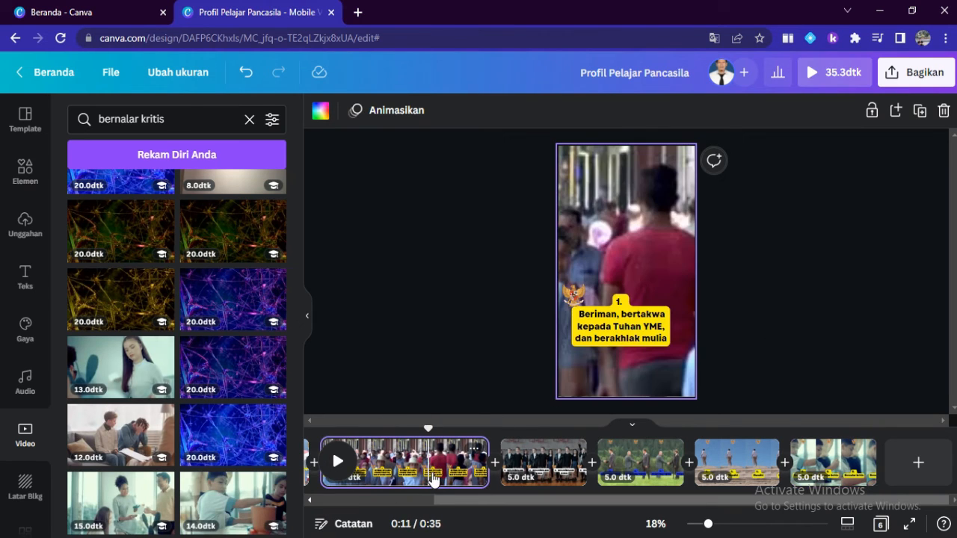
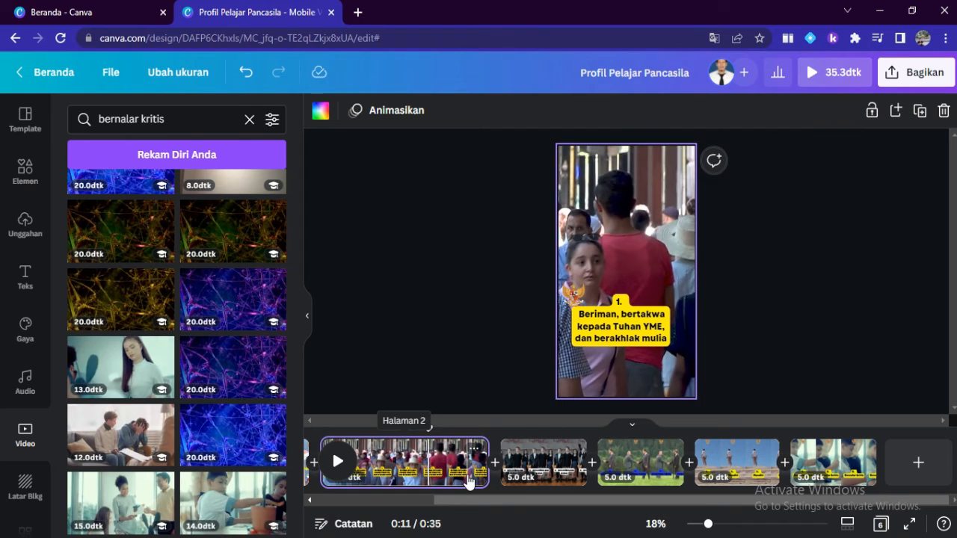
{"action": "left_click", "coordinate": [543, 501]}
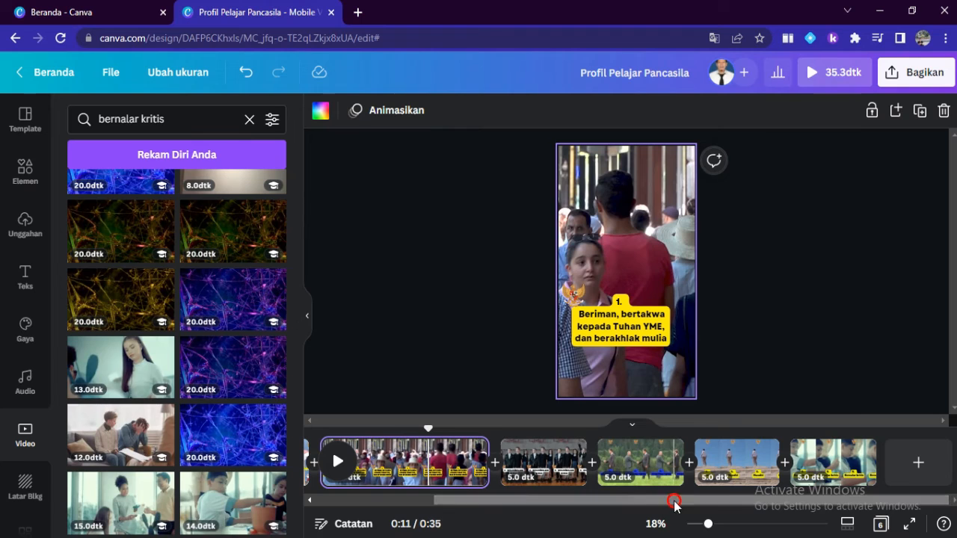
Duplicate the "5. Bernalar kritis" page as page 7
{"action": "left_click", "coordinate": [819, 461]}
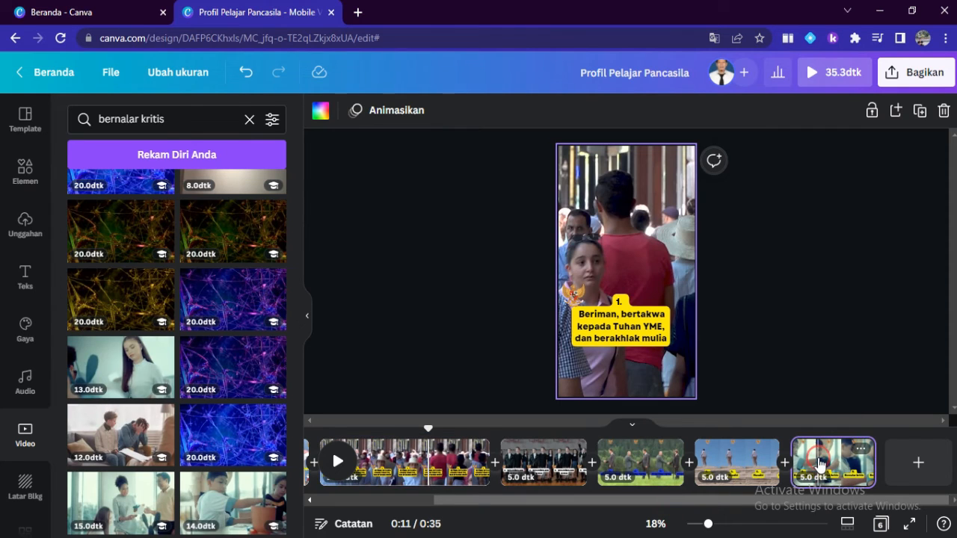
{"action": "left_click", "coordinate": [864, 448]}
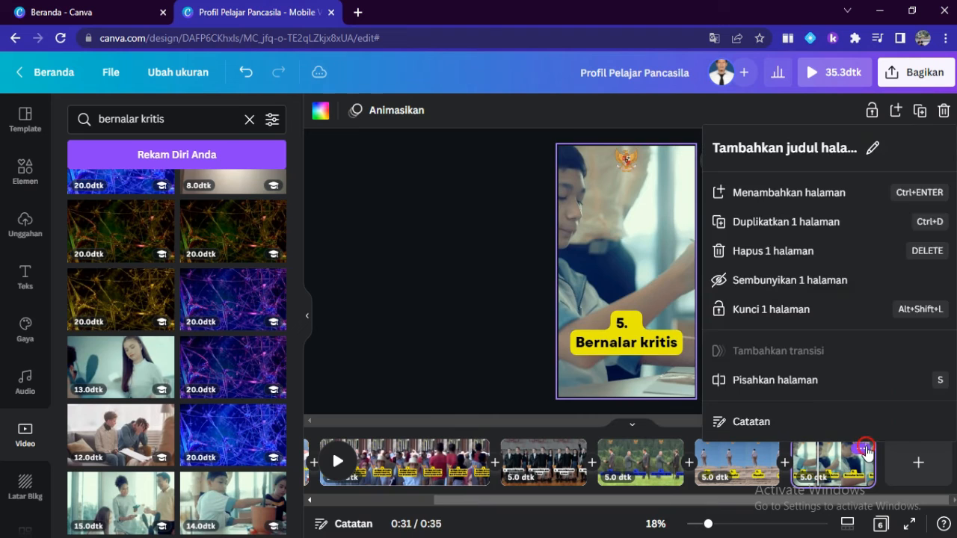
{"action": "left_click", "coordinate": [783, 223]}
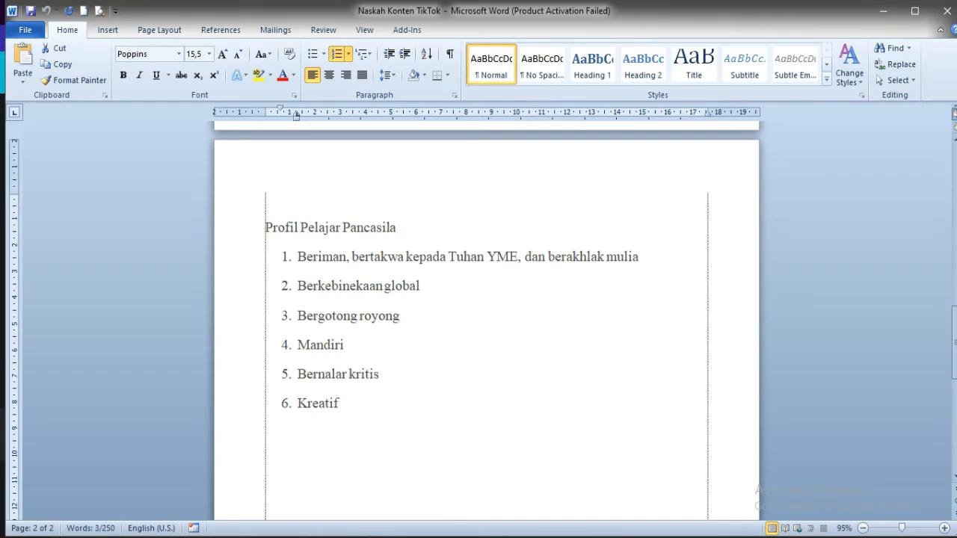
Copy item 6, "Kreatif", from the Word script and return to the new page 7 in Canva
{"action": "triple_click", "coordinate": [285, 360]}
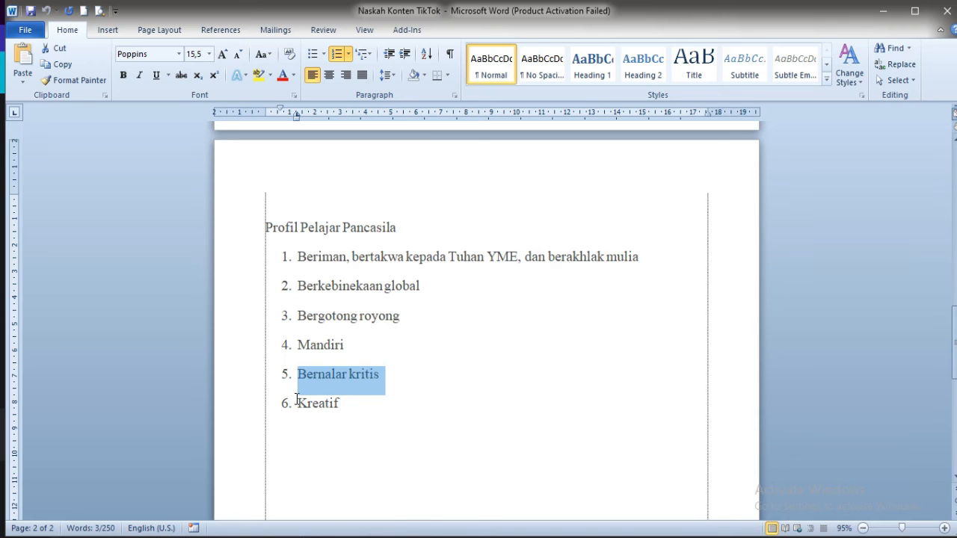
{"action": "left_click_drag", "start_coordinate": [297, 400], "coordinate": [340, 415]}
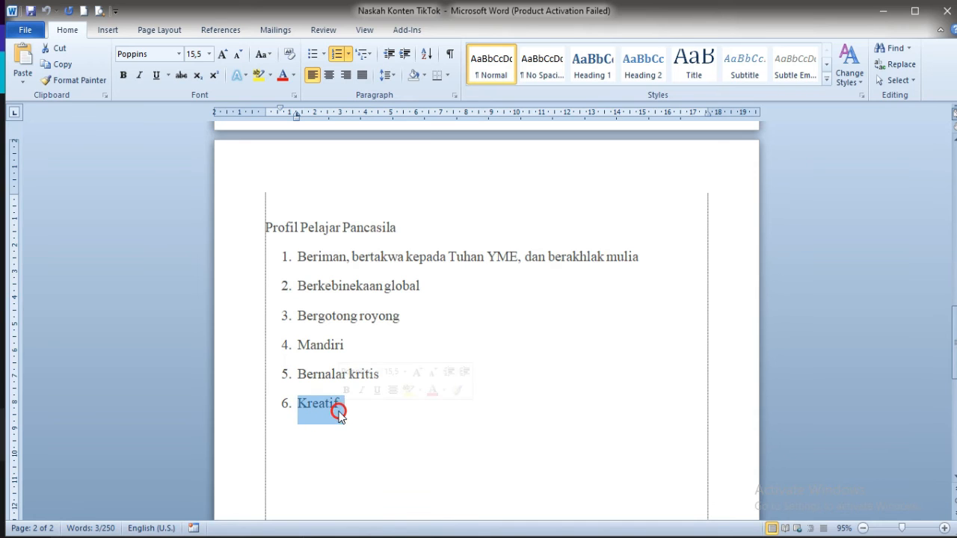
{"action": "left_click", "coordinate": [299, 511]}
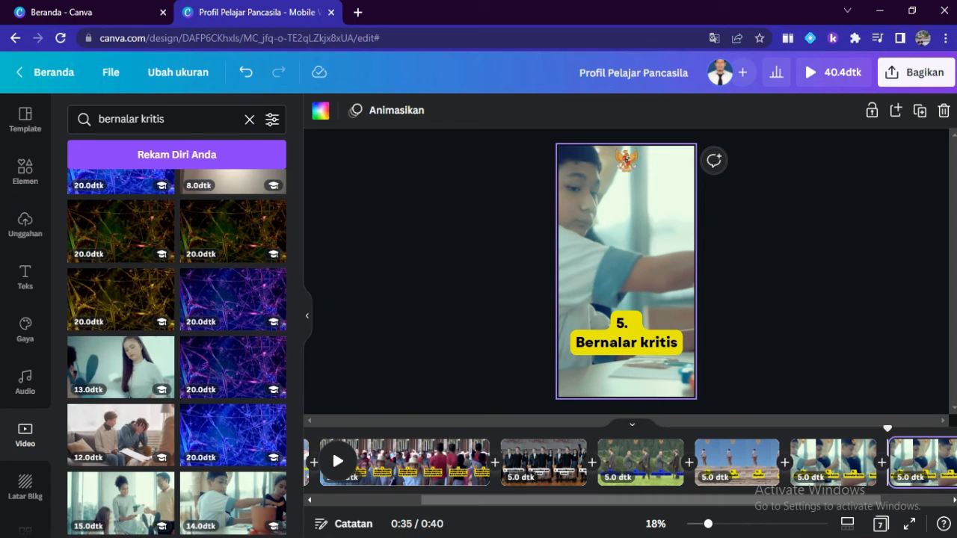
Replace the label text on page 7 with "6. Kreatif", with the number on its own line above the word
{"action": "left_click", "coordinate": [642, 329]}
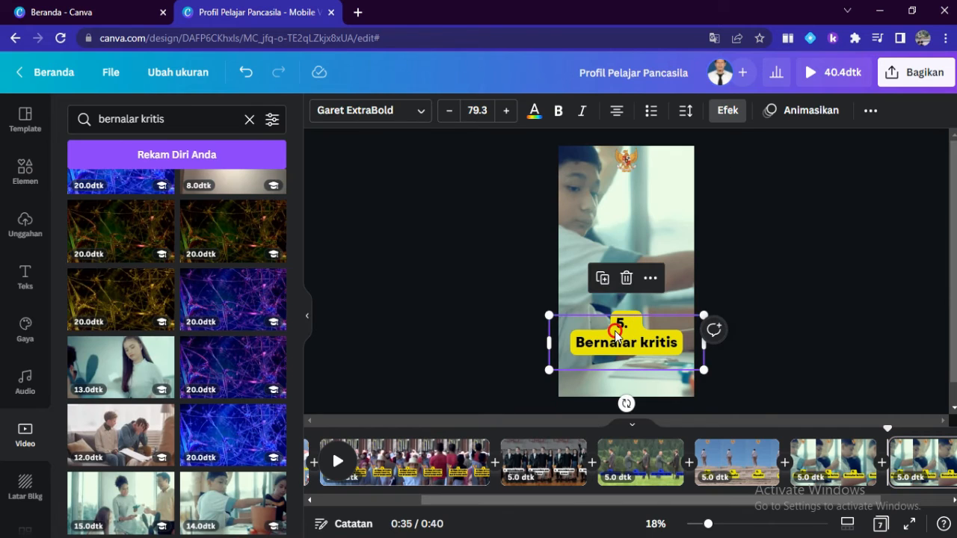
{"action": "left_click", "coordinate": [617, 329]}
{"action": "key", "text": "ctrl+a"}
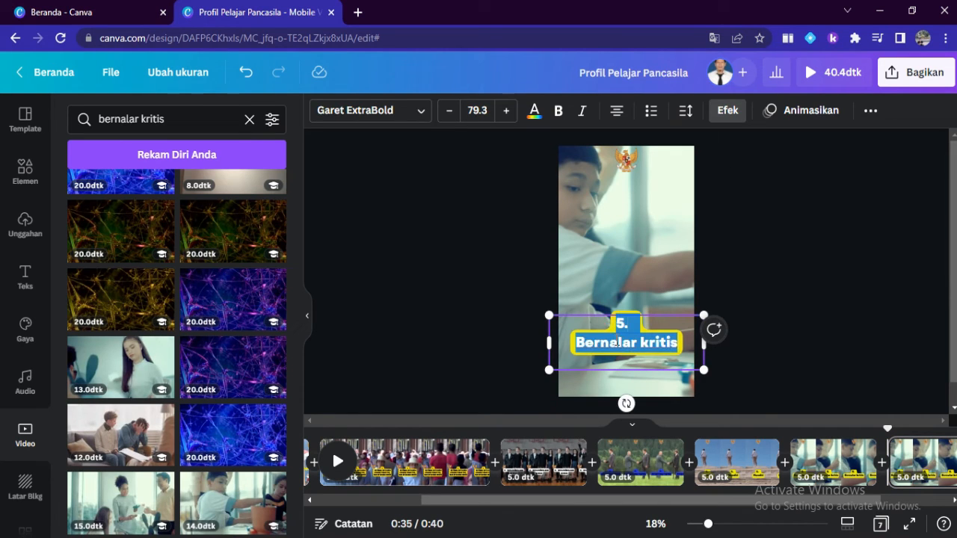
{"action": "type", "text": "6.  Kreatif"}
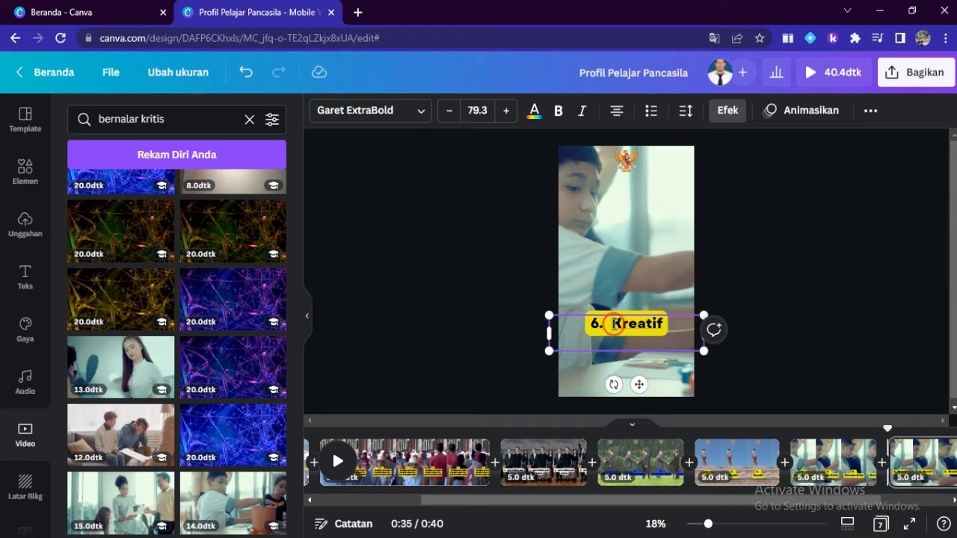
{"action": "key", "text": "Return"}
{"action": "left_click", "coordinate": [767, 249]}
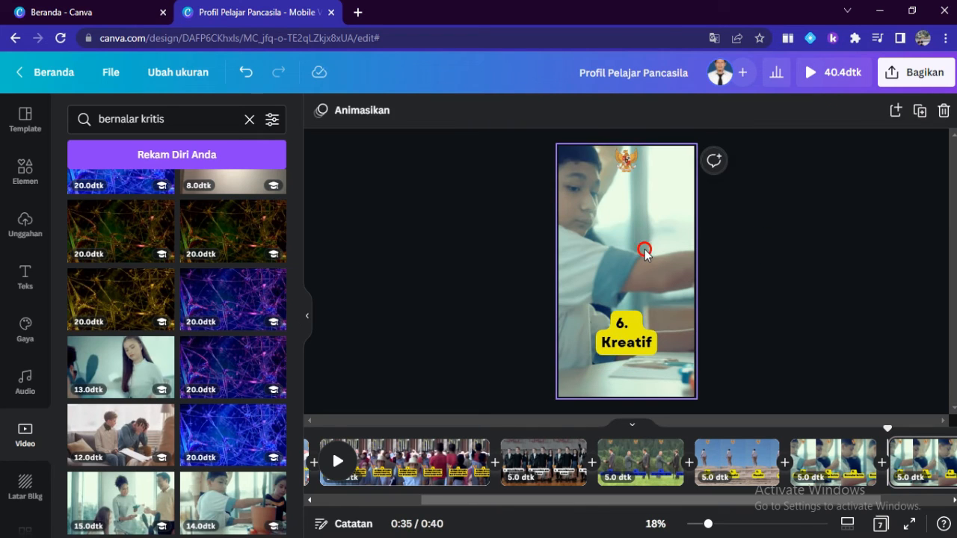
Replace page 7's clip of the boy with the 21-second chalk-writing video found by searching for "kreatif"
{"action": "left_click", "coordinate": [645, 249]}
{"action": "key", "text": "Delete"}
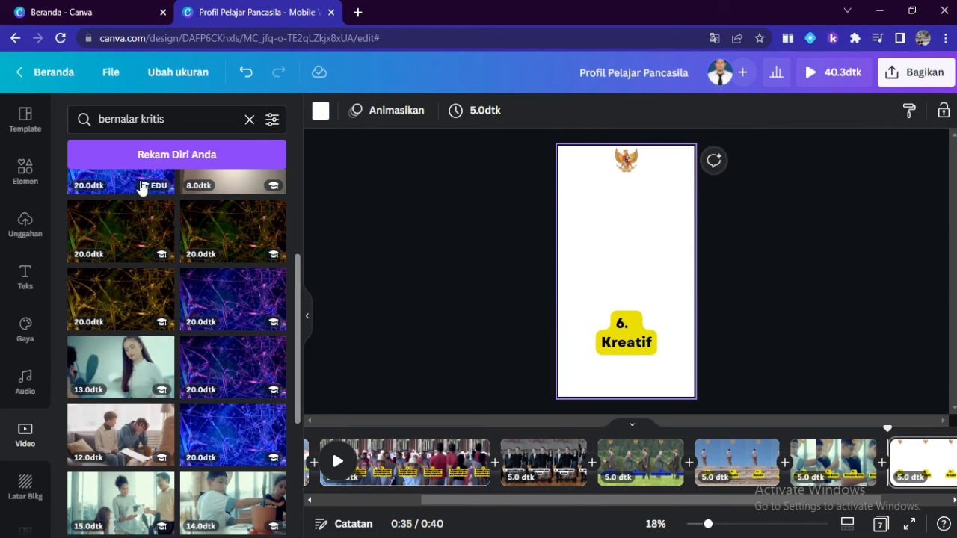
{"action": "left_click", "coordinate": [249, 121]}
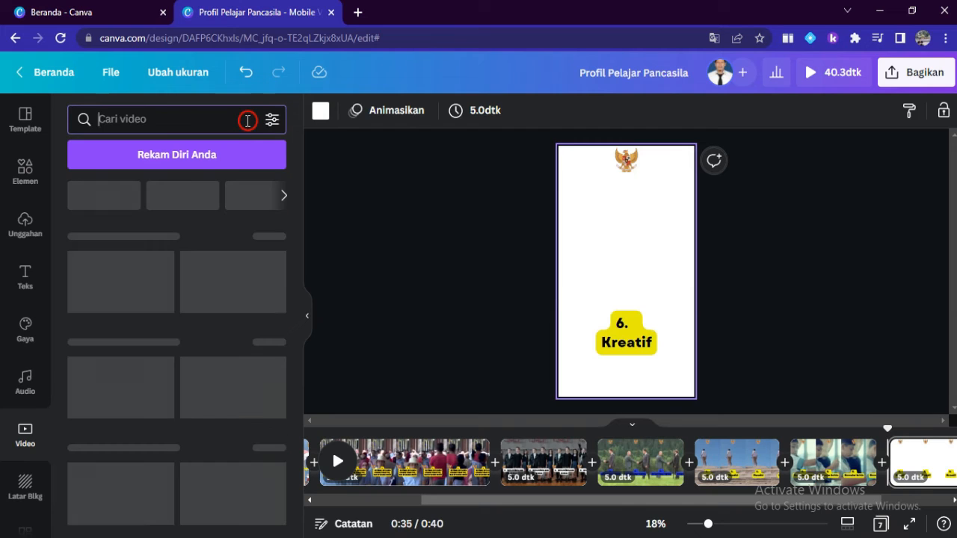
{"action": "type", "text": "kreat"}
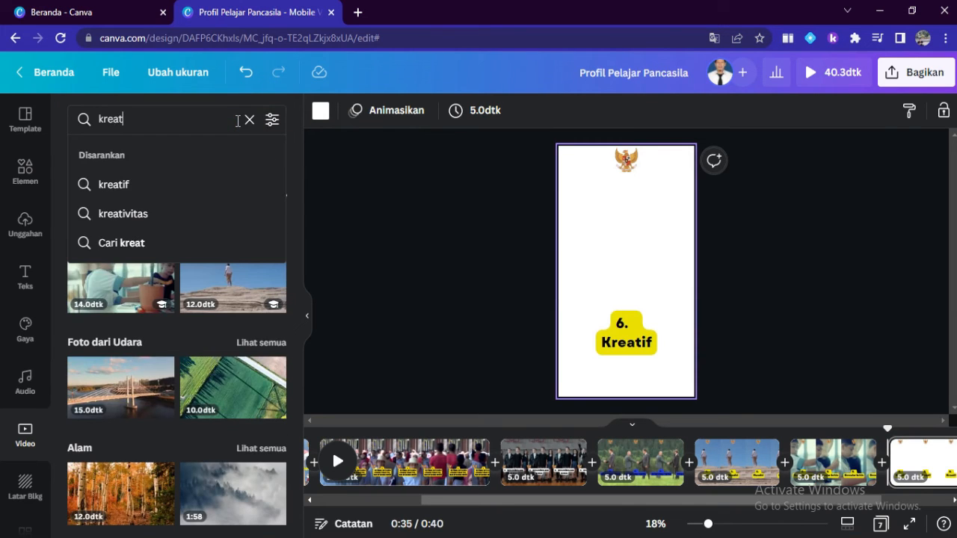
{"action": "type", "text": "if"}
{"action": "key", "text": "Return"}
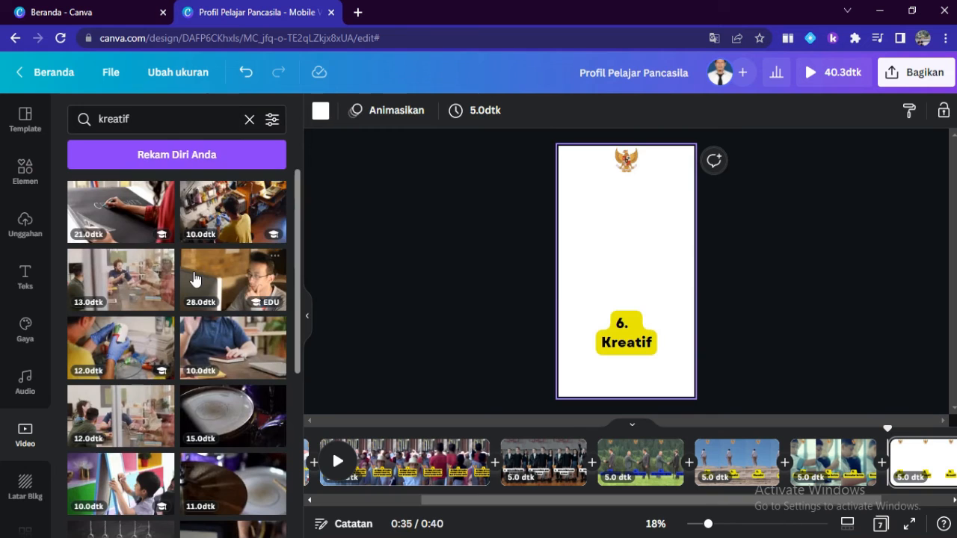
{"action": "left_click", "coordinate": [120, 212]}
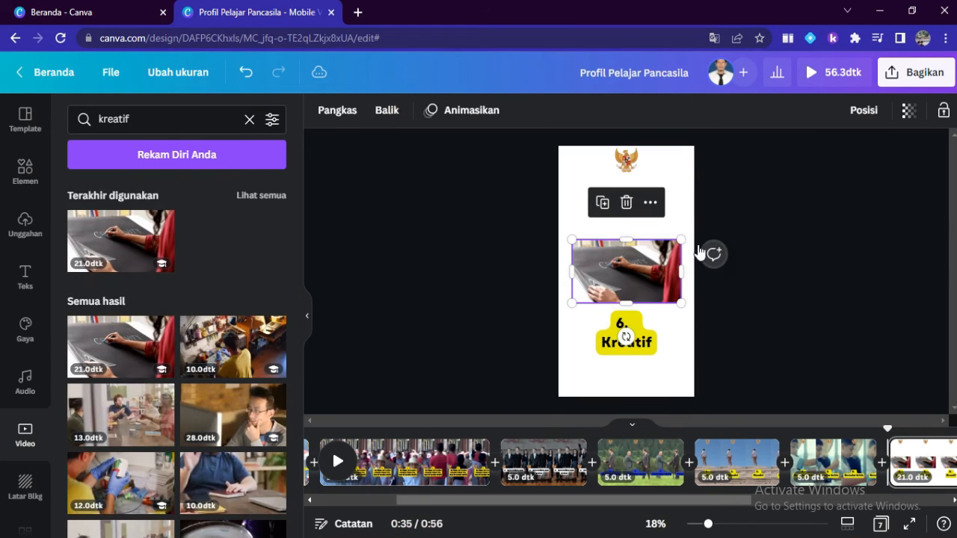
Stretch the chalk-writing clip on all four sides so that it covers the whole of page 7
{"action": "left_click_drag", "start_coordinate": [626, 239], "coordinate": [627, 139]}
{"action": "left_click_drag", "start_coordinate": [572, 221], "coordinate": [564, 224]}
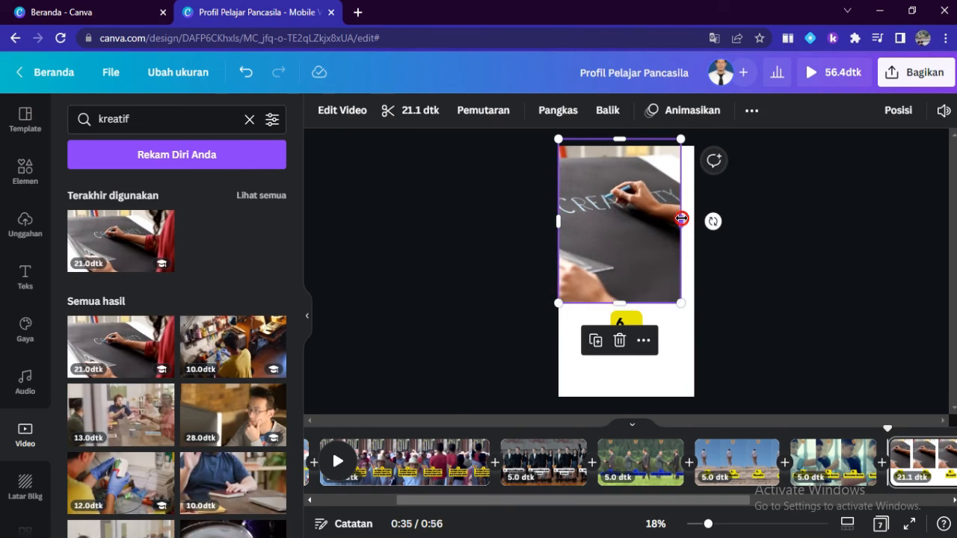
{"action": "left_click_drag", "start_coordinate": [681, 217], "coordinate": [700, 219]}
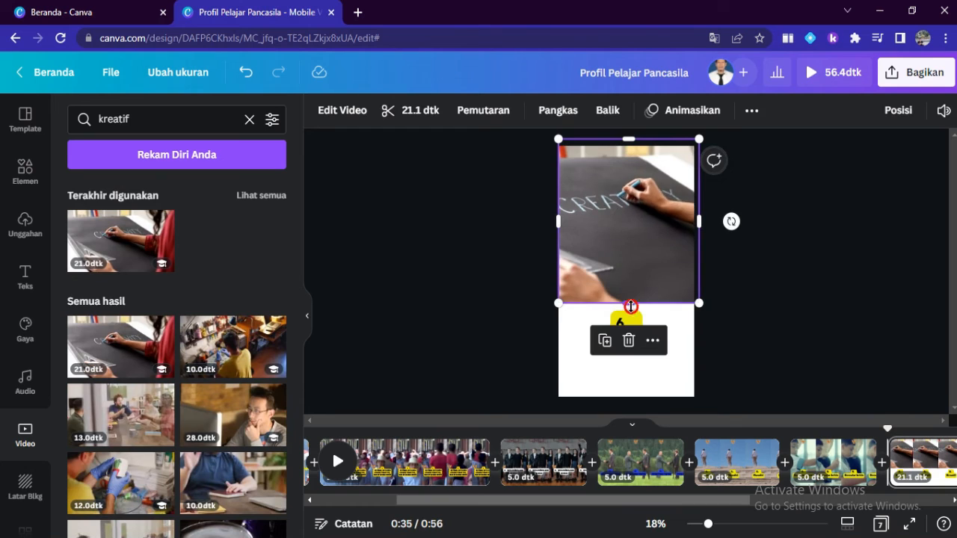
{"action": "left_click_drag", "start_coordinate": [626, 304], "coordinate": [621, 397]}
{"action": "left_click", "coordinate": [839, 332]}
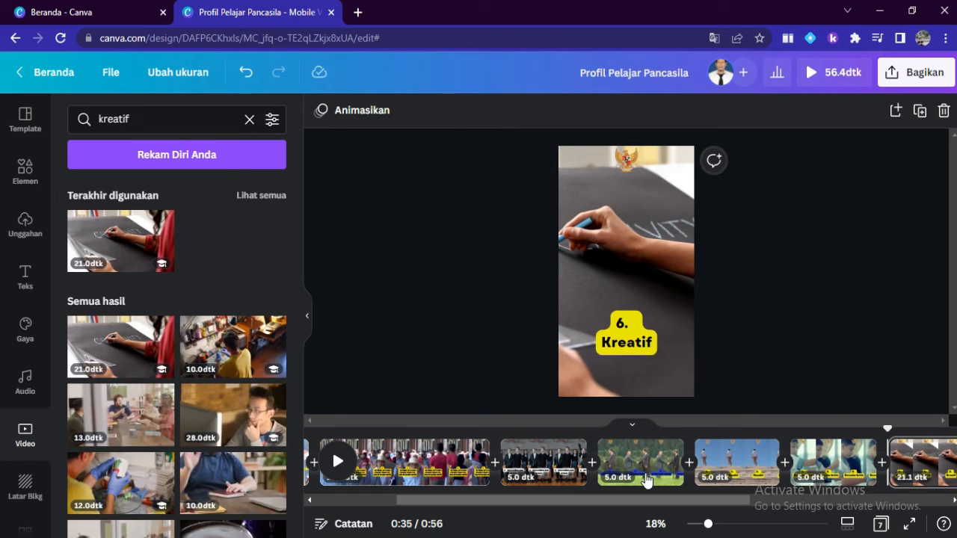
Shorten page 7 to 5.0 seconds in the timeline
{"action": "left_click_drag", "start_coordinate": [664, 501], "coordinate": [871, 511]}
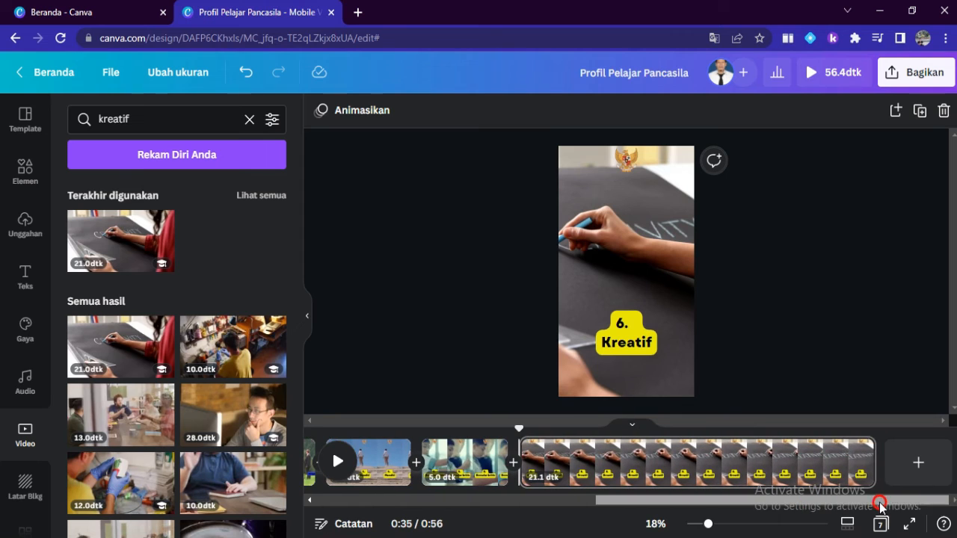
{"action": "left_click", "coordinate": [716, 459]}
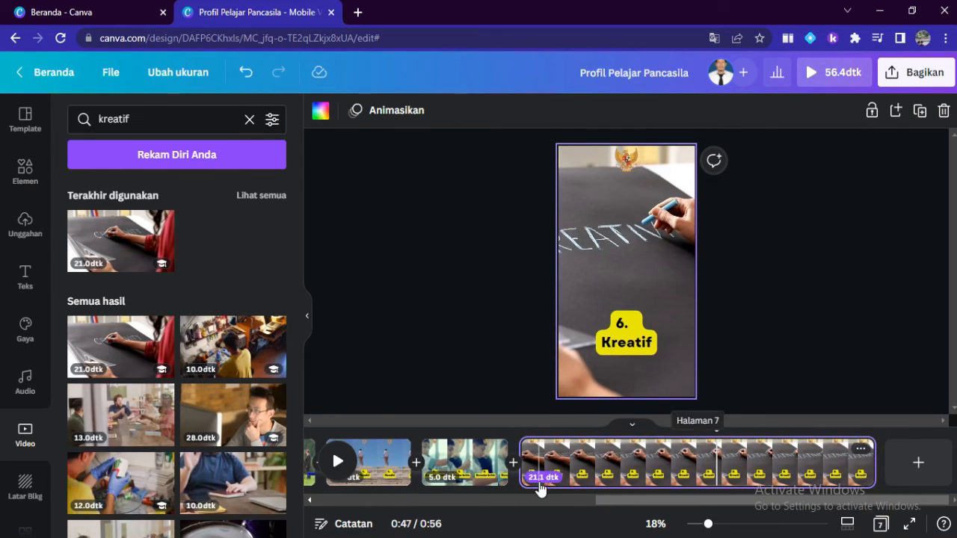
{"action": "left_click_drag", "start_coordinate": [789, 453], "coordinate": [601, 463]}
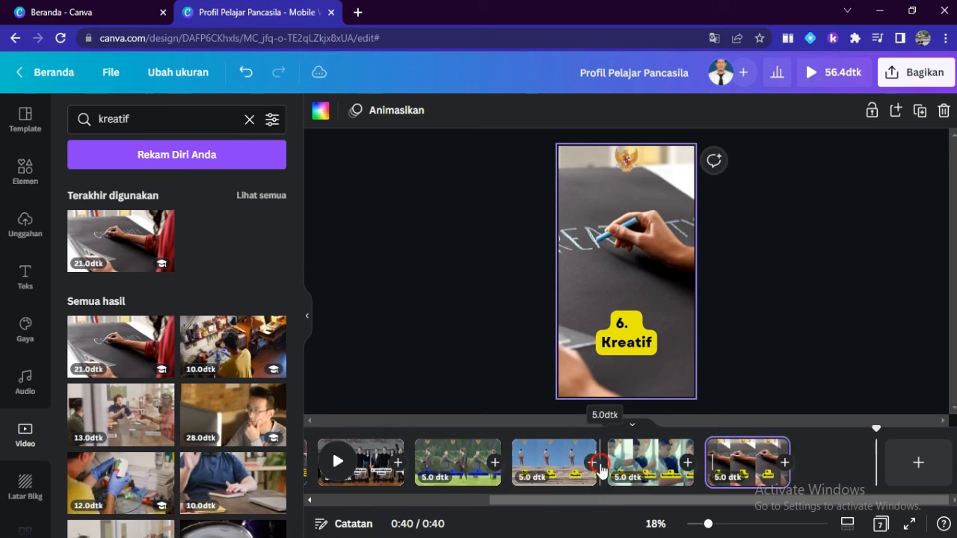
{"action": "left_click", "coordinate": [545, 502]}
{"action": "left_click", "coordinate": [716, 510]}
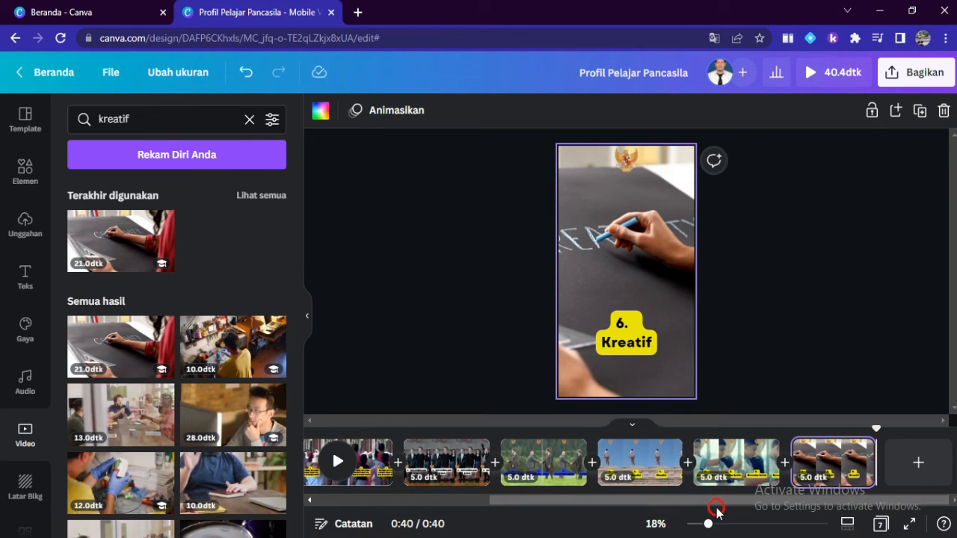
Duplicate the "6. Kreatif" page as page 8 and delete the text label from the copy
{"action": "left_click", "coordinate": [862, 454]}
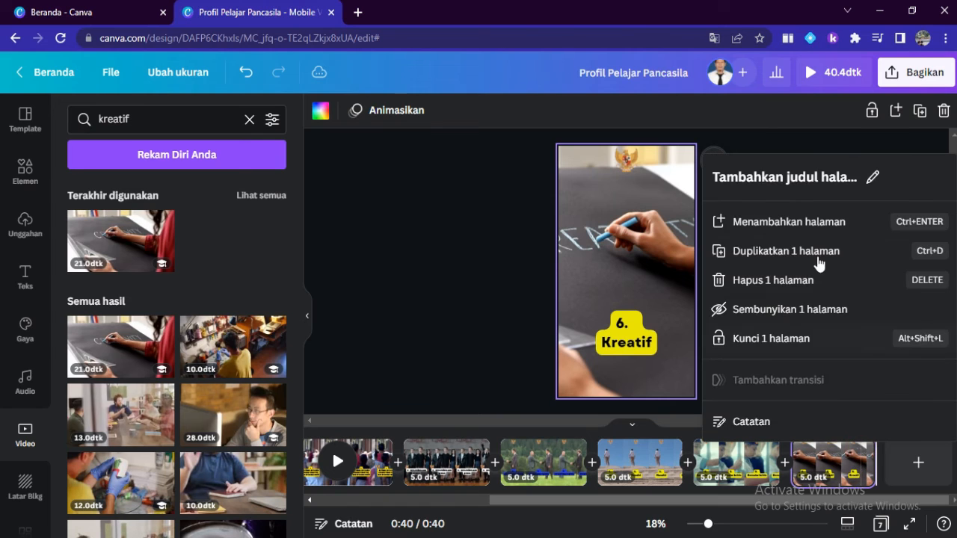
{"action": "left_click", "coordinate": [815, 254]}
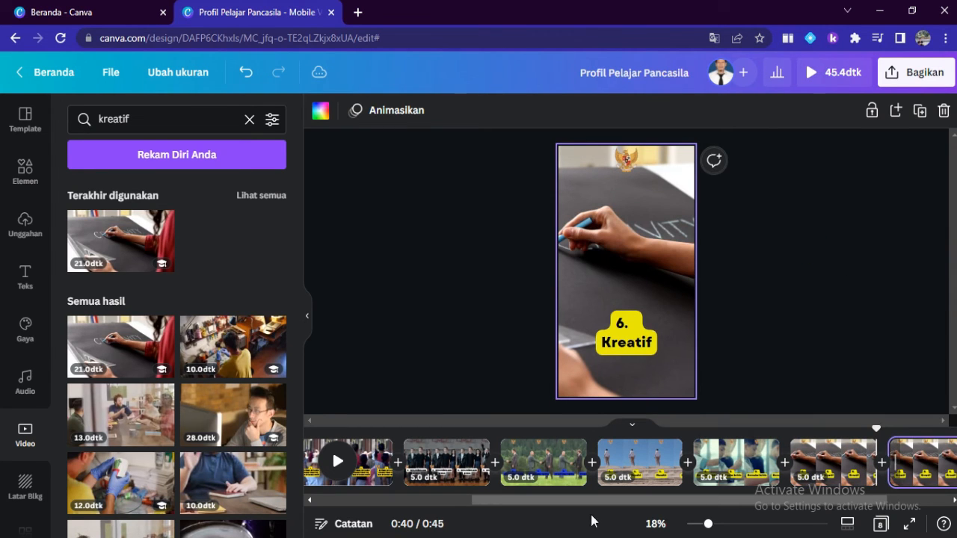
{"action": "left_click_drag", "start_coordinate": [583, 511], "coordinate": [670, 500]}
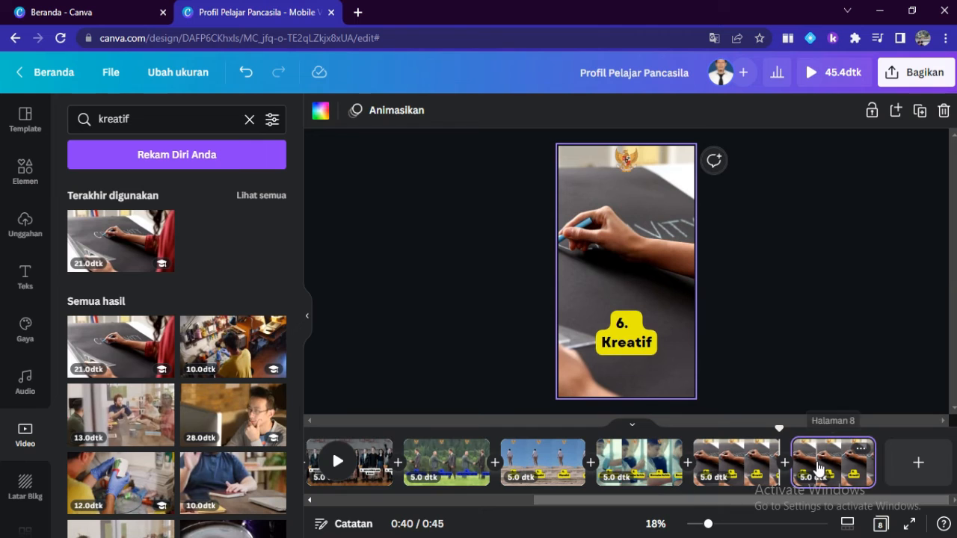
{"action": "left_click", "coordinate": [618, 332]}
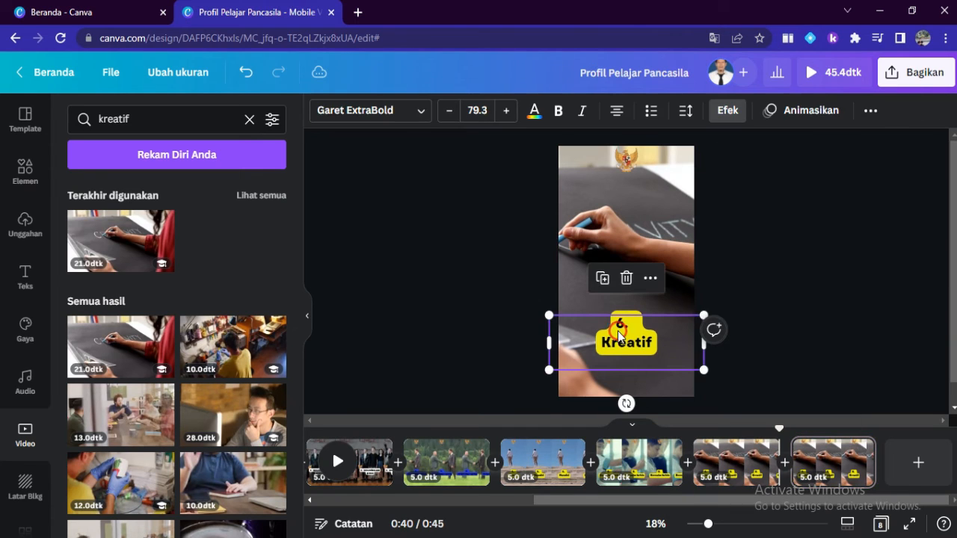
{"action": "key", "text": "Escape"}
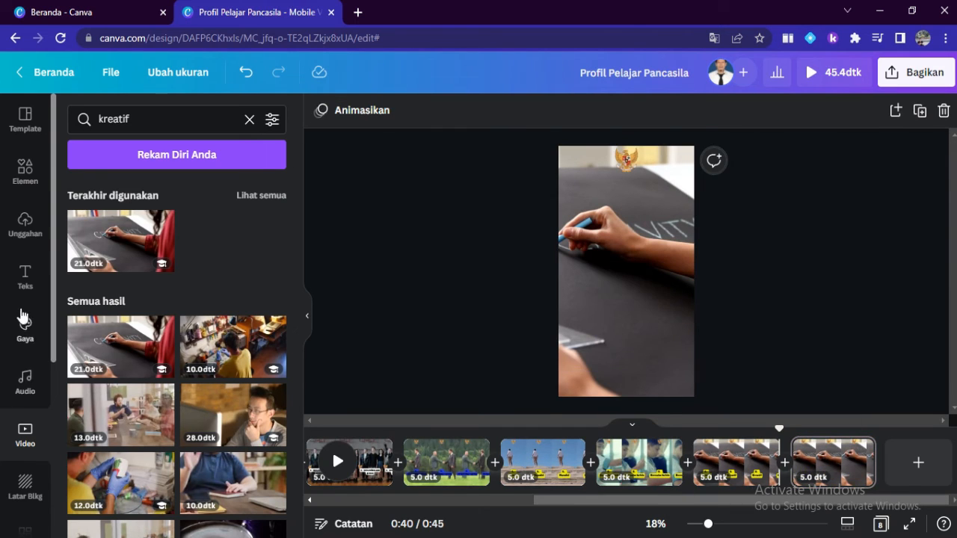
Add a heading reading "Follow me" to page 7 and delete its "6. Kreatif" label
{"action": "left_click", "coordinate": [25, 277]}
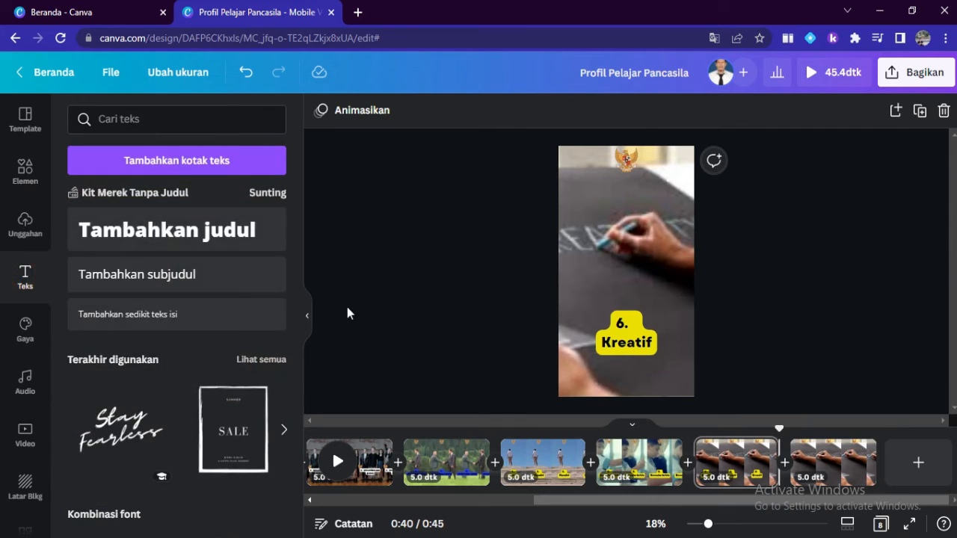
{"action": "left_click", "coordinate": [207, 238]}
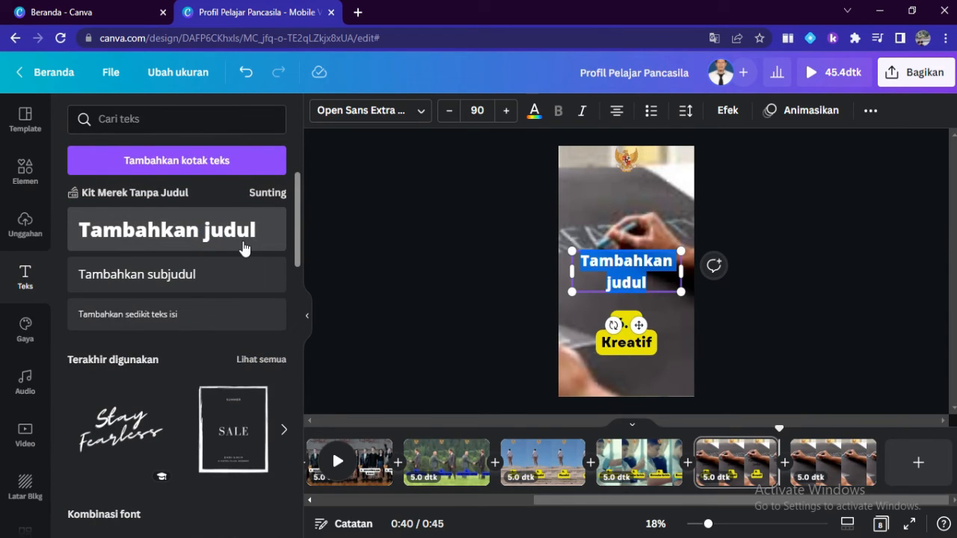
{"action": "key", "text": "BackSpace"}
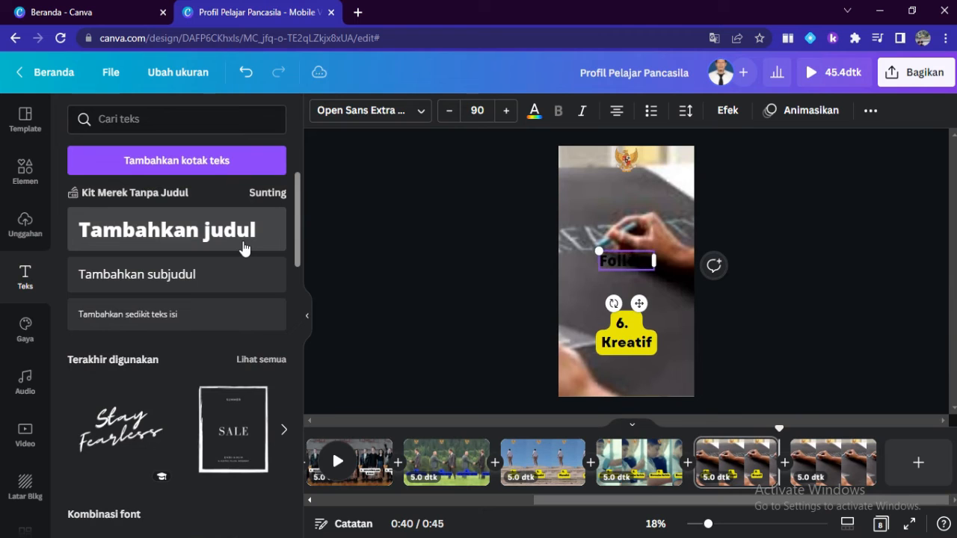
{"action": "left_click", "coordinate": [635, 352]}
{"action": "key", "text": "Delete"}
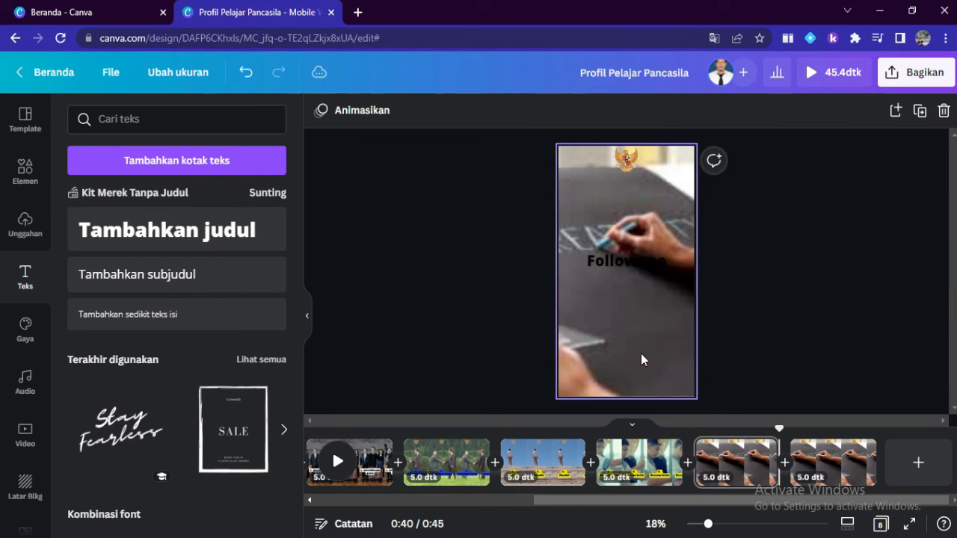
Apply the Latar Belakang effect to the "Follow me" heading and place it horizontally centred just below the middle of the page
{"action": "left_click", "coordinate": [624, 271]}
{"action": "left_click_drag", "start_coordinate": [631, 274], "coordinate": [623, 337]}
{"action": "left_click", "coordinate": [740, 111]}
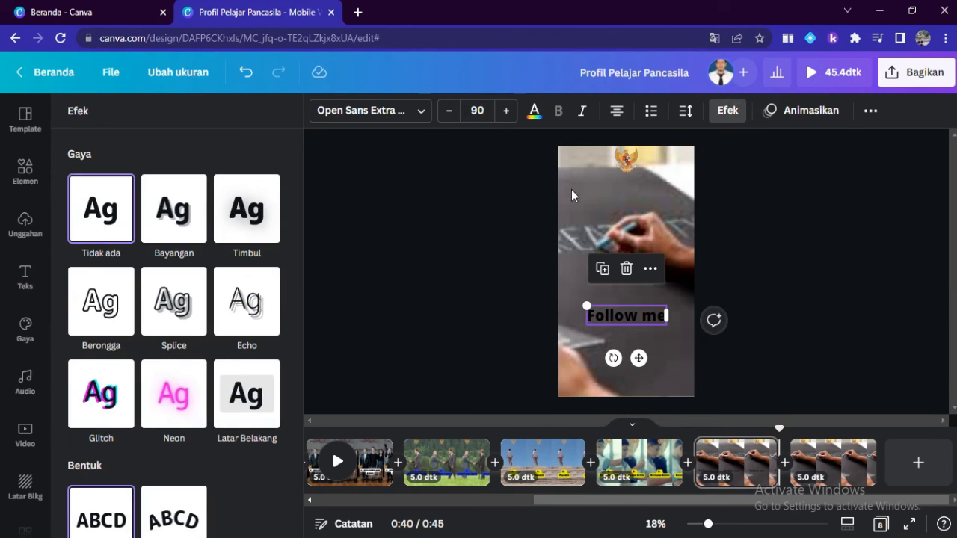
{"action": "left_click", "coordinate": [227, 399]}
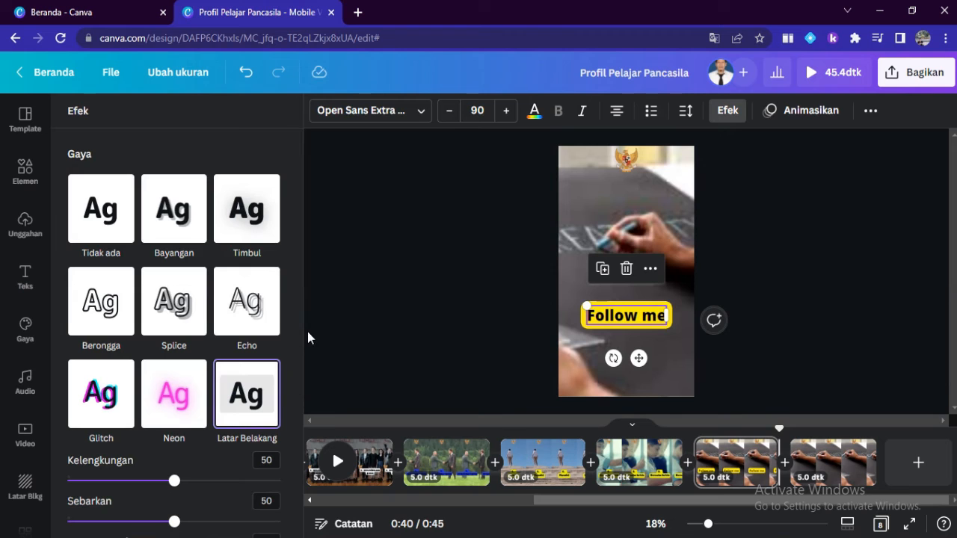
{"action": "left_click", "coordinate": [791, 278]}
{"action": "left_click", "coordinate": [865, 351]}
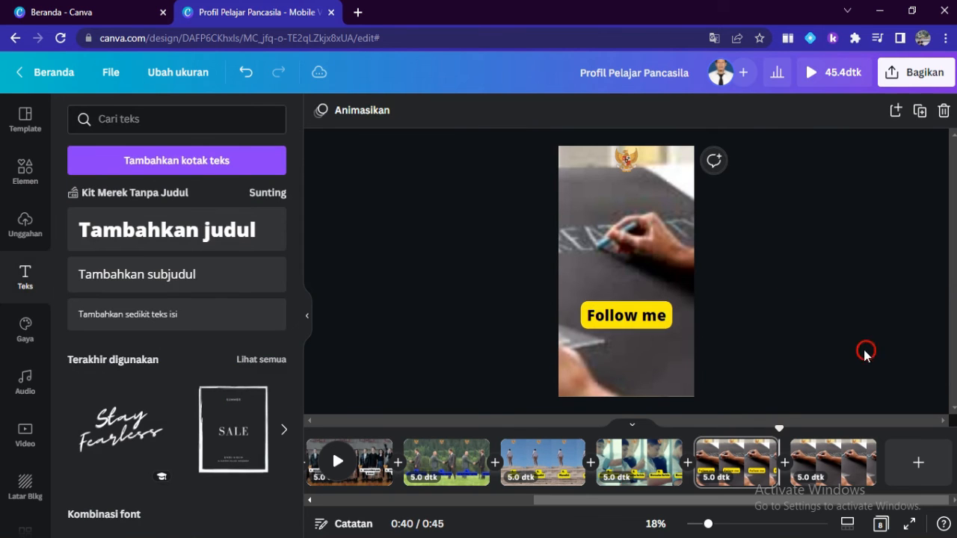
{"action": "left_click", "coordinate": [642, 327]}
{"action": "left_click_drag", "start_coordinate": [642, 327], "coordinate": [642, 301]}
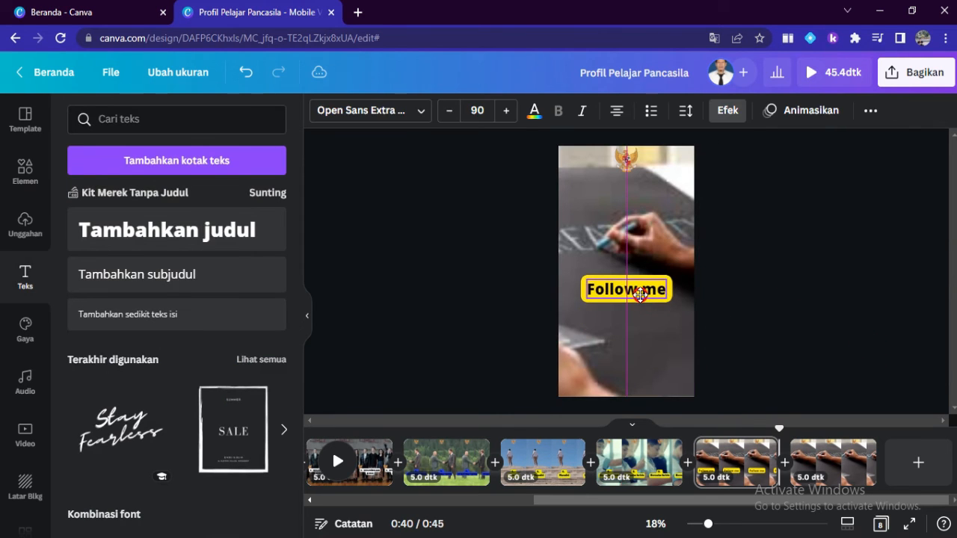
Delete the background video showing the drawing hand from the "Follow me" page and search the video library for "follow"
{"action": "left_click", "coordinate": [614, 201]}
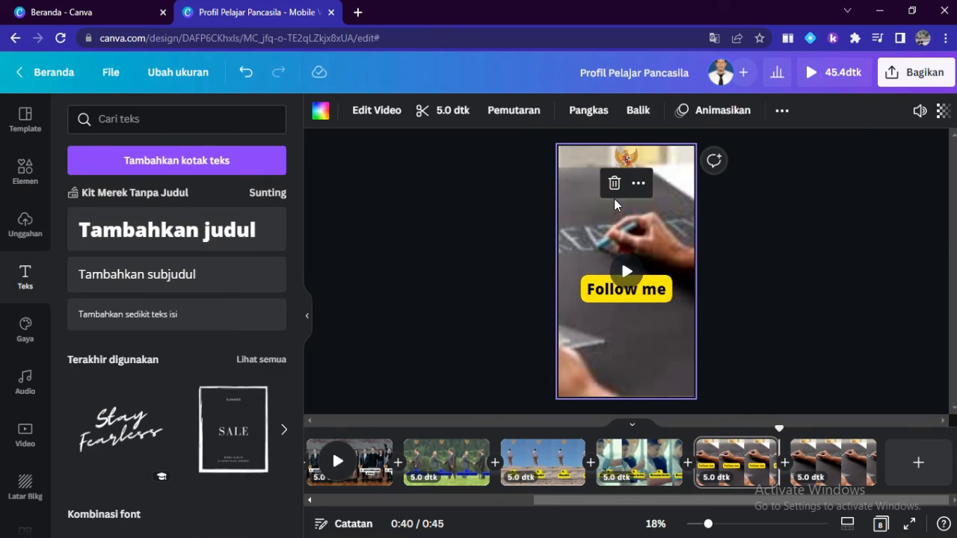
{"action": "key", "text": "Delete"}
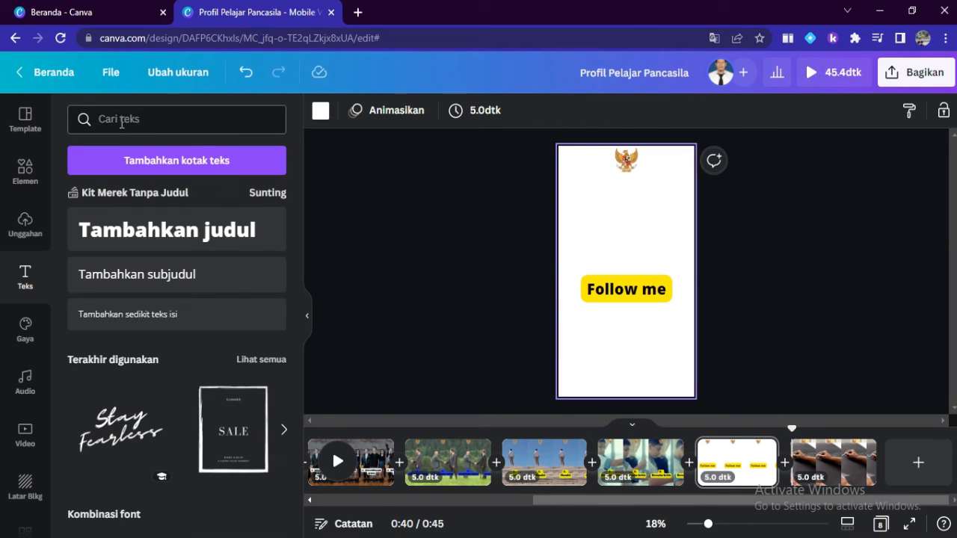
{"action": "left_click", "coordinate": [26, 434]}
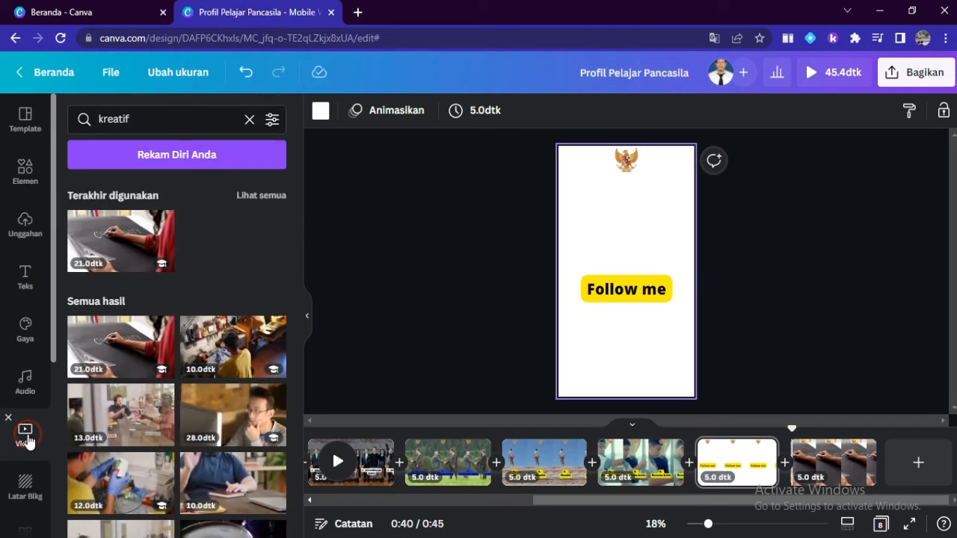
{"action": "left_click", "coordinate": [246, 121]}
{"action": "type", "text": "follow"}
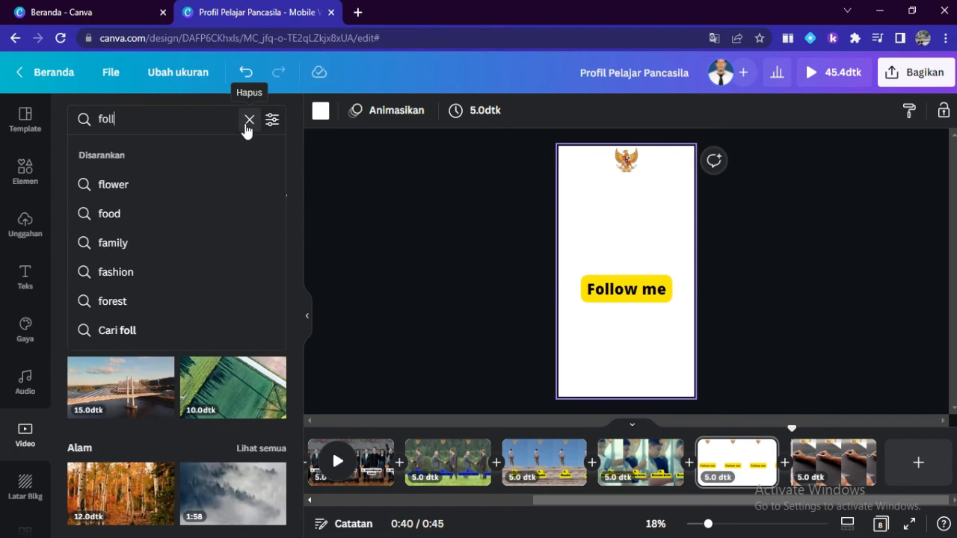
{"action": "key", "text": "Return"}
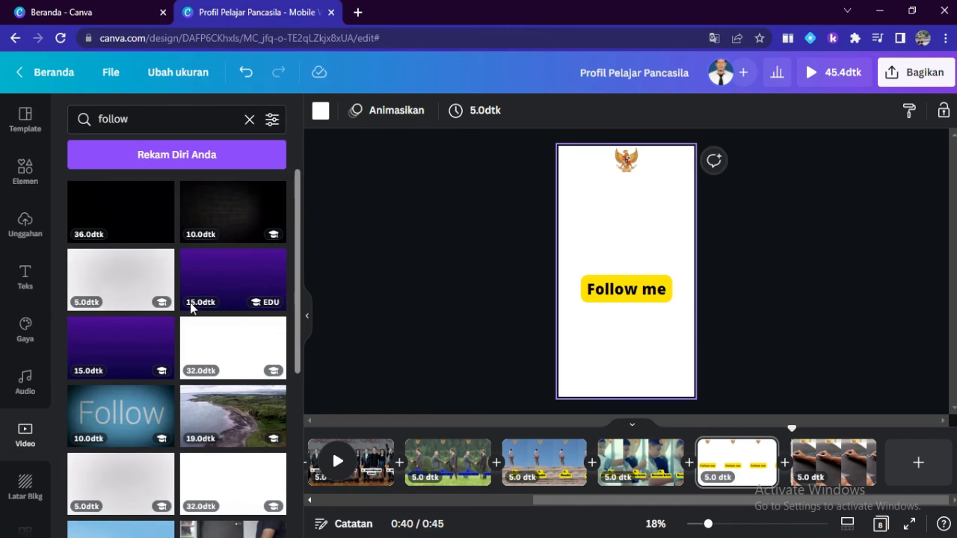
{"action": "scroll", "coordinate": [289, 316], "scroll_direction": "down", "scroll_amount": 5}
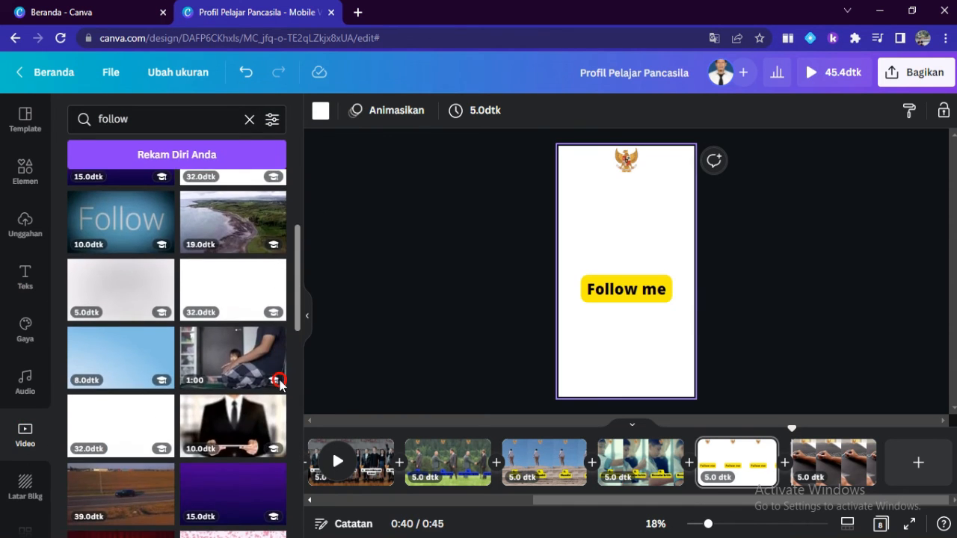
{"action": "scroll", "coordinate": [276, 431], "scroll_direction": "down", "scroll_amount": 1}
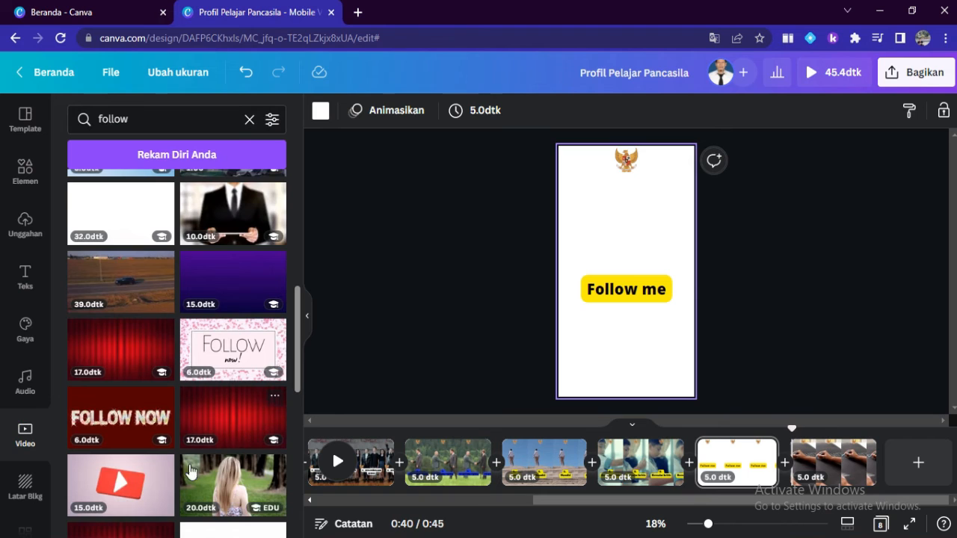
{"action": "left_click_drag", "start_coordinate": [297, 347], "coordinate": [299, 448]}
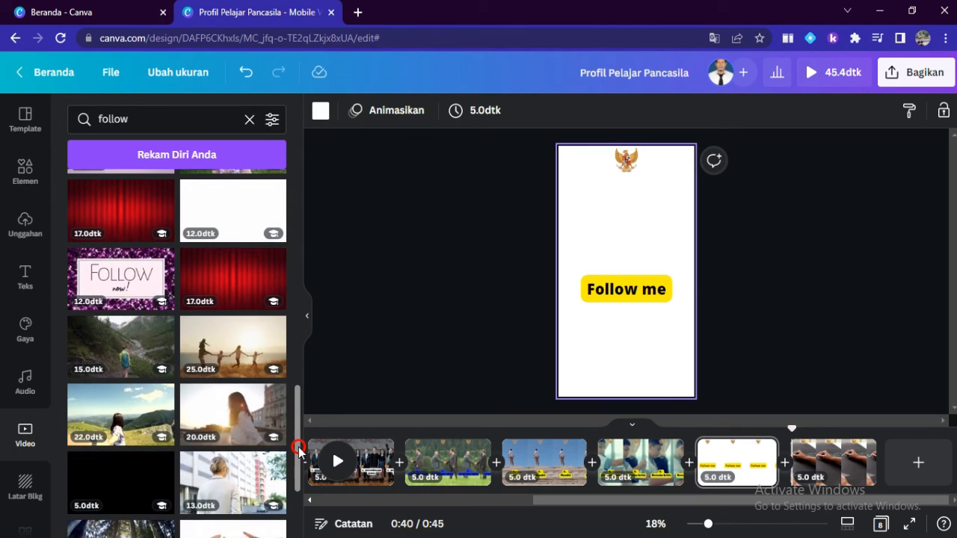
Add the mountain hiker video to the "Follow me" page and stretch it to cover the whole page behind the heading
{"action": "left_click_drag", "start_coordinate": [537, 273], "coordinate": [628, 277]}
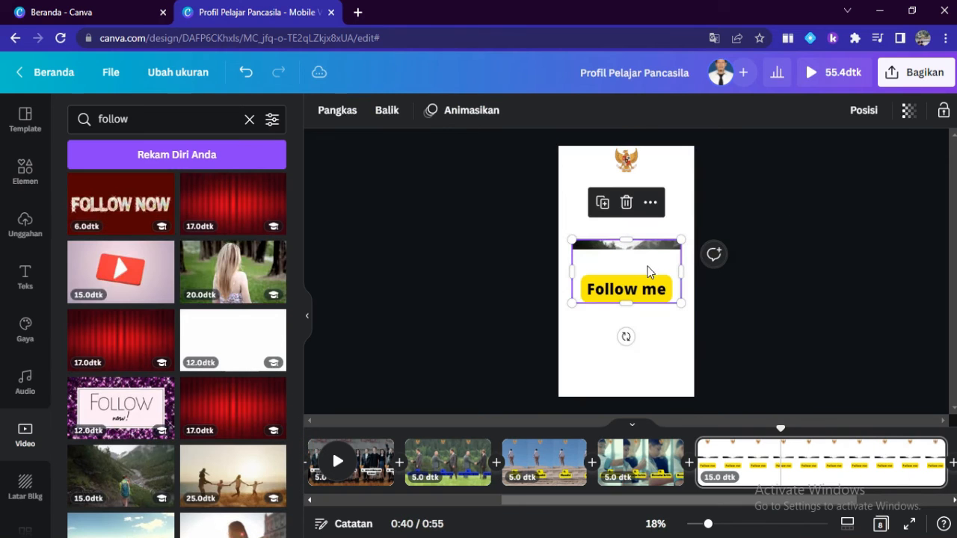
{"action": "left_click_drag", "start_coordinate": [626, 233], "coordinate": [625, 140]}
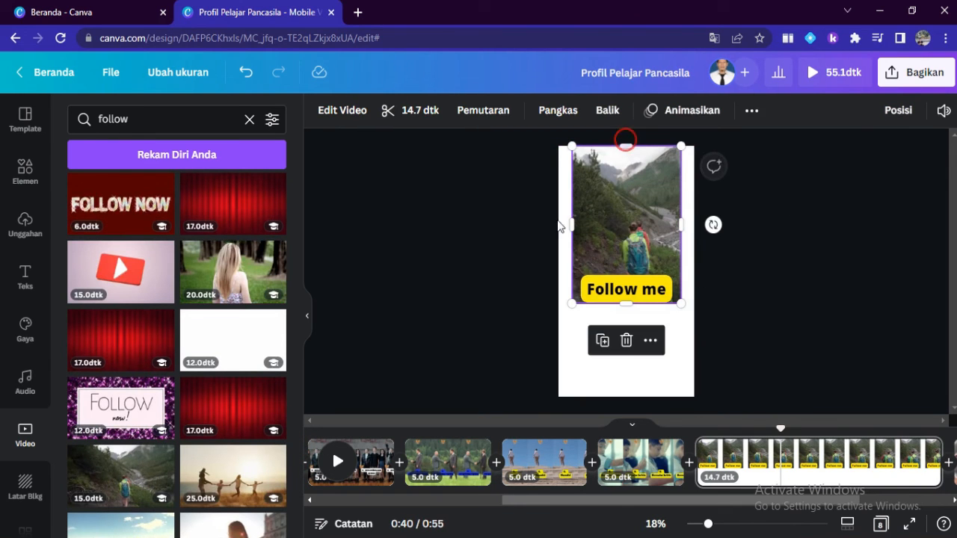
{"action": "left_click_drag", "start_coordinate": [572, 224], "coordinate": [558, 229]}
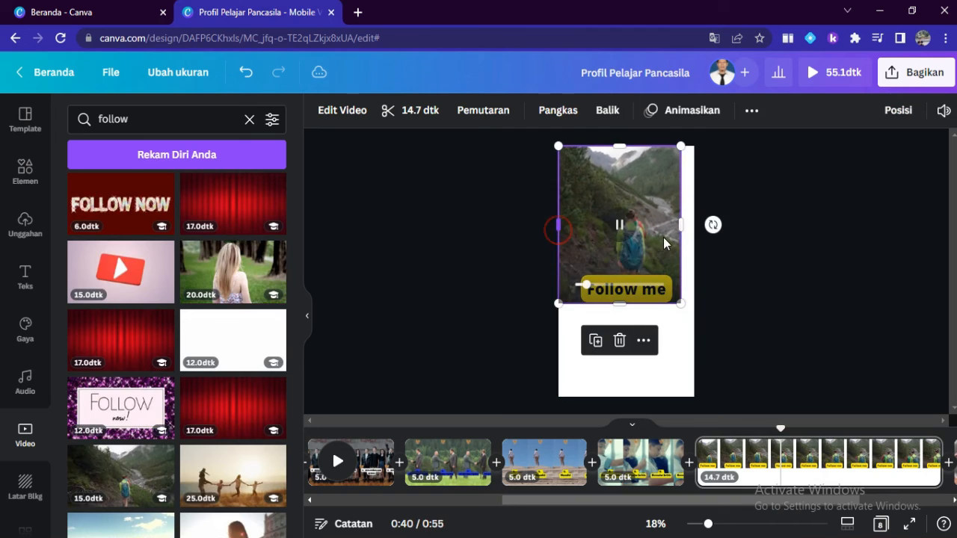
{"action": "left_click_drag", "start_coordinate": [681, 222], "coordinate": [694, 222]}
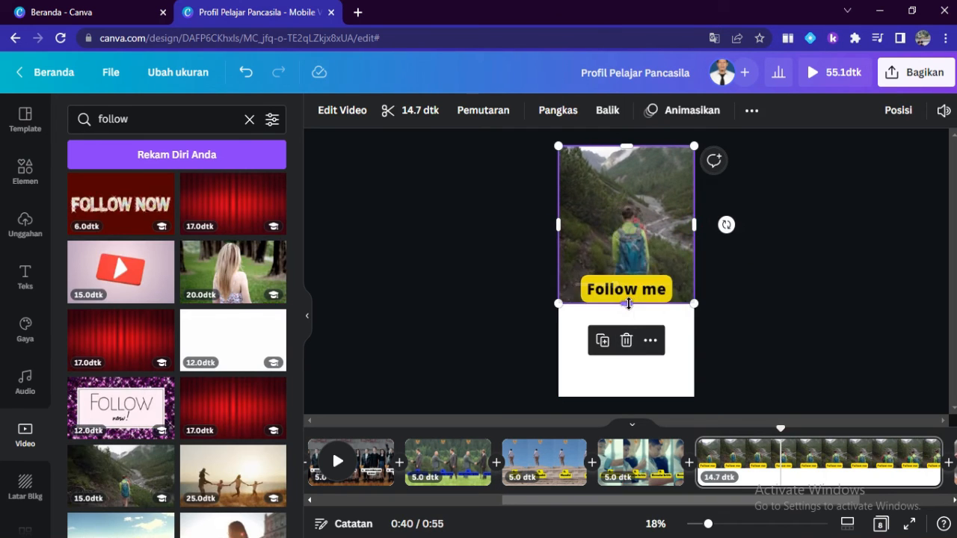
{"action": "left_click_drag", "start_coordinate": [626, 304], "coordinate": [617, 397]}
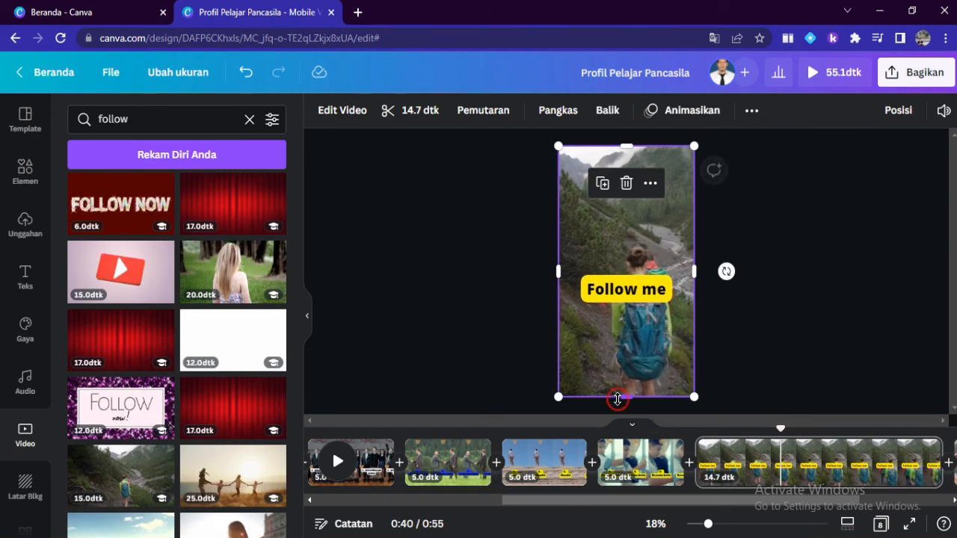
{"action": "left_click", "coordinate": [797, 284]}
{"action": "left_click", "coordinate": [663, 320]}
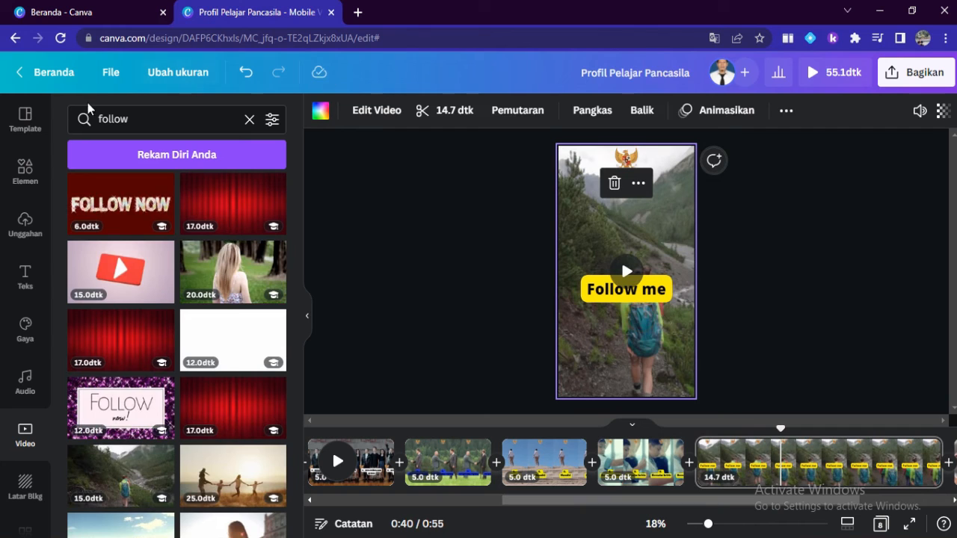
Search the elements for "tiktok", add the square logo with the TikTok name and centre it directly below the "Follow me" heading
{"action": "left_click", "coordinate": [25, 169]}
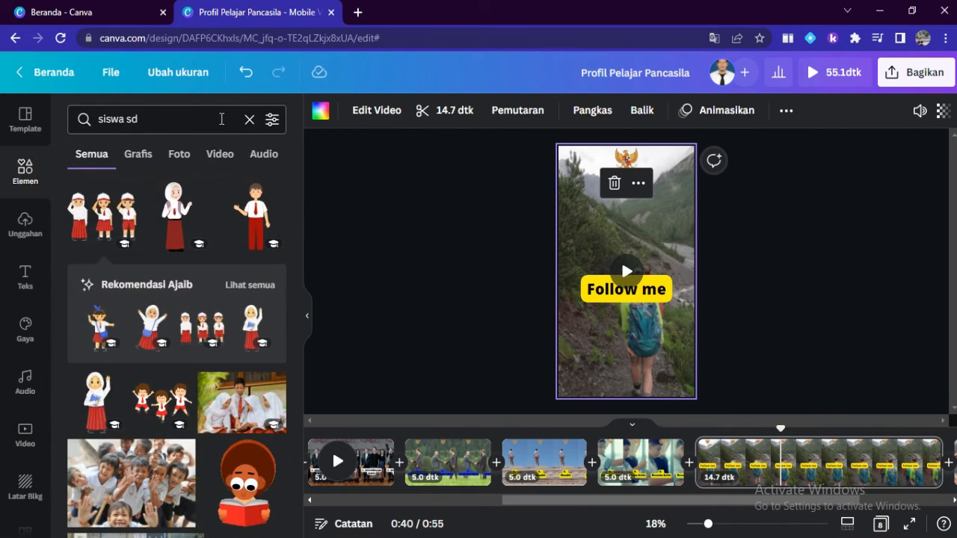
{"action": "left_click", "coordinate": [246, 120]}
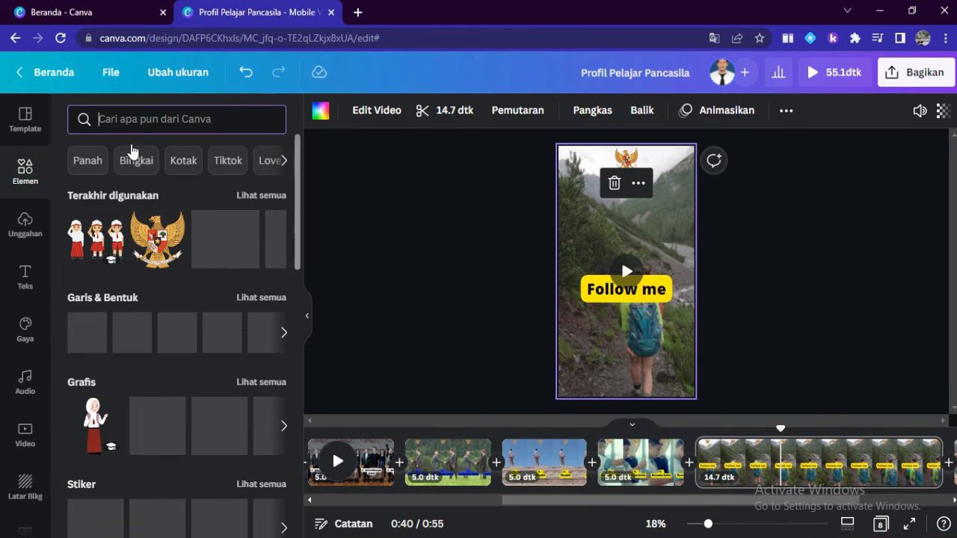
{"action": "type", "text": "tiktok"}
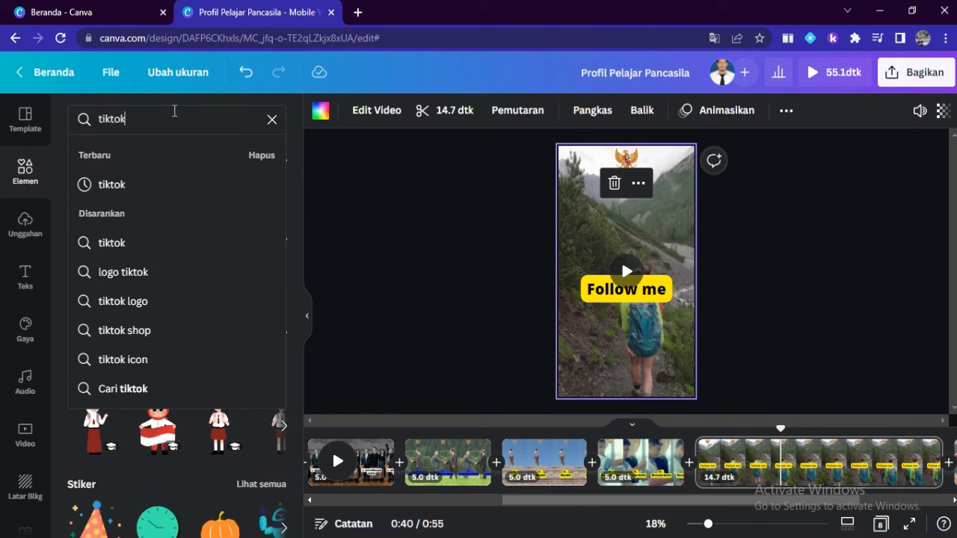
{"action": "key", "text": "Return"}
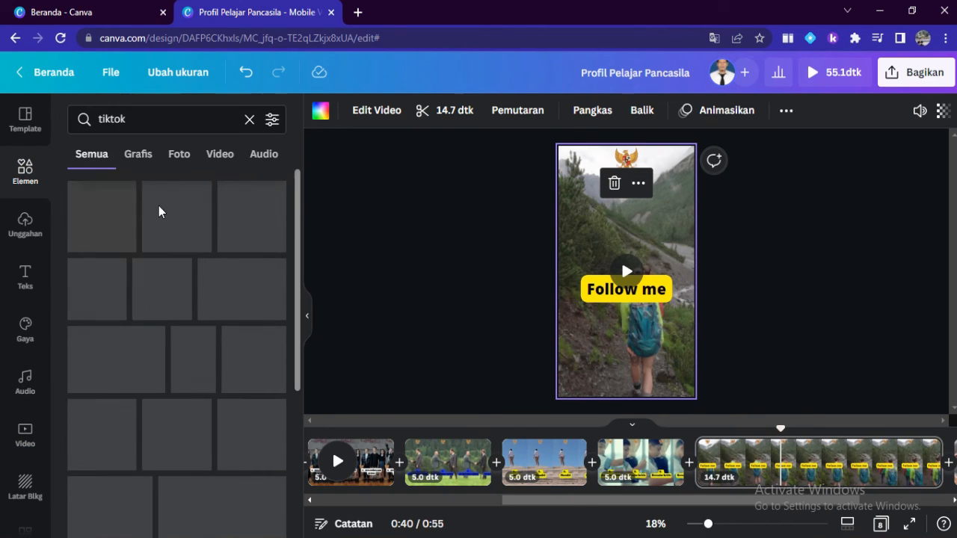
{"action": "left_click", "coordinate": [189, 230]}
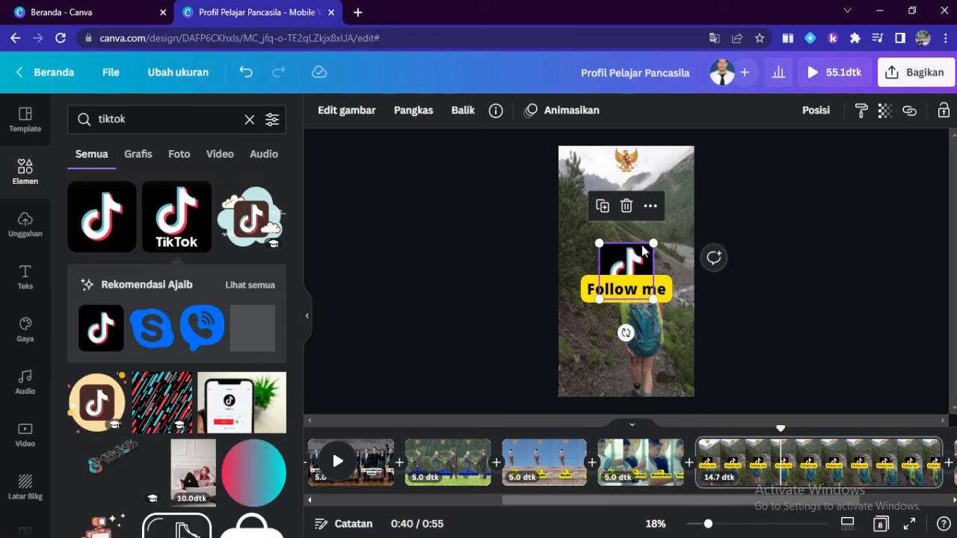
{"action": "left_click_drag", "start_coordinate": [626, 244], "coordinate": [634, 323]}
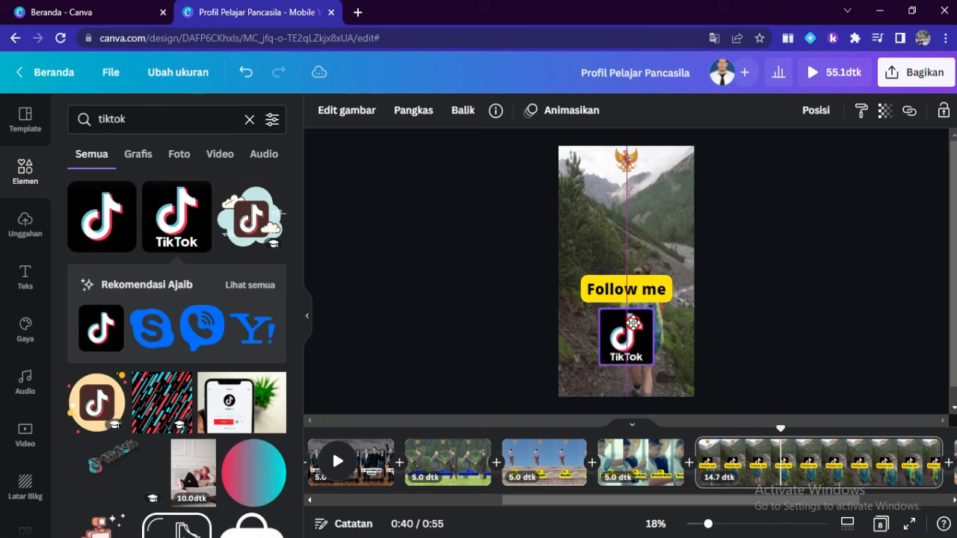
{"action": "left_click", "coordinate": [786, 320]}
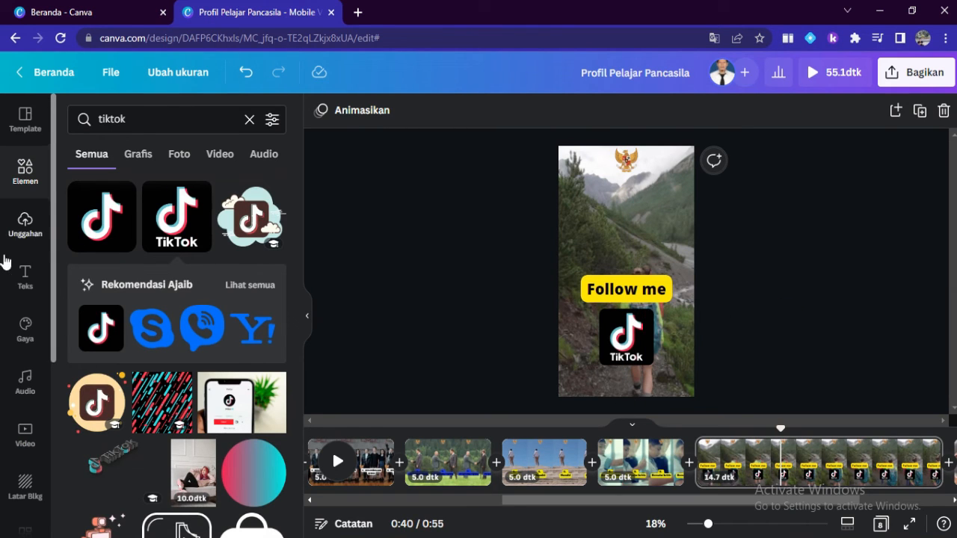
Add a subheading with the creator's TikTok handle, place it just below the TikTok logo and make it bold and white
{"action": "left_click", "coordinate": [24, 276]}
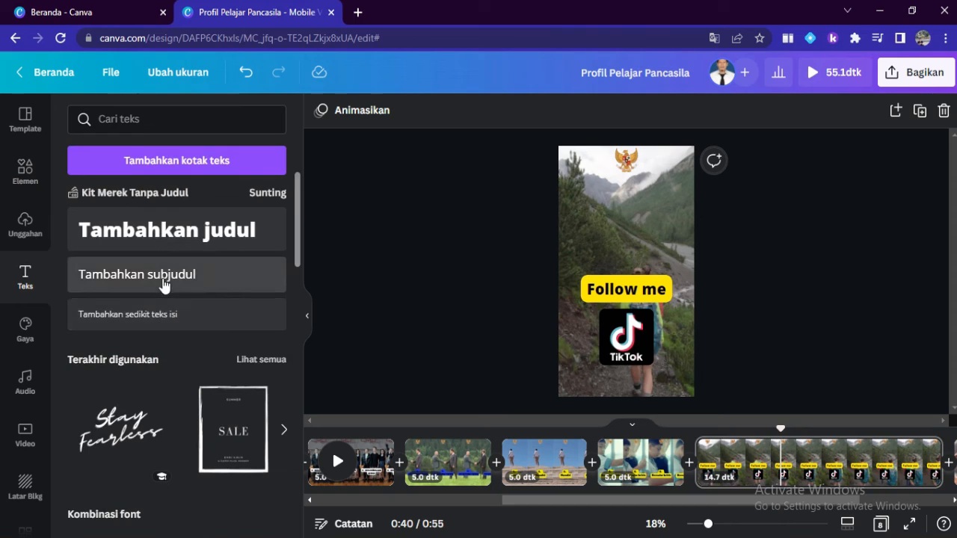
{"action": "left_click", "coordinate": [160, 281]}
{"action": "key", "text": "BackSpace"}
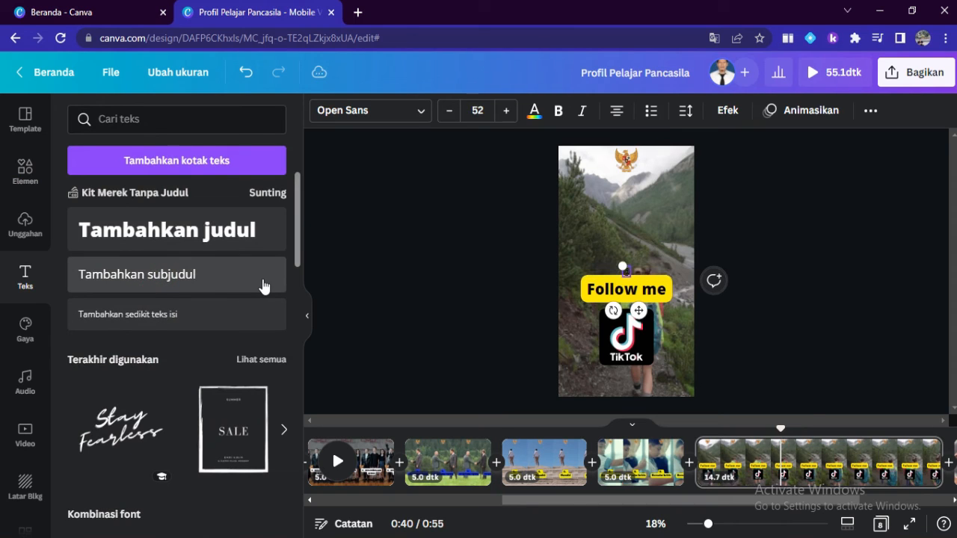
{"action": "type", "text": "@marapaa"}
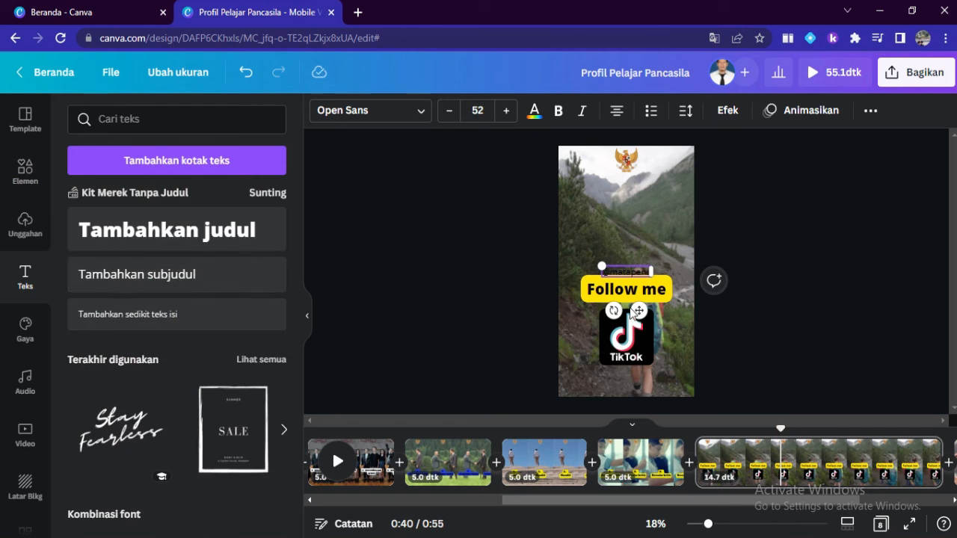
{"action": "left_click_drag", "start_coordinate": [639, 310], "coordinate": [636, 413]}
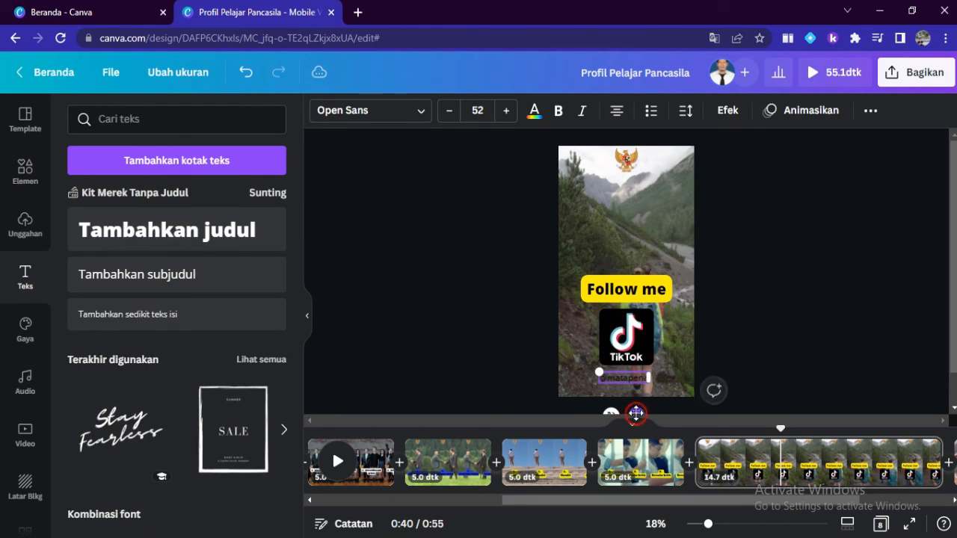
{"action": "left_click", "coordinate": [533, 112]}
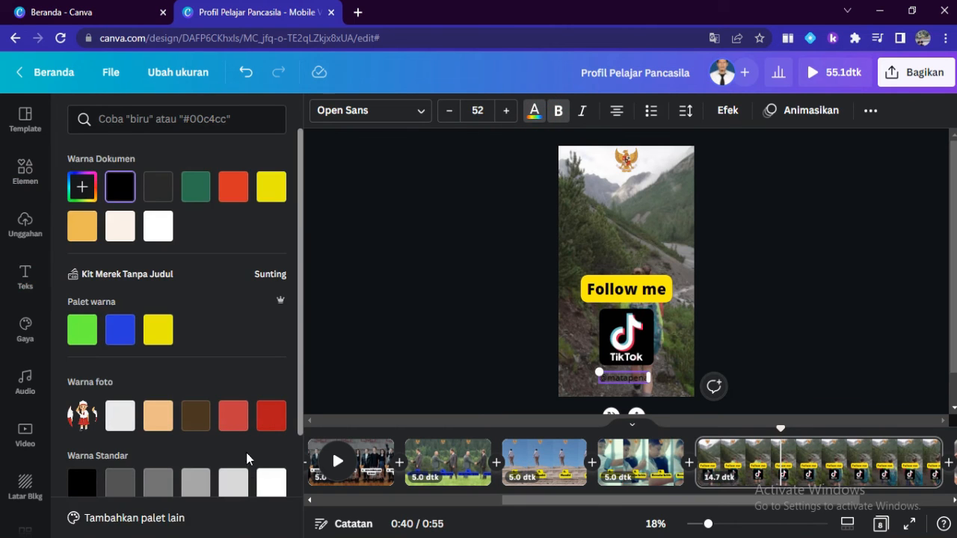
{"action": "left_click", "coordinate": [270, 482]}
{"action": "left_click", "coordinate": [787, 320]}
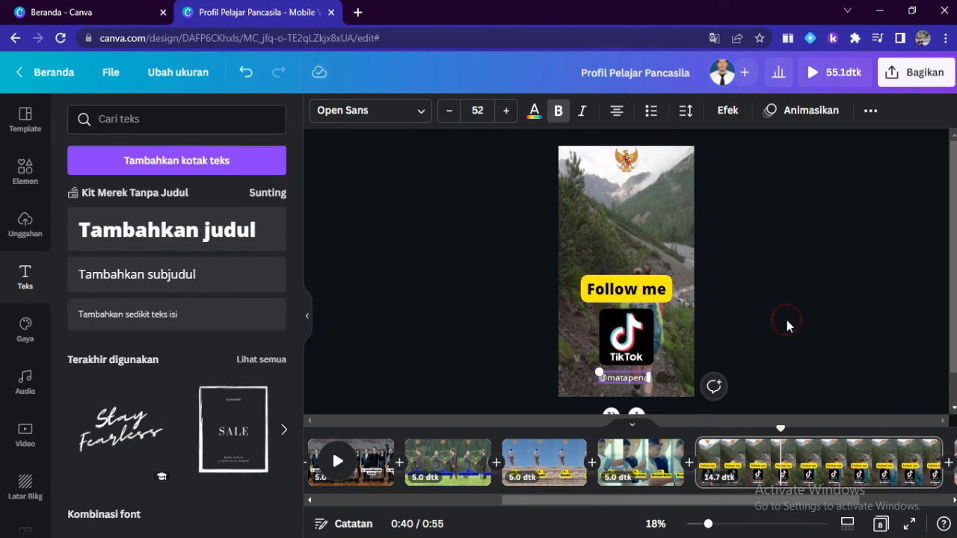
Delete the Garuda emblem from the "Follow me" page and move page 8 with the drawing hand in front of it
{"action": "left_click", "coordinate": [626, 163]}
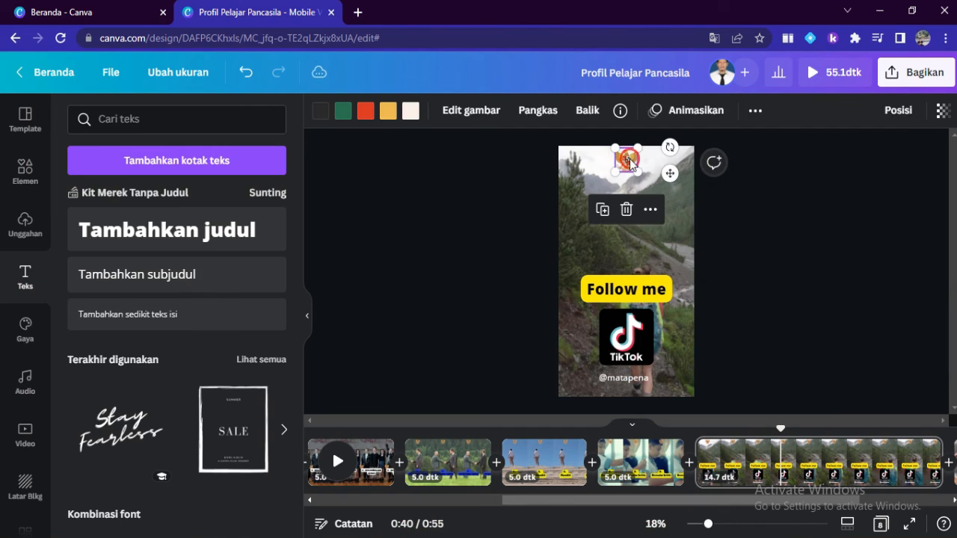
{"action": "key", "text": "Delete"}
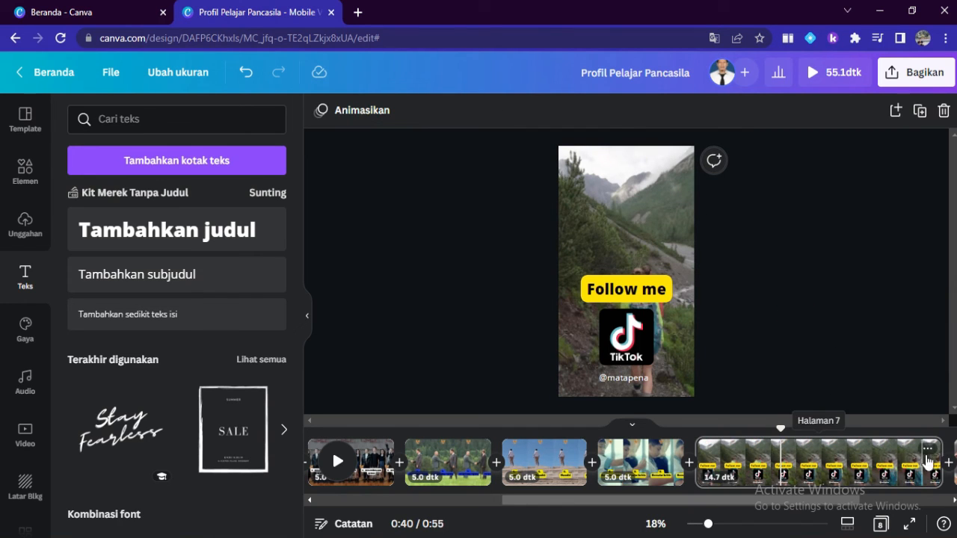
{"action": "left_click_drag", "start_coordinate": [671, 503], "coordinate": [753, 502]}
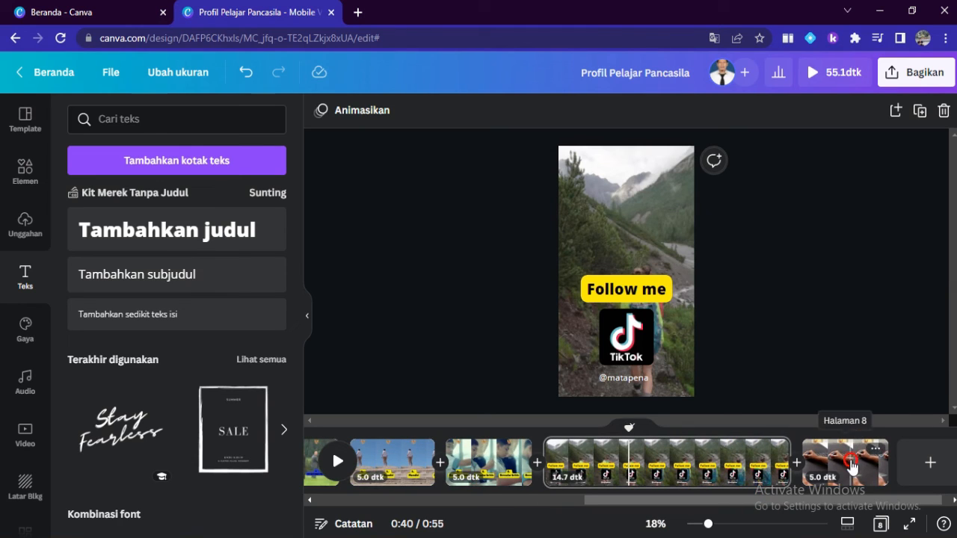
{"action": "left_click_drag", "start_coordinate": [845, 467], "coordinate": [806, 464]}
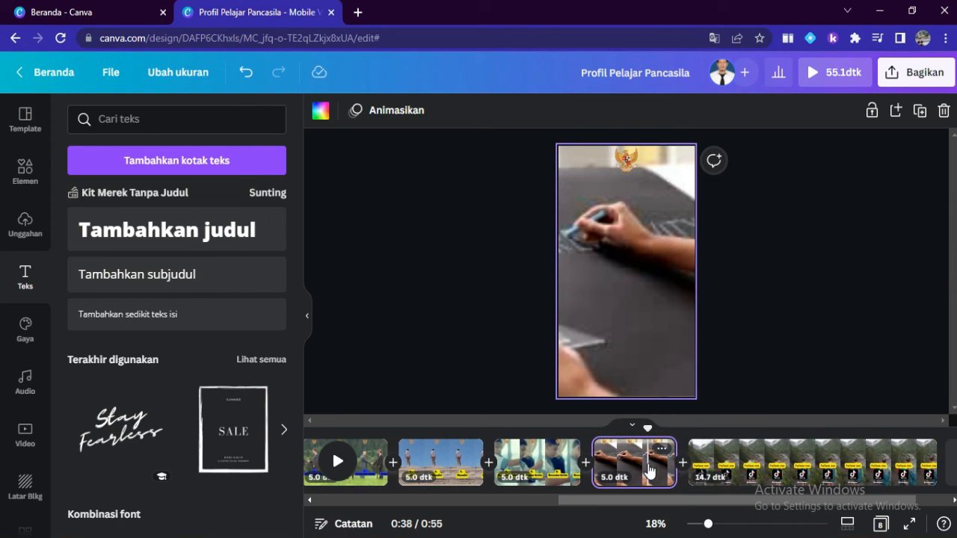
Review the neighbouring pages, select the unlabelled drawing-hand page and set the playhead to its start
{"action": "left_click", "coordinate": [729, 460]}
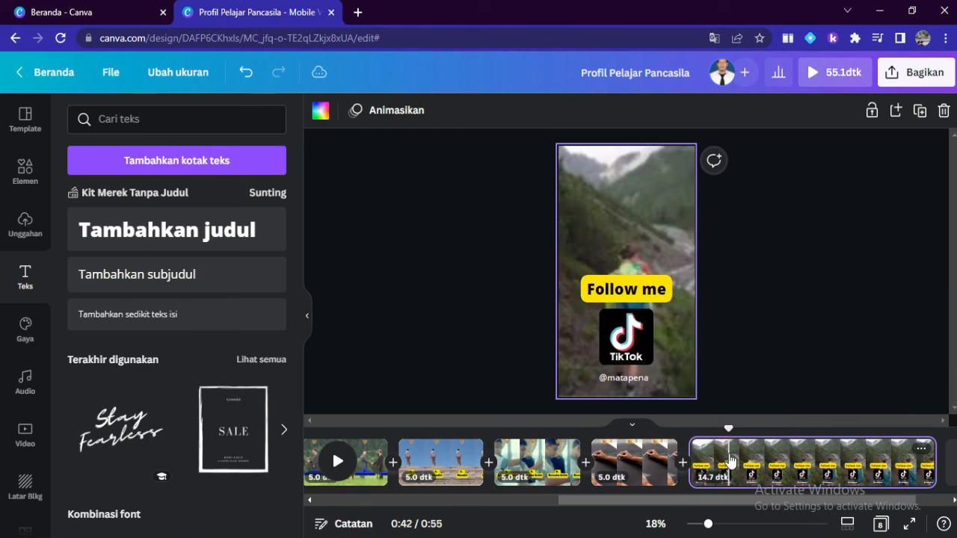
{"action": "left_click", "coordinate": [545, 468]}
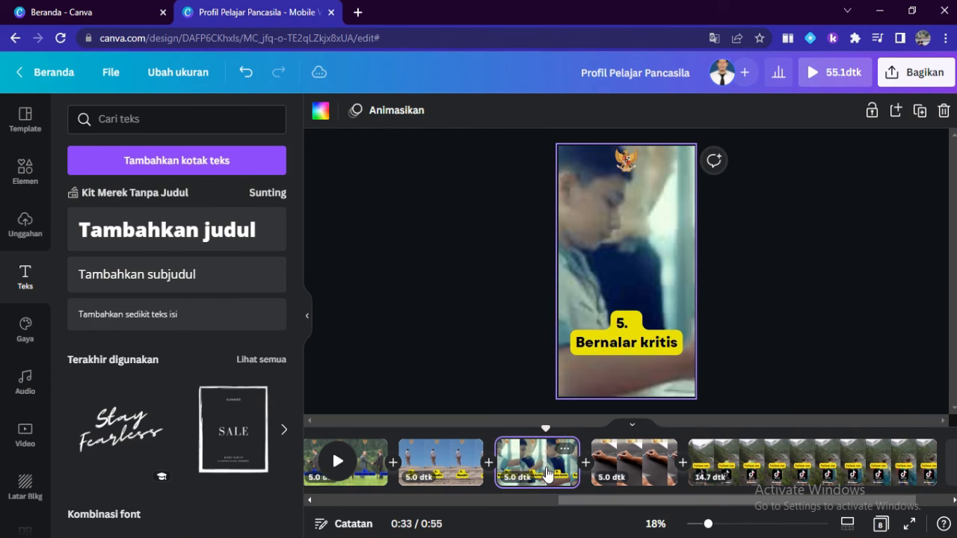
{"action": "left_click", "coordinate": [624, 471]}
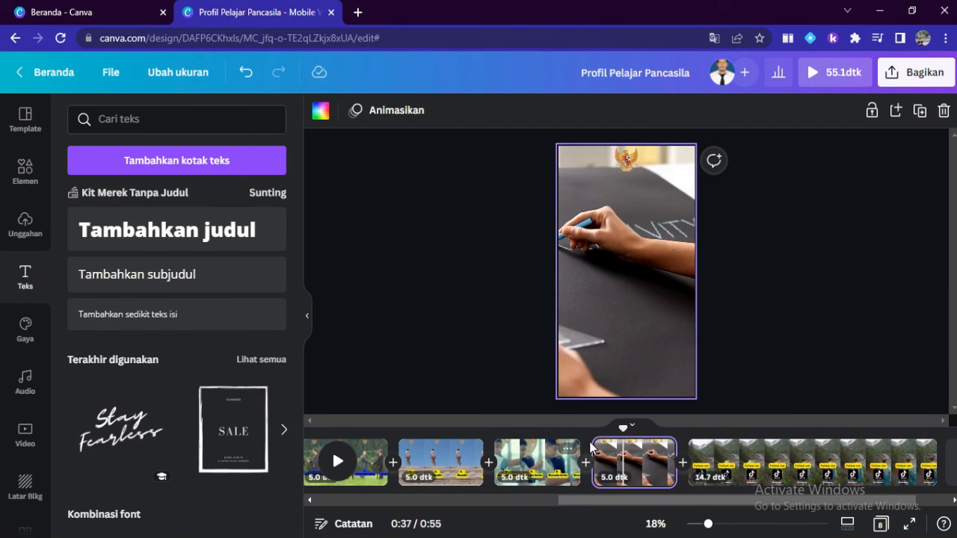
{"action": "left_click_drag", "start_coordinate": [622, 429], "coordinate": [593, 443]}
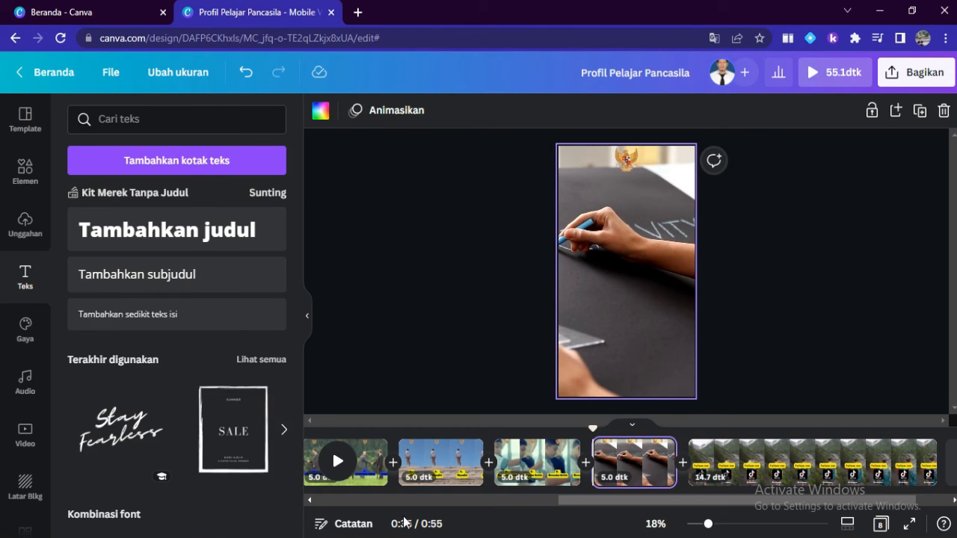
Copy the "5. Bernalar kritis" label from the preceding page and paste it onto the drawing-hand page
{"action": "left_click", "coordinate": [534, 462]}
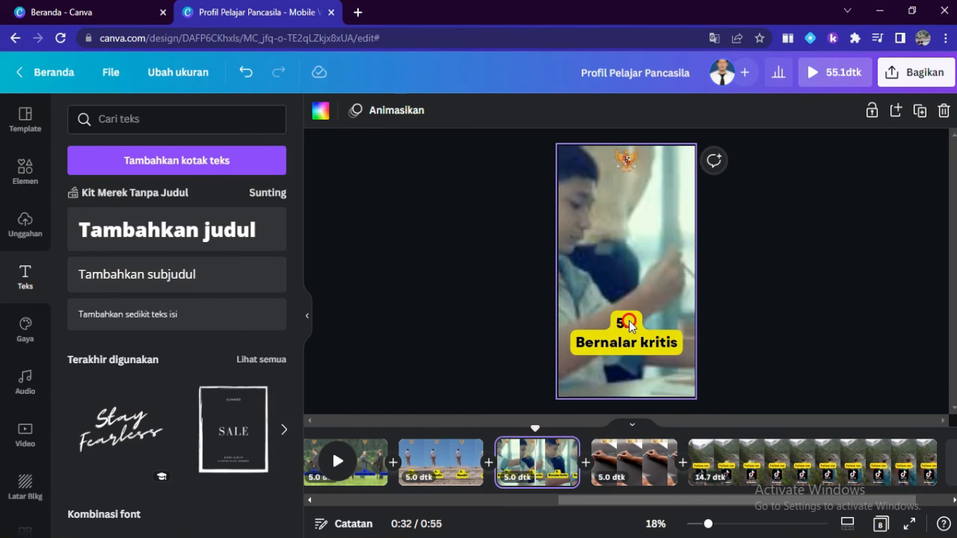
{"action": "left_click", "coordinate": [628, 323]}
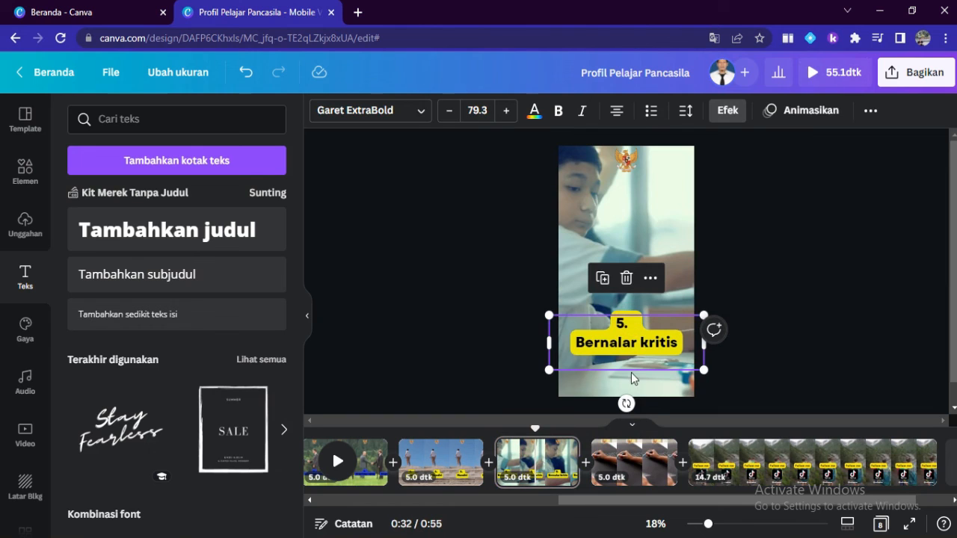
{"action": "left_click", "coordinate": [640, 459]}
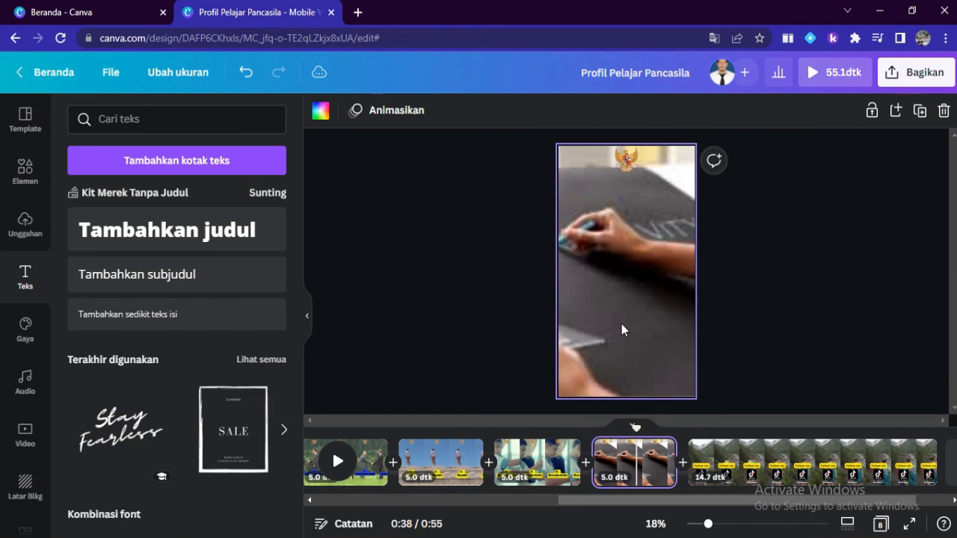
{"action": "left_click", "coordinate": [621, 325]}
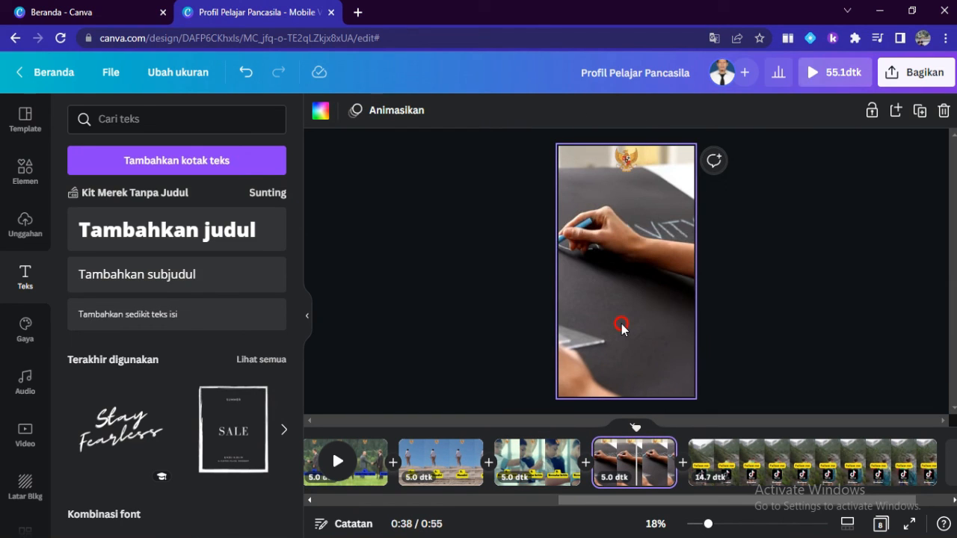
{"action": "left_click", "coordinate": [621, 326]}
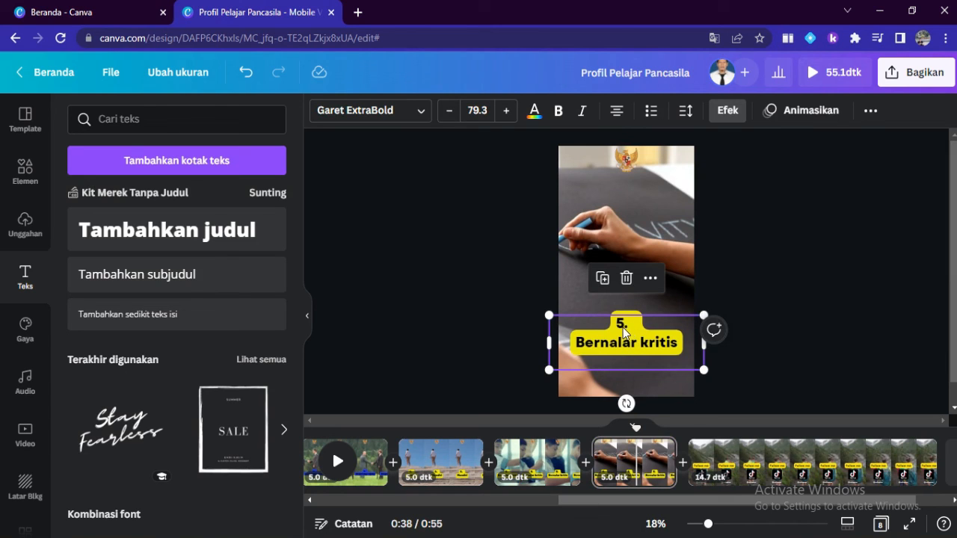
Change the pasted label on the drawing-hand page to read "6. Kreatif" and deselect it
{"action": "left_click", "coordinate": [623, 324]}
{"action": "key", "text": "BackSpace"}
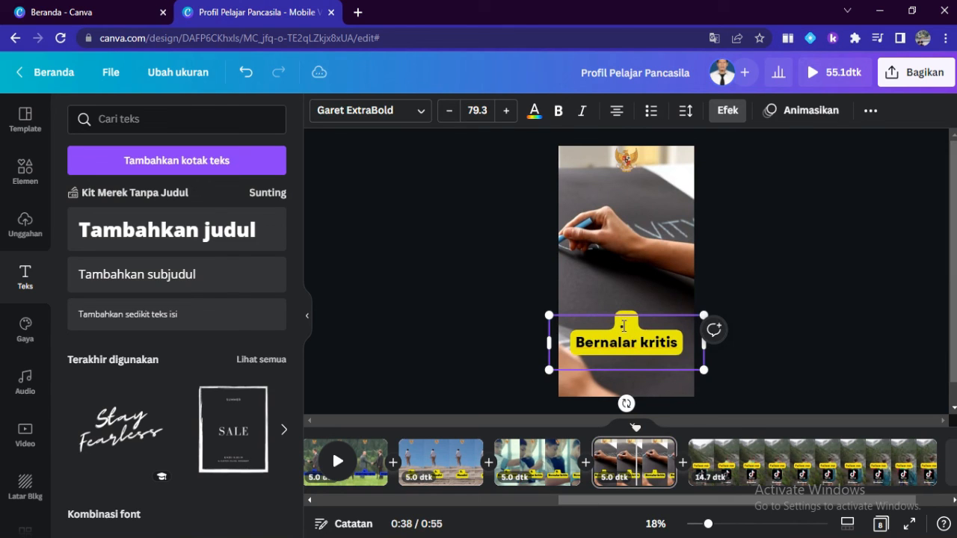
{"action": "type", "text": "6."}
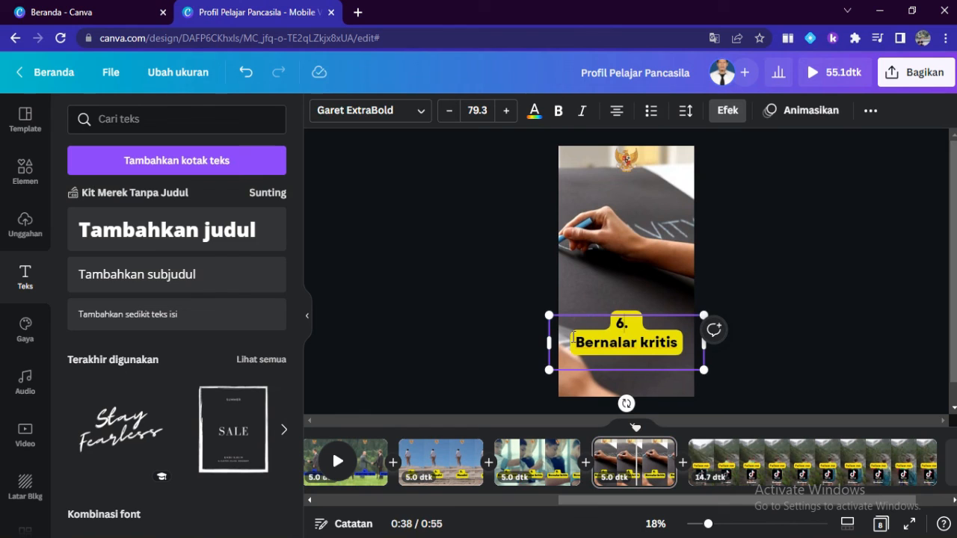
{"action": "left_click_drag", "start_coordinate": [577, 337], "coordinate": [677, 343]}
{"action": "type", "text": "Kreatif"}
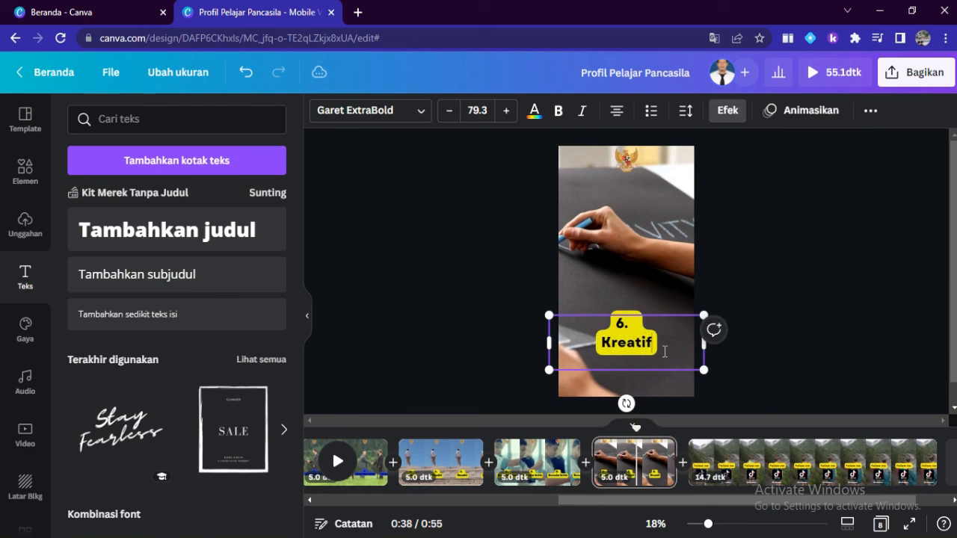
{"action": "left_click", "coordinate": [815, 340]}
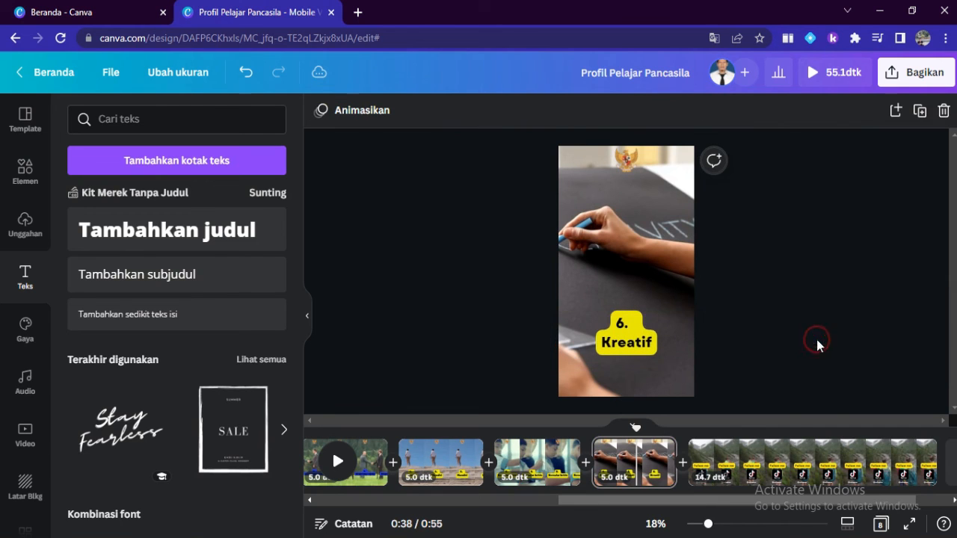
Trim the closing "Follow me" page to a duration of 5.0 seconds
{"action": "left_click", "coordinate": [780, 456]}
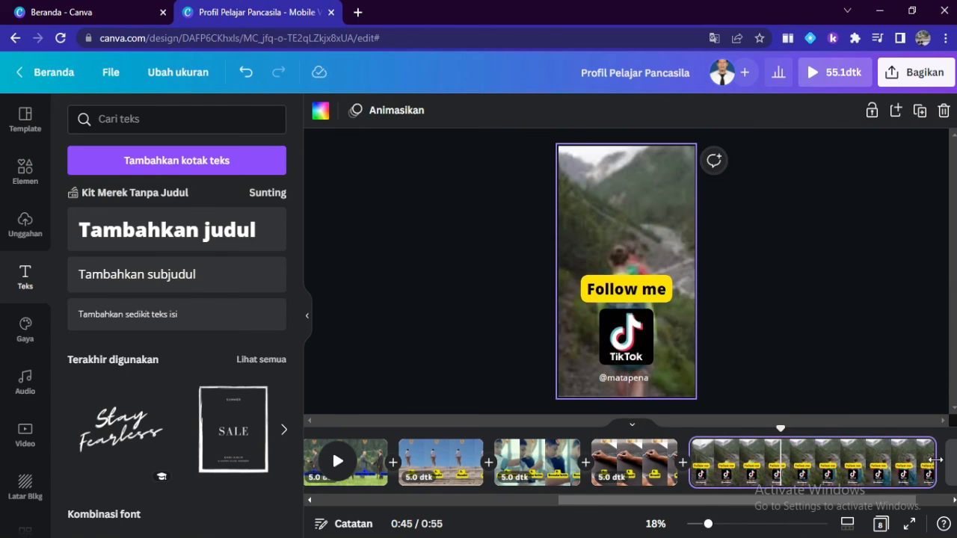
{"action": "left_click_drag", "start_coordinate": [931, 460], "coordinate": [715, 458]}
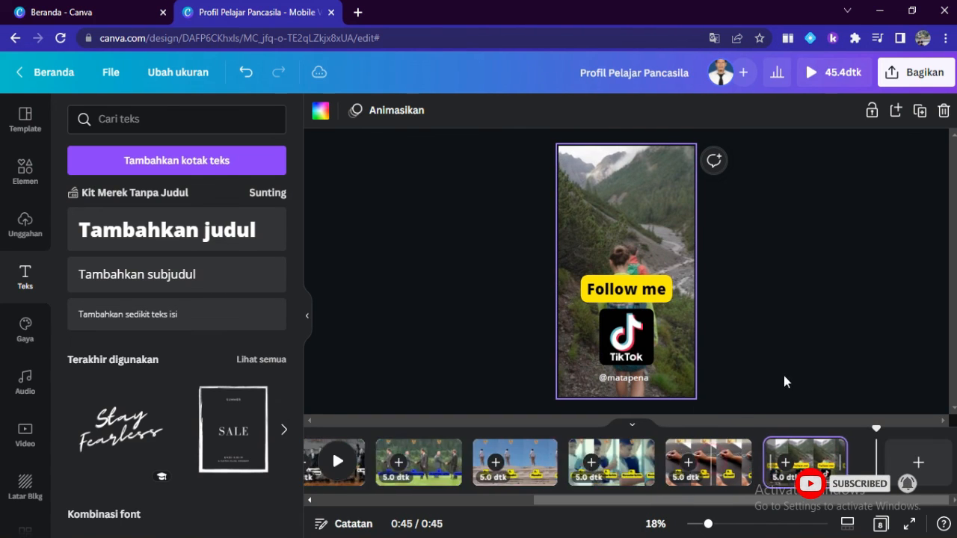
Return to the first pages of the timeline, preview the complete video and close the preview
{"action": "left_click_drag", "start_coordinate": [573, 499], "coordinate": [522, 499]}
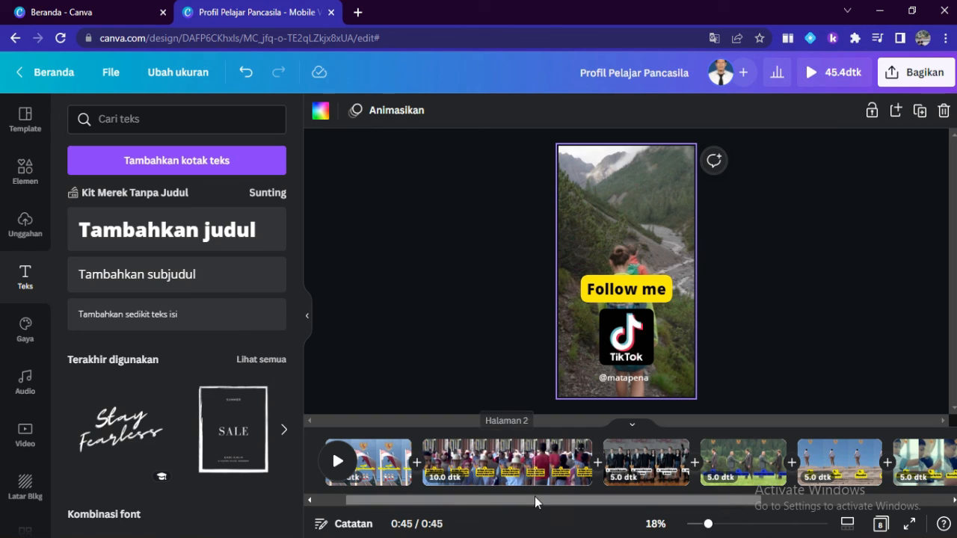
{"action": "left_click_drag", "start_coordinate": [532, 498], "coordinate": [476, 502]}
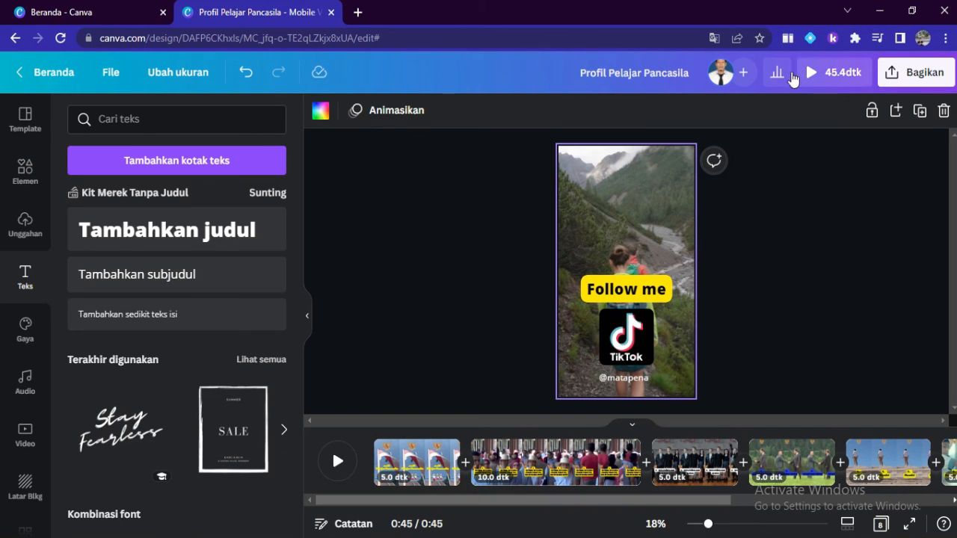
{"action": "left_click", "coordinate": [803, 75]}
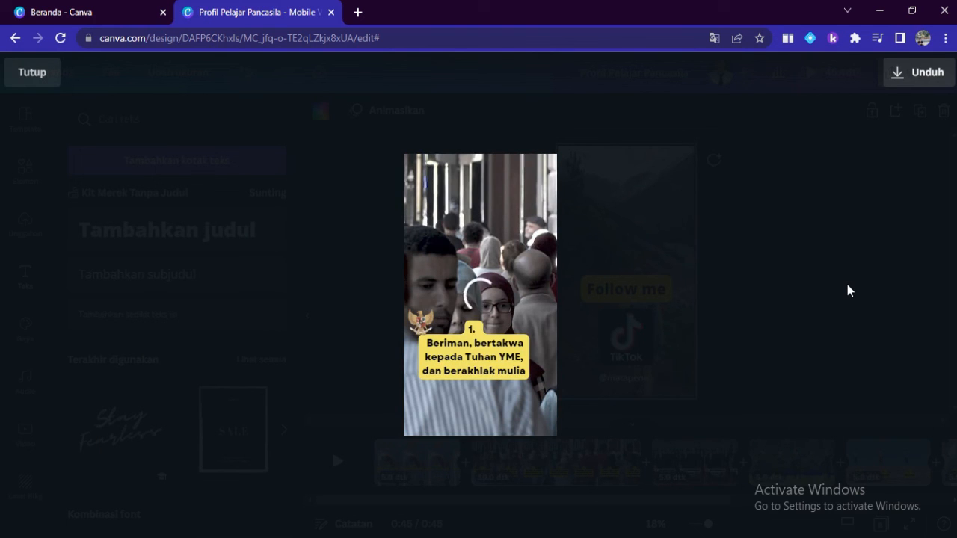
{"action": "left_click", "coordinate": [36, 71]}
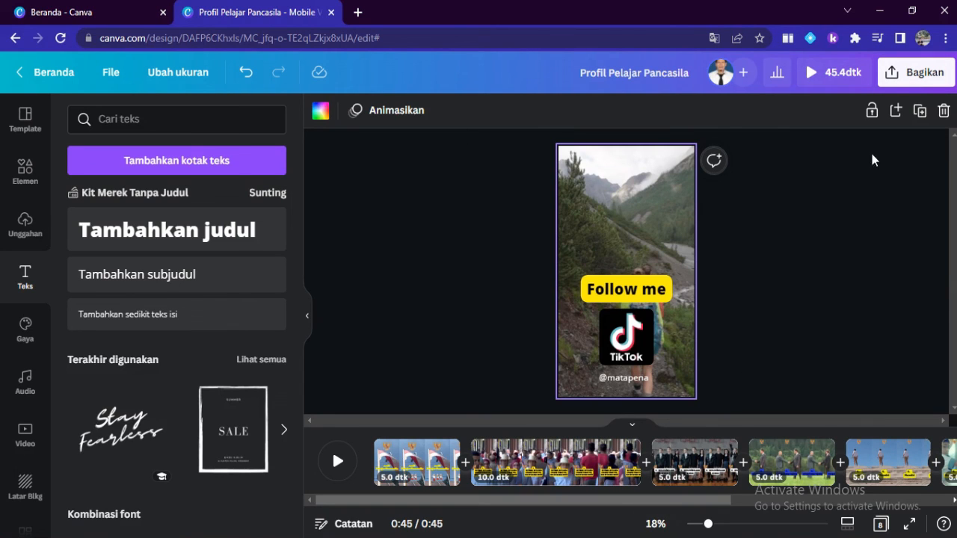
Review the file type and page selection settings for downloading the design, leaving without downloading
{"action": "left_click", "coordinate": [903, 71]}
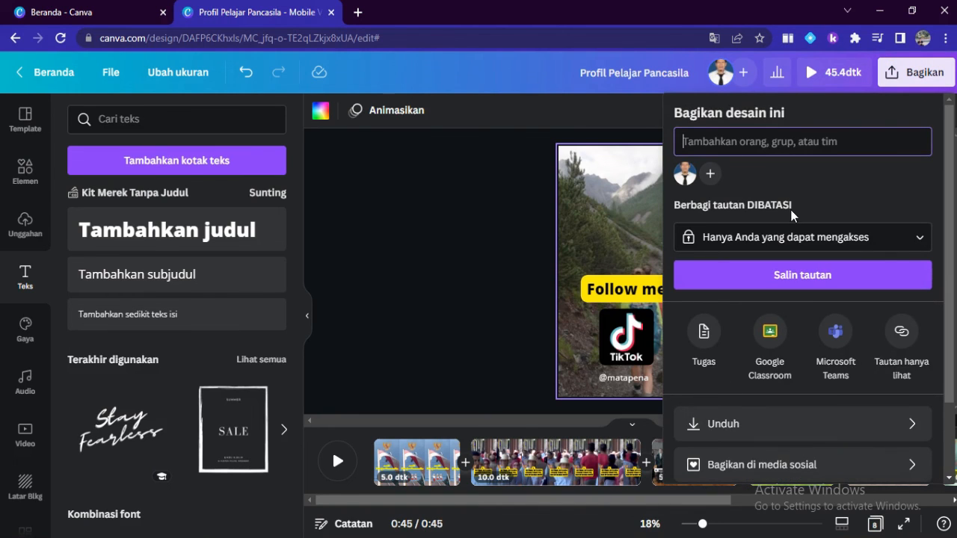
{"action": "left_click", "coordinate": [727, 437]}
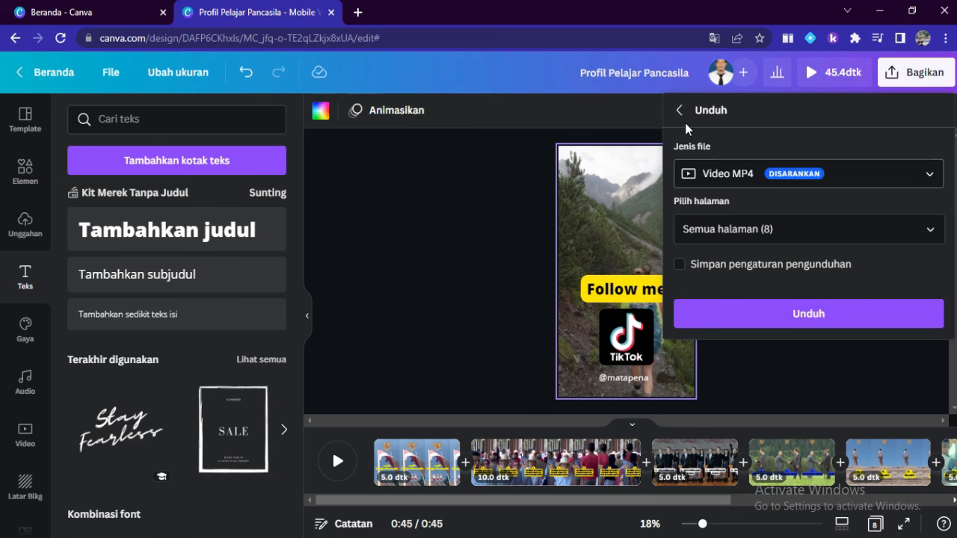
{"action": "left_click", "coordinate": [822, 366]}
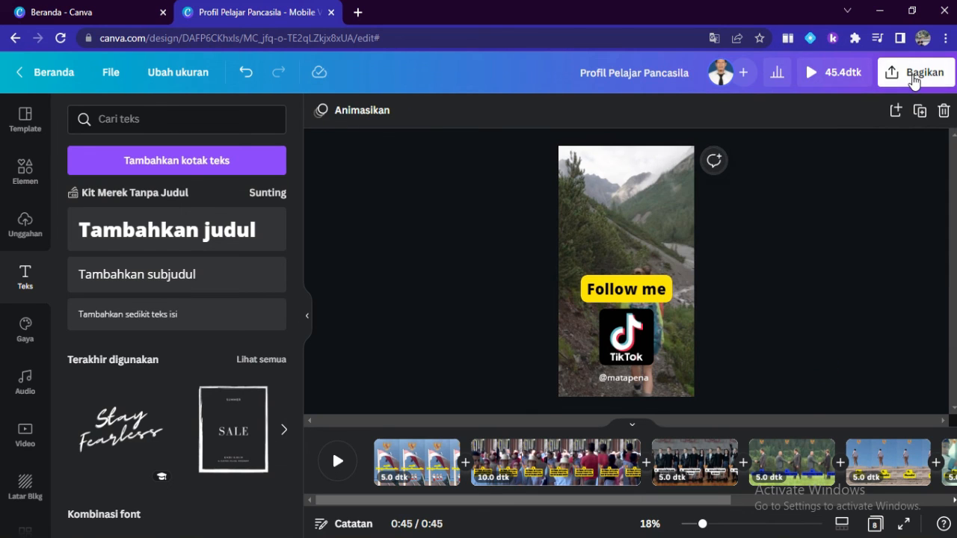
Find TikTok among all the social sharing options, read its sharing instructions and close them
{"action": "left_click", "coordinate": [916, 71]}
{"action": "left_click_drag", "start_coordinate": [952, 141], "coordinate": [940, 247]}
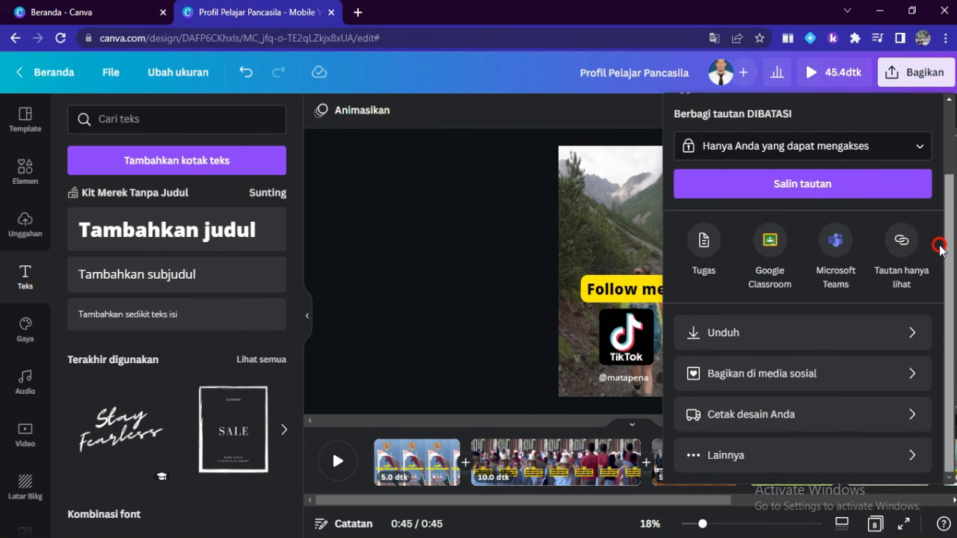
{"action": "left_click", "coordinate": [776, 456]}
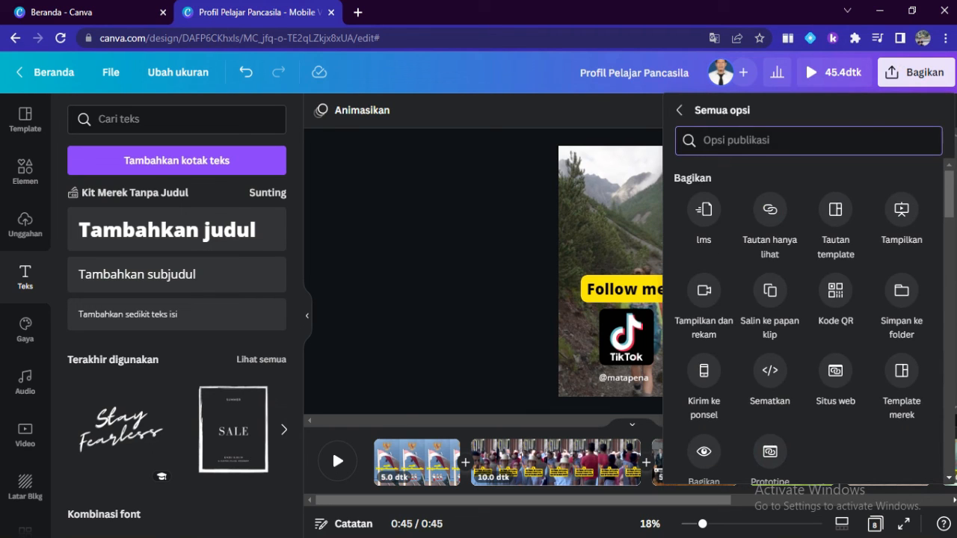
{"action": "left_click_drag", "start_coordinate": [949, 183], "coordinate": [948, 220]}
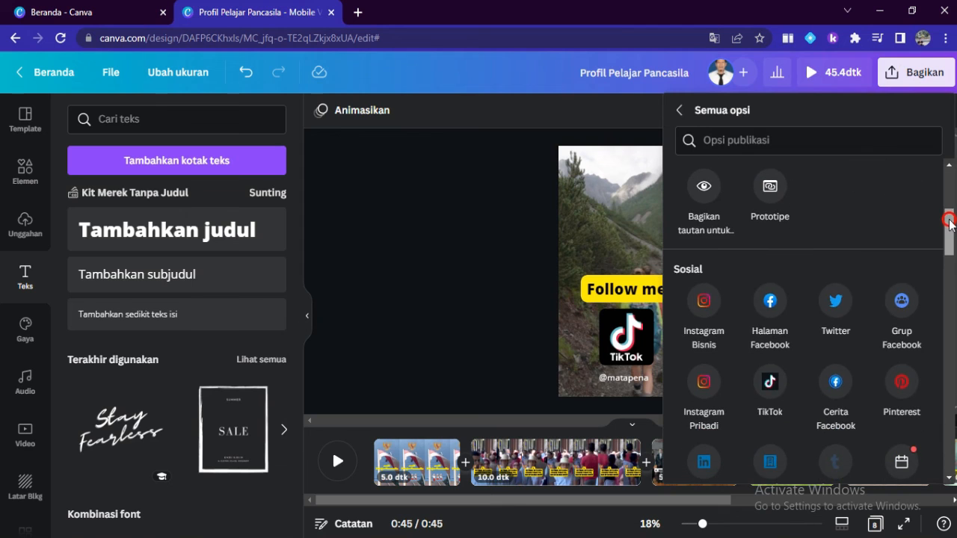
{"action": "left_click", "coordinate": [772, 385]}
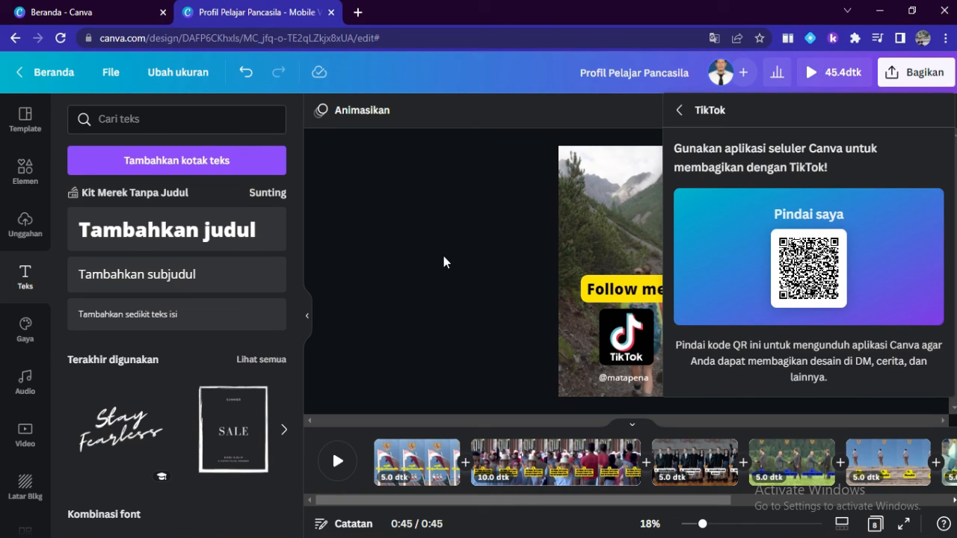
{"action": "left_click", "coordinate": [411, 246]}
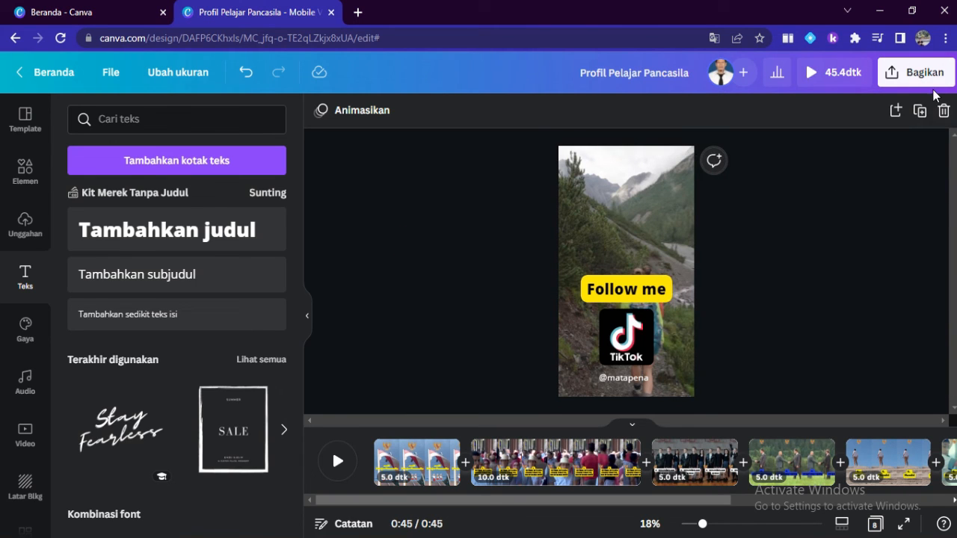
Download all 8 pages of the design as an MP4 video
{"action": "left_click", "coordinate": [907, 75]}
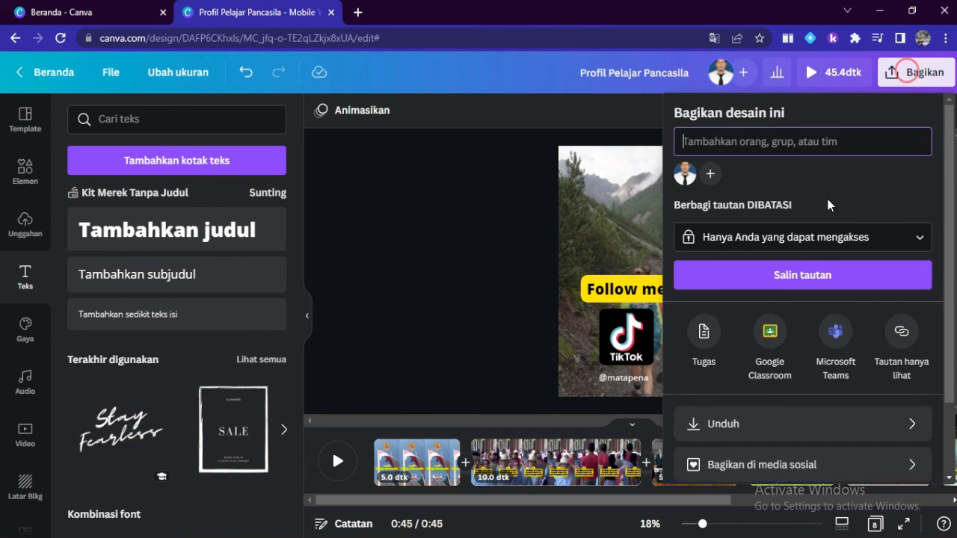
{"action": "left_click", "coordinate": [745, 436]}
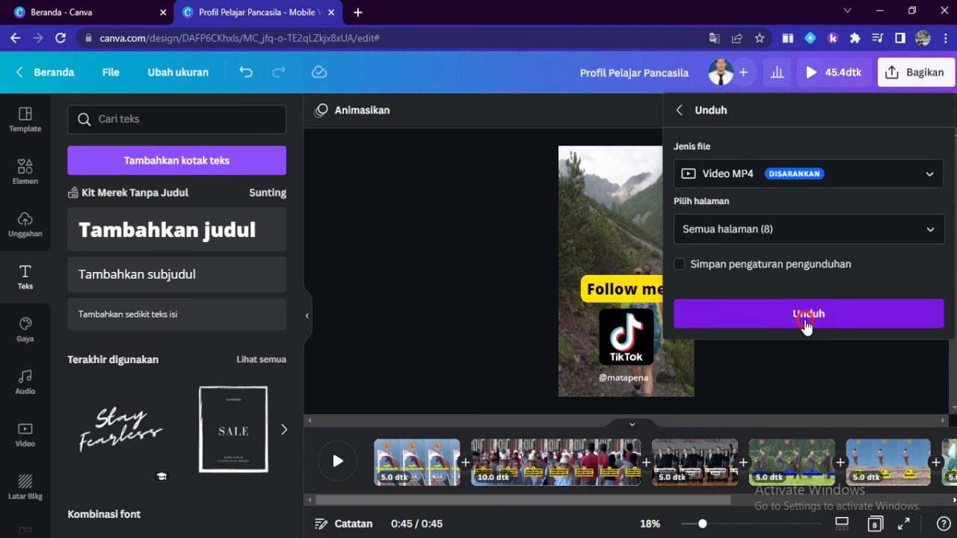
{"action": "left_click", "coordinate": [805, 320]}
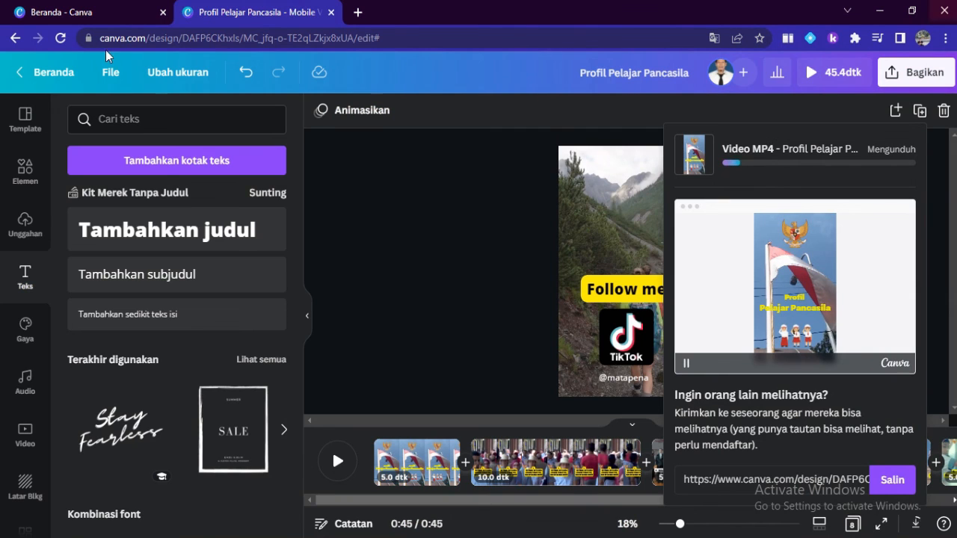
{"action": "left_click", "coordinate": [420, 181]}
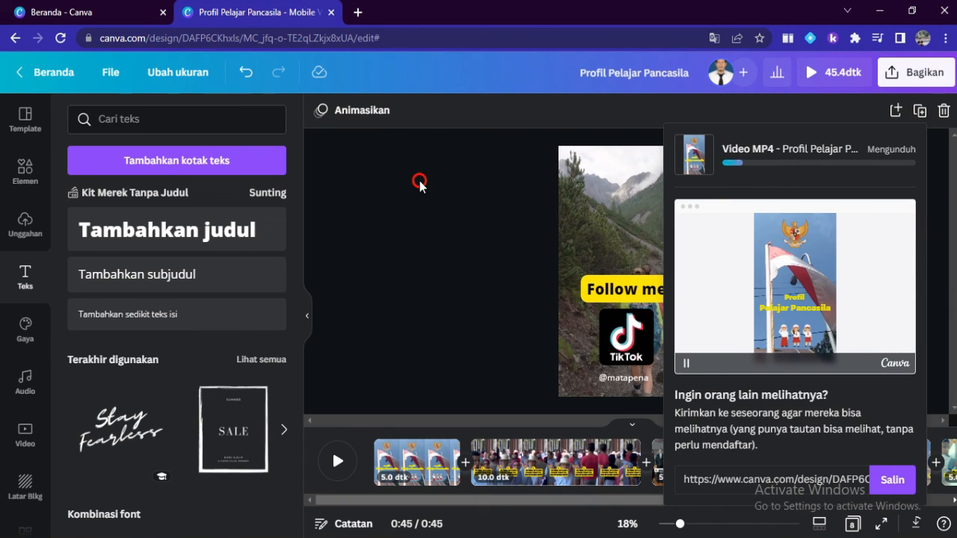